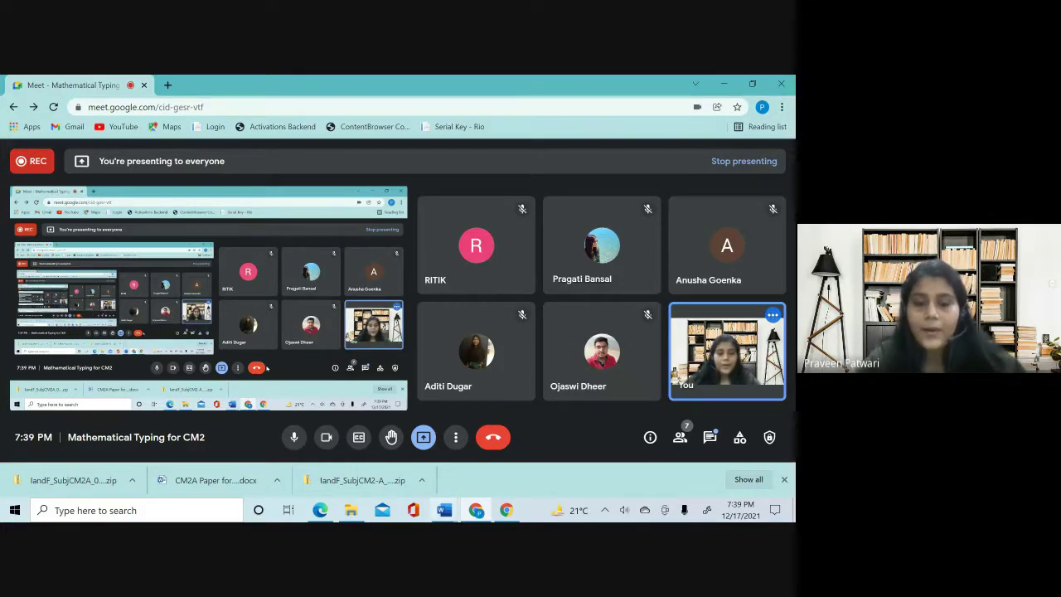
- Switch to the CM2A Paper for Typing document in Word, dismiss the presentation notification, and look over the first answer's layout
{"action": "mouse_move", "coordinate": [444, 509]}
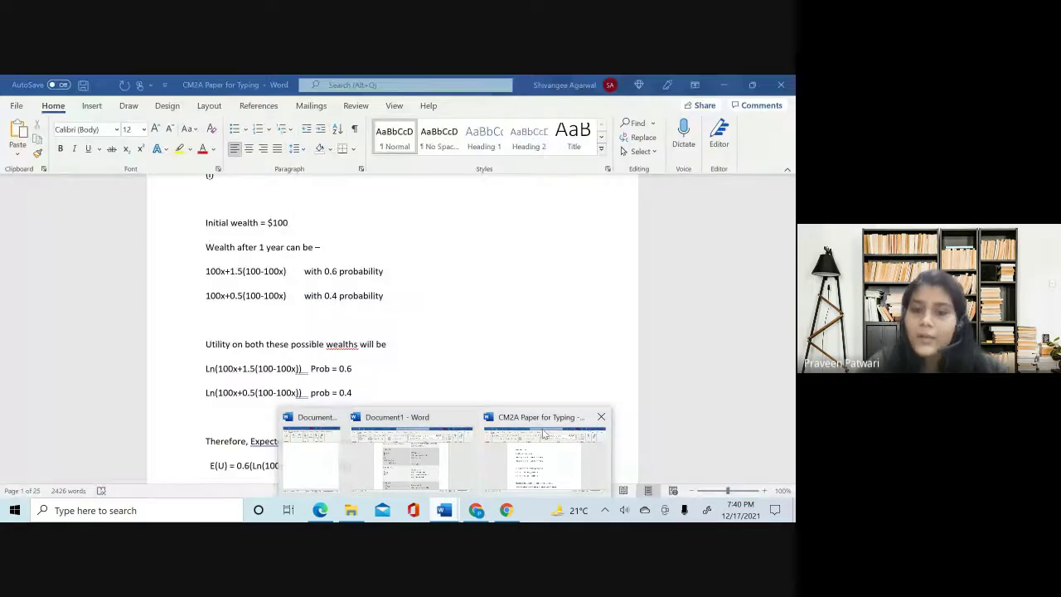
{"action": "left_click", "coordinate": [544, 433]}
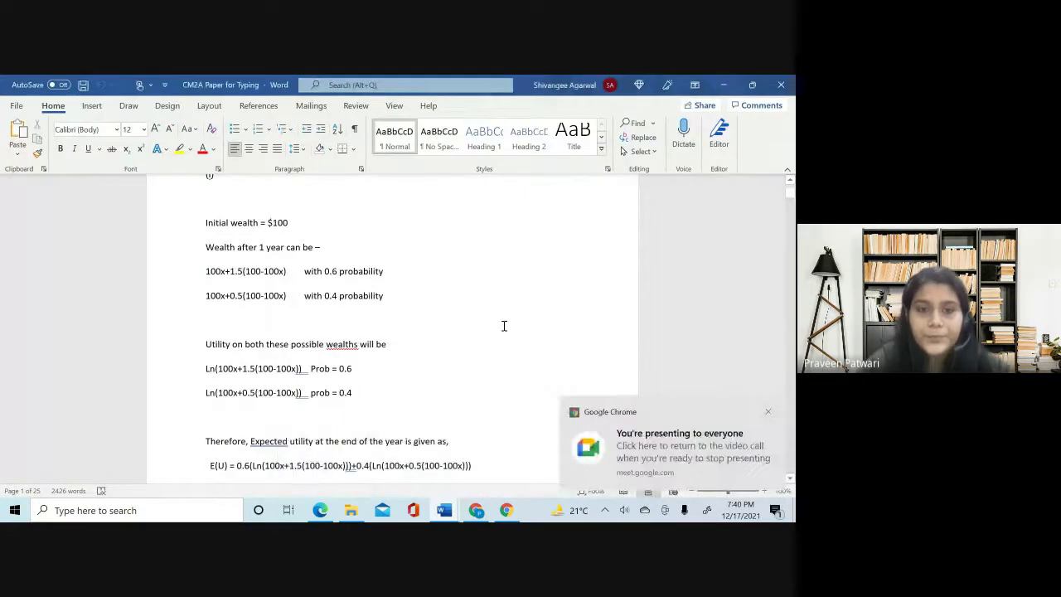
{"action": "left_click", "coordinate": [767, 412]}
{"action": "scroll", "coordinate": [450, 282], "scroll_direction": "up", "scroll_amount": 3}
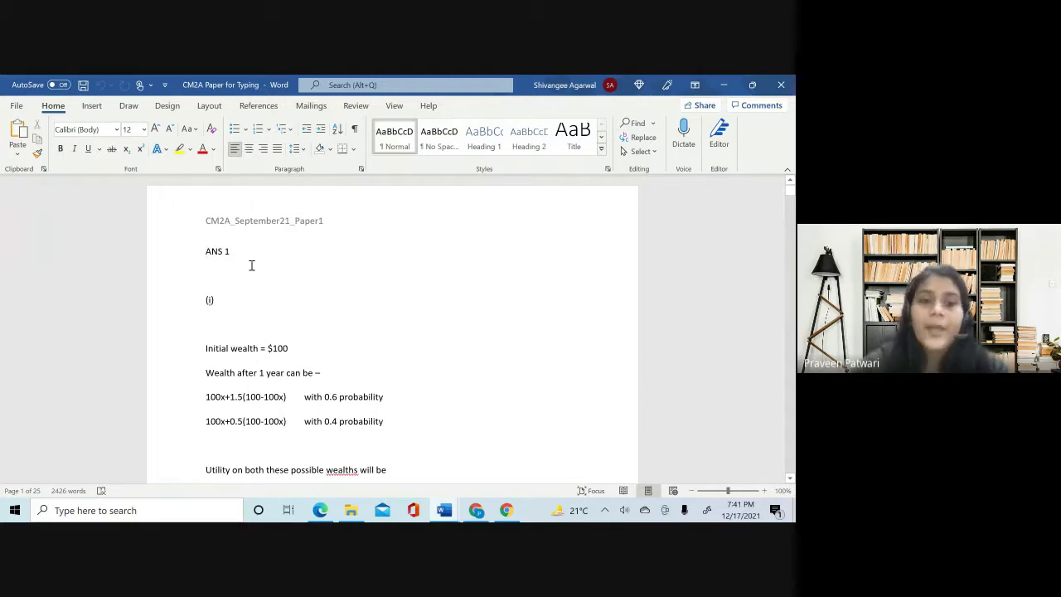
{"action": "scroll", "coordinate": [256, 248], "scroll_direction": "down", "scroll_amount": 1}
{"action": "scroll", "coordinate": [256, 248], "scroll_direction": "down", "scroll_amount": 20}
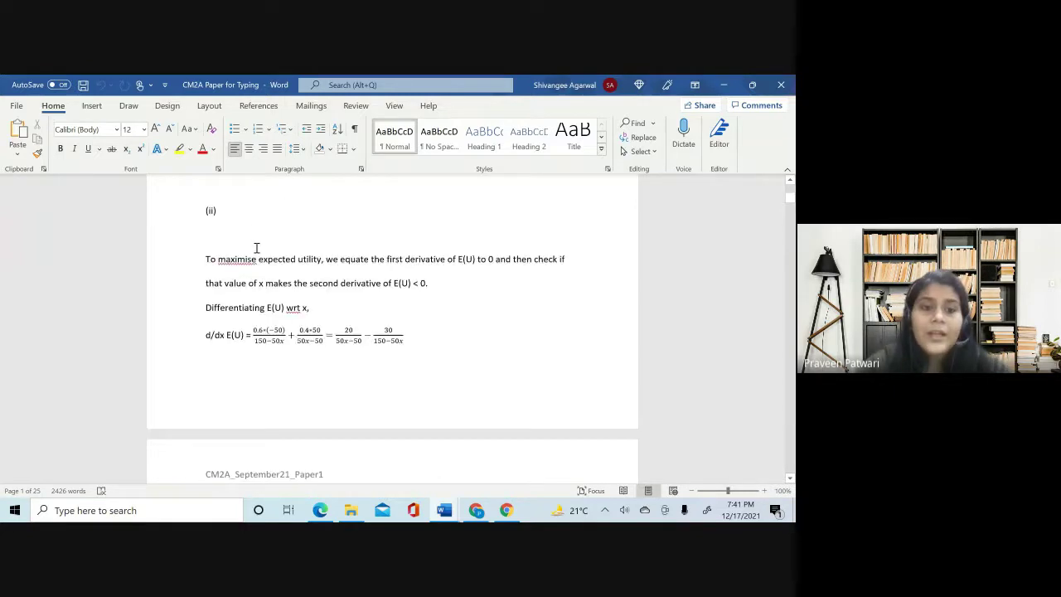
{"action": "scroll", "coordinate": [256, 248], "scroll_direction": "up", "scroll_amount": 20}
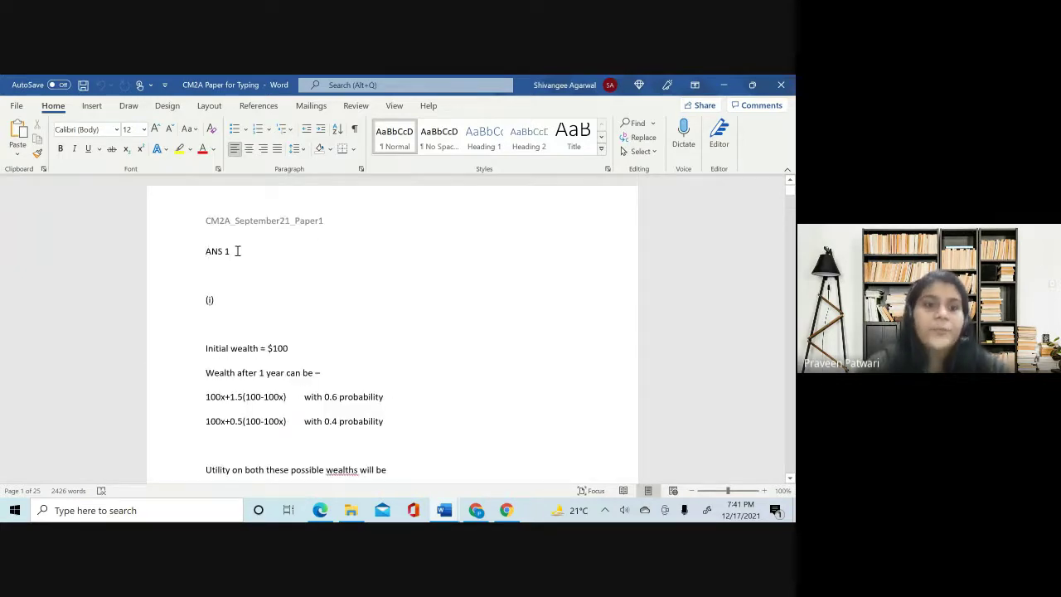
{"action": "left_click_drag", "start_coordinate": [237, 250], "coordinate": [185, 251]}
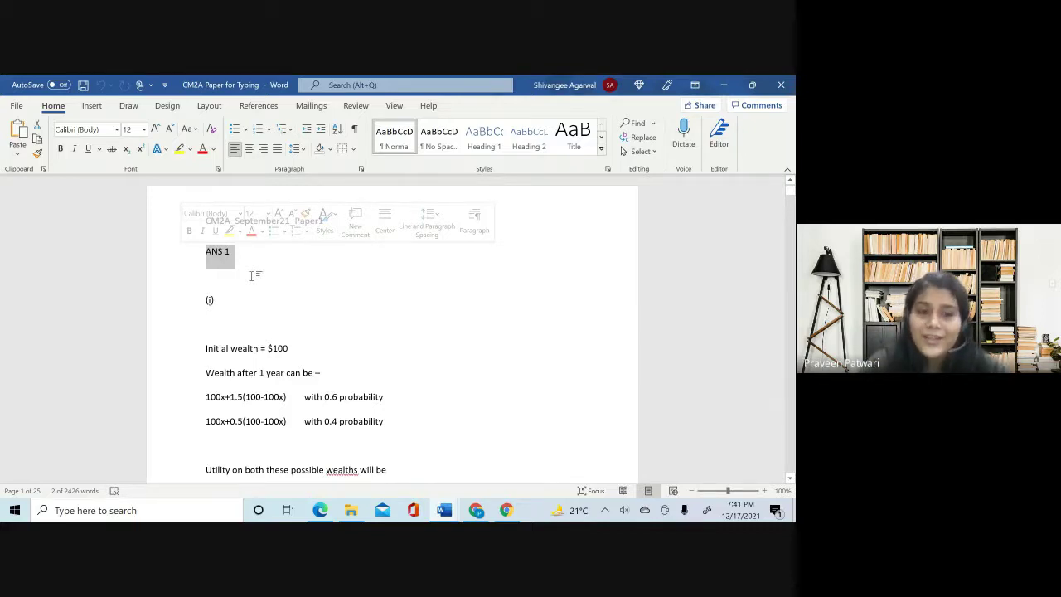
{"action": "left_click", "coordinate": [199, 272]}
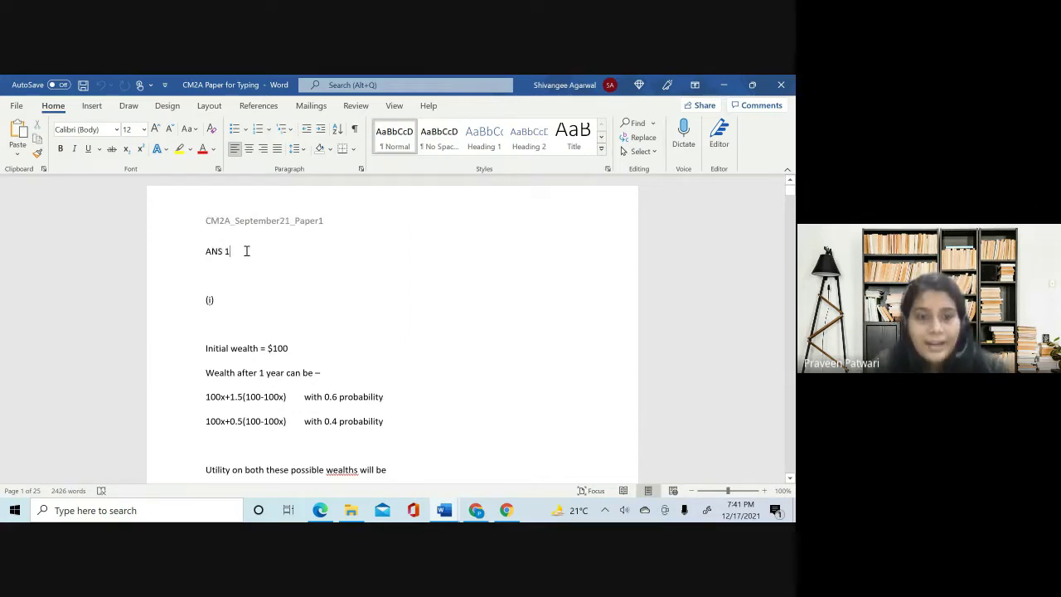
{"action": "key", "text": "shift+Left"}
{"action": "key", "text": "shift+Left"}
{"action": "key", "text": "shift+Left"}
{"action": "key", "text": "shift+Left"}
{"action": "key", "text": "shift+Left"}
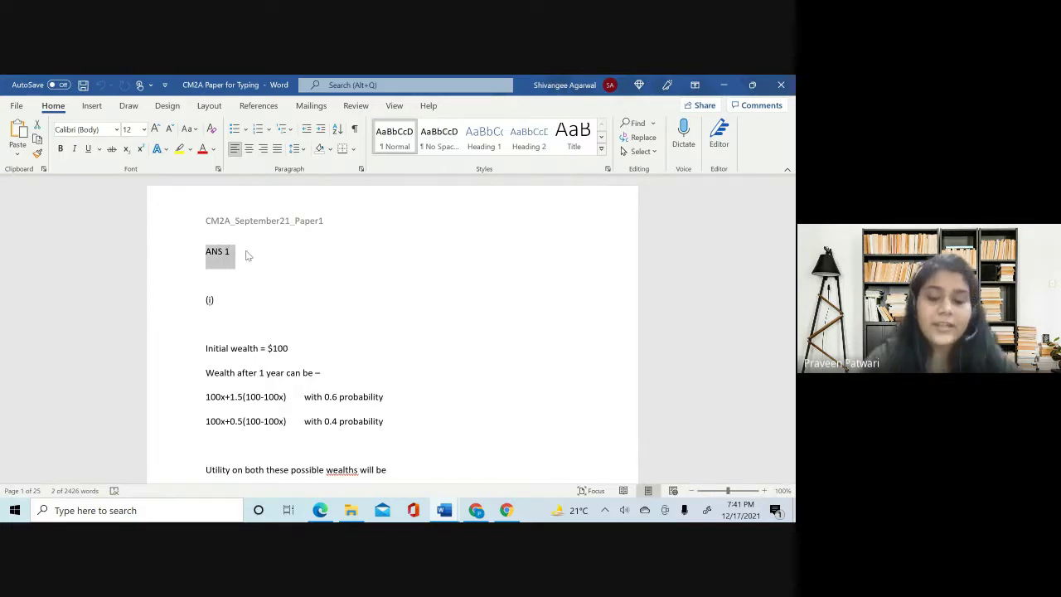
{"action": "key", "text": "Right"}
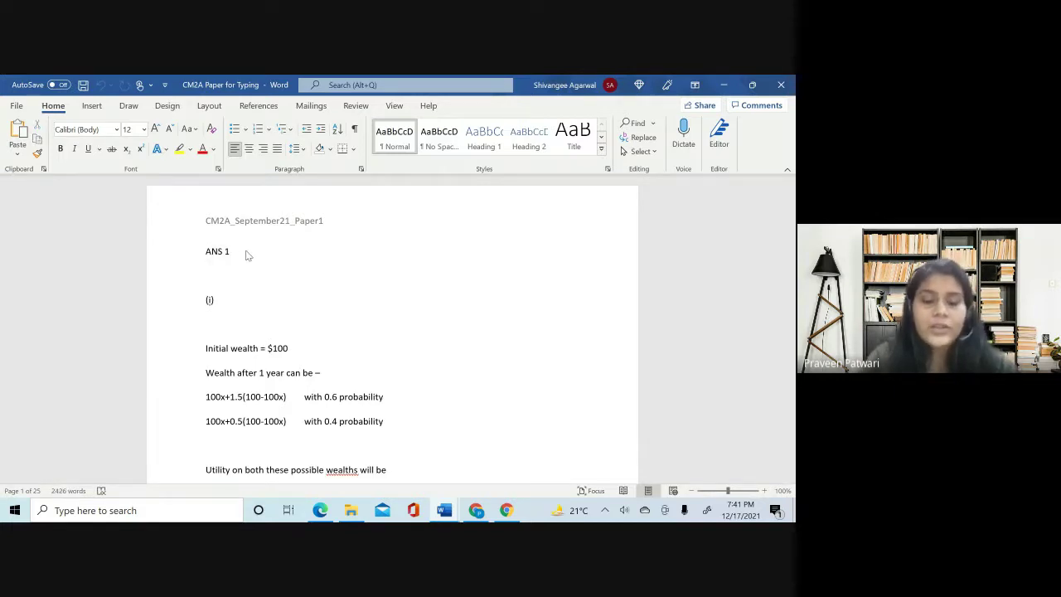
- Enter a trial bold "ANS 1" on the blank line below the existing heading and delete that line
{"action": "key", "text": "ctrl+b"}
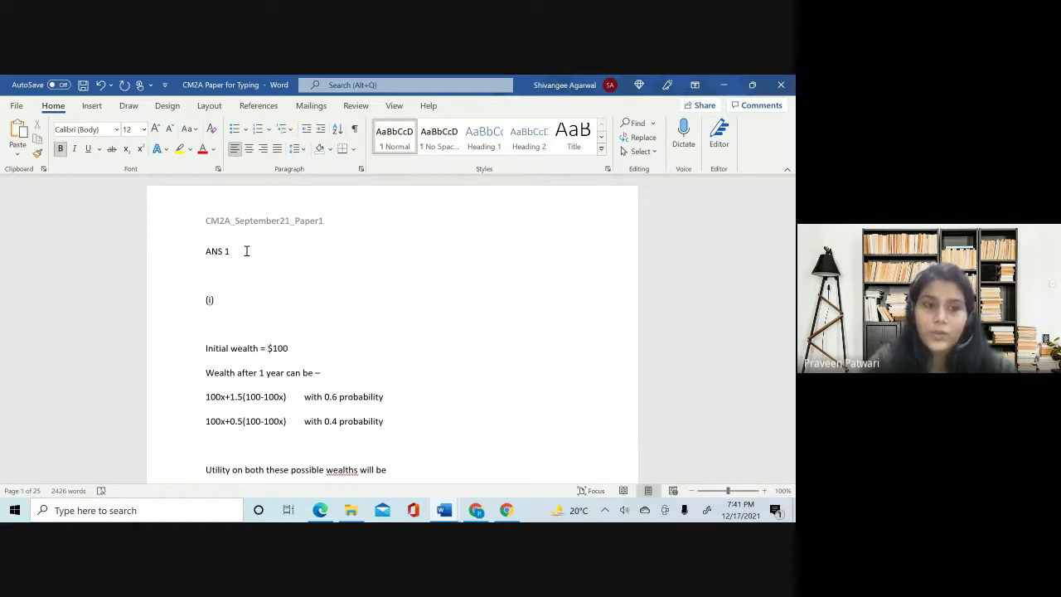
{"action": "type", "text": "an"}
{"action": "key", "text": "BackSpace"}
{"action": "key", "text": "BackSpace"}
{"action": "key", "text": "BackSpace"}
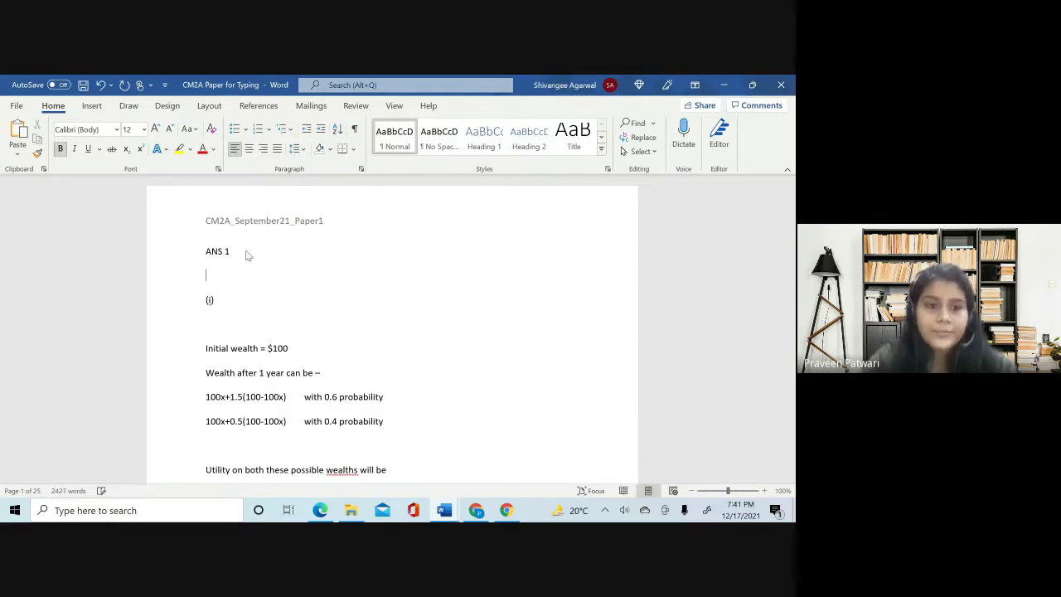
{"action": "type", "text": "ANS 1"}
{"action": "key", "text": "ctrl+b"}
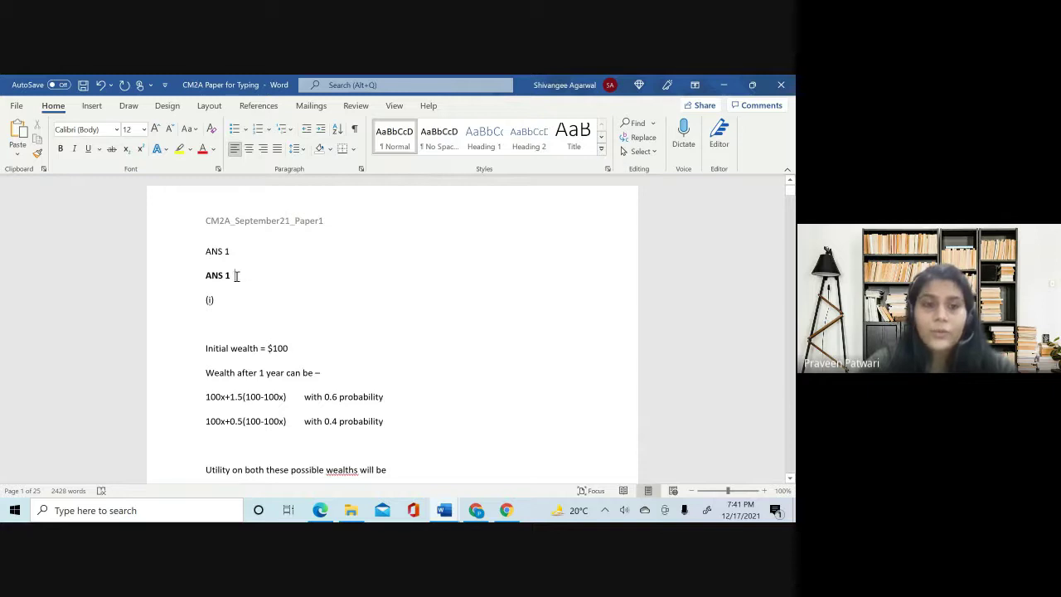
{"action": "left_click_drag", "start_coordinate": [231, 275], "coordinate": [195, 273]}
{"action": "key", "text": "Delete"}
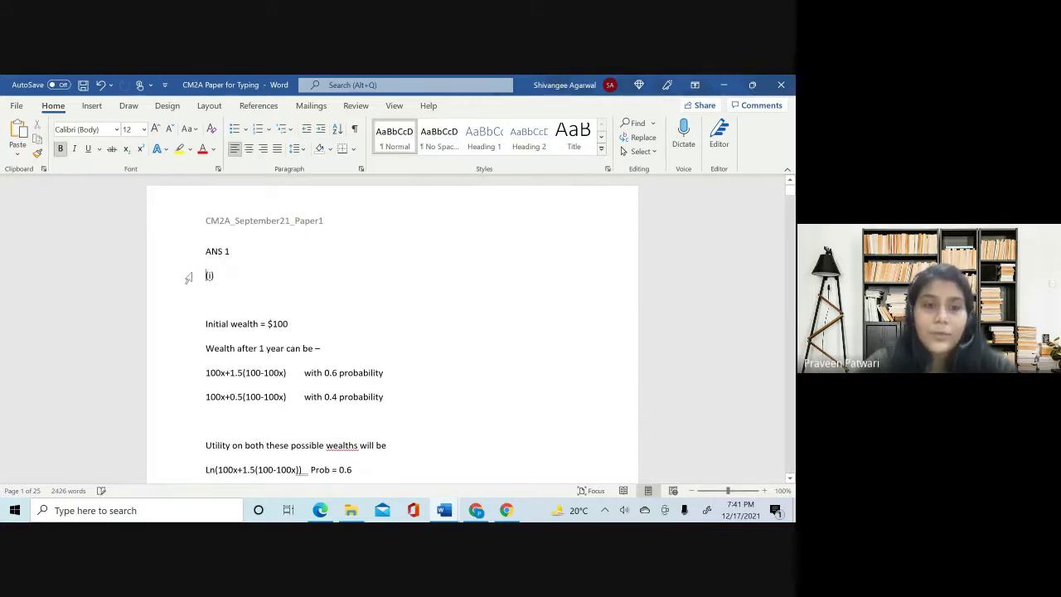
- Review the rest of answer 1, from the derivative equations to the concluding lines about Asset A and Asset B
{"action": "scroll", "coordinate": [258, 357], "scroll_direction": "down", "scroll_amount": 5}
{"action": "scroll", "coordinate": [258, 357], "scroll_direction": "down", "scroll_amount": 3}
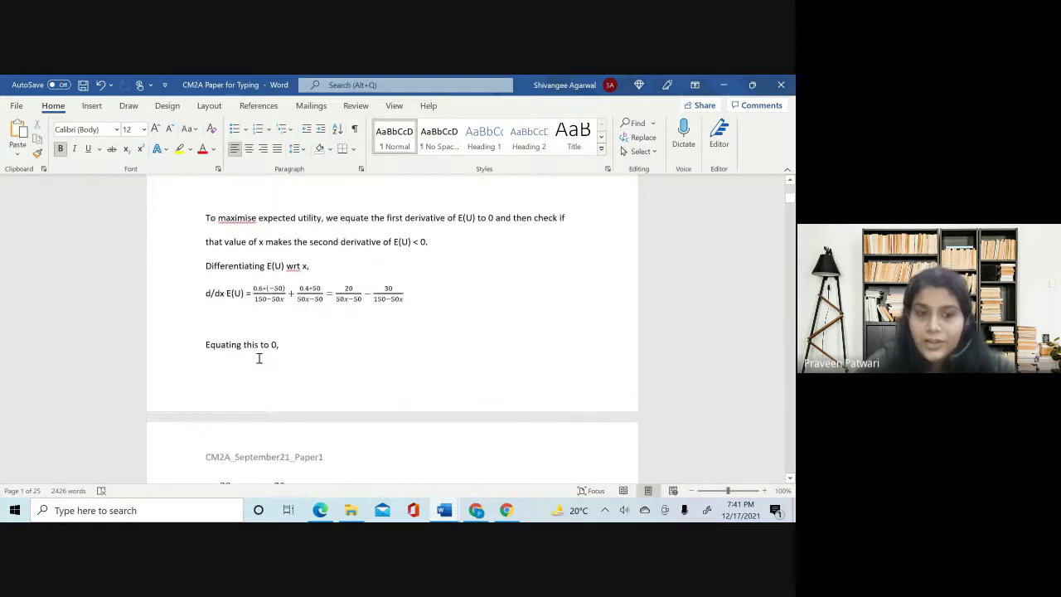
{"action": "scroll", "coordinate": [353, 386], "scroll_direction": "down", "scroll_amount": 6}
{"action": "scroll", "coordinate": [353, 387], "scroll_direction": "down", "scroll_amount": 10}
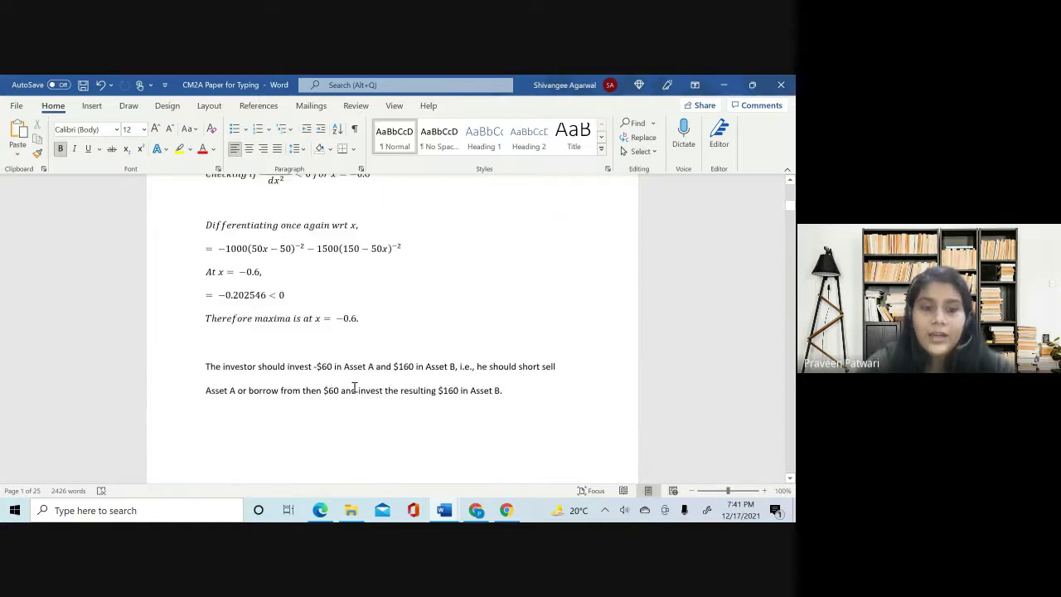
{"action": "scroll", "coordinate": [354, 387], "scroll_direction": "up", "scroll_amount": 4}
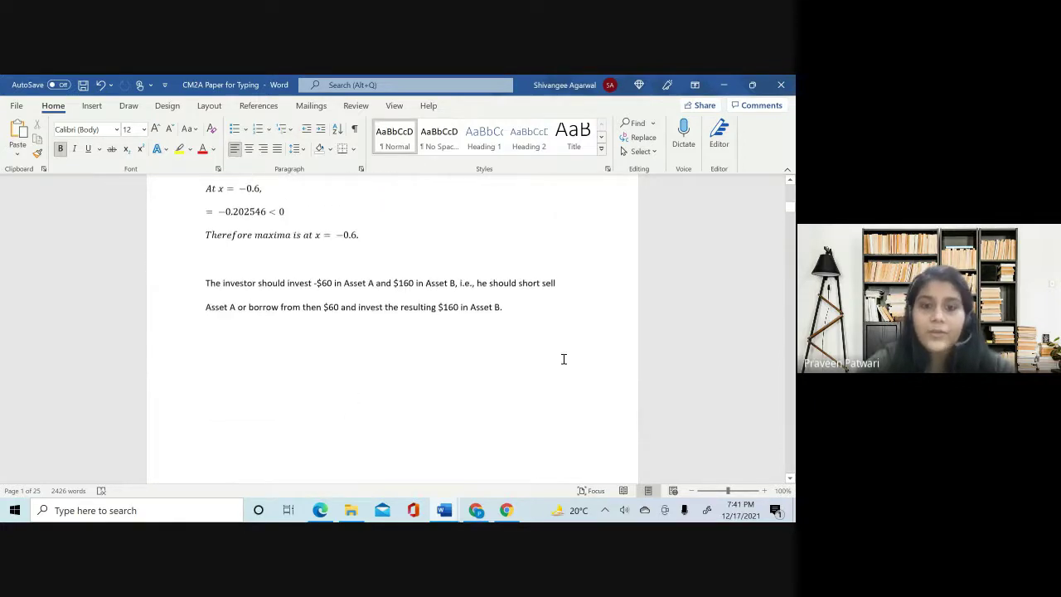
{"action": "scroll", "coordinate": [408, 281], "scroll_direction": "up", "scroll_amount": 3}
{"action": "scroll", "coordinate": [294, 273], "scroll_direction": "up", "scroll_amount": 3}
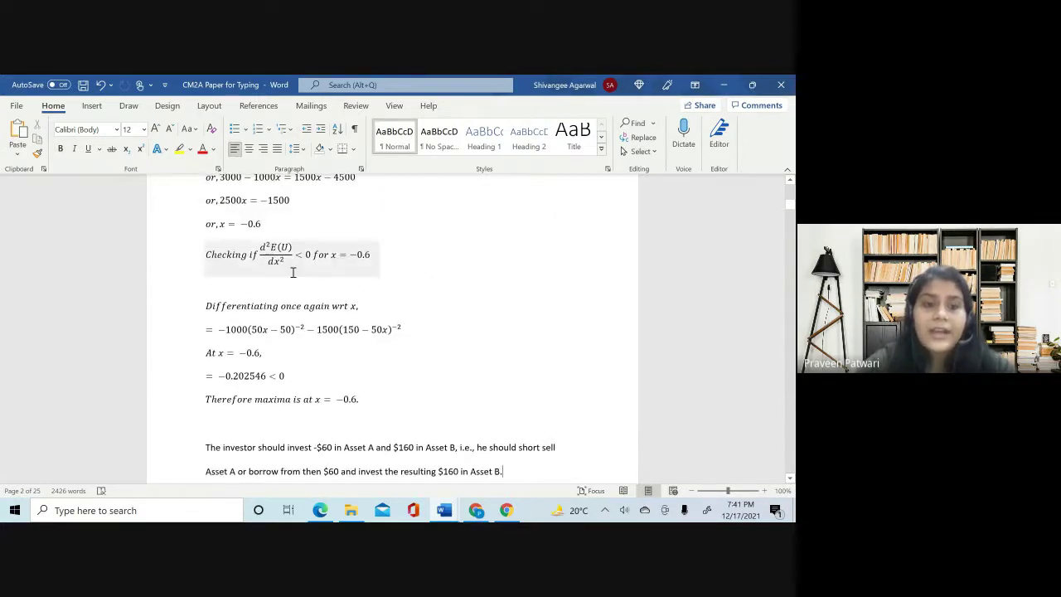
{"action": "scroll", "coordinate": [289, 391], "scroll_direction": "down", "scroll_amount": 4}
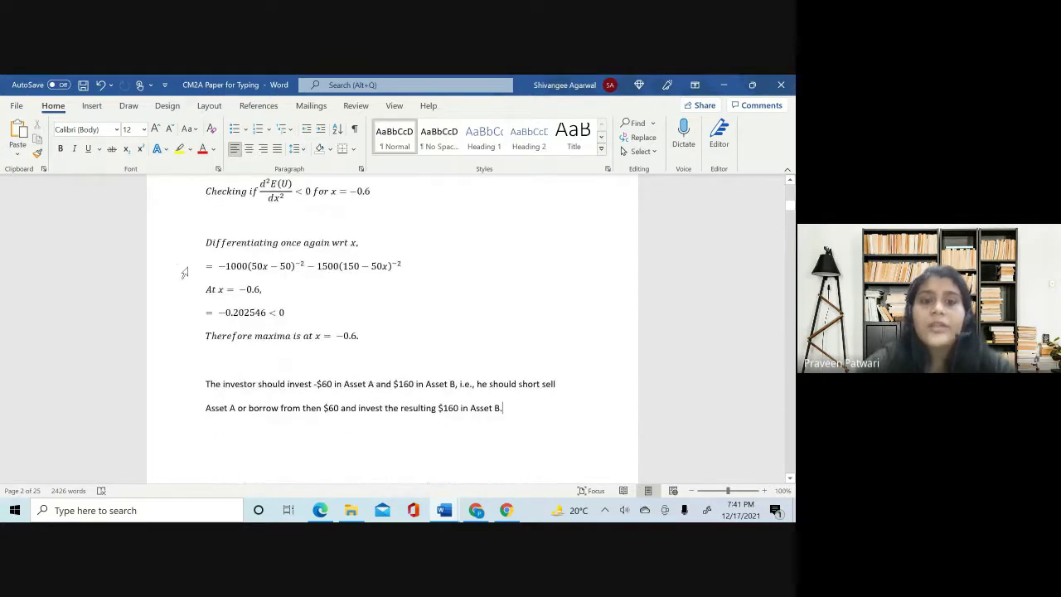
{"action": "left_click_drag", "start_coordinate": [206, 243], "coordinate": [533, 410]}
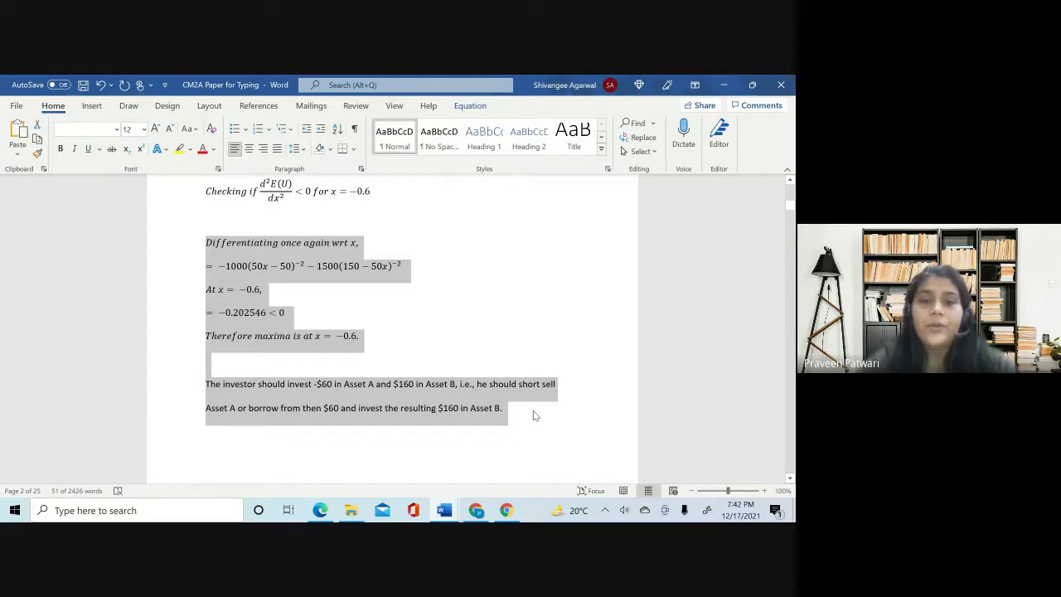
{"action": "left_click", "coordinate": [390, 205]}
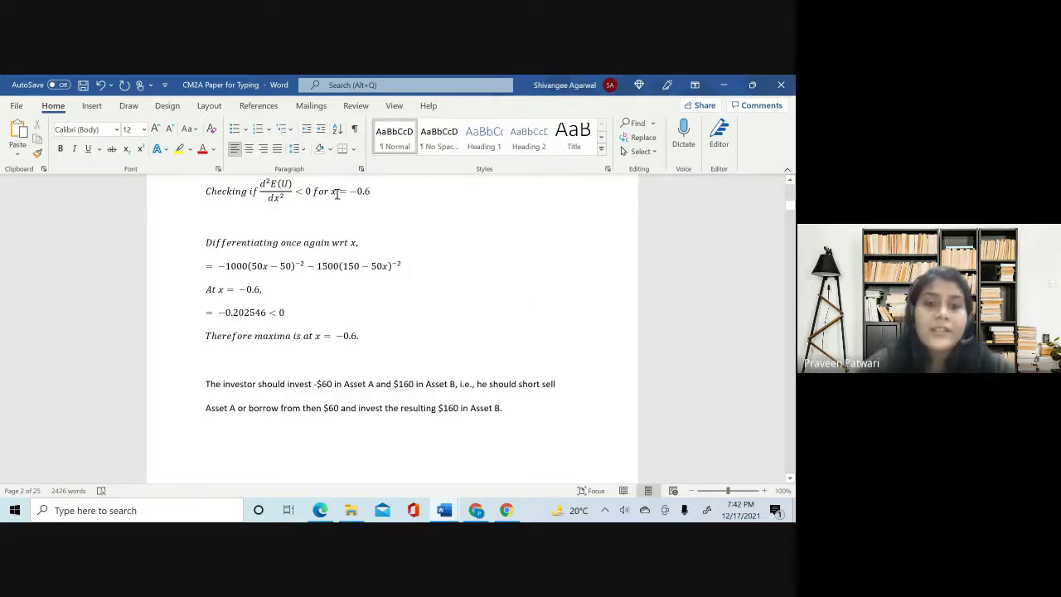
- Insert a blank page after the last line of answer 1 and add a bold "ANS 2" heading on it
{"action": "left_click", "coordinate": [514, 406]}
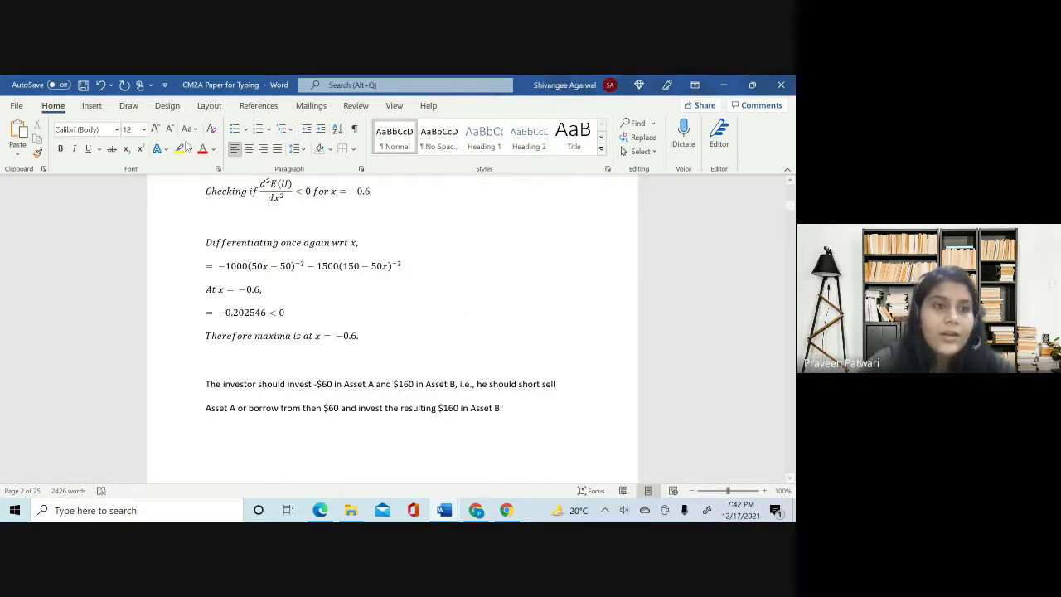
{"action": "left_click", "coordinate": [91, 110]}
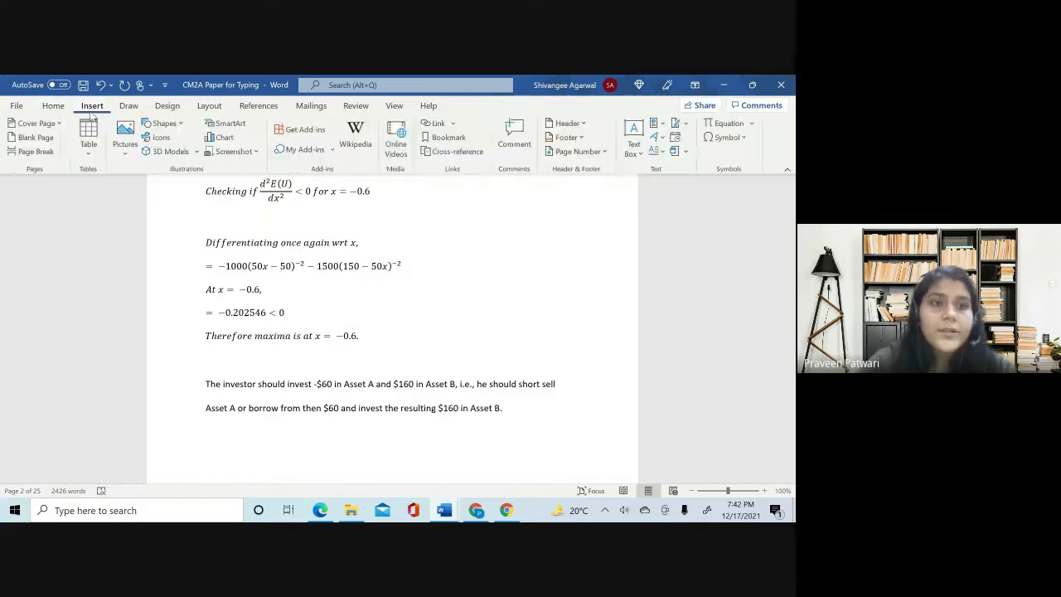
{"action": "left_click", "coordinate": [48, 139]}
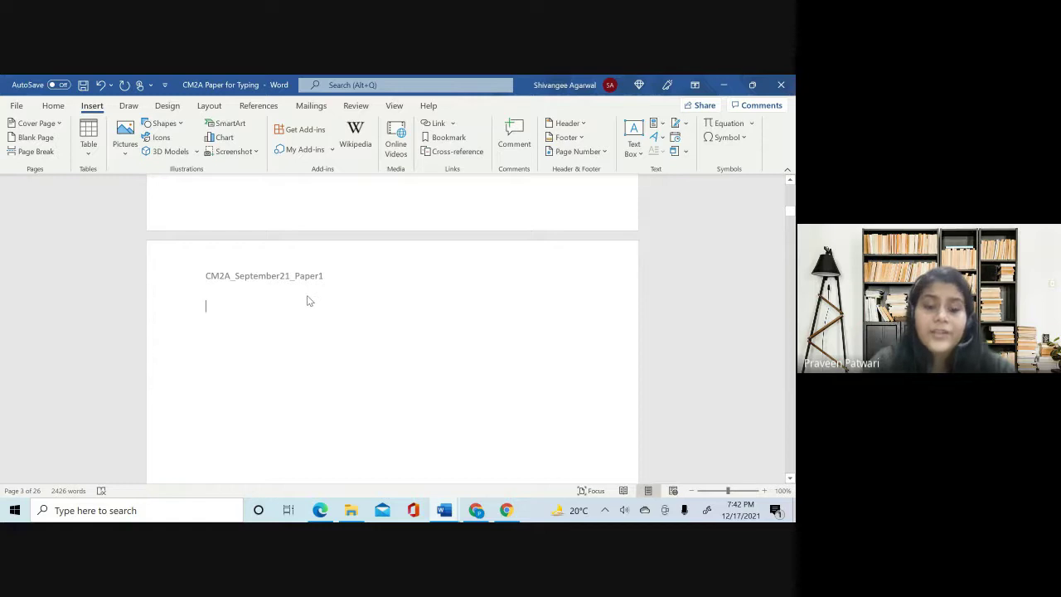
{"action": "type", "text": "ANS 2"}
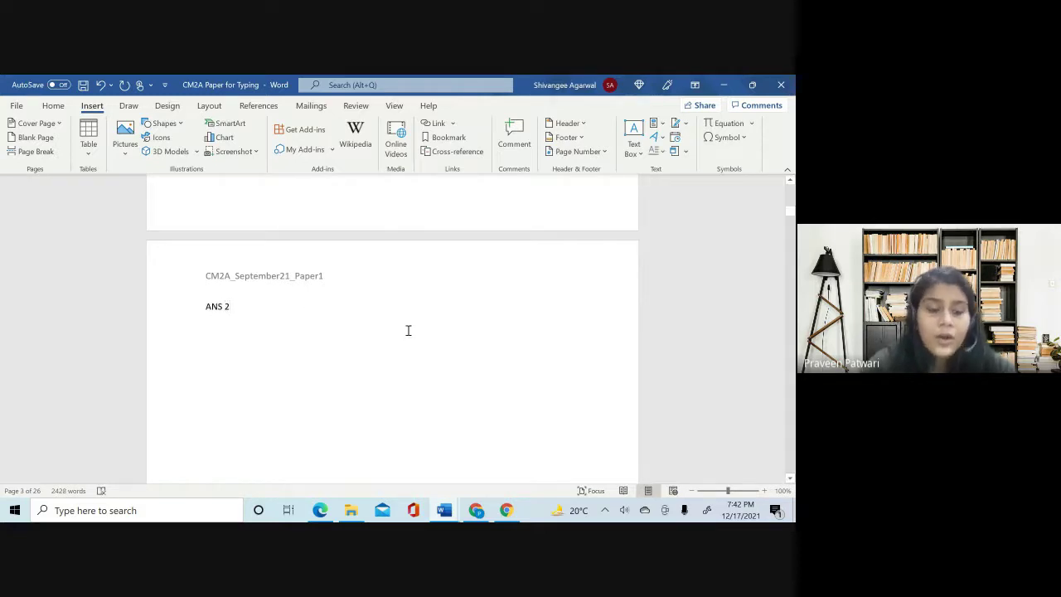
{"action": "left_click_drag", "start_coordinate": [339, 310], "coordinate": [201, 310]}
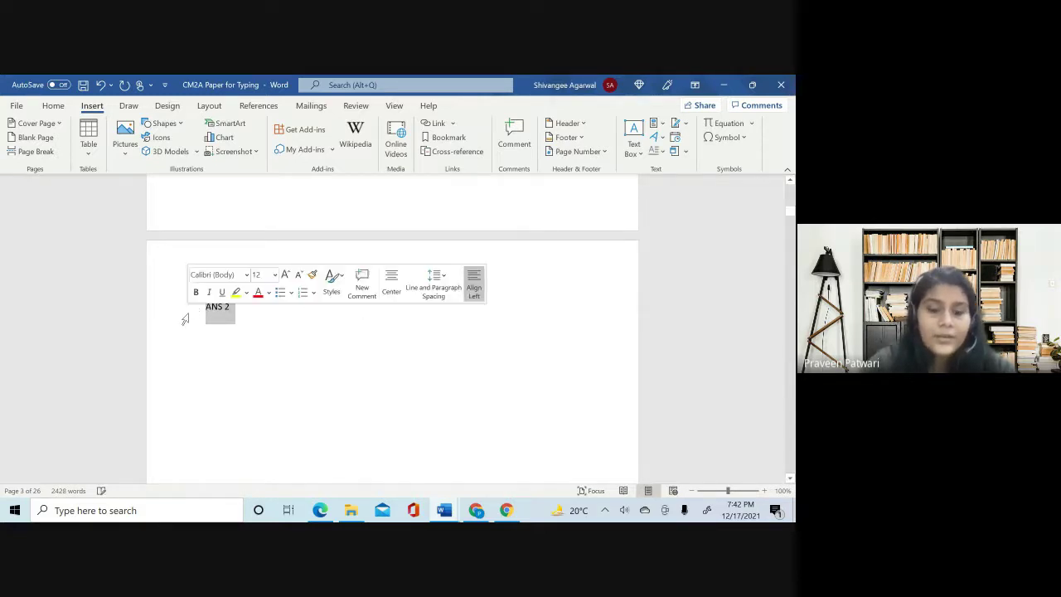
{"action": "key", "text": "ctrl+b"}
- Below answer 1's closing paragraph, add the lines "The investor should invest -$60 in Asset A" and "Asset A or borrow from then ...."
{"action": "scroll", "coordinate": [417, 300], "scroll_direction": "up", "scroll_amount": 8}
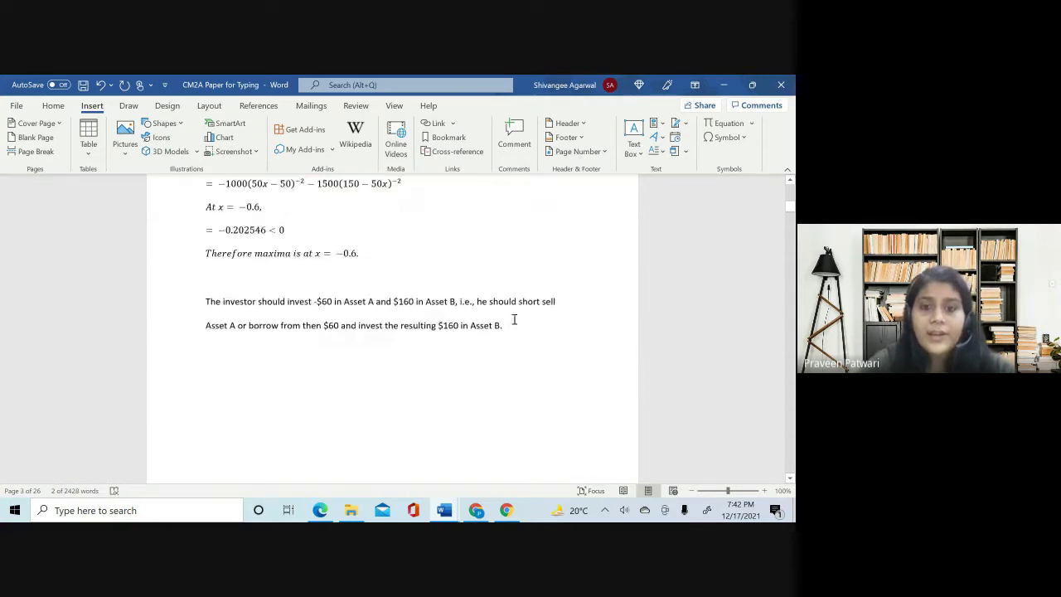
{"action": "key", "text": "Return"}
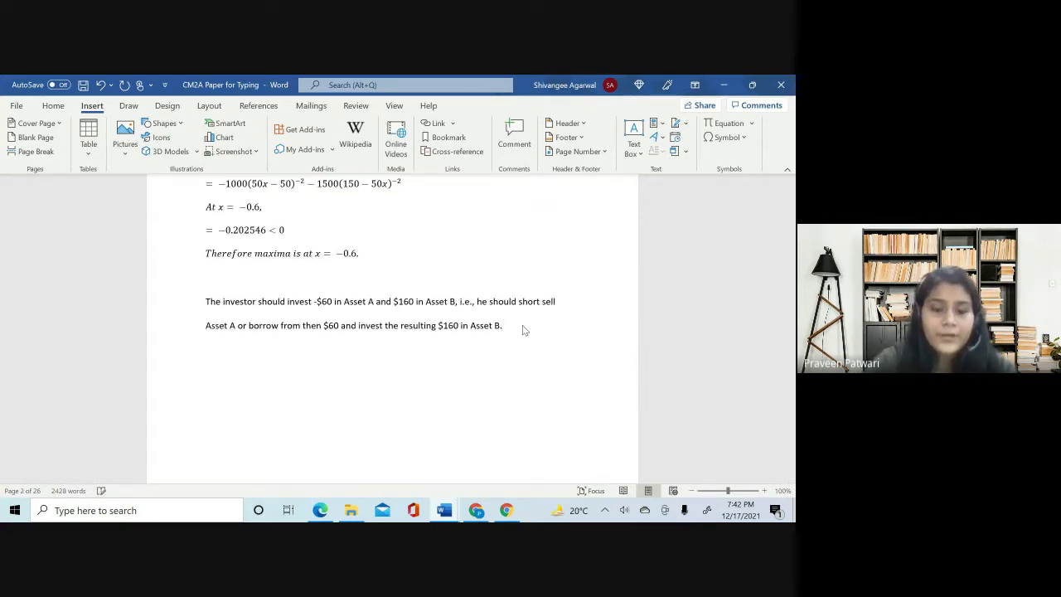
{"action": "type", "text": "The investor should invest -"}
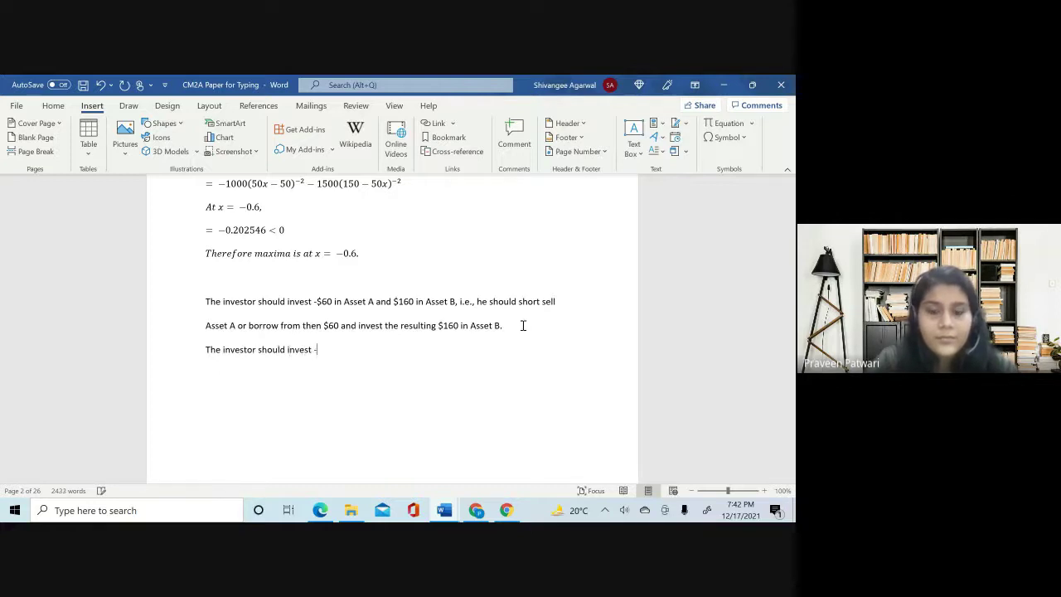
{"action": "type", "text": "$60 in"}
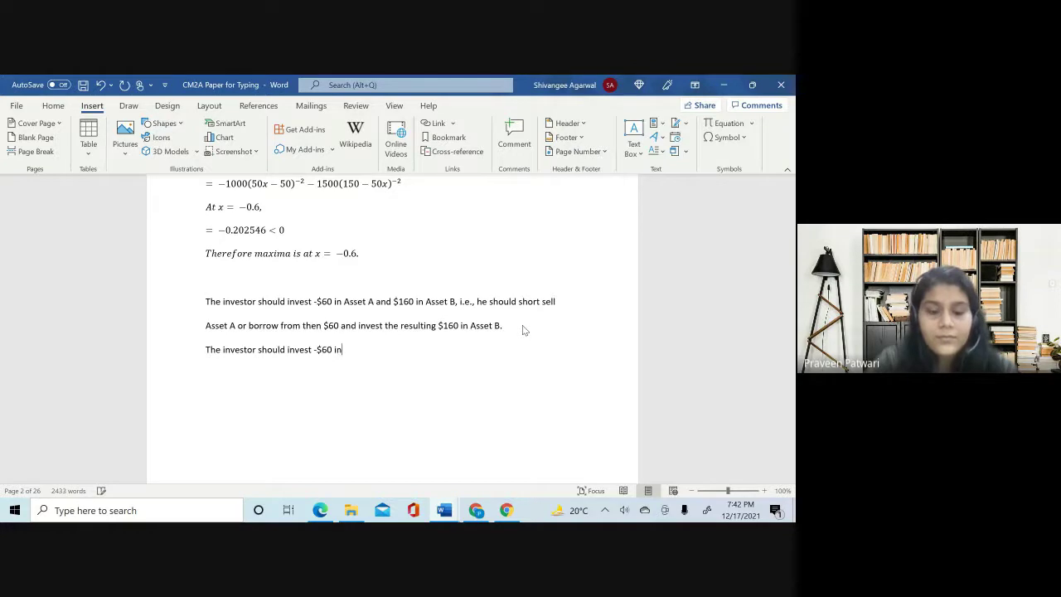
{"action": "type", "text": " Asset A"}
{"action": "key", "text": "Return"}
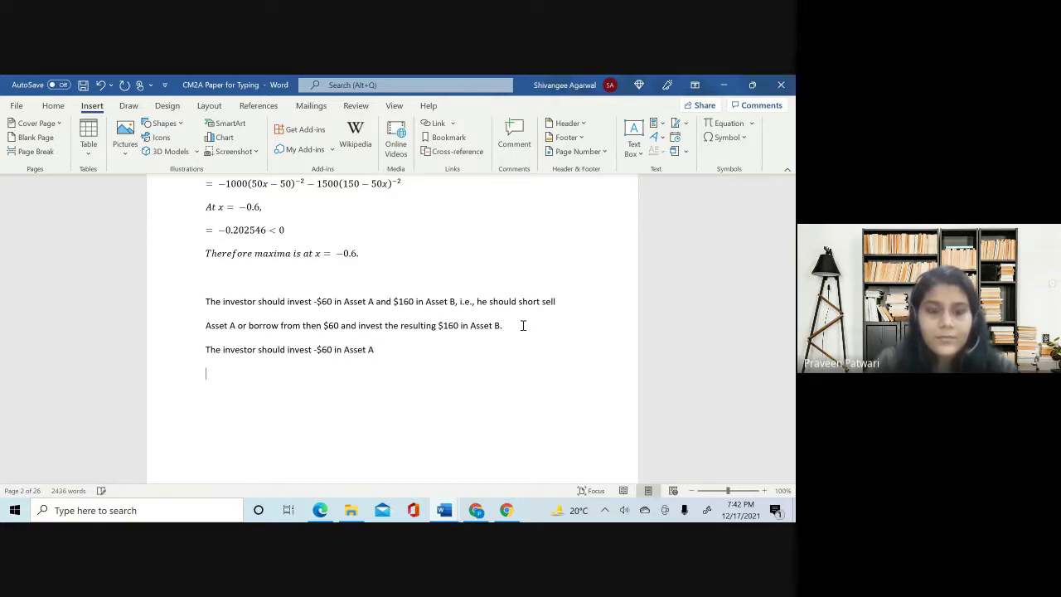
{"action": "type", "text": "Asset "}
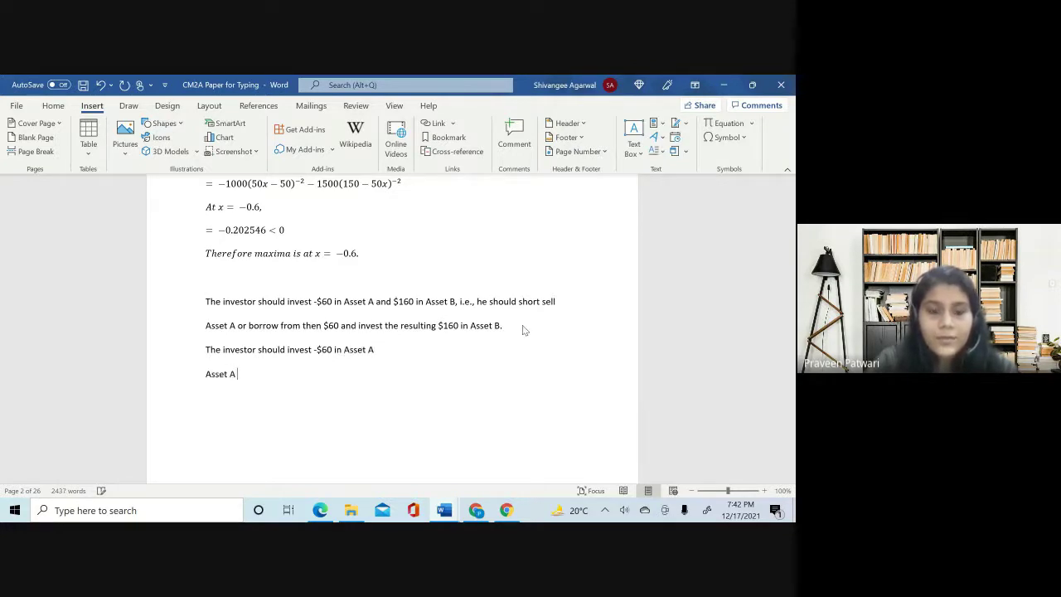
{"action": "type", "text": "A or borro"}
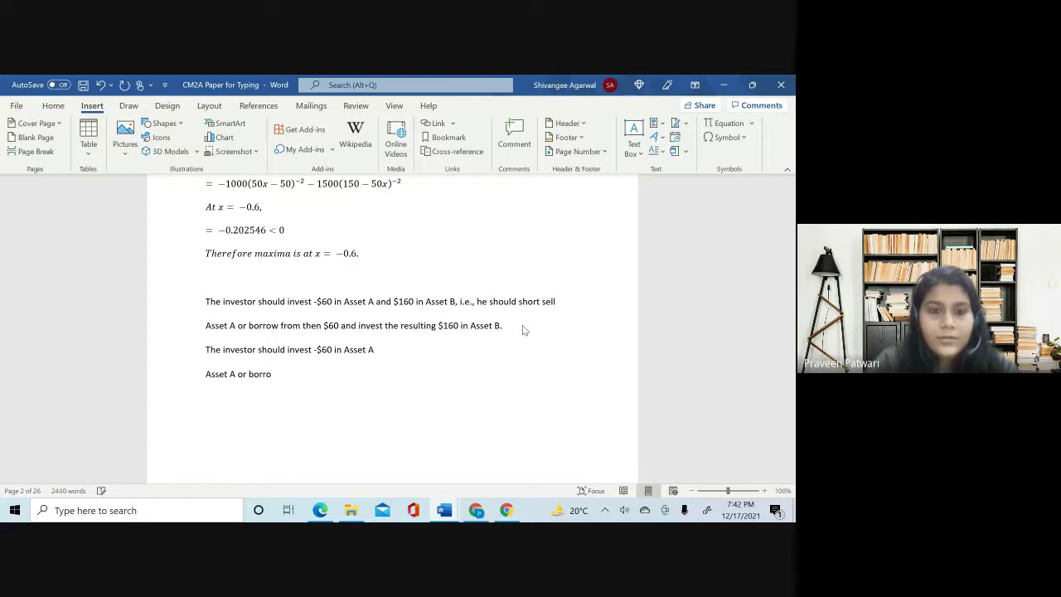
{"action": "type", "text": "w from then ...."}
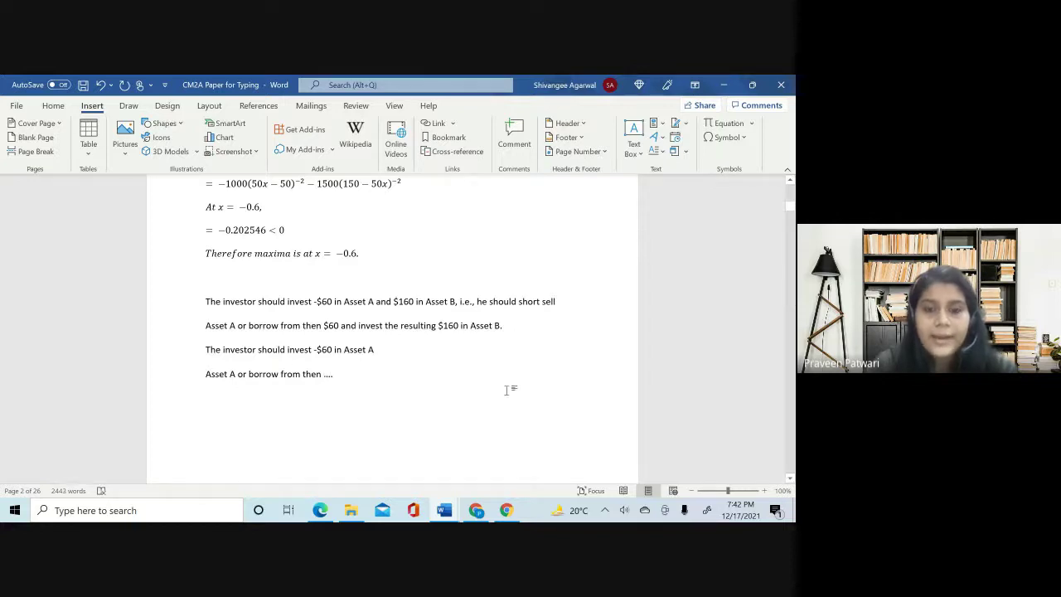
- Examine how the bold "ANS 2" heading starts on its own page after the closing lines of answer 1
{"action": "scroll", "coordinate": [509, 382], "scroll_direction": "down", "scroll_amount": 5}
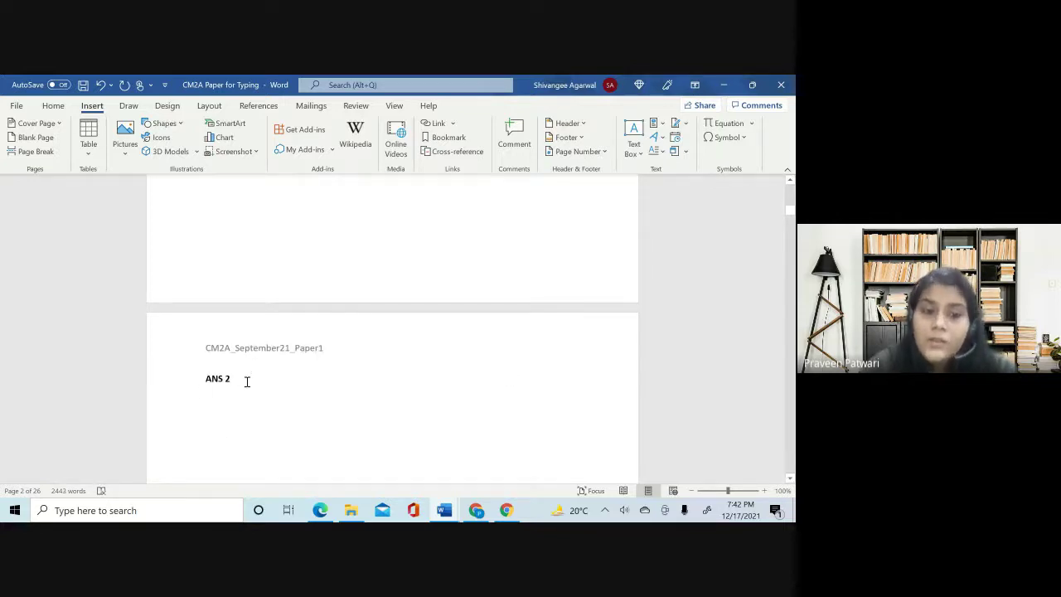
{"action": "left_click_drag", "start_coordinate": [247, 382], "coordinate": [194, 374]}
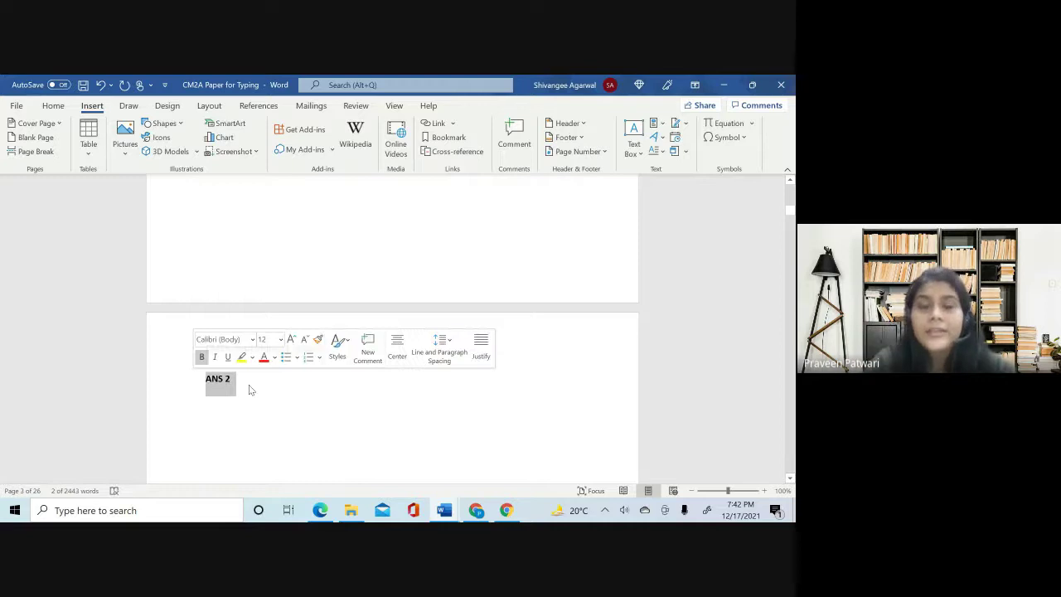
{"action": "scroll", "coordinate": [367, 196], "scroll_direction": "up", "scroll_amount": 2}
{"action": "left_click", "coordinate": [367, 197]}
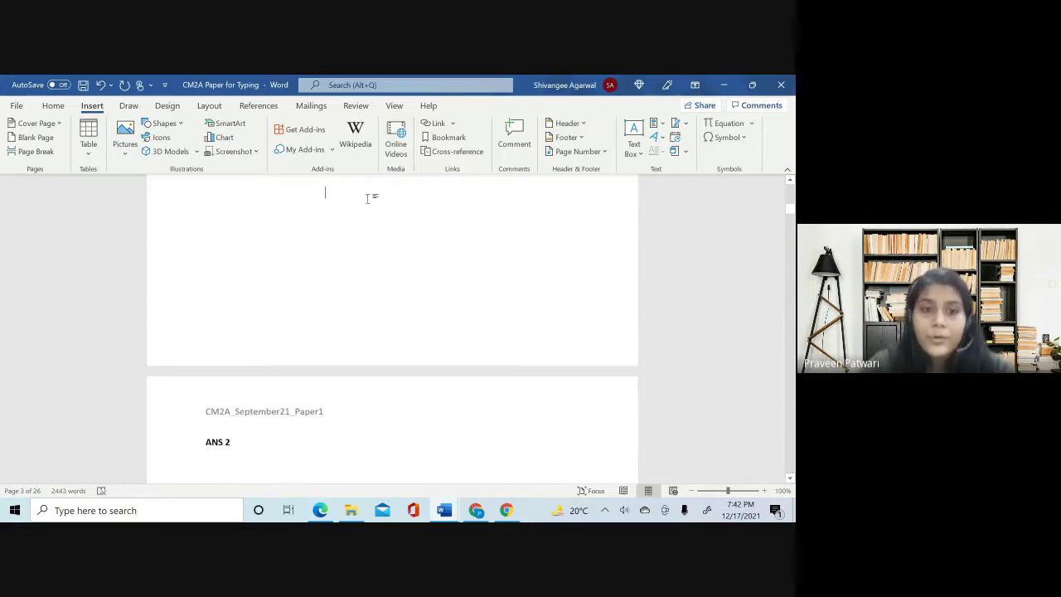
{"action": "scroll", "coordinate": [417, 291], "scroll_direction": "up", "scroll_amount": 4}
{"action": "scroll", "coordinate": [346, 336], "scroll_direction": "down", "scroll_amount": 5}
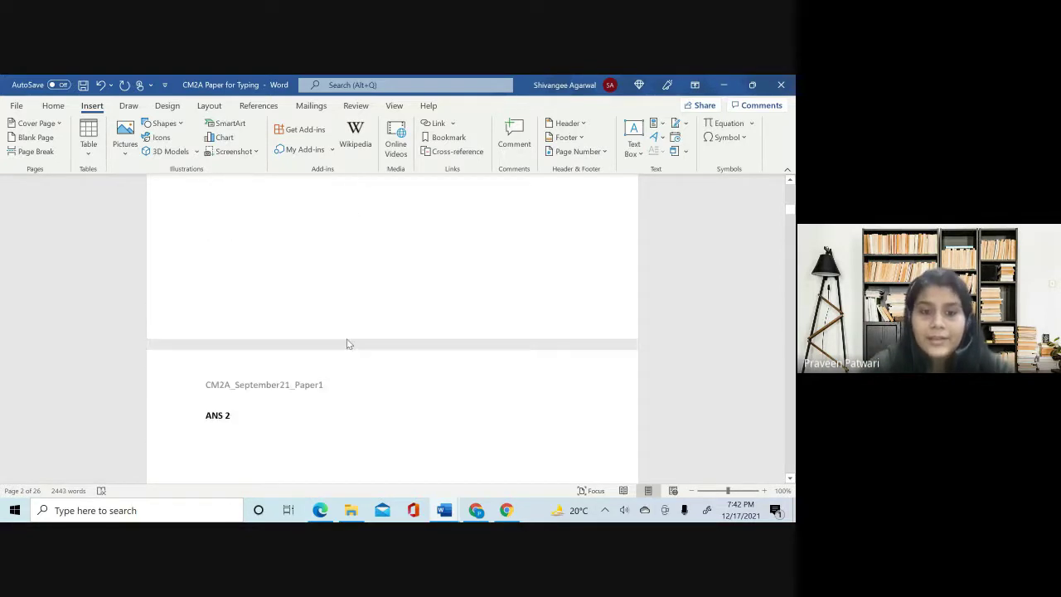
{"action": "scroll", "coordinate": [345, 336], "scroll_direction": "up", "scroll_amount": 2}
{"action": "scroll", "coordinate": [347, 338], "scroll_direction": "down", "scroll_amount": 1}
- Delete the bold "ANS 2" heading and the page break separating it from answer 1
{"action": "left_click", "coordinate": [246, 464]}
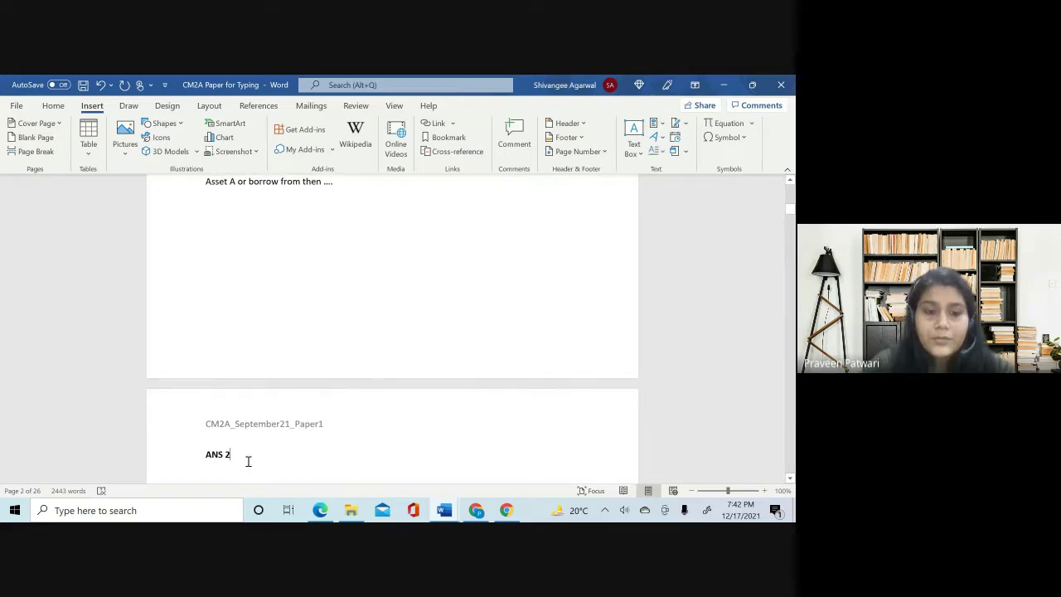
{"action": "key", "text": "BackSpace"}
{"action": "key", "text": "BackSpace"}
{"action": "key", "text": "BackSpace"}
{"action": "key", "text": "BackSpace"}
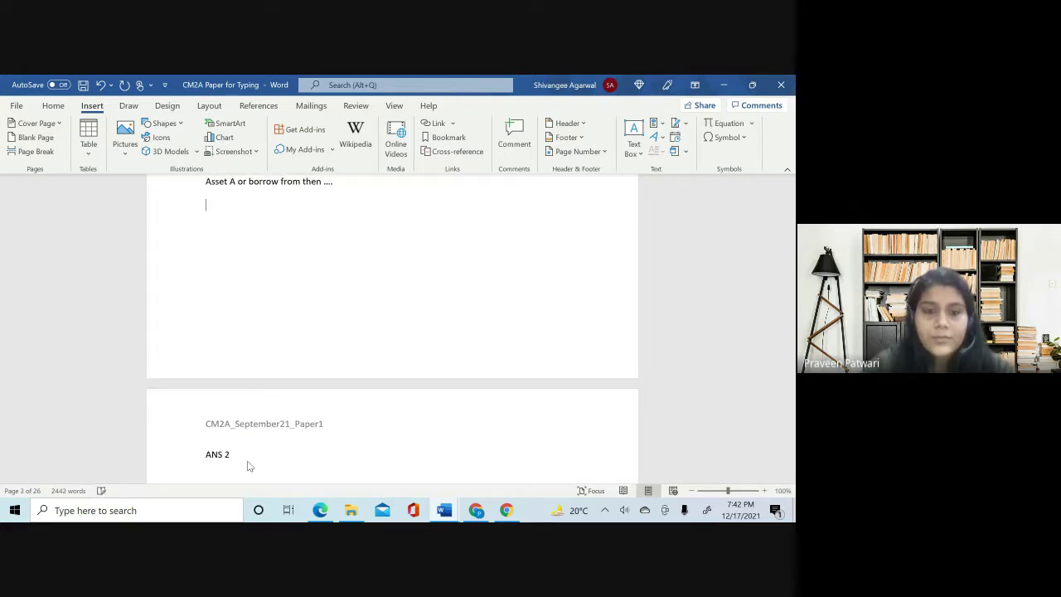
{"action": "key", "text": "BackSpace"}
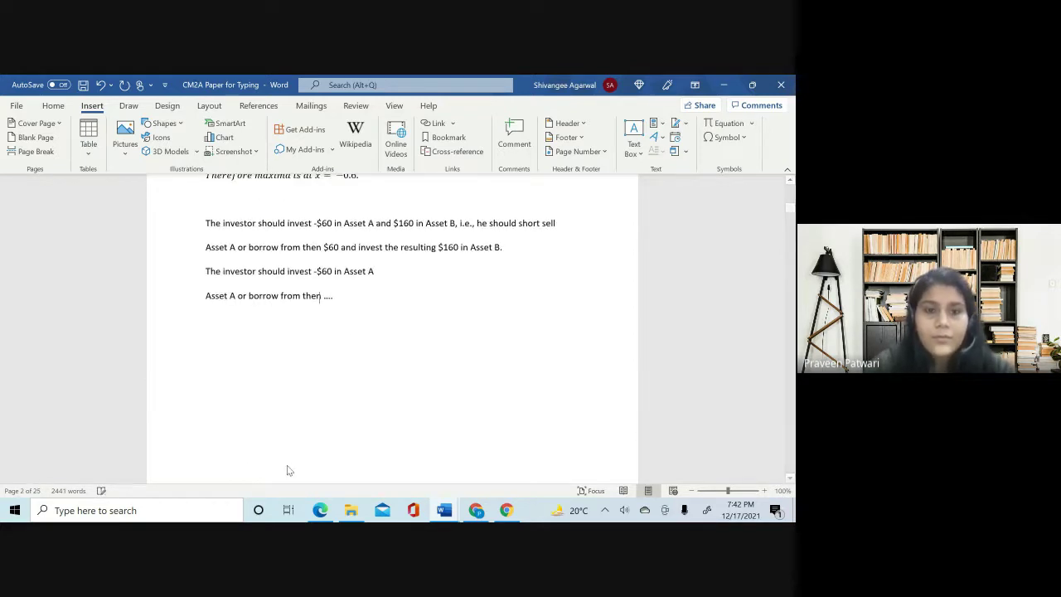
- Shorten the last line of answer 1 to "Asset A or borrow from"
{"action": "key", "text": "BackSpace"}
{"action": "key", "text": "BackSpace"}
{"action": "key", "text": "BackSpace"}
{"action": "key", "text": "BackSpace"}
{"action": "key", "text": "BackSpace"}
{"action": "key", "text": "BackSpace"}
{"action": "key", "text": "BackSpace"}
{"action": "key", "text": "BackSpace"}
{"action": "key", "text": "BackSpace"}
{"action": "key", "text": "BackSpace"}
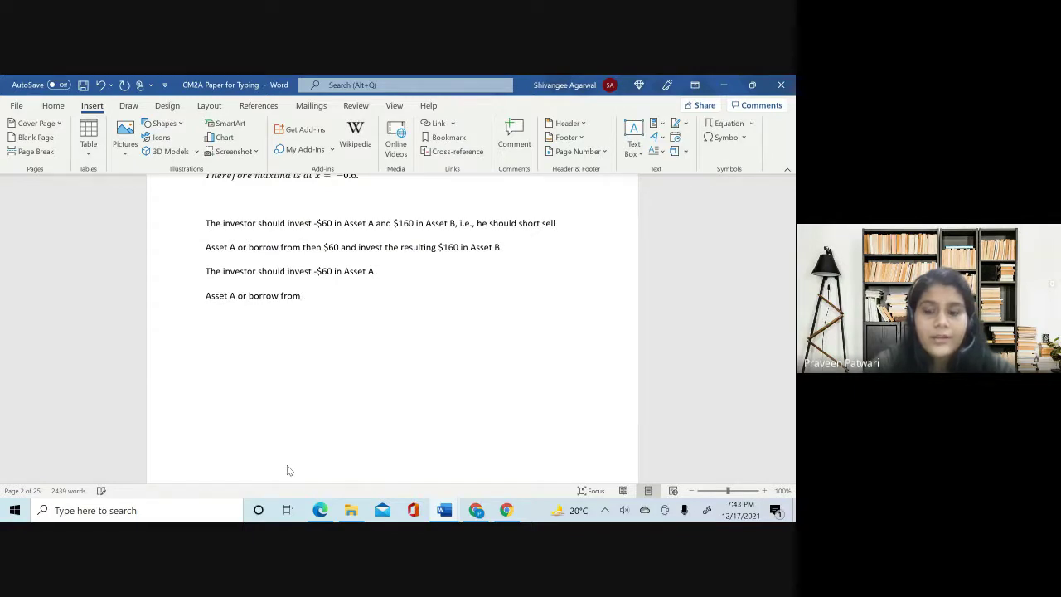
- Fill the rest of answer 1's page with blank lines and enter "ANS 2" at the start of the following page
{"action": "key", "text": "Return"}
{"action": "key", "text": "Return"}
{"action": "key", "text": "Return"}
{"action": "key", "text": "Return"}
{"action": "key", "text": "Return"}
{"action": "key", "text": "Return"}
{"action": "key", "text": "Return"}
{"action": "key", "text": "Return"}
{"action": "key", "text": "Return"}
{"action": "key", "text": "Return"}
{"action": "key", "text": "Return"}
{"action": "key", "text": "Return"}
{"action": "key", "text": "Return"}
{"action": "key", "text": "Return"}
{"action": "key", "text": "Return"}
{"action": "key", "text": "Return"}
{"action": "key", "text": "Return"}
{"action": "key", "text": "Return"}
{"action": "key", "text": "Return"}
{"action": "key", "text": "Return"}
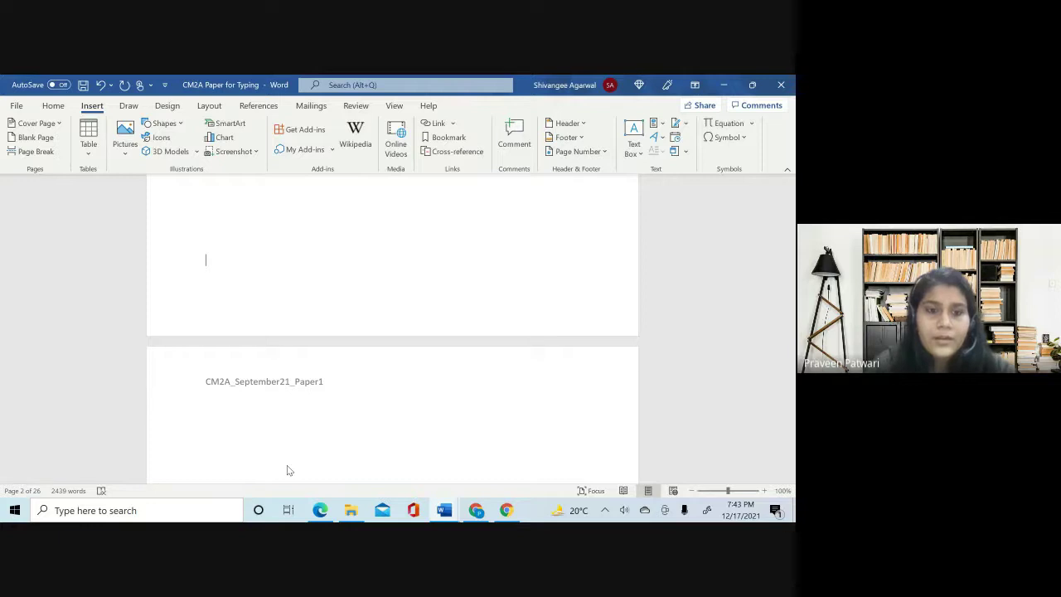
{"action": "left_click", "coordinate": [224, 416]}
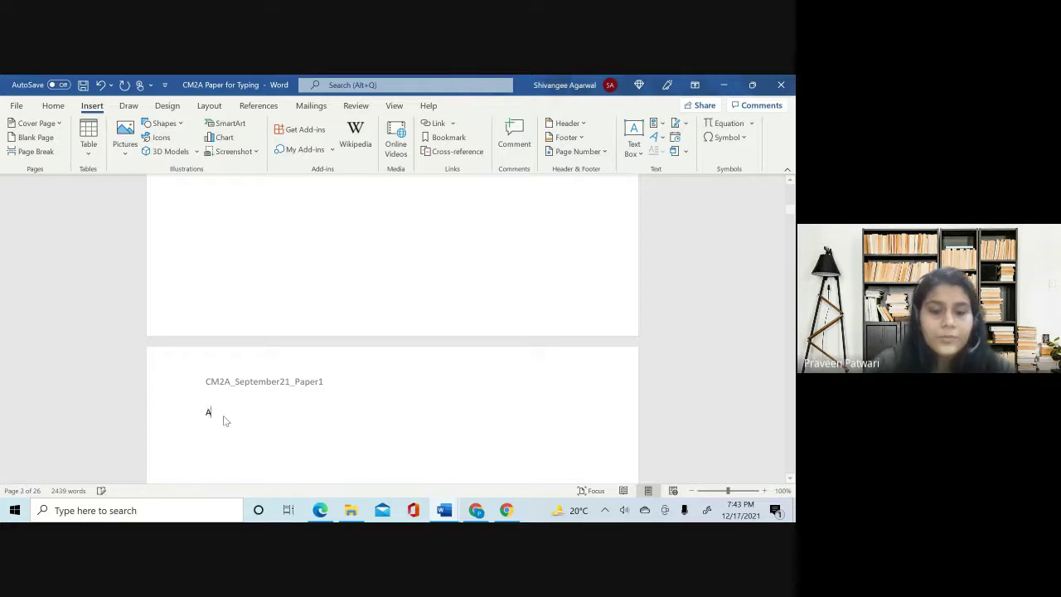
{"action": "type", "text": "ANS 2"}
- Duplicate the line "Asset A or borrow from" directly below itself at the end of answer 1
{"action": "scroll", "coordinate": [249, 411], "scroll_direction": "up", "scroll_amount": 3}
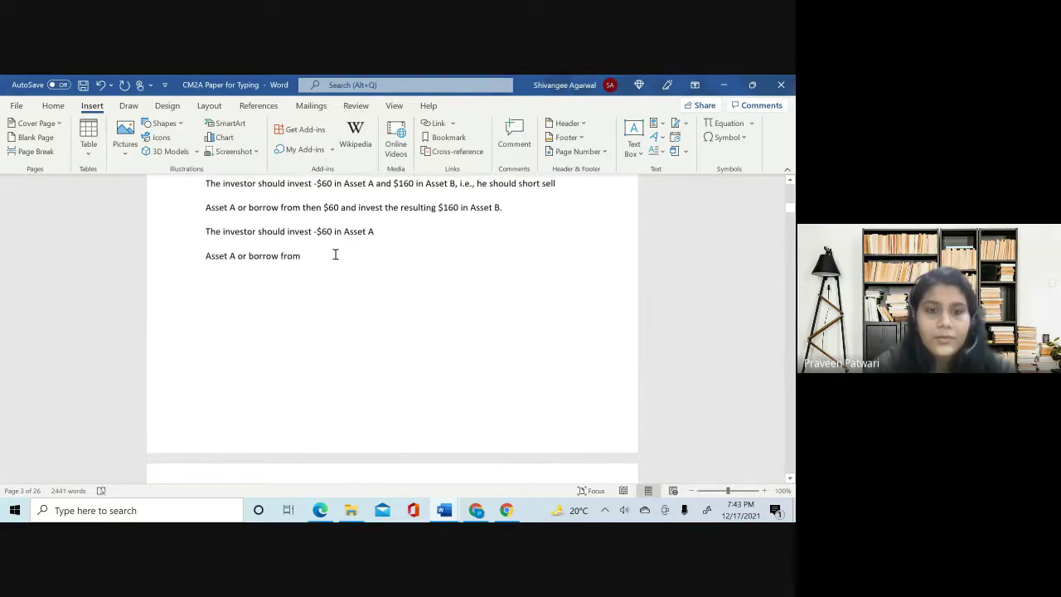
{"action": "left_click_drag", "start_coordinate": [288, 256], "coordinate": [202, 257]}
{"action": "key", "text": "ctrl+c"}
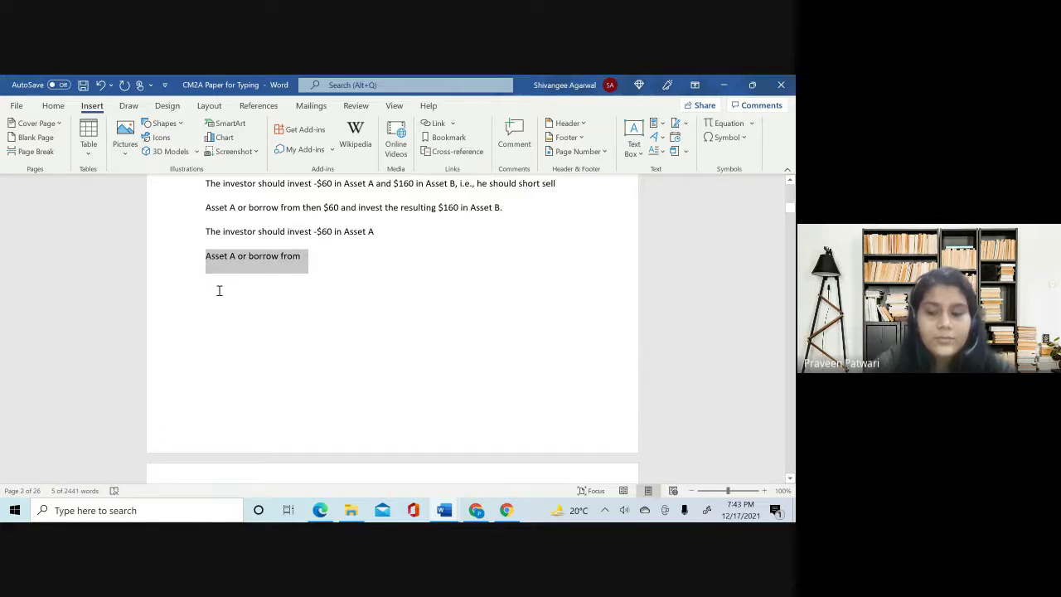
{"action": "left_click", "coordinate": [219, 290]}
{"action": "key", "text": "ctrl+v"}
{"action": "scroll", "coordinate": [305, 343], "scroll_direction": "down", "scroll_amount": 5}
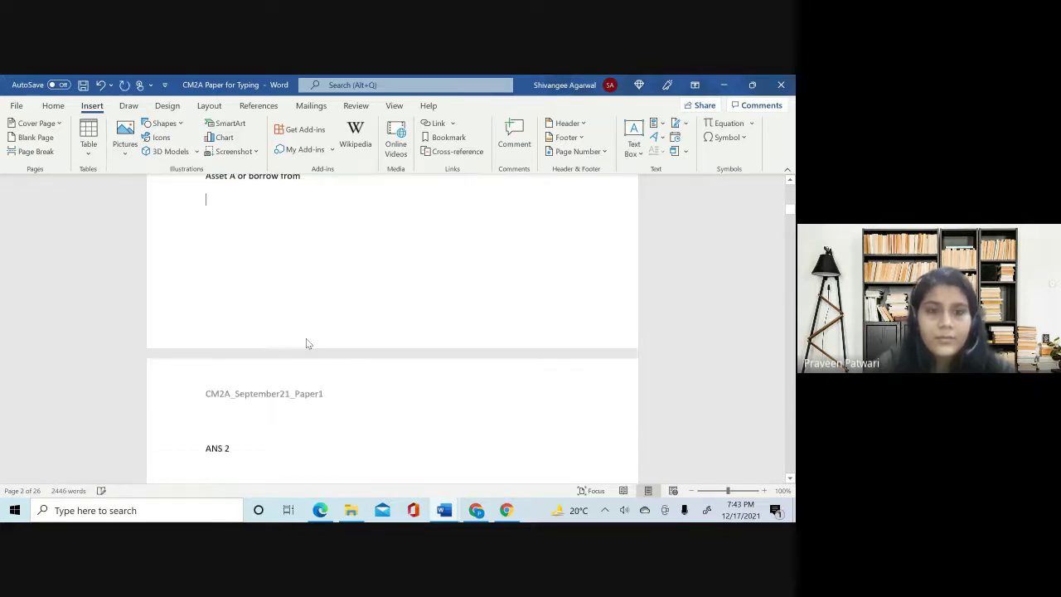
- Remove the blank line above the "ANS 2" heading on the third page
{"action": "left_click_drag", "start_coordinate": [236, 363], "coordinate": [199, 362]}
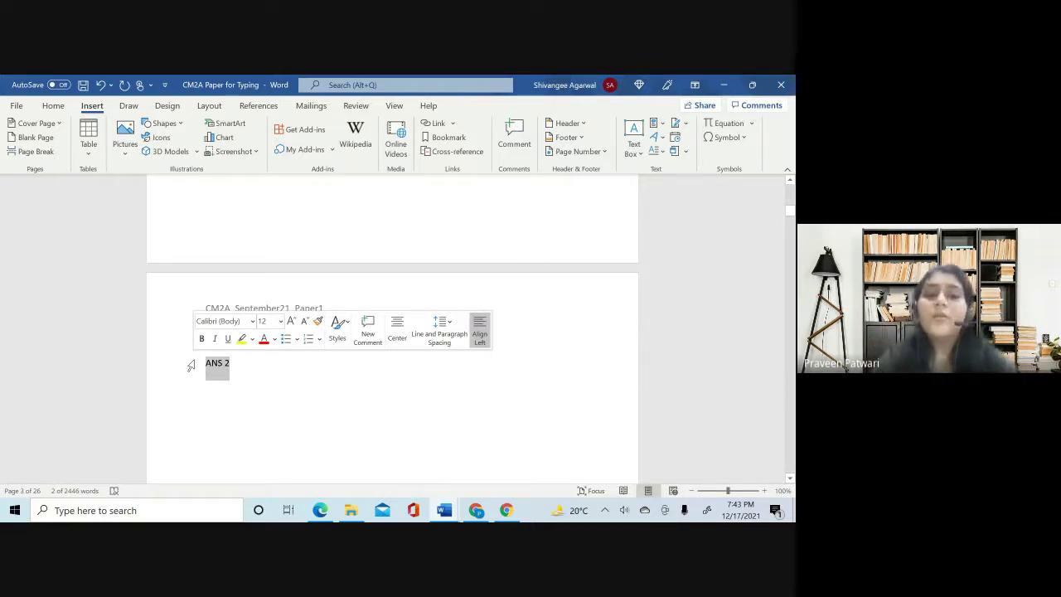
{"action": "left_click", "coordinate": [263, 371]}
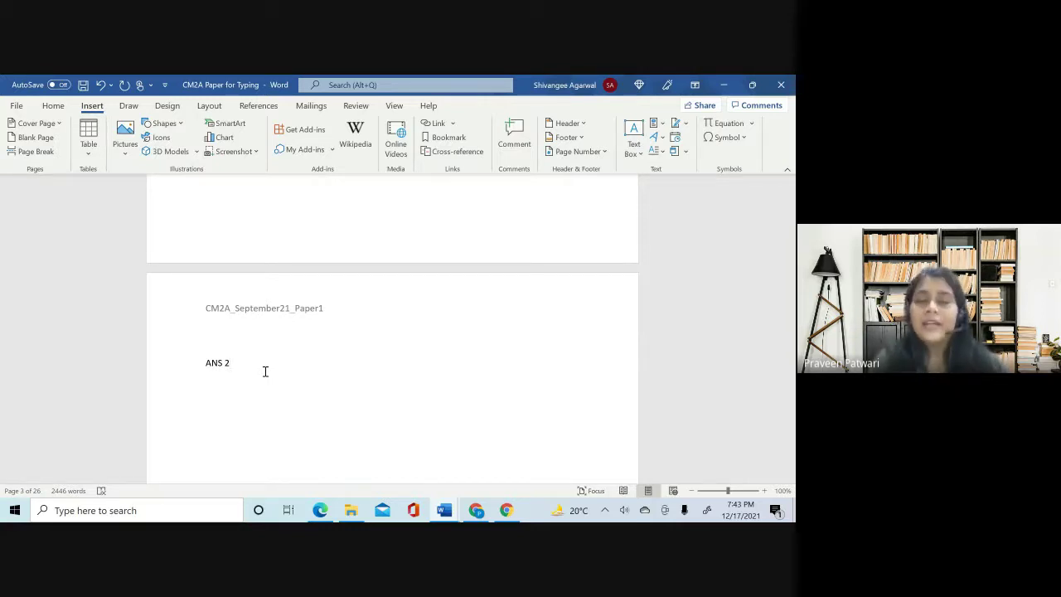
{"action": "left_click", "coordinate": [206, 337]}
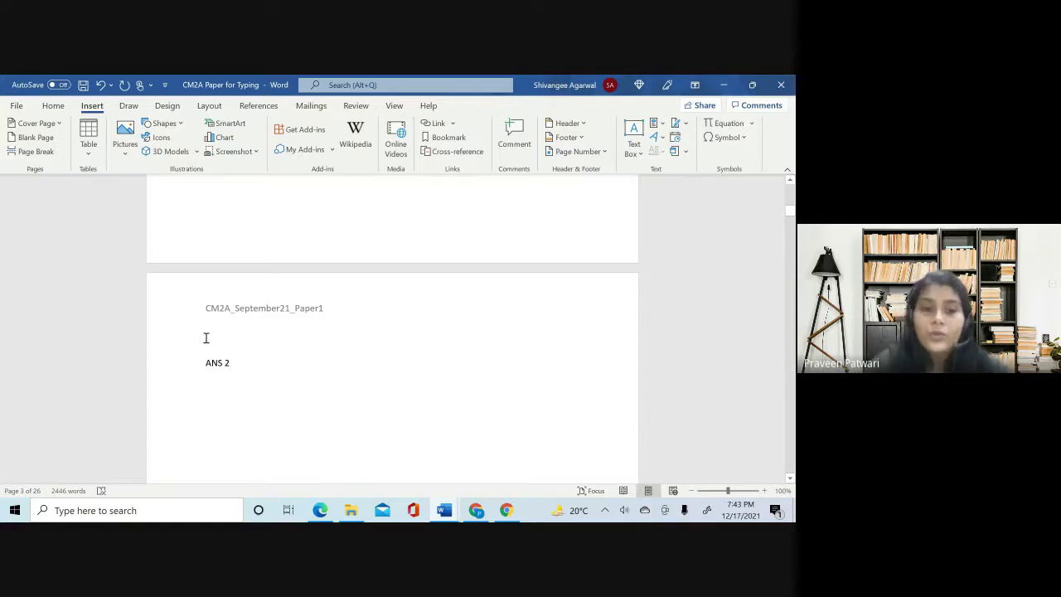
{"action": "key", "text": "Down"}
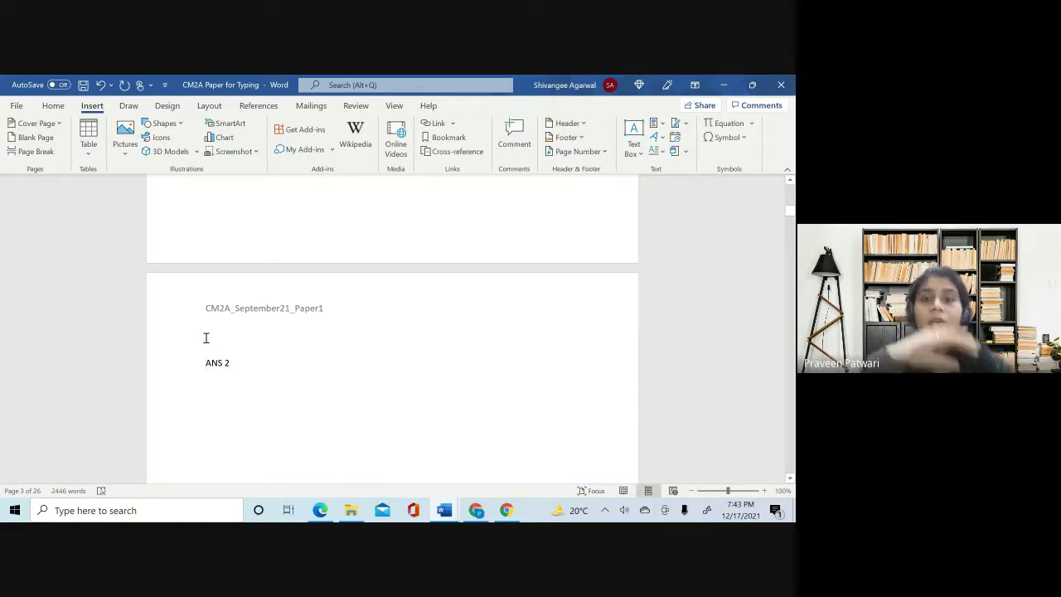
{"action": "key", "text": "BackSpace"}
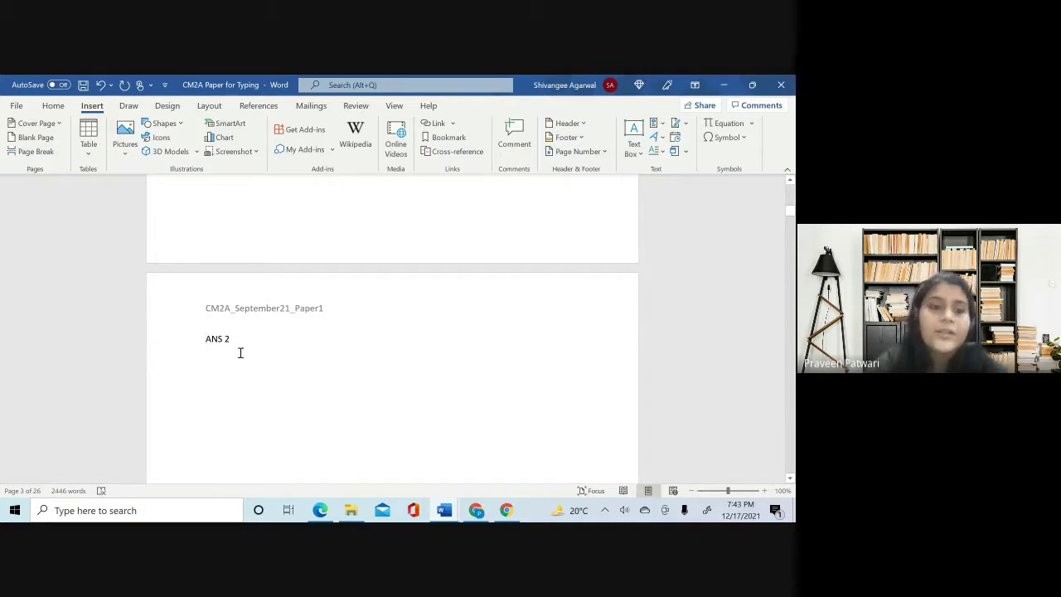
- Undo the blank-line spacing, the copied line and the retyped "ANS 2" heading after answer 1
{"action": "key", "text": "ctrl+z"}
{"action": "key", "text": "ctrl+z"}
{"action": "key", "text": "ctrl+z"}
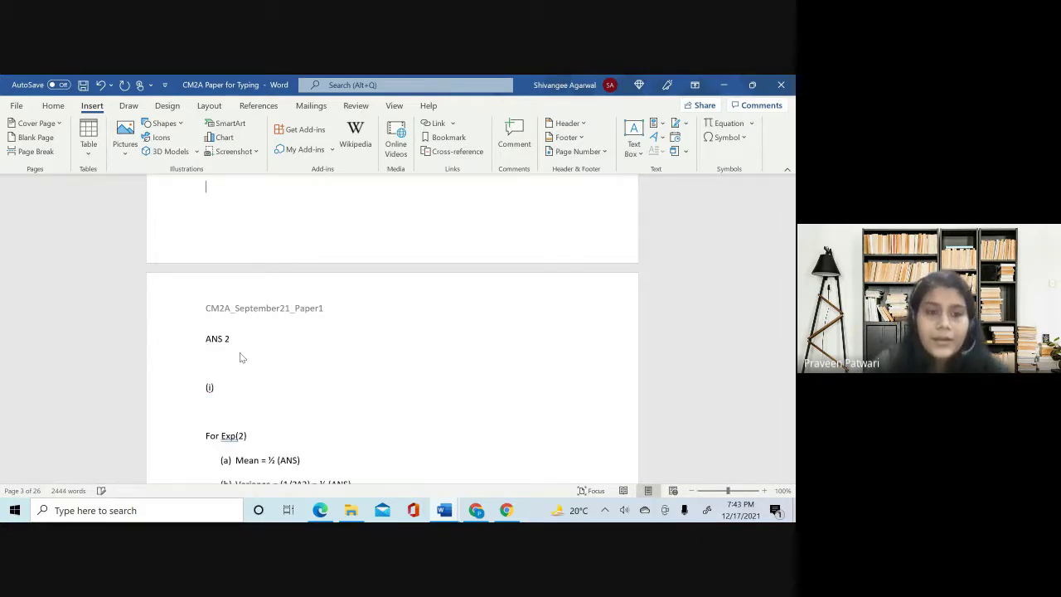
- Enlarge the "ANS 1" heading at the start of the document by two font-size steps
{"action": "scroll", "coordinate": [256, 409], "scroll_direction": "up", "scroll_amount": 15}
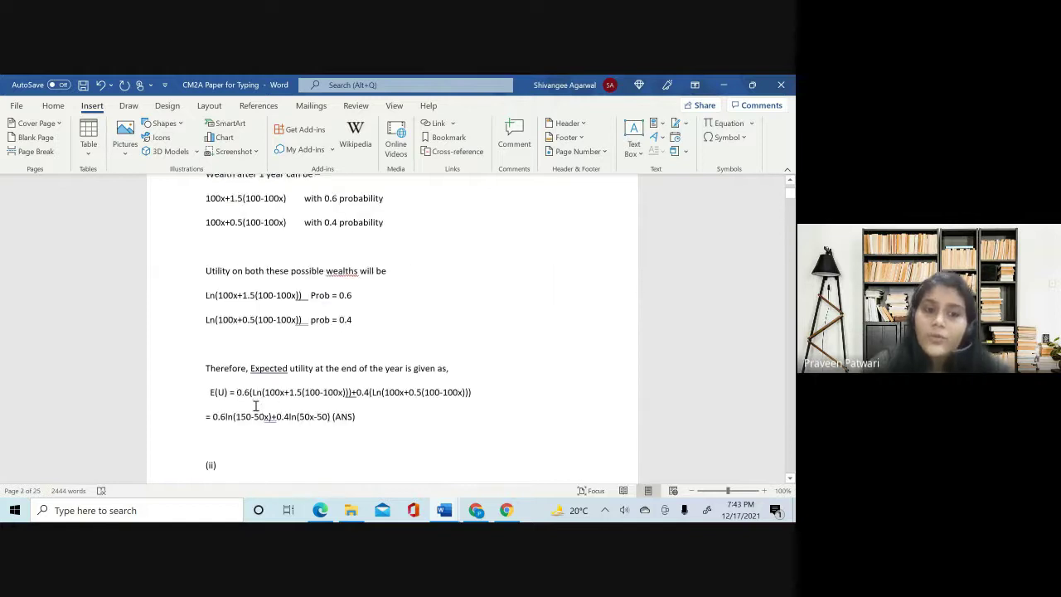
{"action": "left_click", "coordinate": [177, 250]}
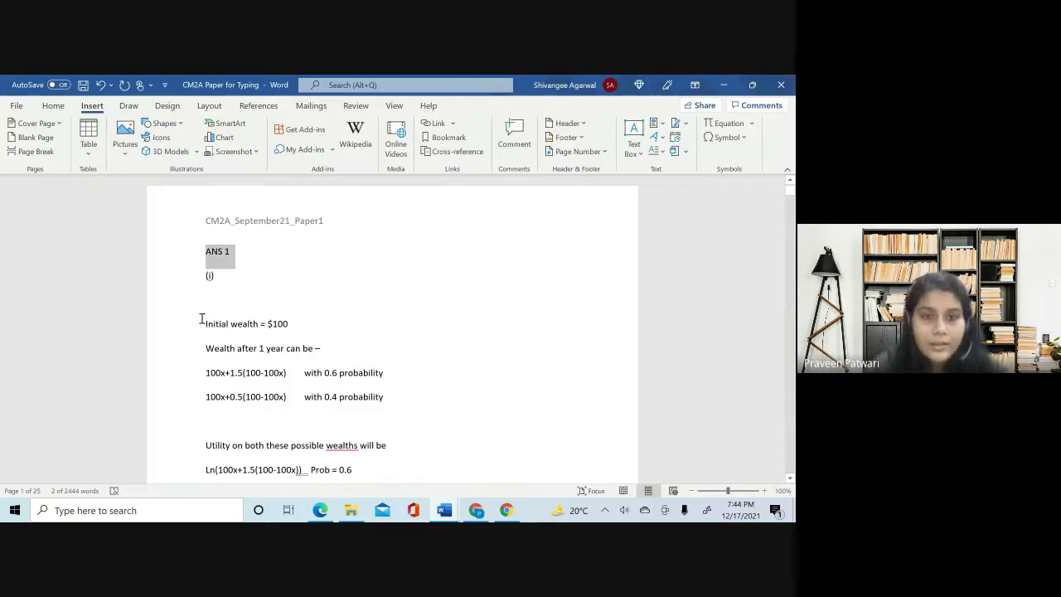
{"action": "key", "text": "ctrl+shift+period"}
{"action": "key", "text": "ctrl+shift+period"}
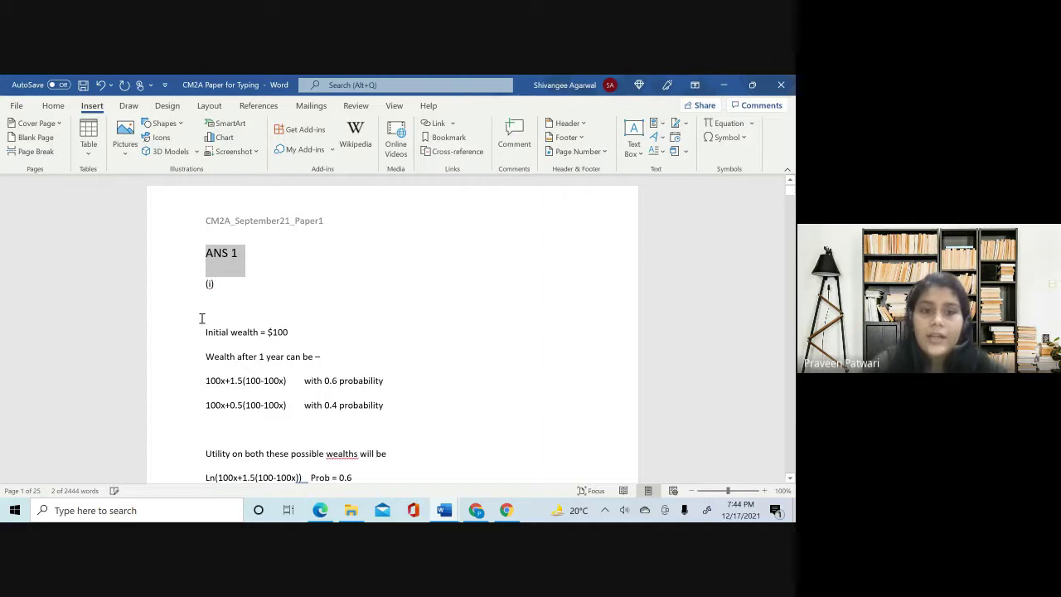
{"action": "key", "text": "Down"}
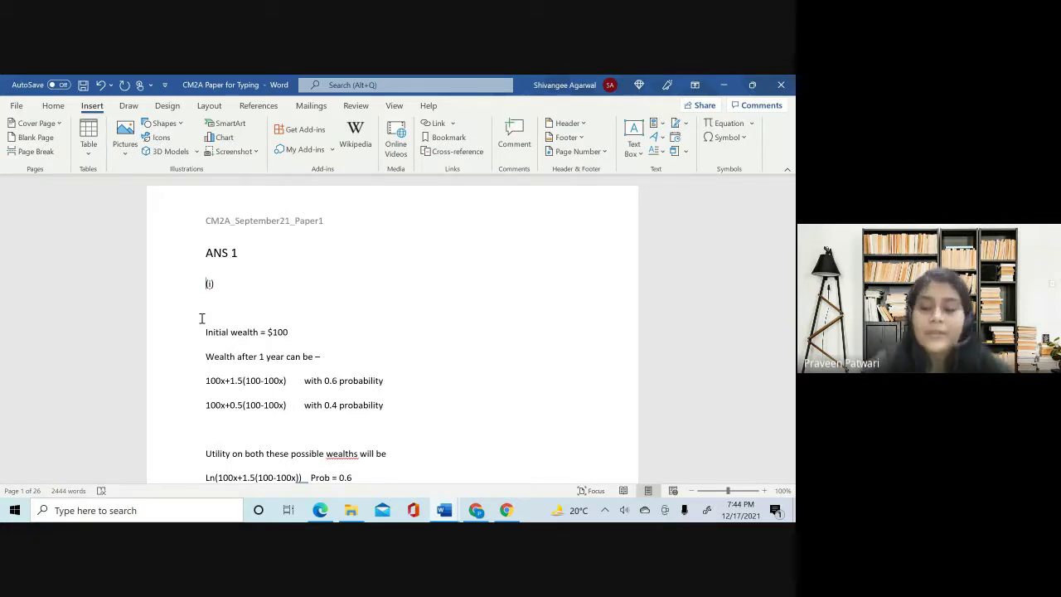
- Insert a blank line between the "ANS 1" heading and part (i)
{"action": "key", "text": "Right"}
{"action": "key", "text": "Right"}
{"action": "key", "text": "Right"}
{"action": "key", "text": "Right"}
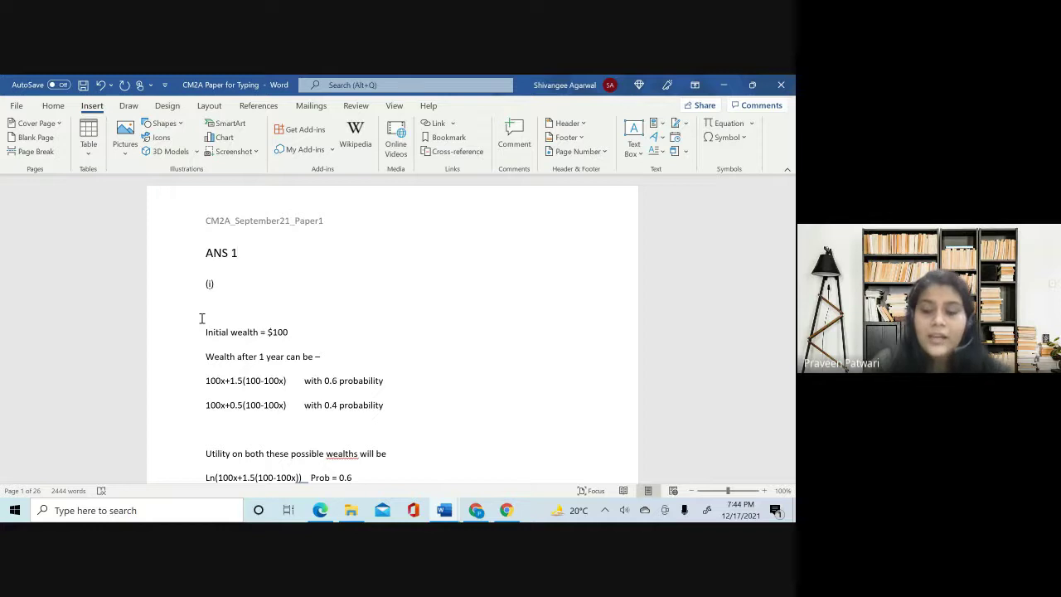
{"action": "key", "text": "Return"}
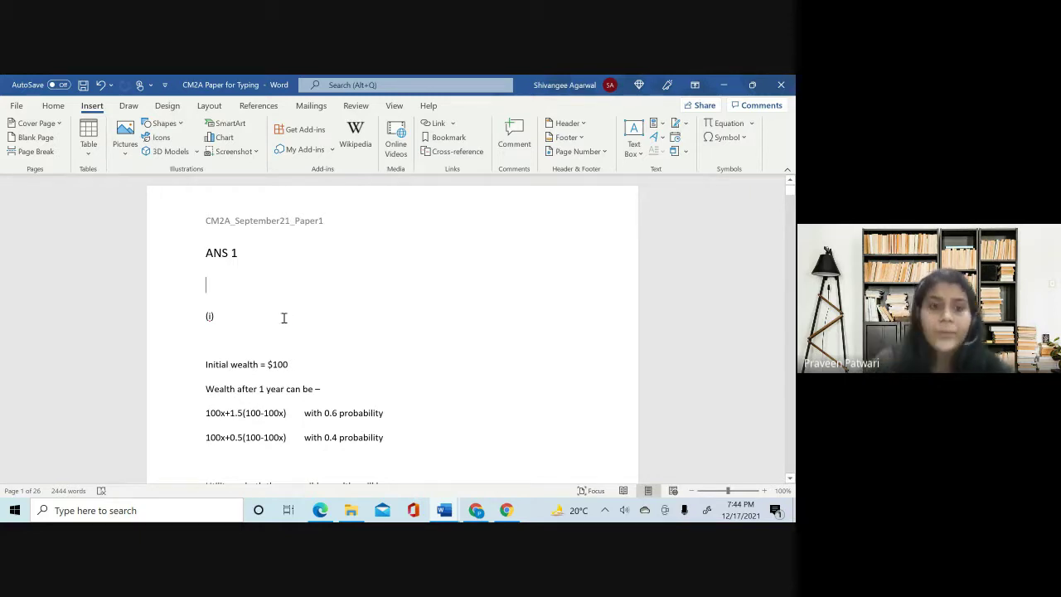
- Make the enlarged "ANS 1" heading bold
{"action": "left_click_drag", "start_coordinate": [201, 254], "coordinate": [253, 255]}
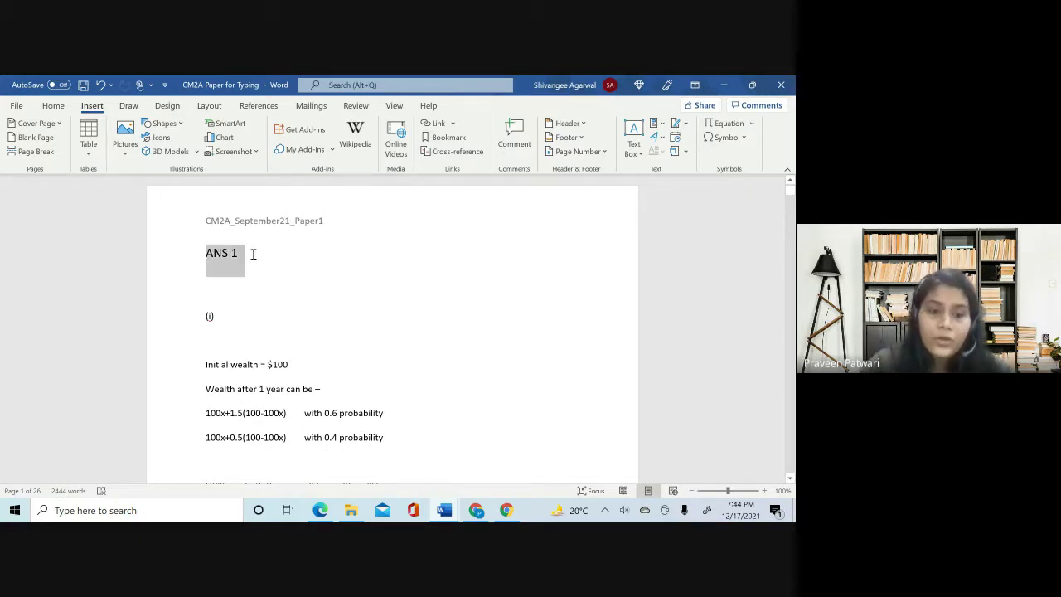
{"action": "key", "text": "ctrl+b"}
{"action": "key", "text": "Down"}
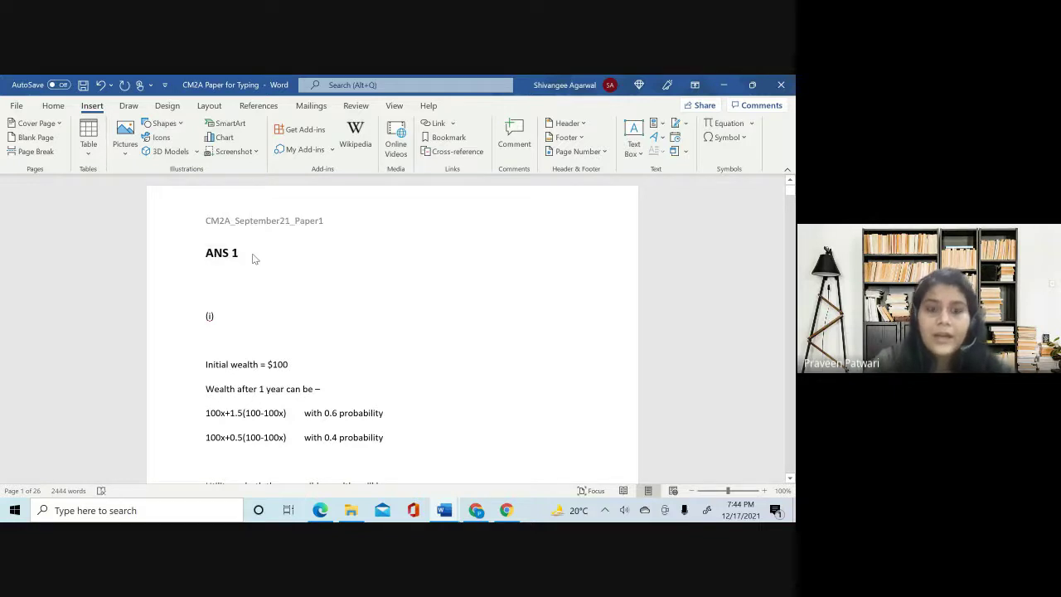
- Enter a trial second "ANS 1" below the heading, and delete it together with the blank lines above part (i)
{"action": "key", "text": "Return"}
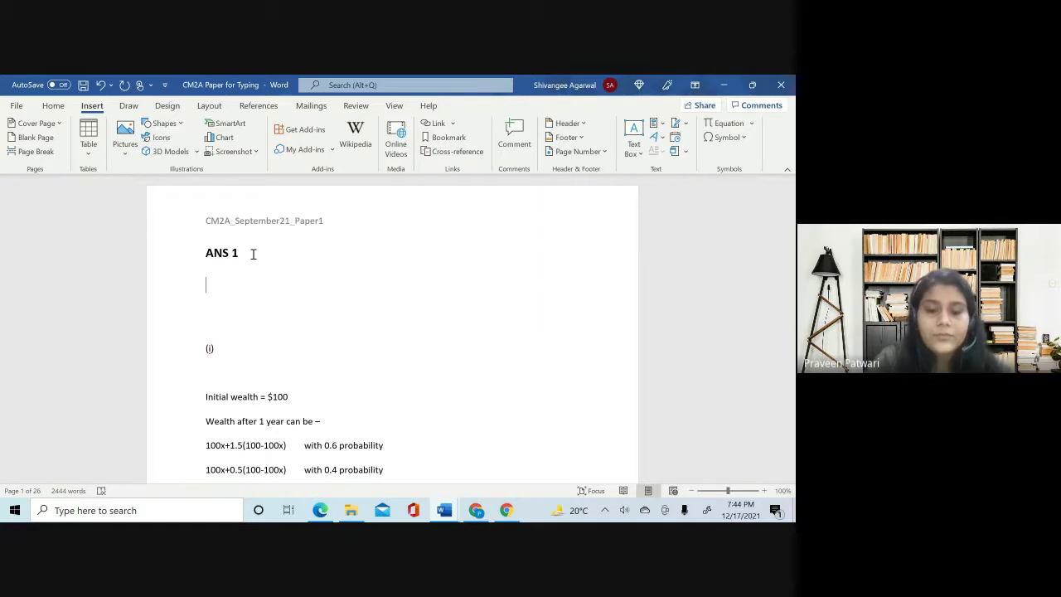
{"action": "type", "text": "ANS 1"}
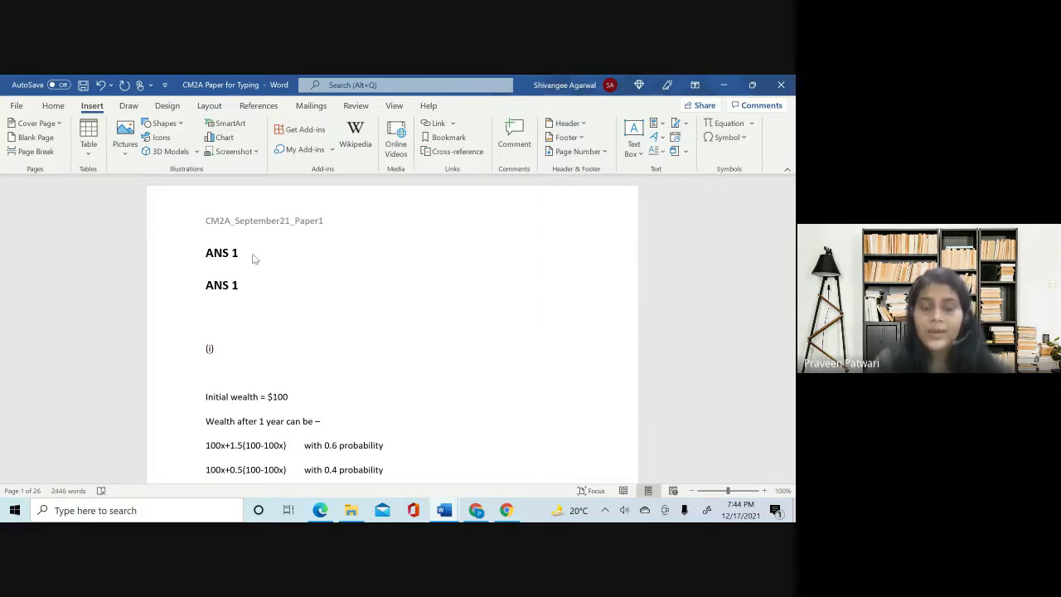
{"action": "key", "text": "BackSpace"}
{"action": "key", "text": "BackSpace"}
{"action": "key", "text": "BackSpace"}
{"action": "key", "text": "BackSpace"}
{"action": "key", "text": "BackSpace"}
{"action": "key", "text": "BackSpace"}
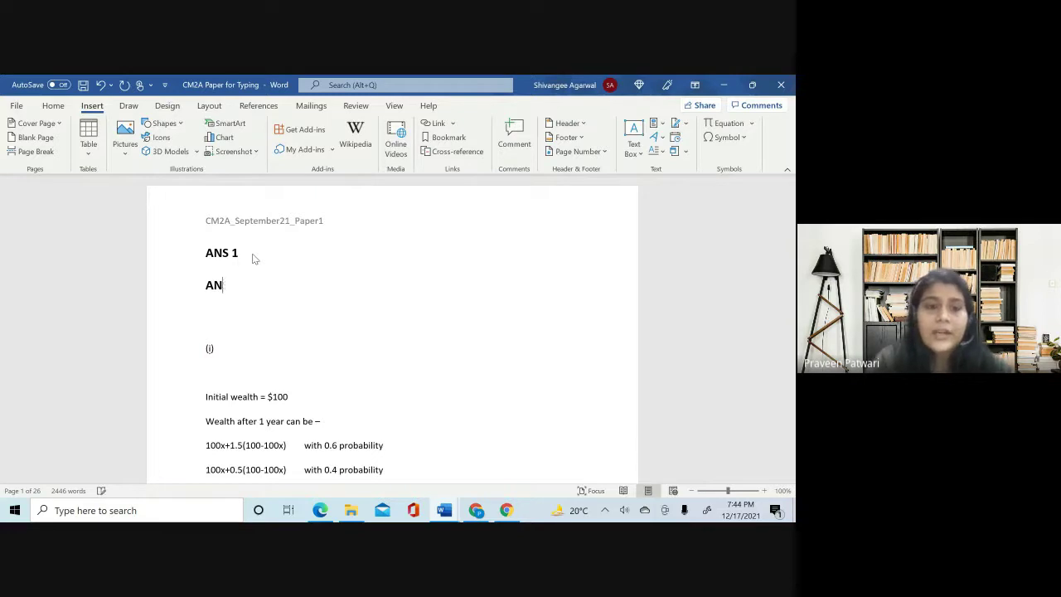
{"action": "key", "text": "Down"}
{"action": "key", "text": "Down"}
{"action": "key", "text": "Down"}
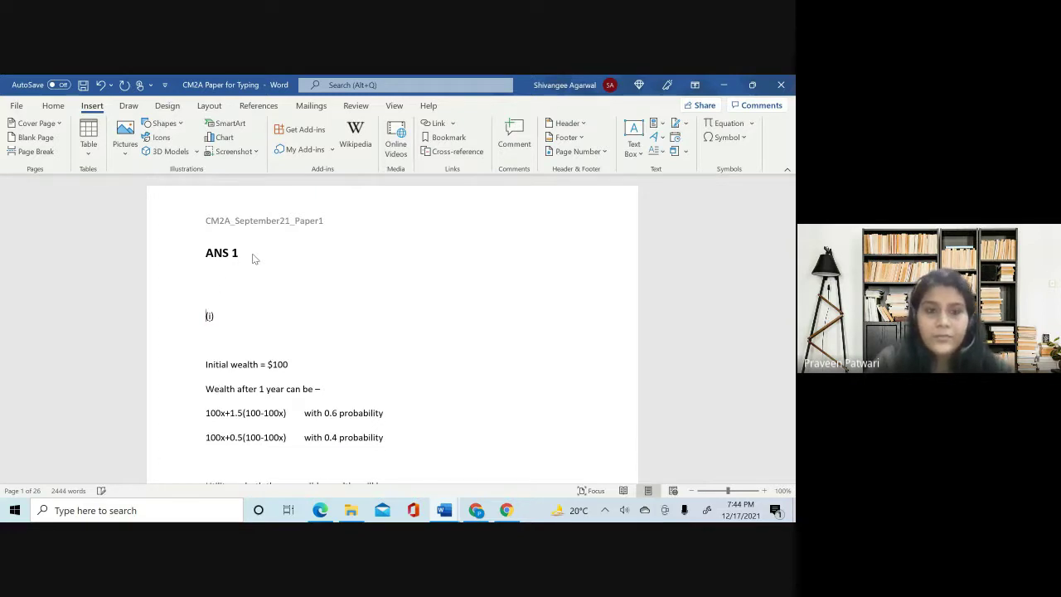
{"action": "key", "text": "BackSpace"}
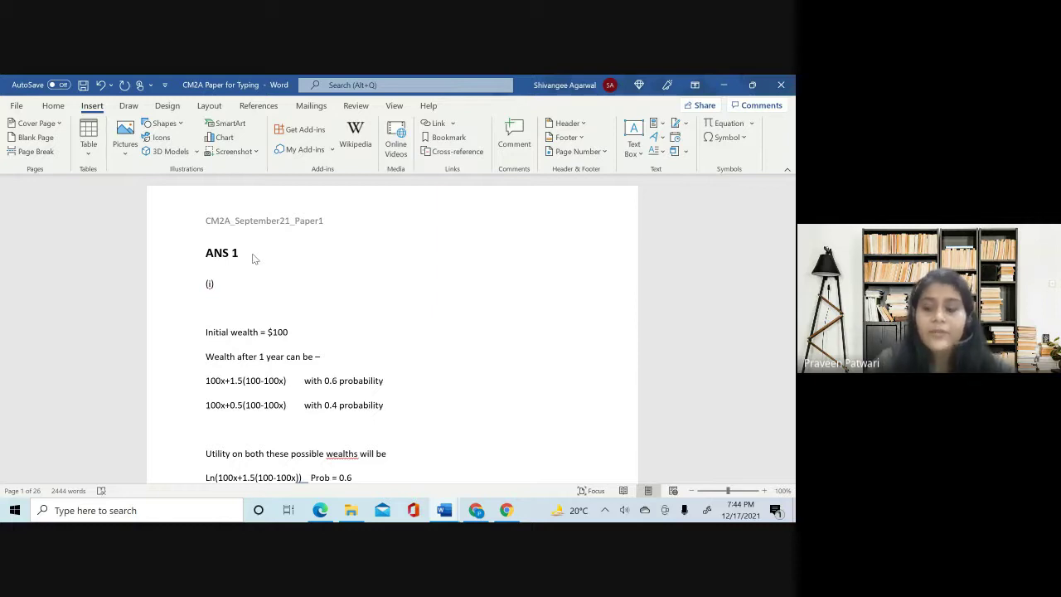
- Review the layout of answer 1, from part (i) through the part (ii) equations to the conclusion on page 2
{"action": "key", "text": "Right"}
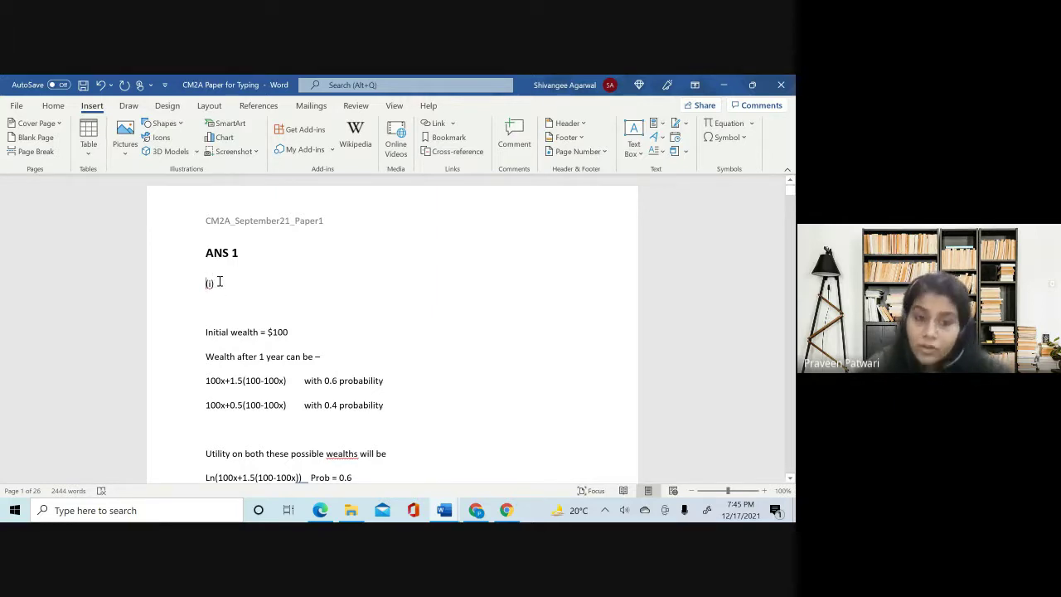
{"action": "scroll", "coordinate": [274, 338], "scroll_direction": "down", "scroll_amount": 2}
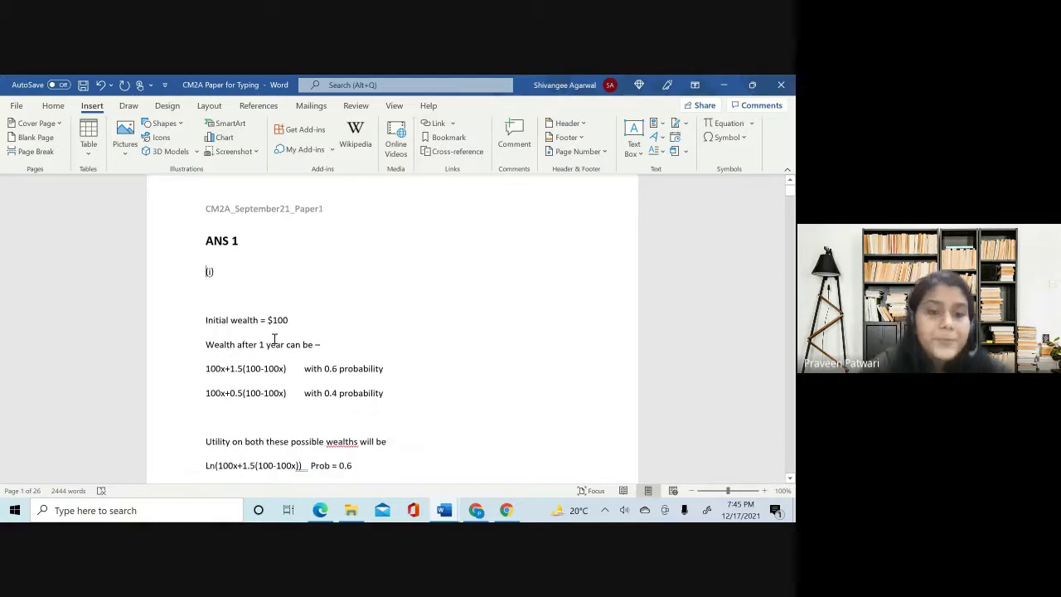
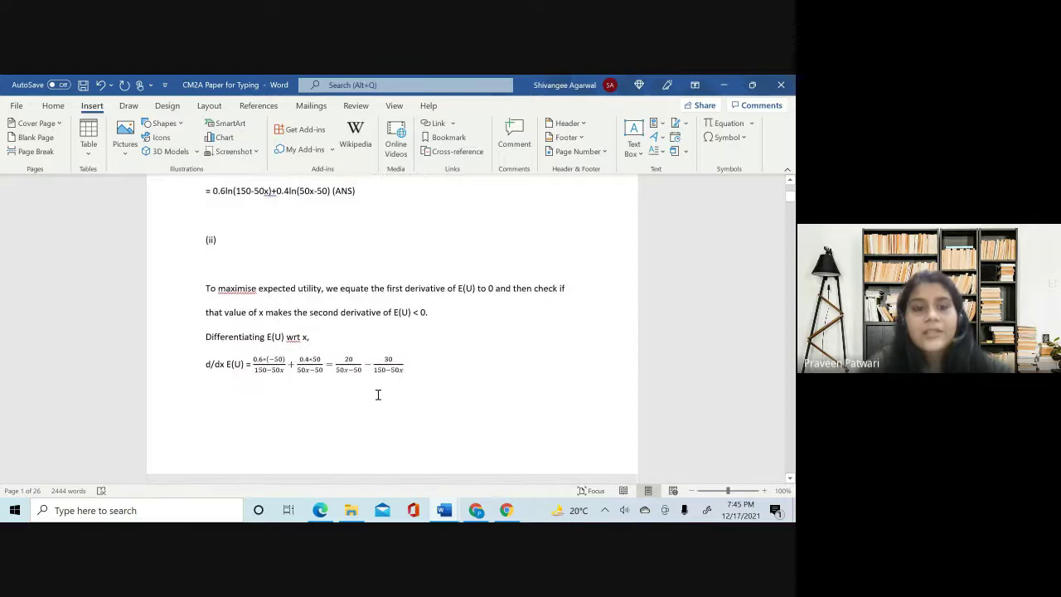
{"action": "scroll", "coordinate": [377, 396], "scroll_direction": "down", "scroll_amount": 1}
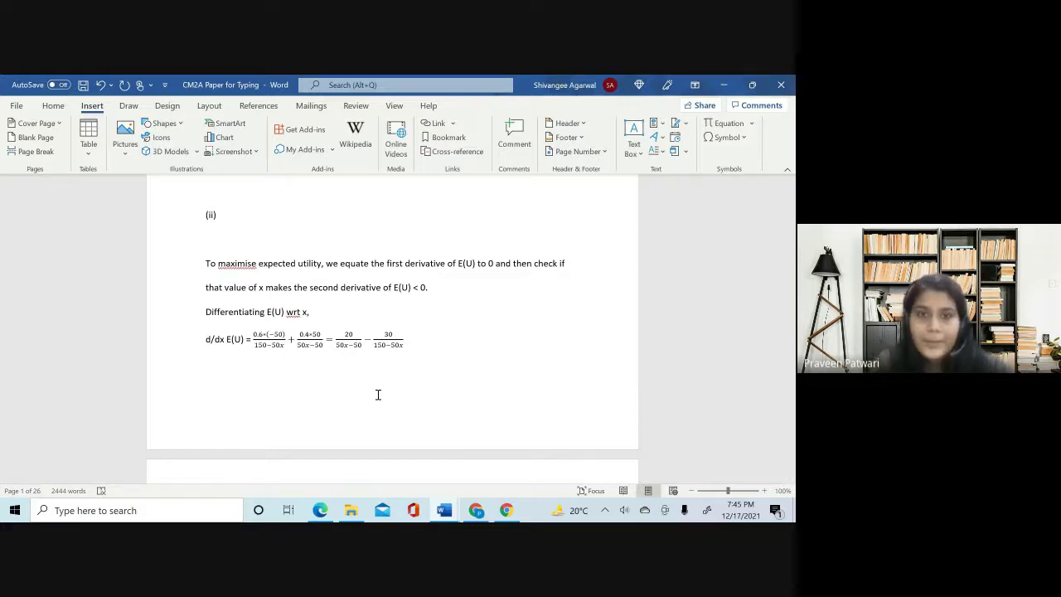
{"action": "scroll", "coordinate": [377, 396], "scroll_direction": "down", "scroll_amount": 3}
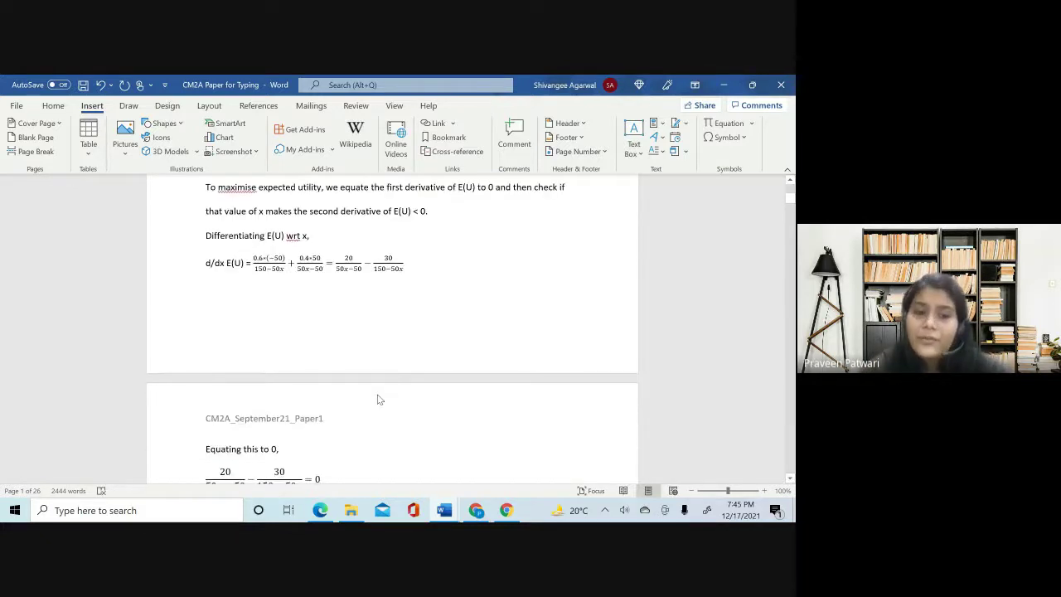
{"action": "scroll", "coordinate": [377, 399], "scroll_direction": "down", "scroll_amount": 2}
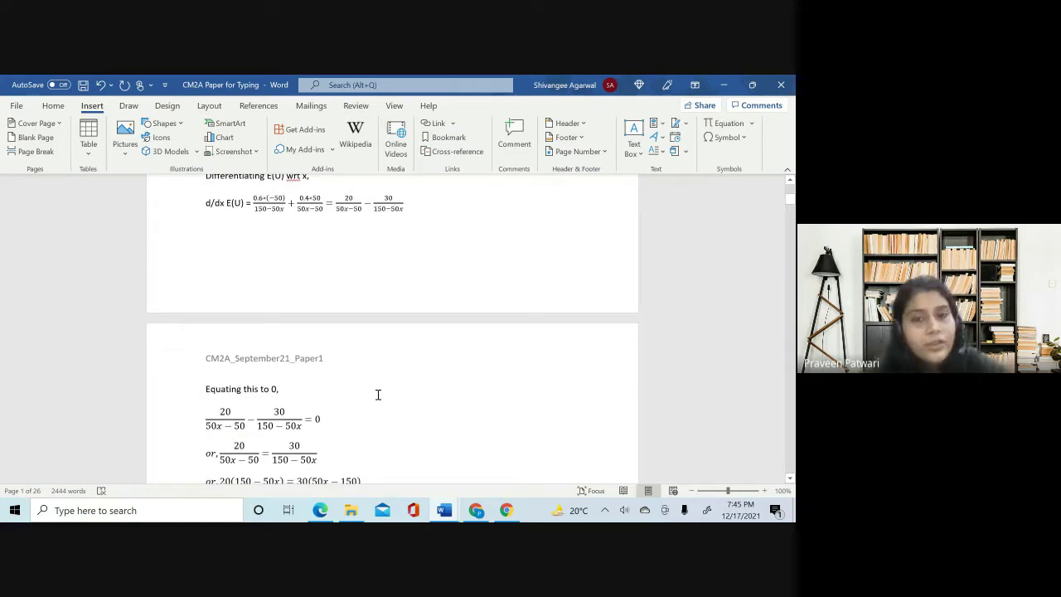
{"action": "scroll", "coordinate": [377, 395], "scroll_direction": "down", "scroll_amount": 2}
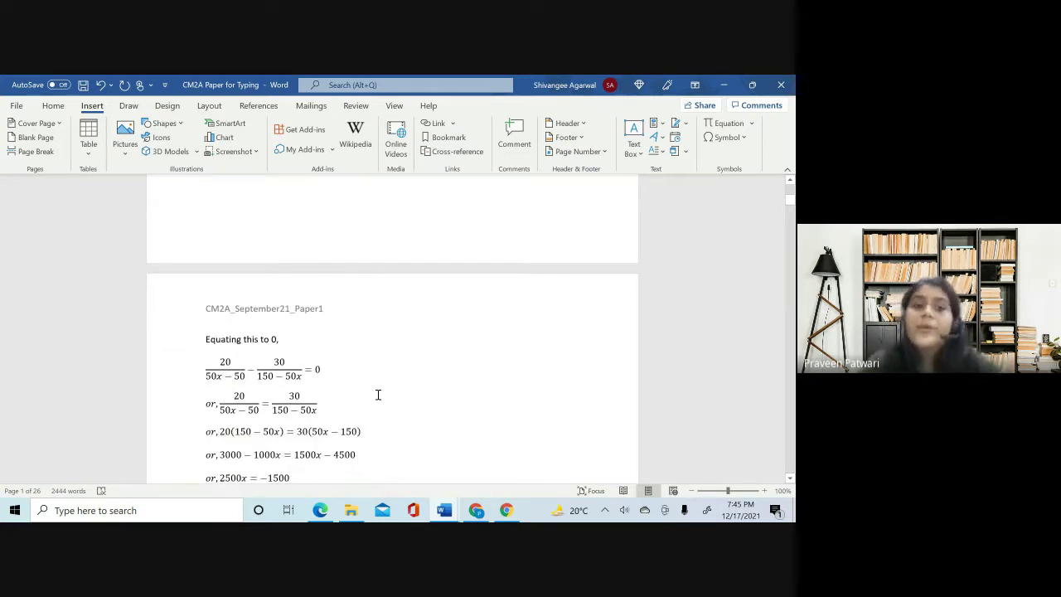
{"action": "scroll", "coordinate": [377, 395], "scroll_direction": "down", "scroll_amount": 5}
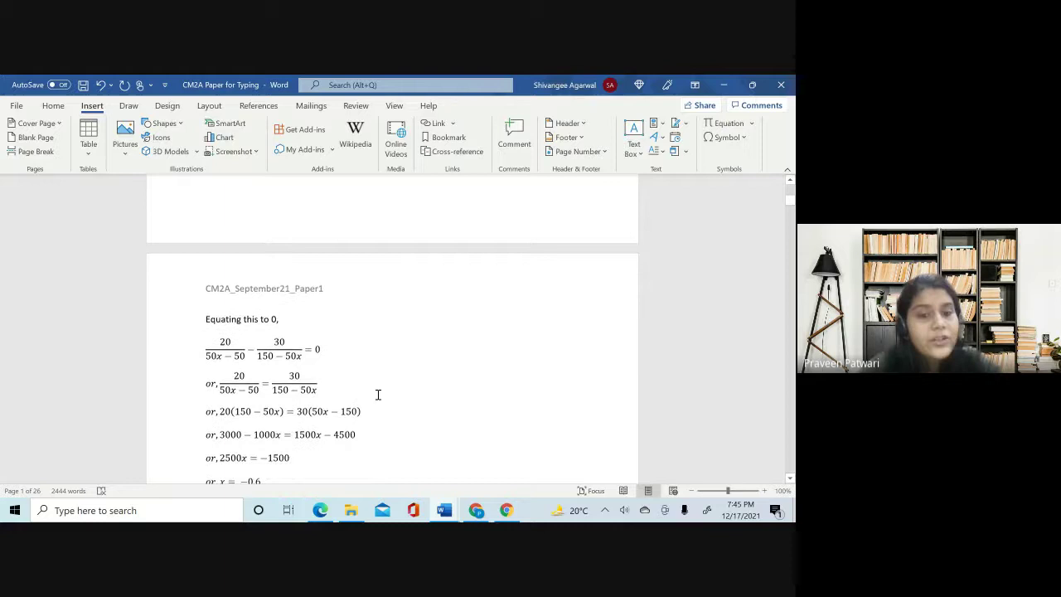
{"action": "scroll", "coordinate": [344, 401], "scroll_direction": "down", "scroll_amount": 7}
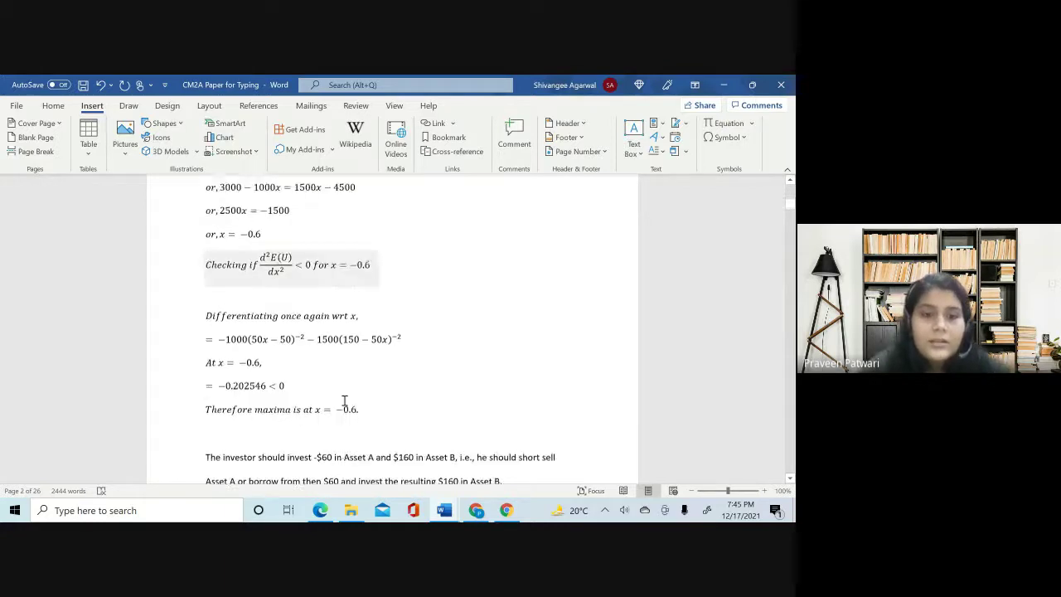
{"action": "scroll", "coordinate": [384, 349], "scroll_direction": "down", "scroll_amount": 20}
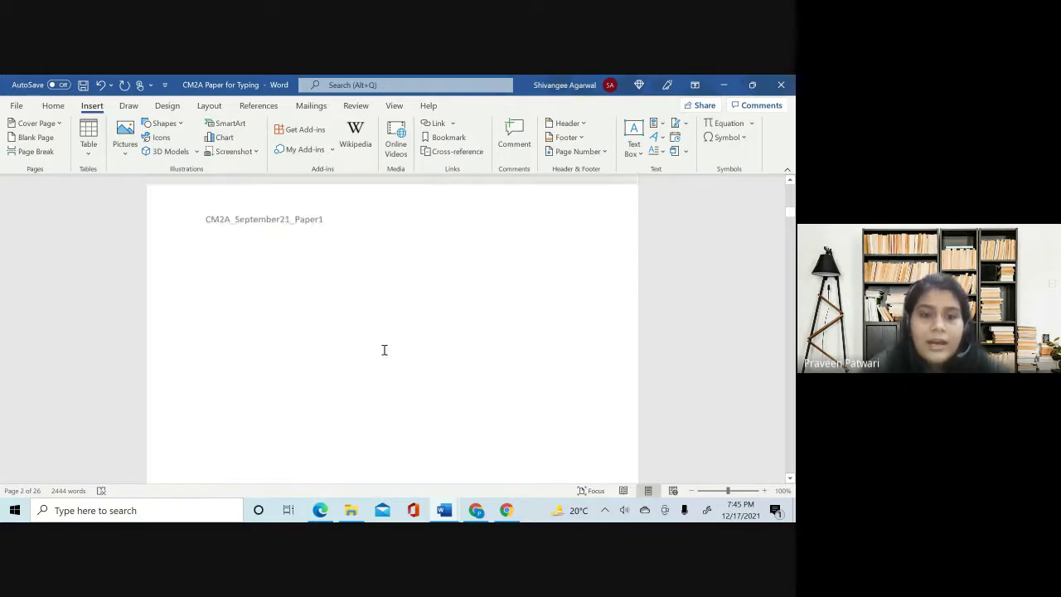
- Look through answers 2 and 3 and the call option answer, as far as the inequality beginning "This means that" on page 8
{"action": "scroll", "coordinate": [384, 350], "scroll_direction": "down", "scroll_amount": 4}
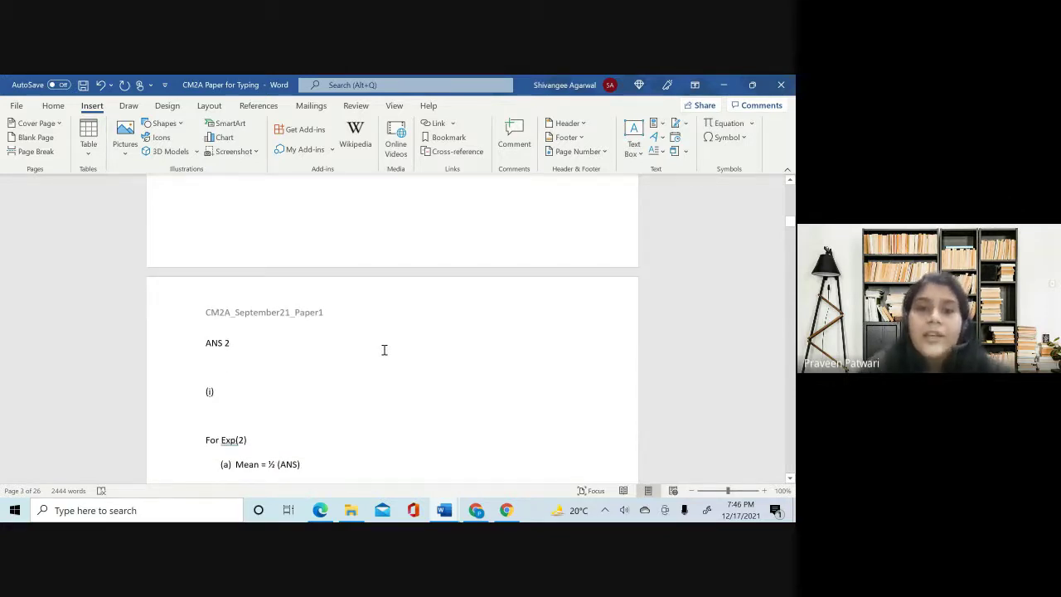
{"action": "scroll", "coordinate": [383, 350], "scroll_direction": "down", "scroll_amount": 5}
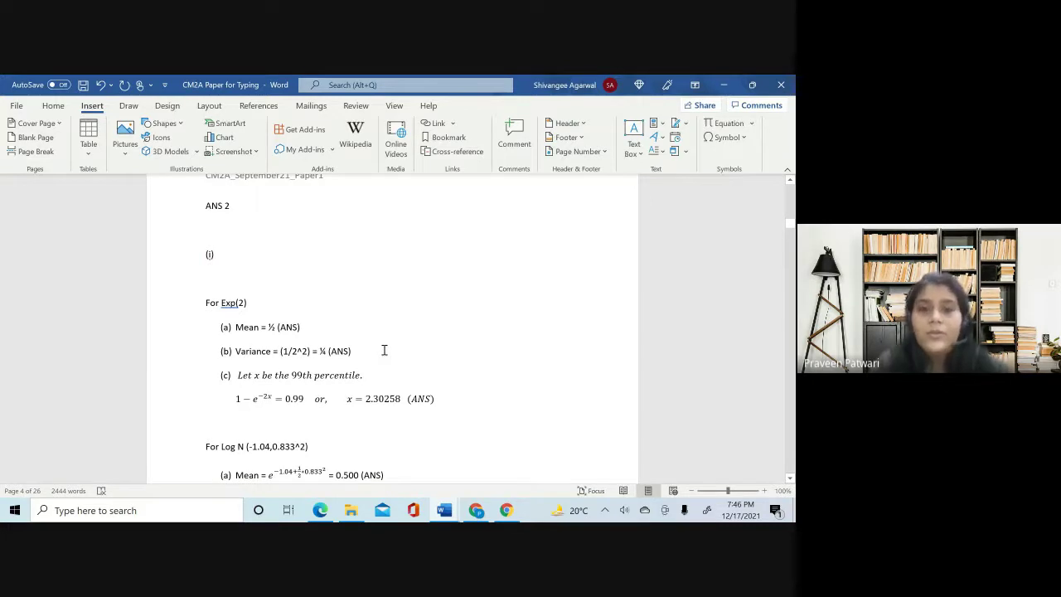
{"action": "scroll", "coordinate": [384, 350], "scroll_direction": "down", "scroll_amount": 12}
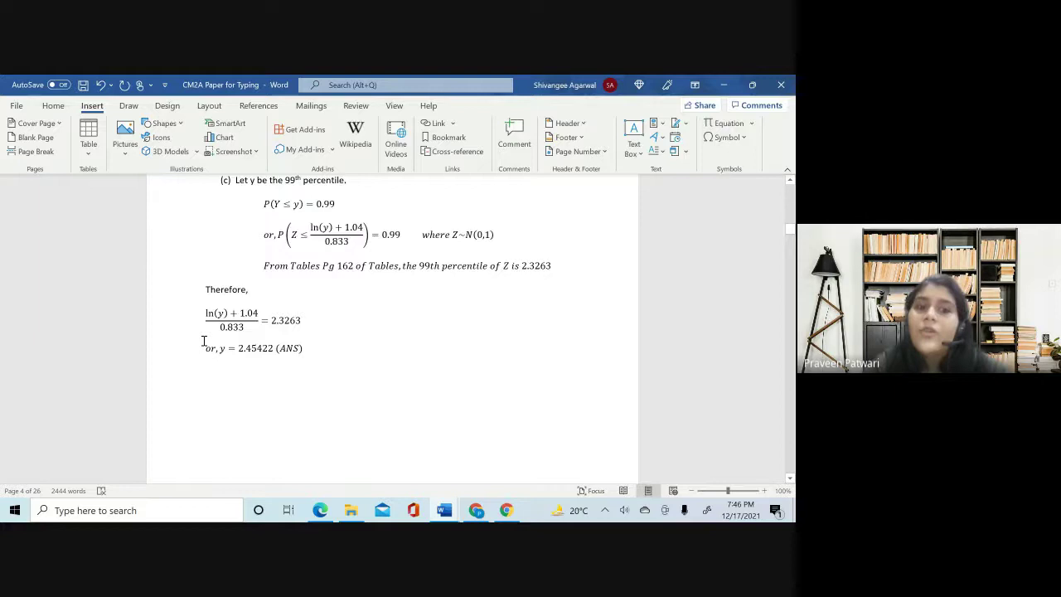
{"action": "scroll", "coordinate": [203, 341], "scroll_direction": "down", "scroll_amount": 13}
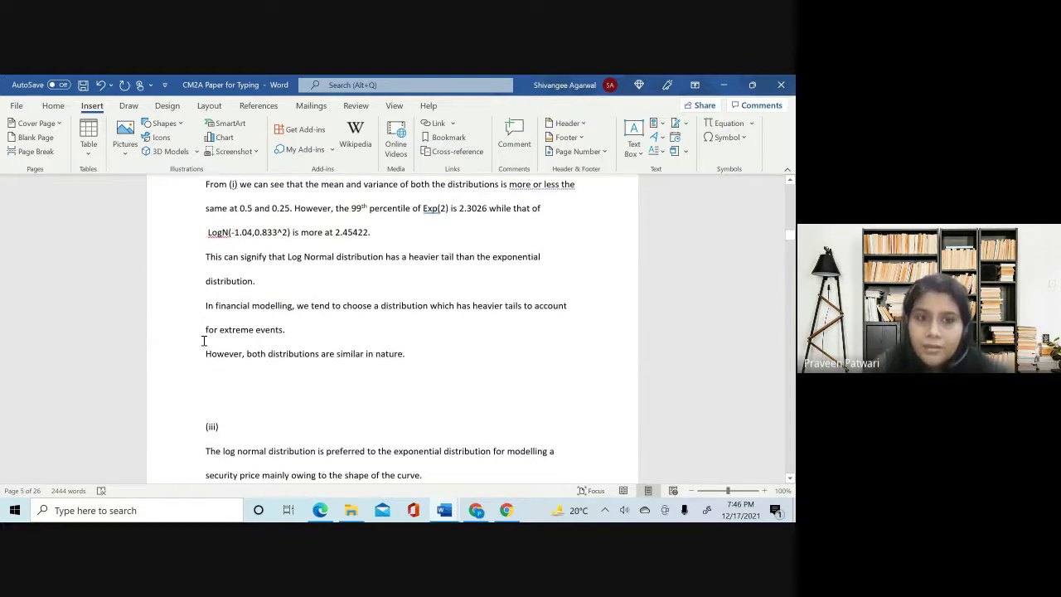
{"action": "scroll", "coordinate": [291, 339], "scroll_direction": "down", "scroll_amount": 10}
{"action": "scroll", "coordinate": [293, 342], "scroll_direction": "down", "scroll_amount": 14}
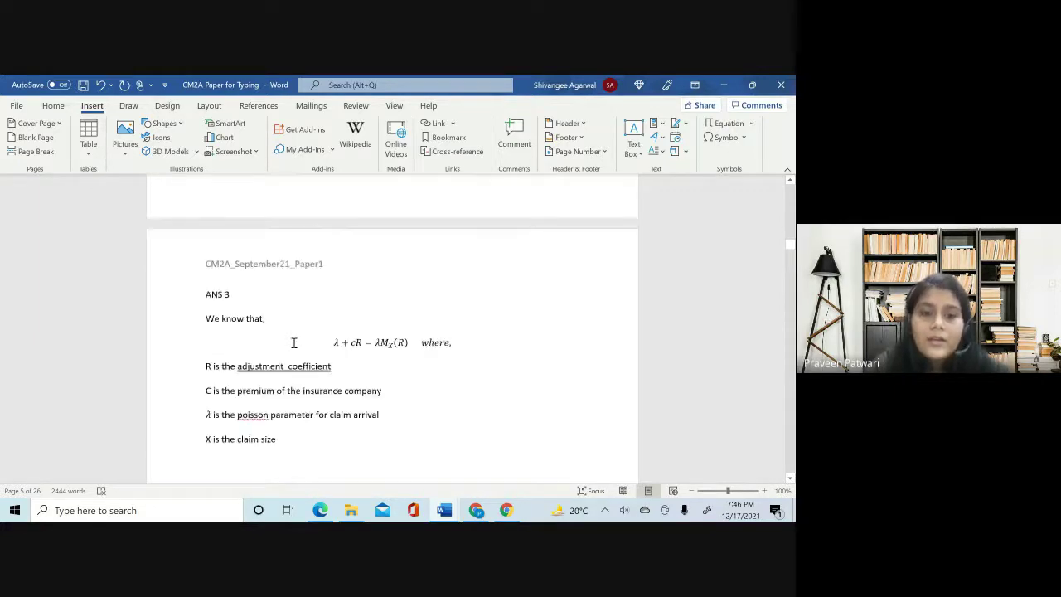
{"action": "scroll", "coordinate": [293, 342], "scroll_direction": "up", "scroll_amount": 3}
{"action": "scroll", "coordinate": [293, 343], "scroll_direction": "down", "scroll_amount": 20}
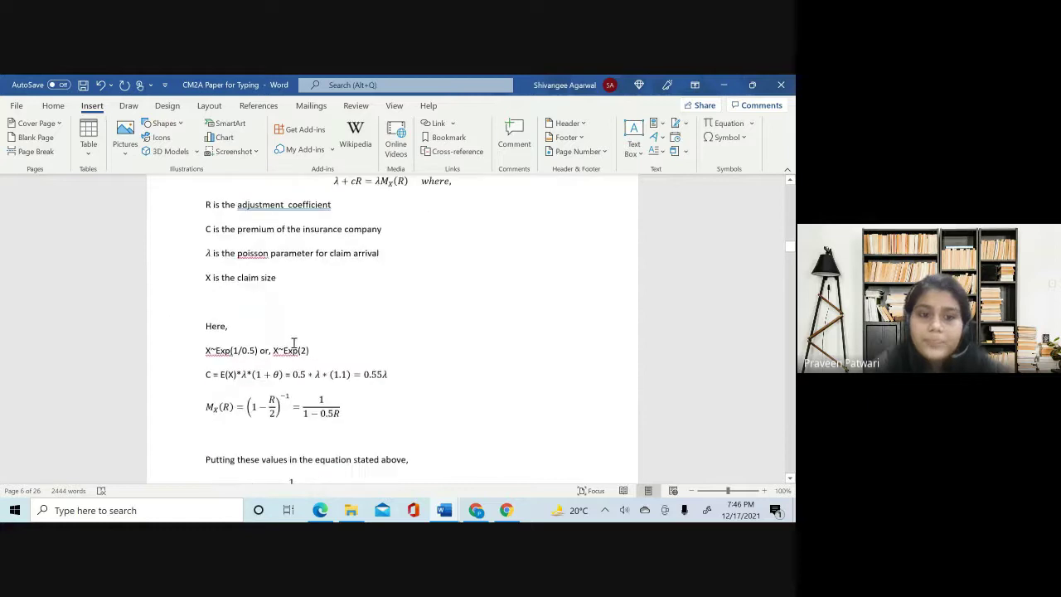
{"action": "scroll", "coordinate": [293, 346], "scroll_direction": "down", "scroll_amount": 20}
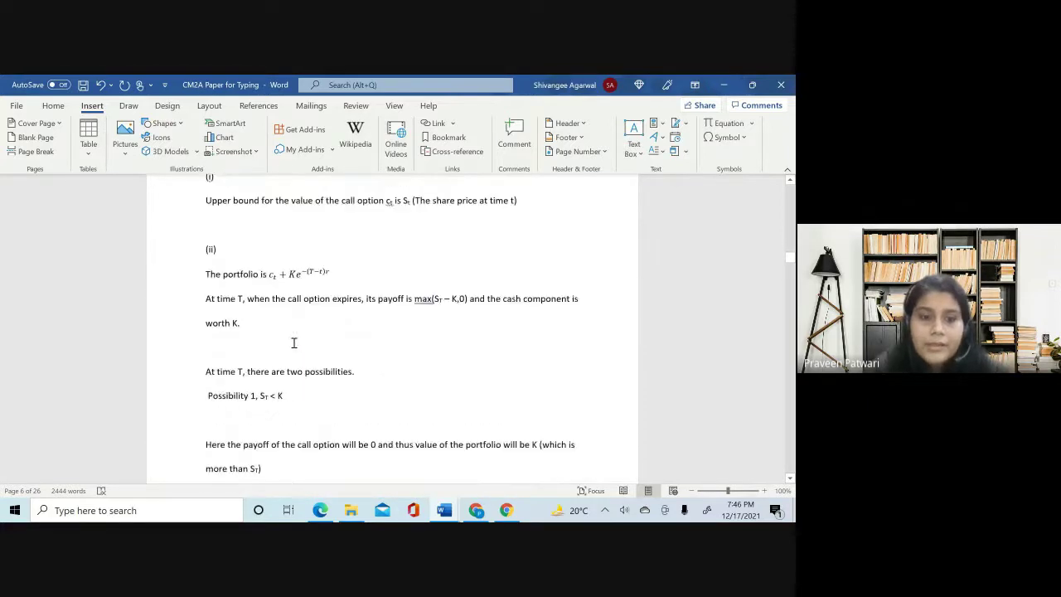
{"action": "scroll", "coordinate": [293, 347], "scroll_direction": "down", "scroll_amount": 20}
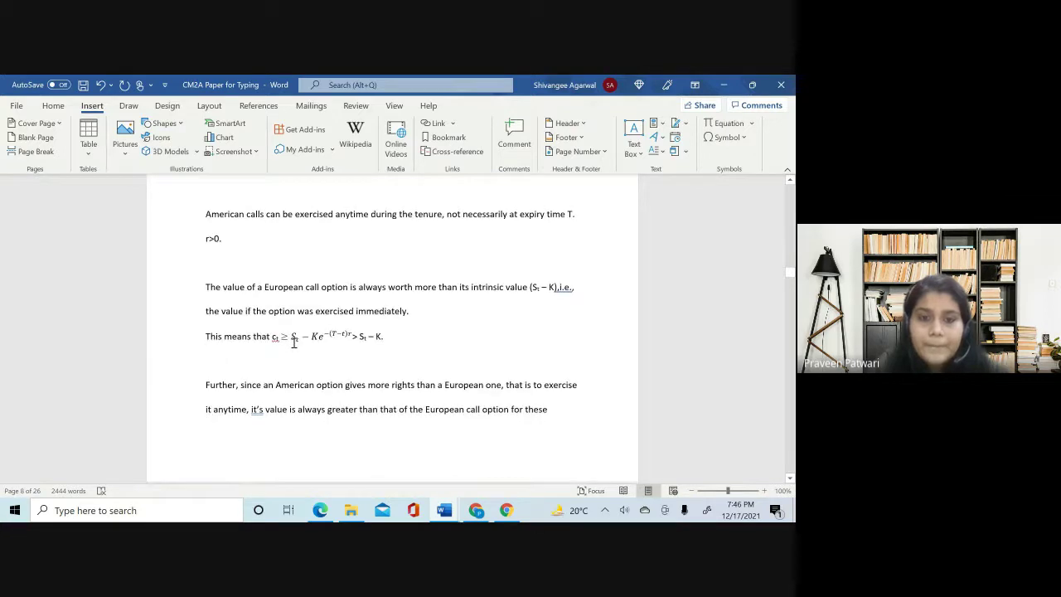
{"action": "scroll", "coordinate": [293, 342], "scroll_direction": "down", "scroll_amount": 10}
{"action": "scroll", "coordinate": [294, 342], "scroll_direction": "up", "scroll_amount": 6}
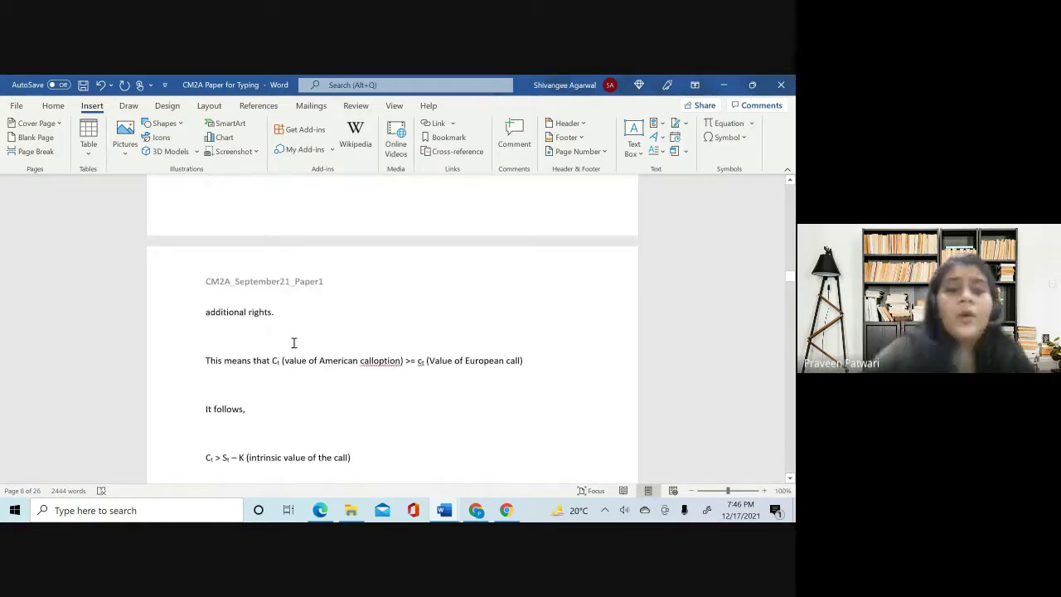
{"action": "scroll", "coordinate": [293, 342], "scroll_direction": "up", "scroll_amount": 3}
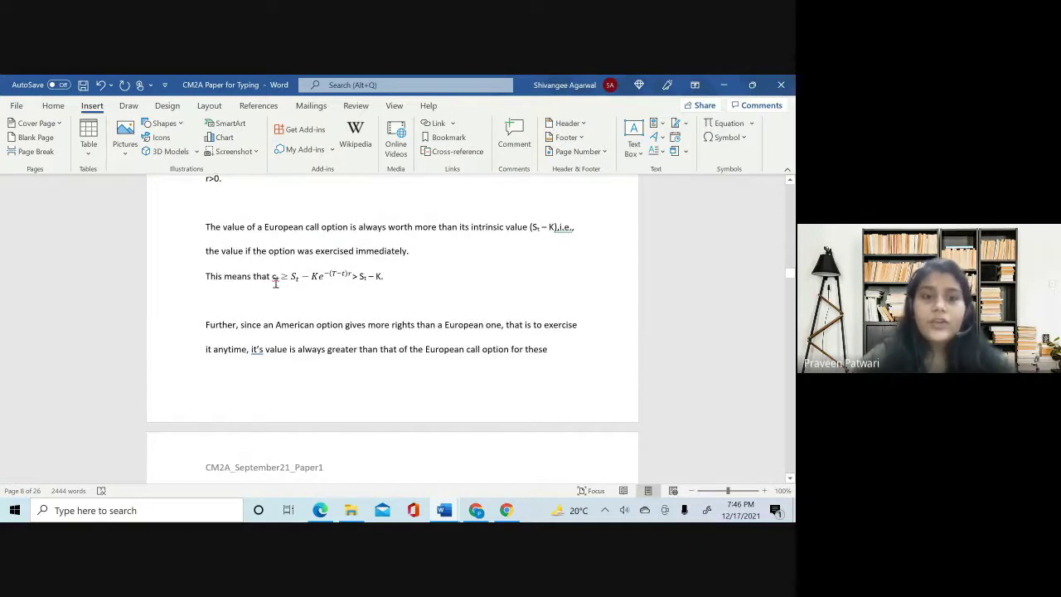
- Add an empty line below the "This means that" inequality on page 8
{"action": "left_click_drag", "start_coordinate": [267, 279], "coordinate": [384, 280]}
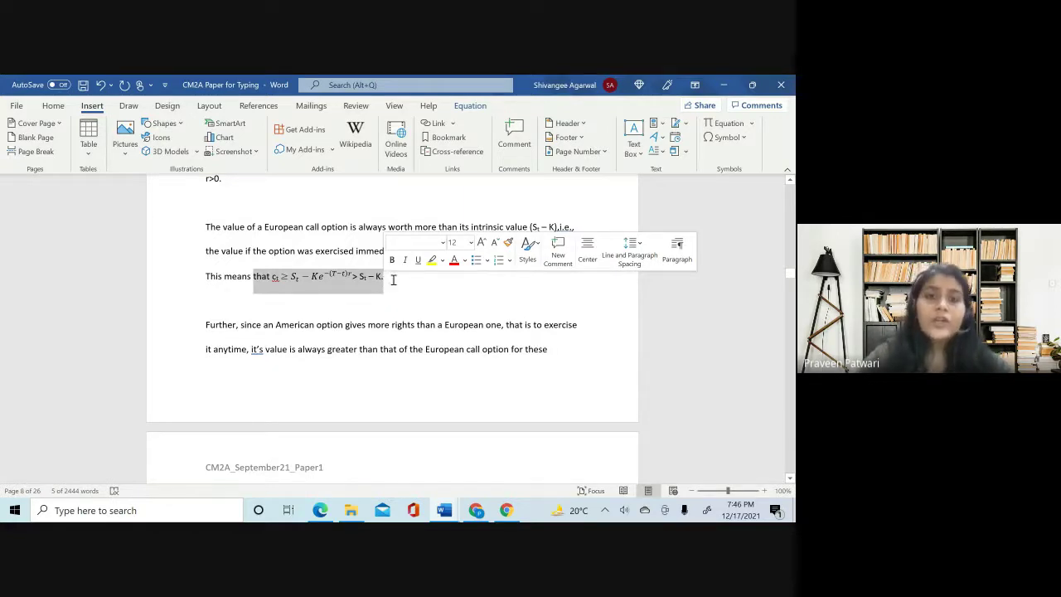
{"action": "left_click", "coordinate": [393, 279]}
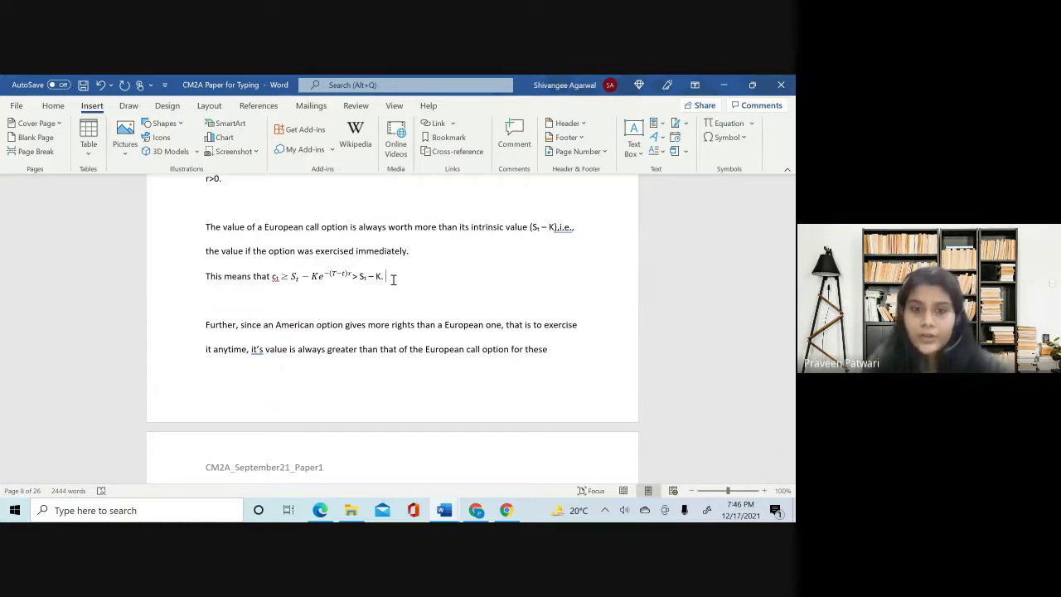
{"action": "key", "text": "Return"}
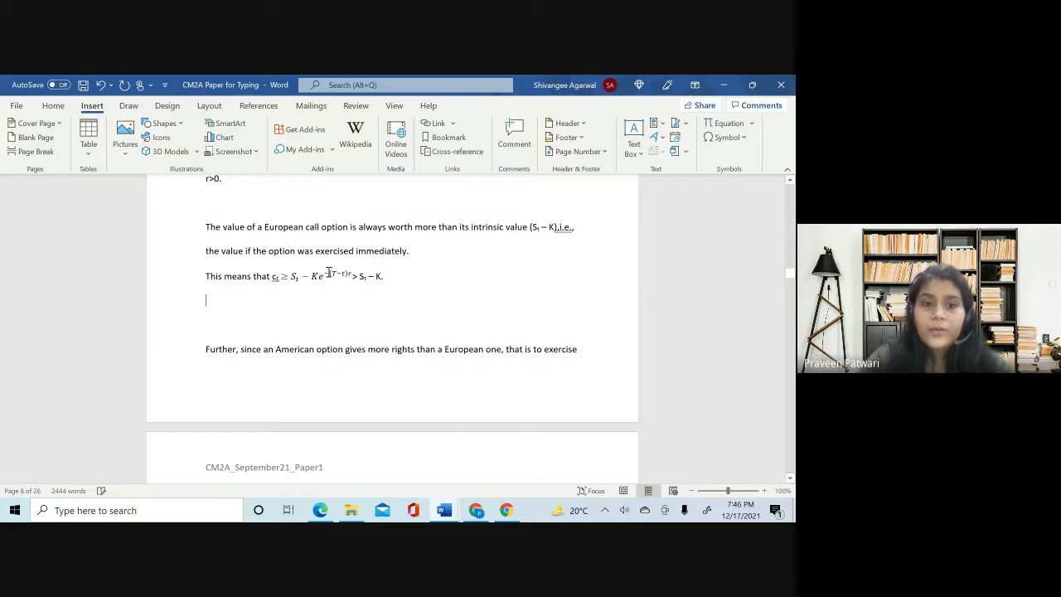
- Highlight the full inequality, and its ≥ Sₜ − Ke^(−(T−t)r) equation part, to examine how it is composed
{"action": "left_click_drag", "start_coordinate": [275, 279], "coordinate": [393, 276]}
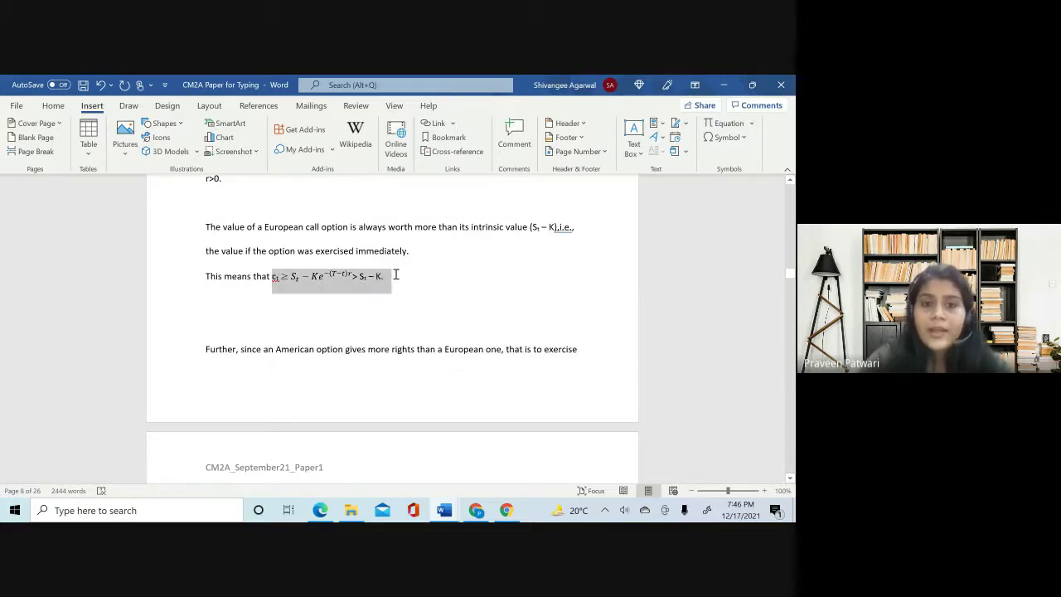
{"action": "left_click", "coordinate": [330, 279]}
{"action": "mouse_move", "coordinate": [279, 277]}
{"action": "left_mouse_down"}
{"action": "mouse_move", "coordinate": [364, 278]}
{"action": "mouse_move", "coordinate": [352, 278]}
{"action": "left_mouse_up"}
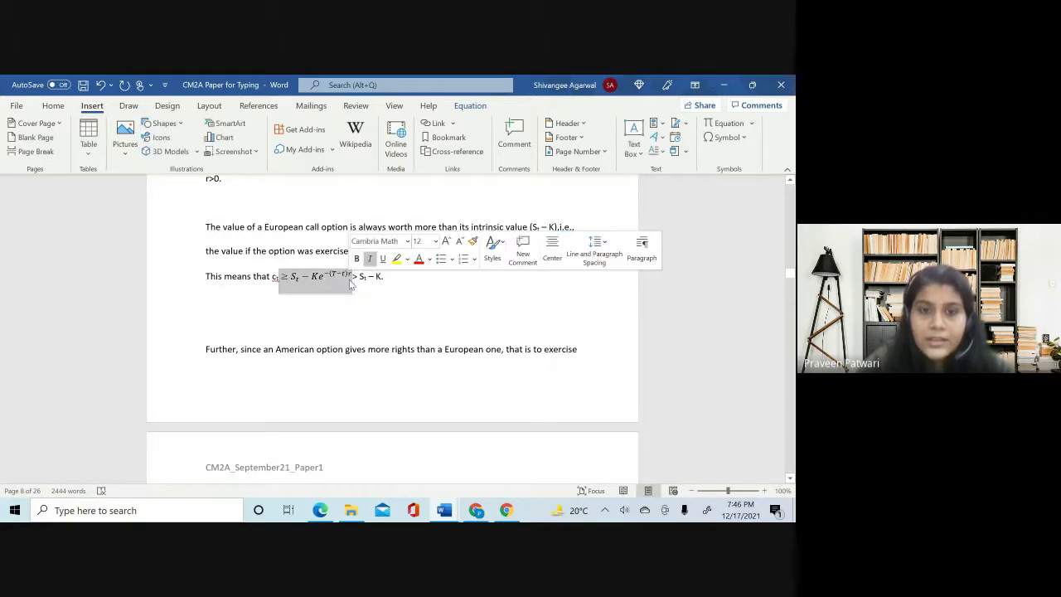
{"action": "left_click", "coordinate": [438, 293]}
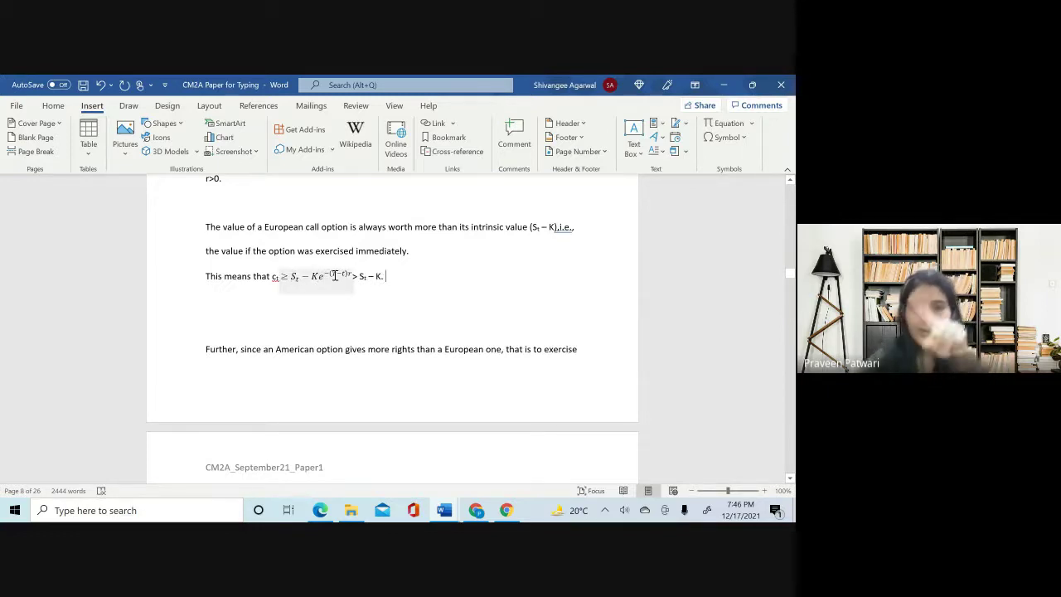
- Enter a lowercase "c" with subscript "t" on the empty line below the inequality, undoing the automatic capitalization
{"action": "left_click", "coordinate": [429, 277]}
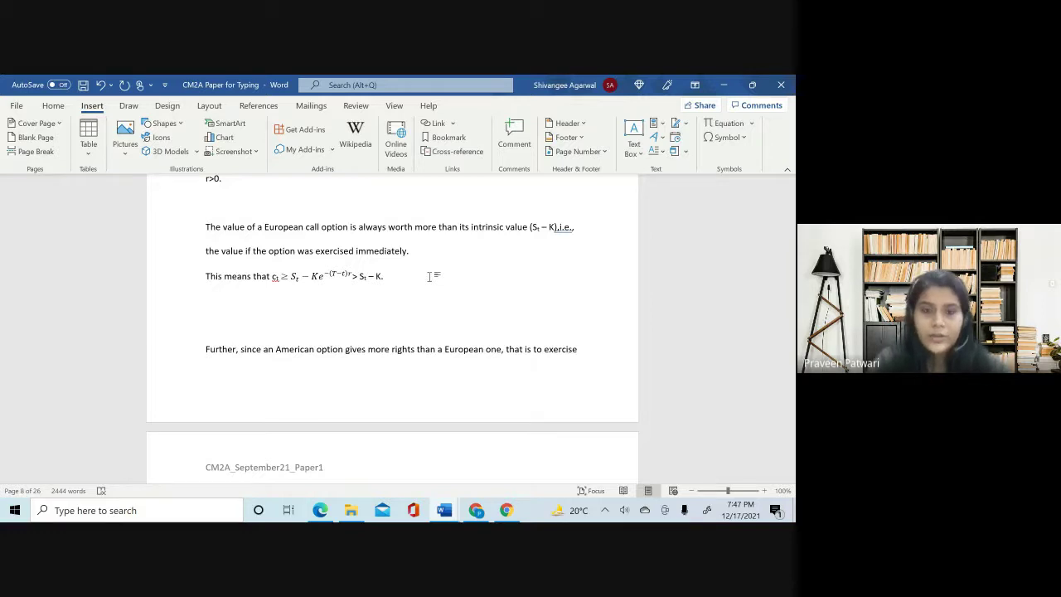
{"action": "type", "text": "c"}
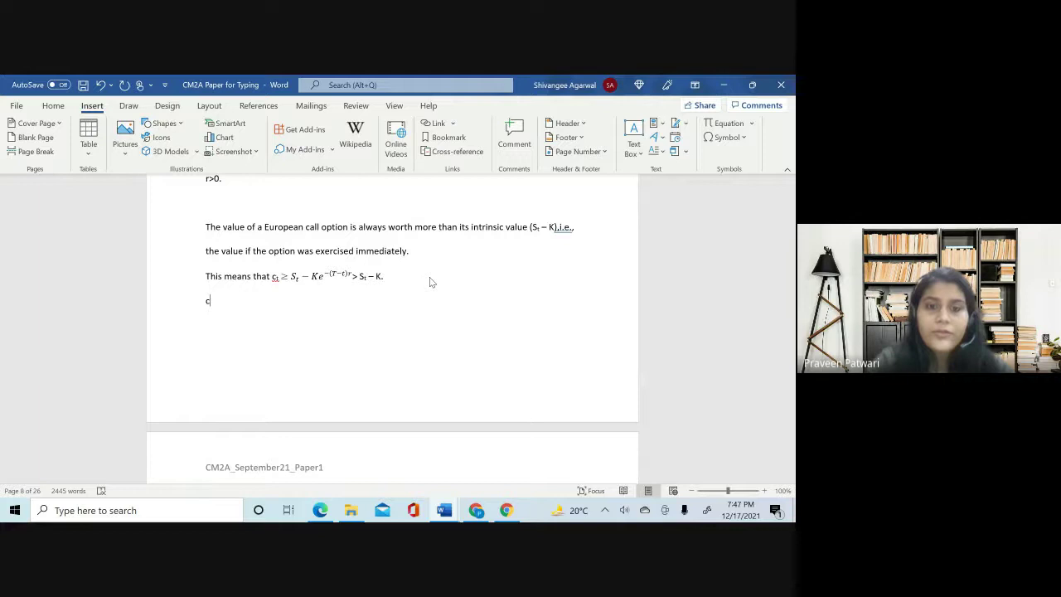
{"action": "left_click_drag", "start_coordinate": [272, 276], "coordinate": [281, 277]}
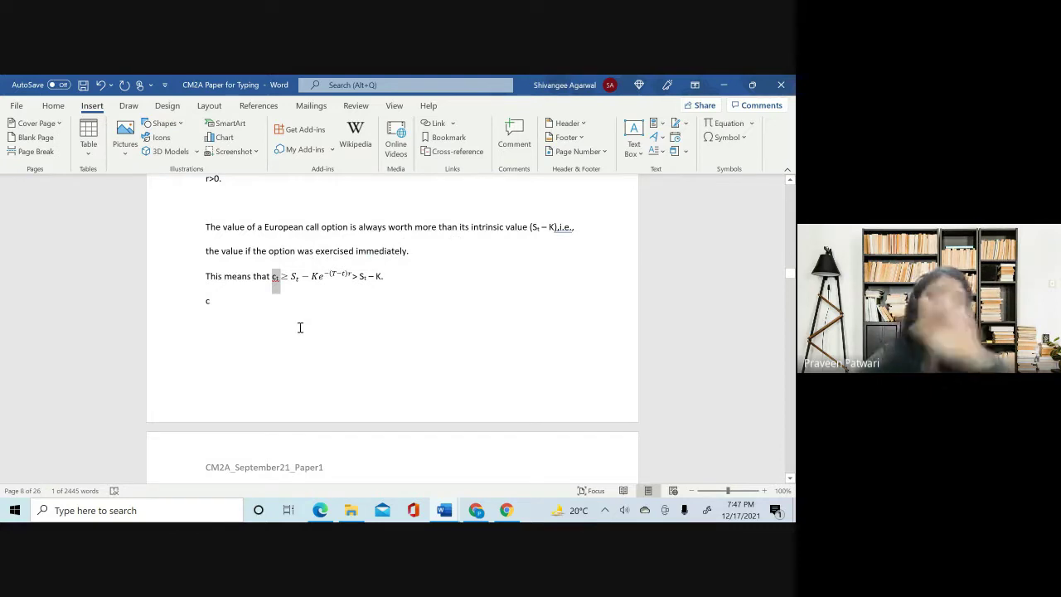
{"action": "left_click", "coordinate": [229, 302]}
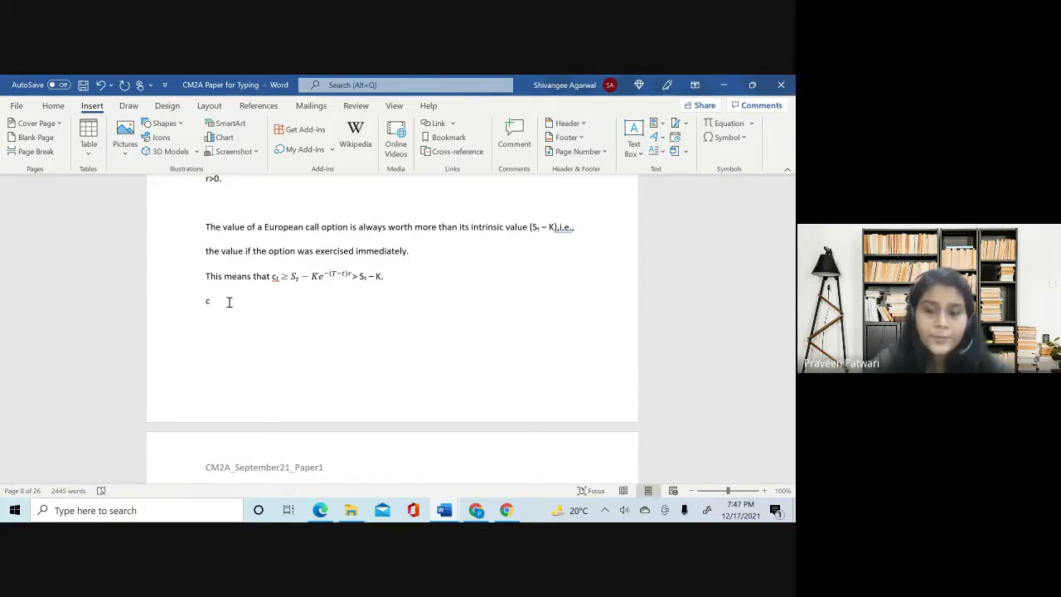
{"action": "type", "text": "t"}
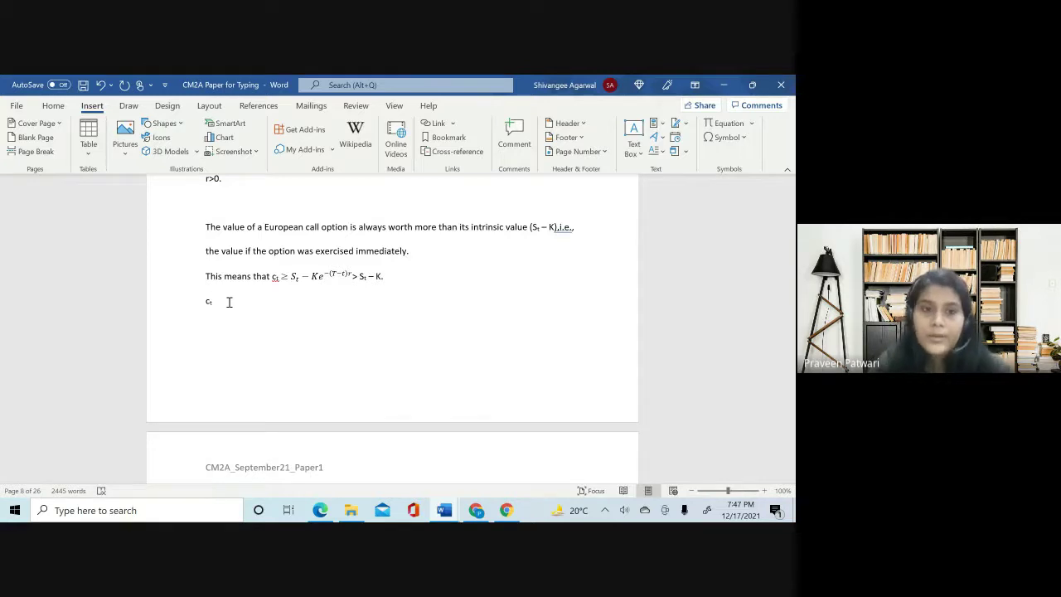
{"action": "type", "text": "t"}
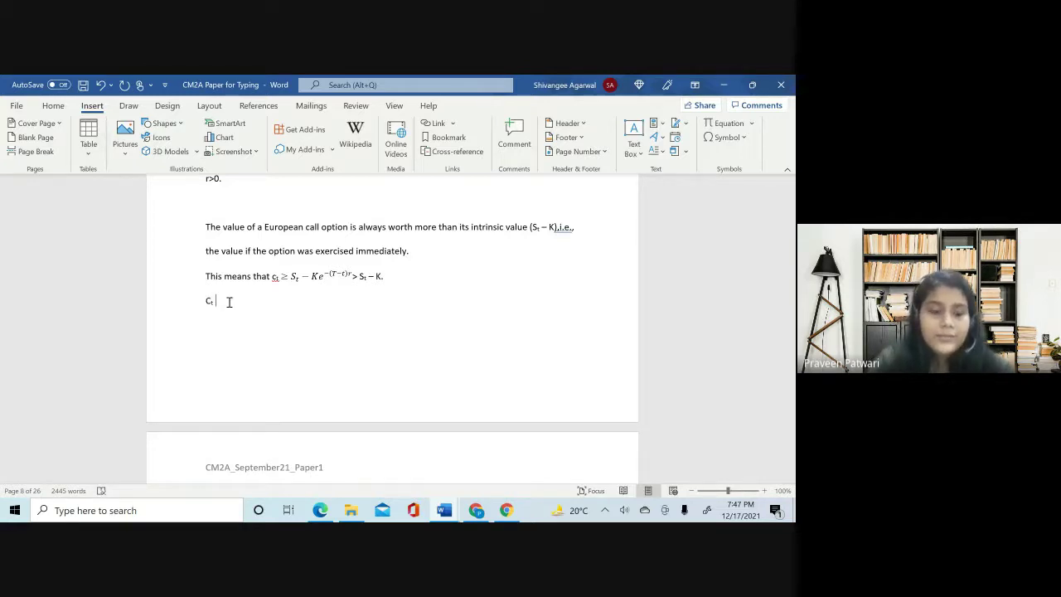
{"action": "key", "text": "ctrl+z"}
- Try to continue the inequality after cₜ with a plain ">", and with an inserted equation beginning ≥ S, removing both attempts
{"action": "type", "text": ">"}
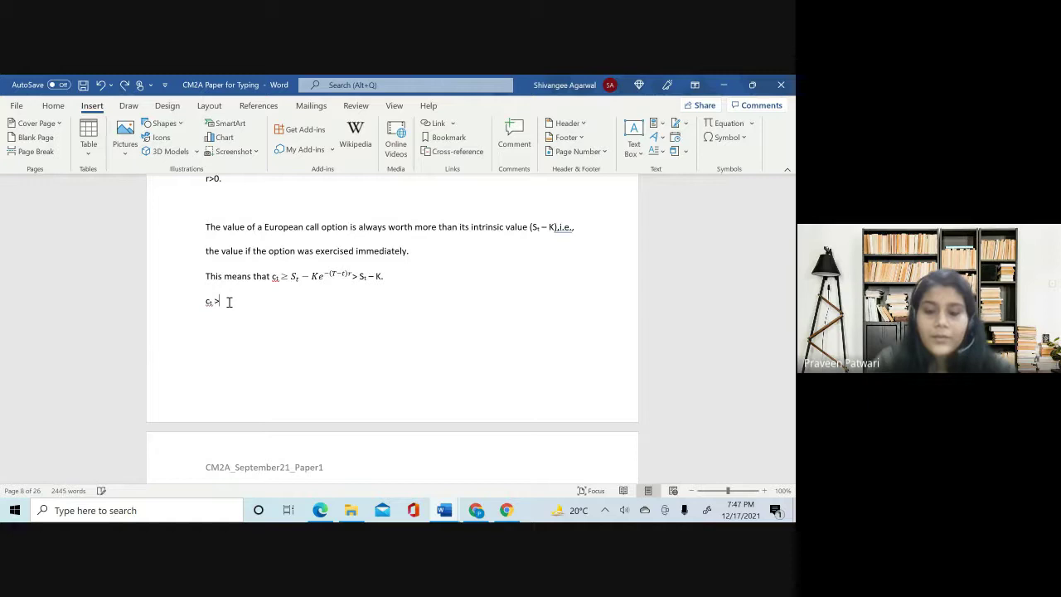
{"action": "key", "text": "ctrl+z"}
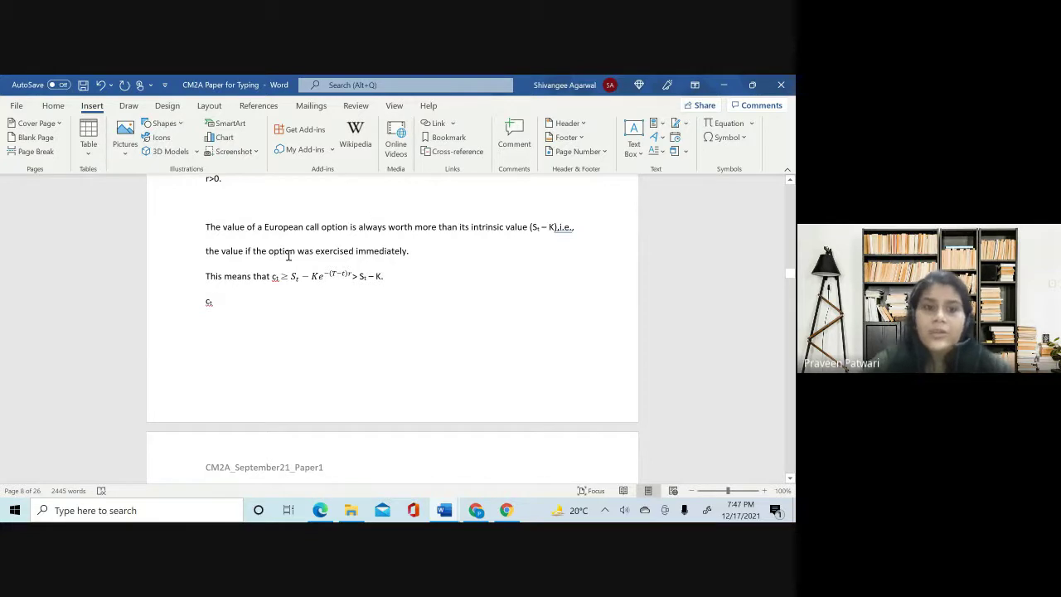
{"action": "key", "text": "alt+equal"}
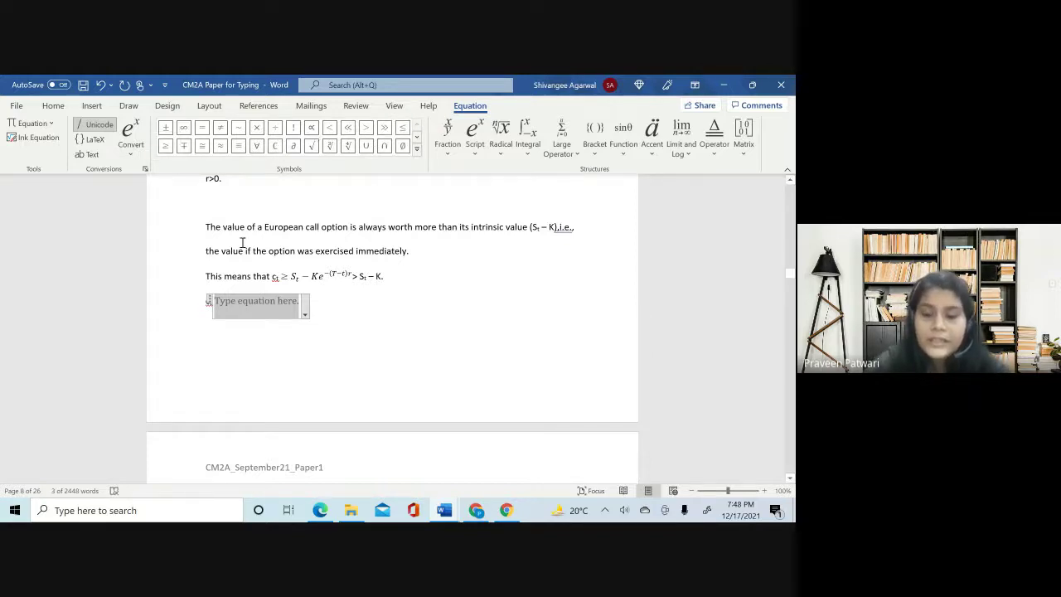
{"action": "type", "text": ">="}
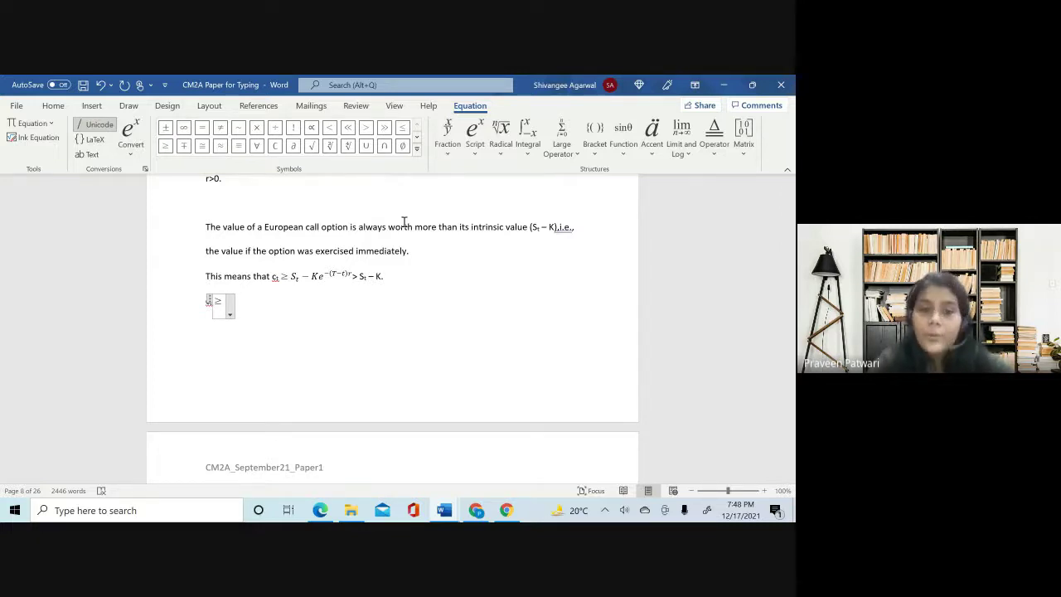
{"action": "type", "text": "S"}
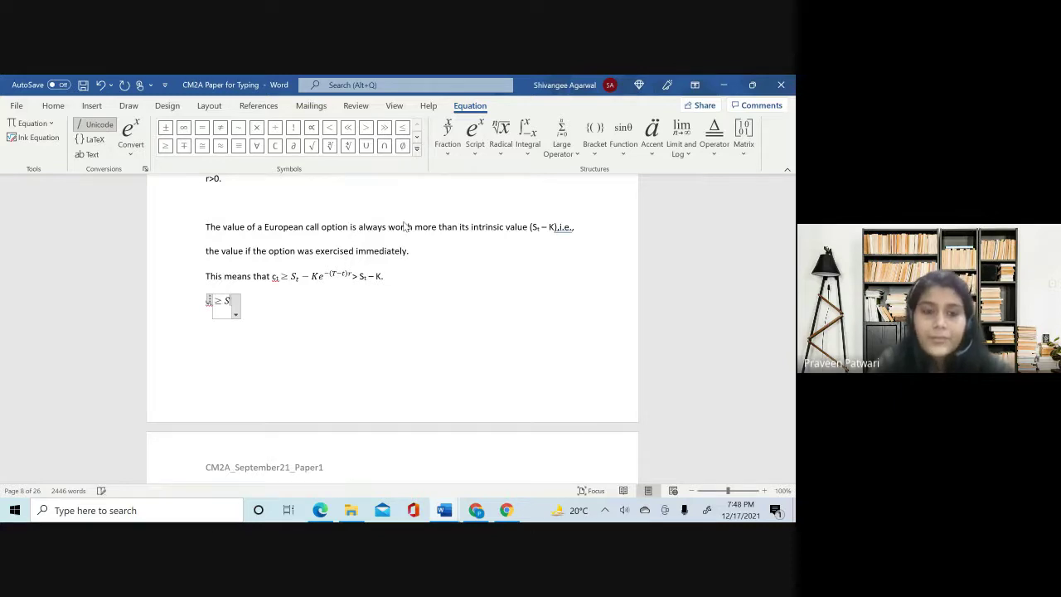
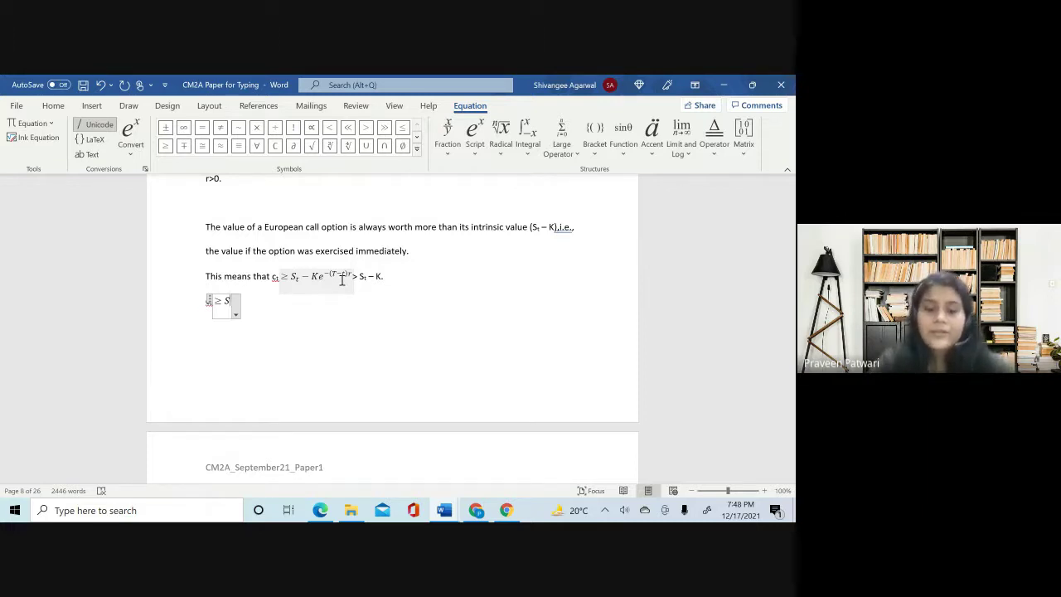
{"action": "key", "text": "BackSpace"}
{"action": "key", "text": "BackSpace"}
{"action": "key", "text": "BackSpace"}
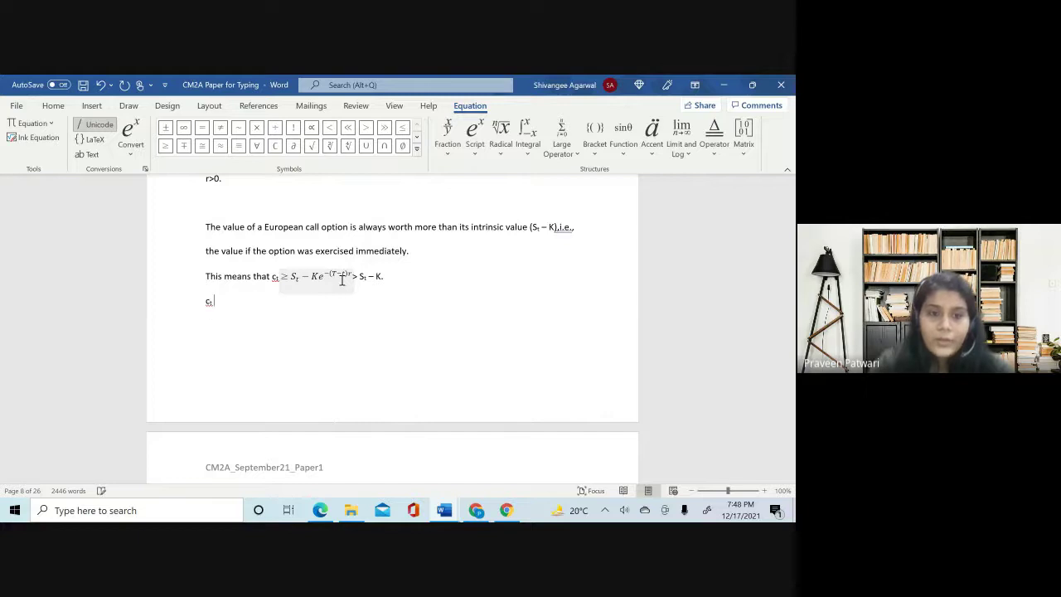
- Complete the inequality after cₜ in plain text as ">= S_t – K^(e-(T-t)*r) > S_t – K"
{"action": "type", "text": ">= S_"}
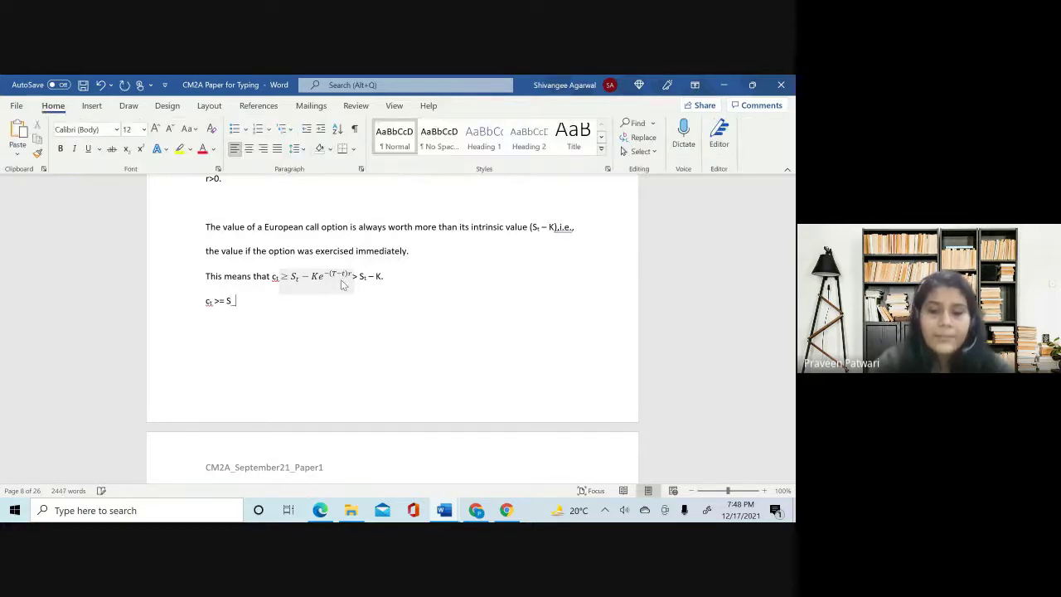
{"action": "type", "text": "t -"}
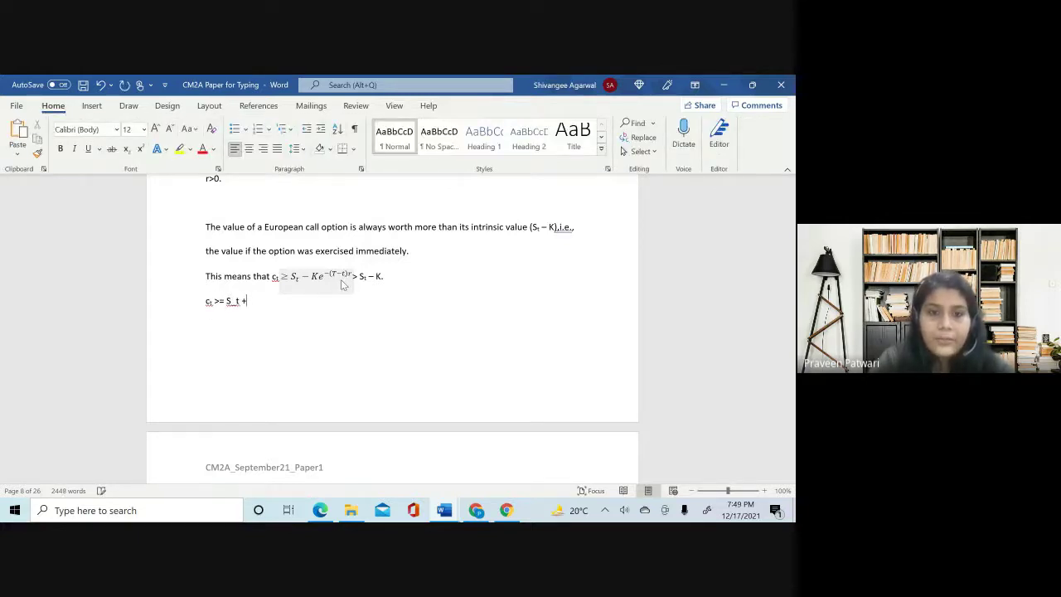
{"action": "type", "text": " K^(e"}
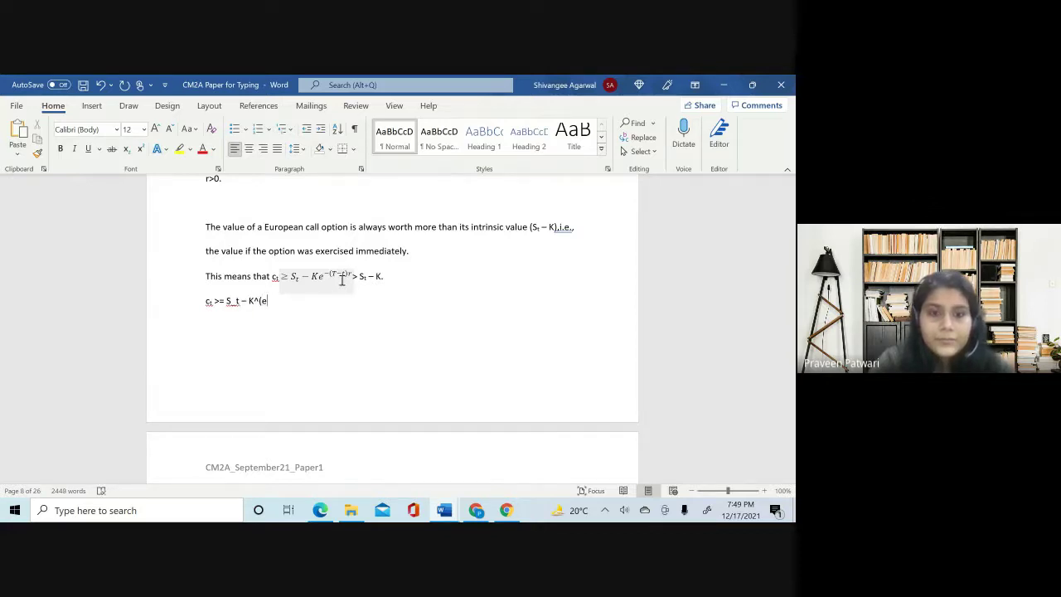
{"action": "type", "text": "-("}
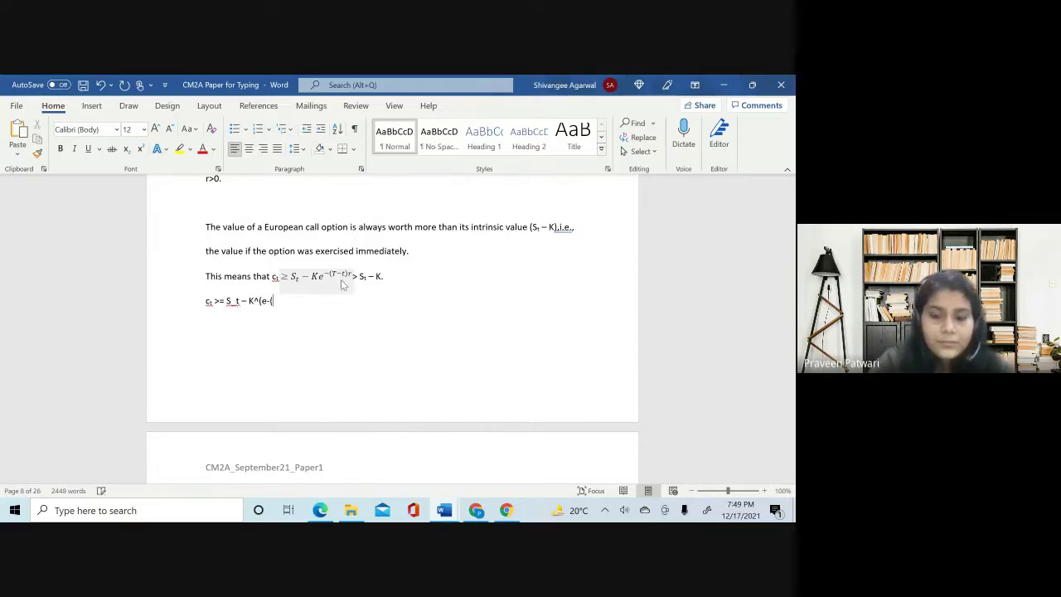
{"action": "type", "text": "T-t)*"}
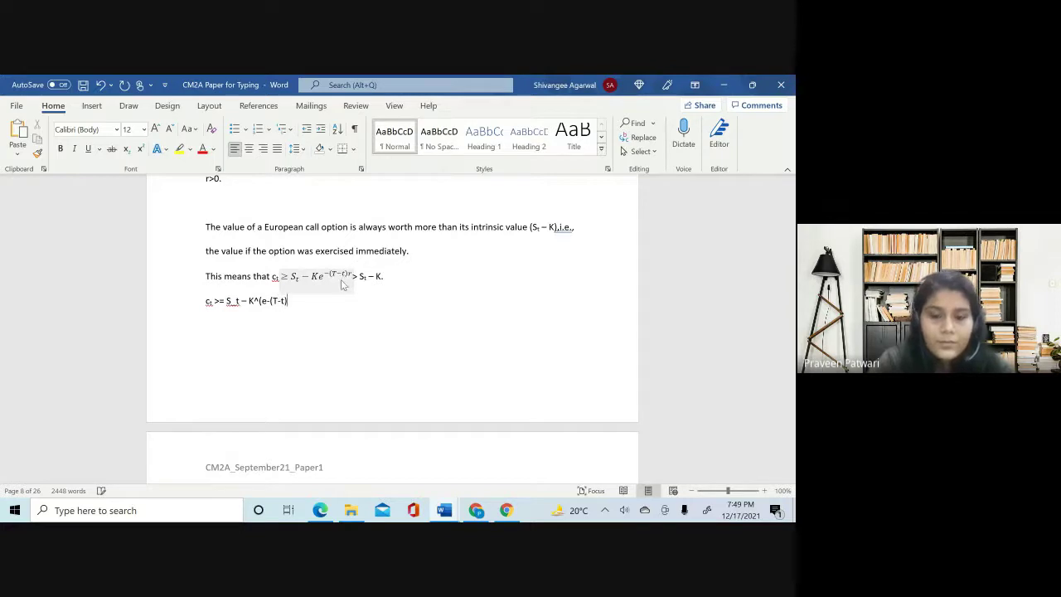
{"action": "type", "text": "r"}
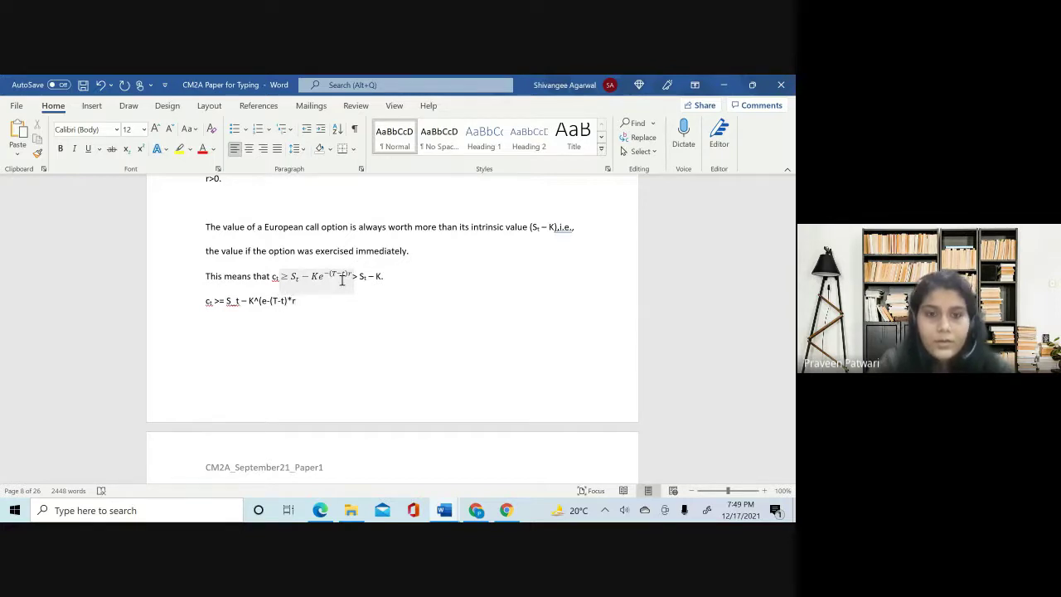
{"action": "type", "text": ") > S"}
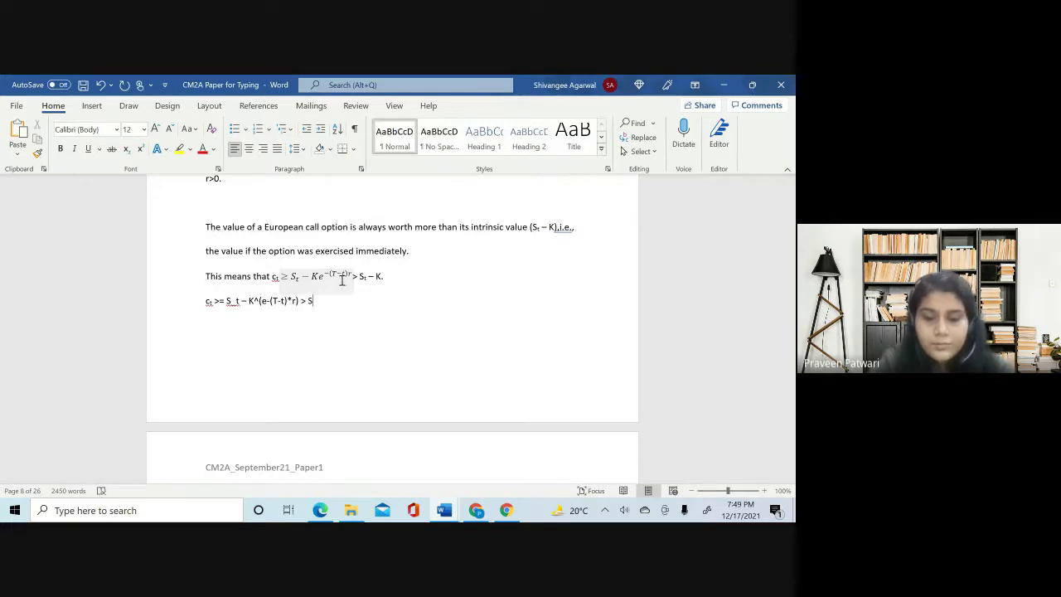
{"action": "key", "text": "ctrl+equal"}
{"action": "key", "text": "ctrl+equal"}
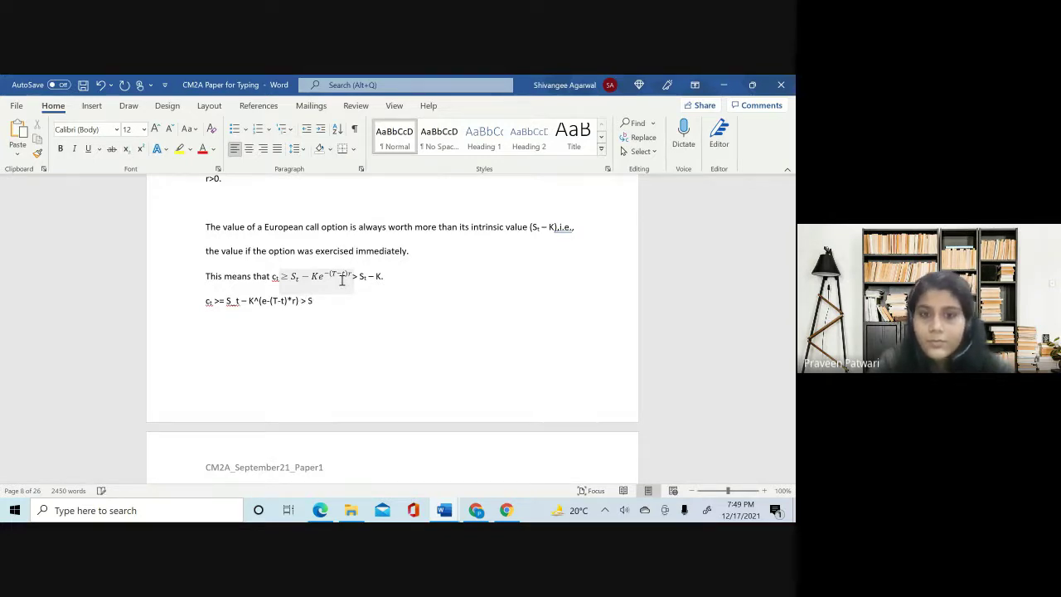
{"action": "type", "text": "_"}
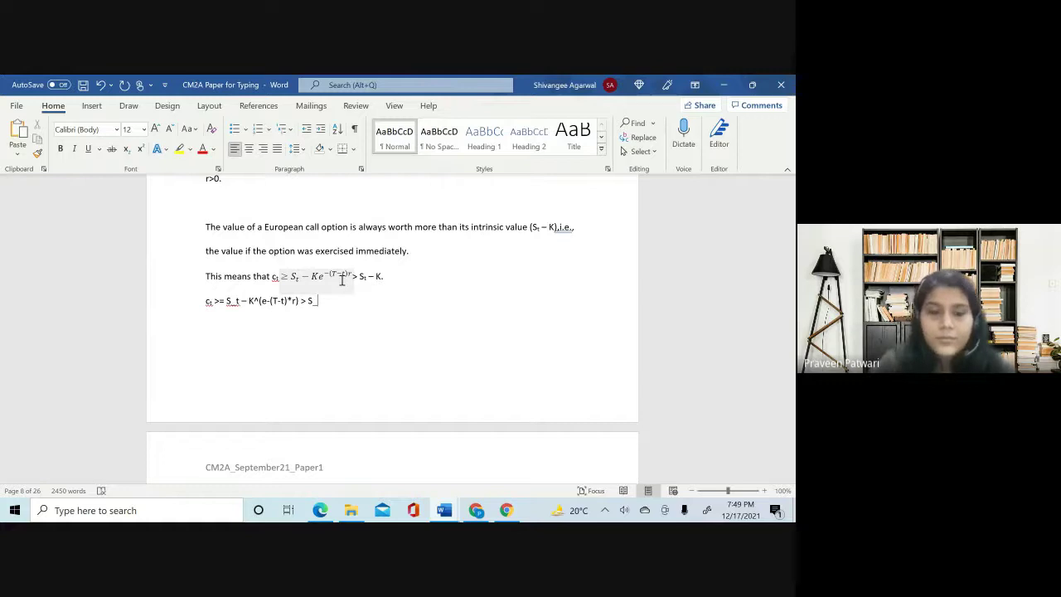
{"action": "type", "text": "t - K"}
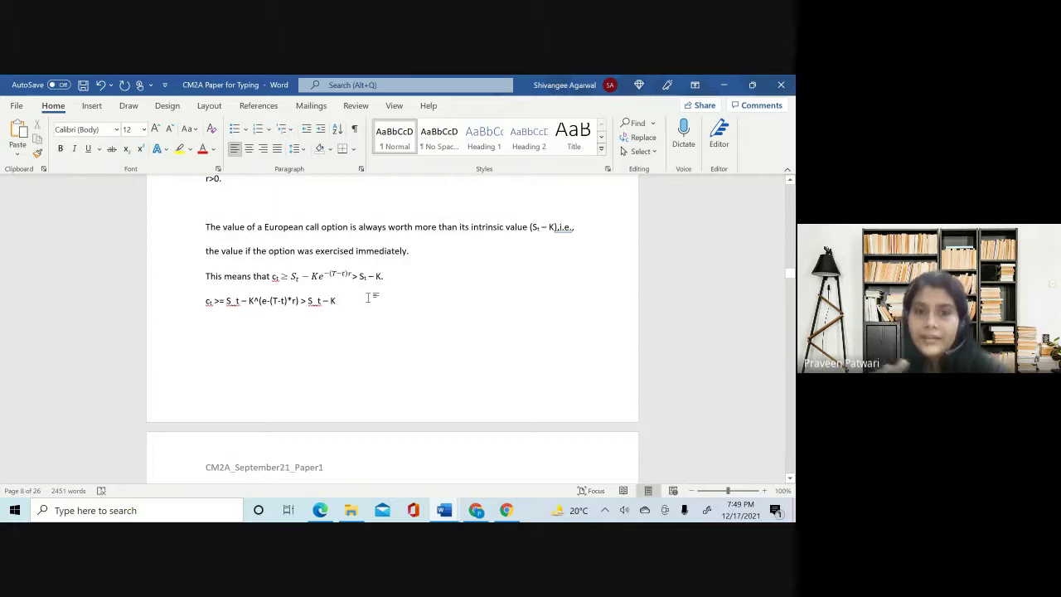
- Highlight the equation-formatted inequality and the plain-text version below it to compare the two ways of writing it
{"action": "left_click_drag", "start_coordinate": [387, 278], "coordinate": [253, 279]}
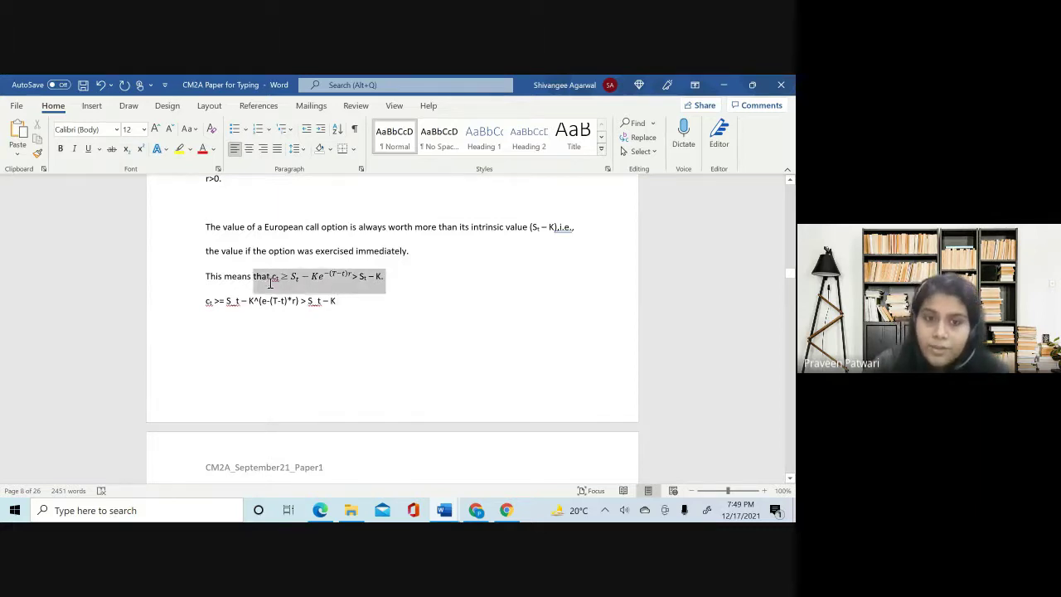
{"action": "left_click", "coordinate": [431, 308]}
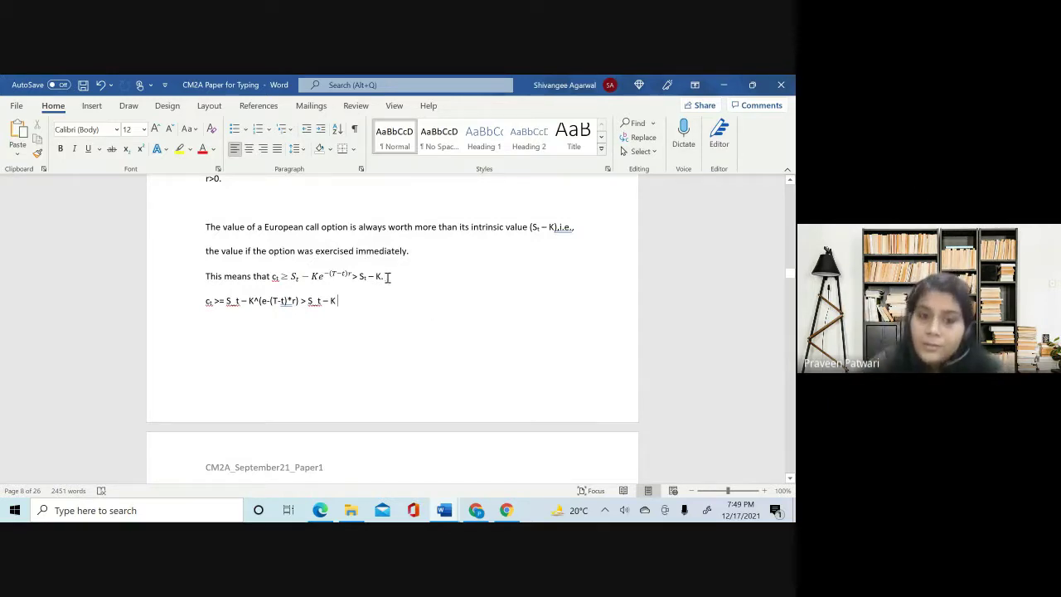
{"action": "left_click_drag", "start_coordinate": [386, 277], "coordinate": [270, 280]}
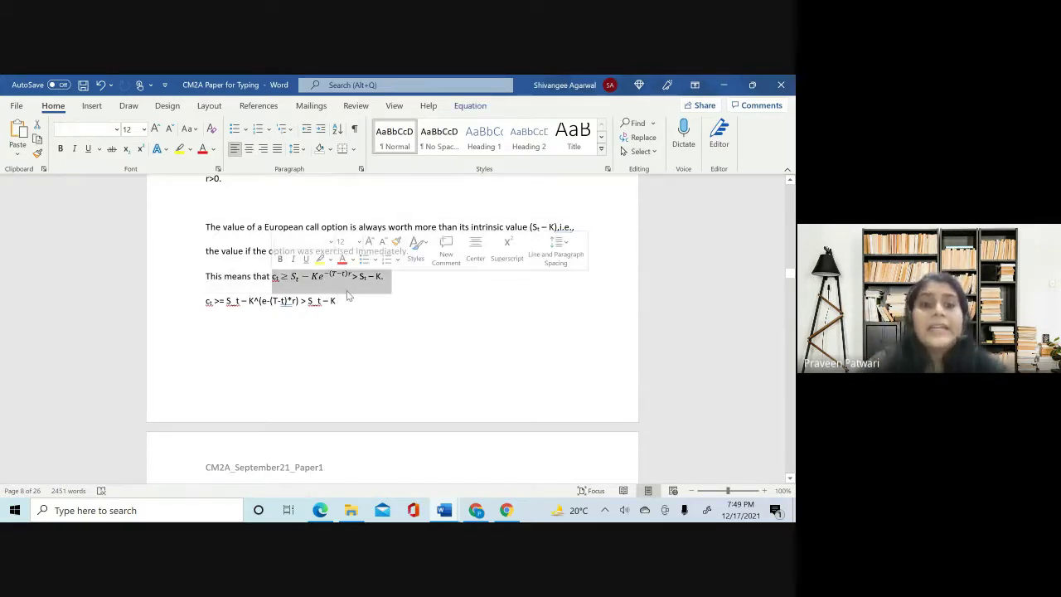
{"action": "left_click", "coordinate": [341, 295]}
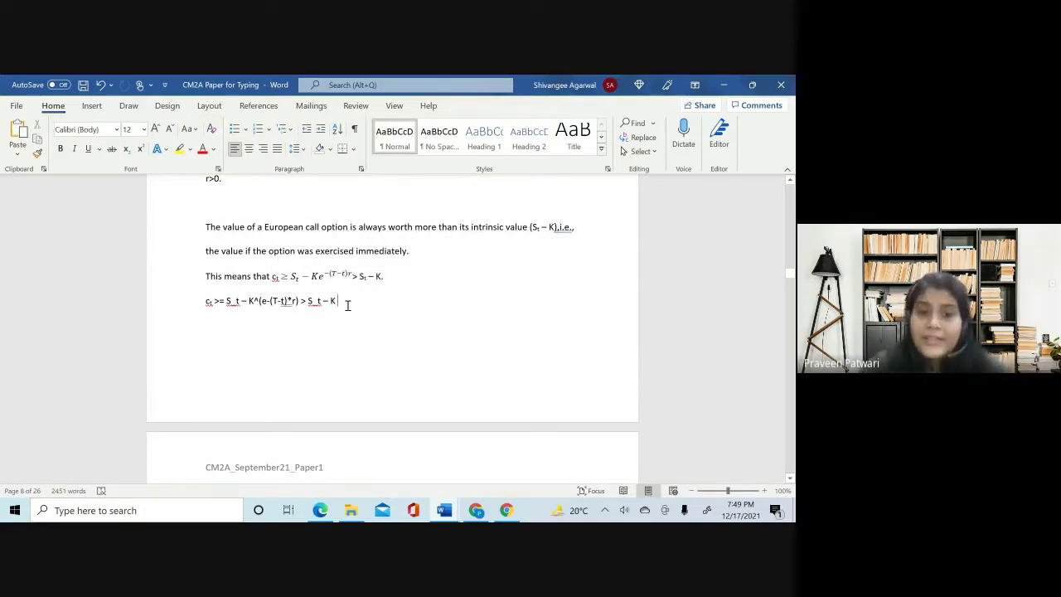
{"action": "left_click_drag", "start_coordinate": [348, 305], "coordinate": [194, 303]}
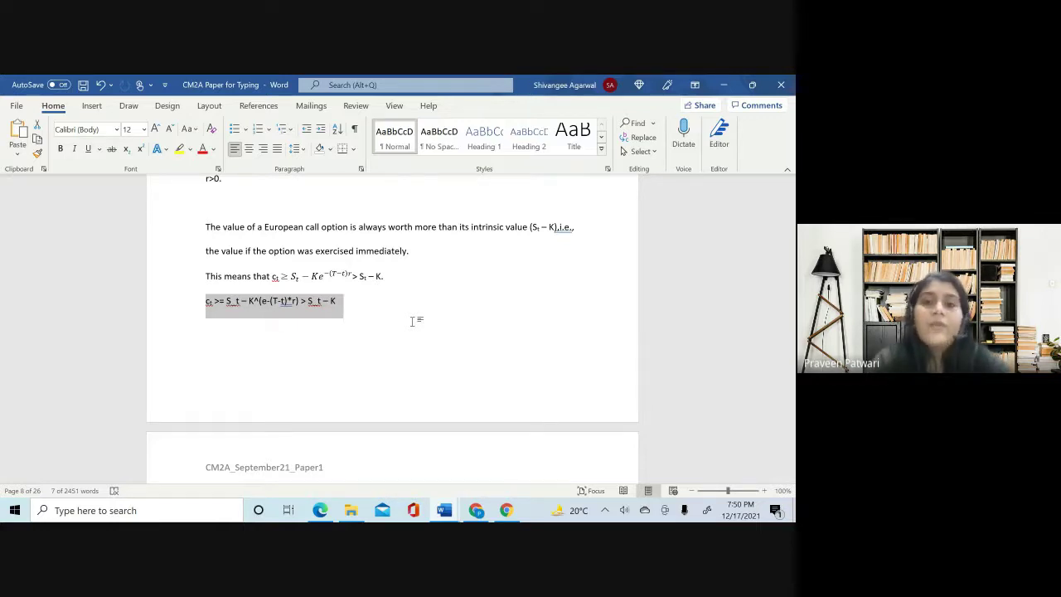
{"action": "left_click", "coordinate": [398, 311]}
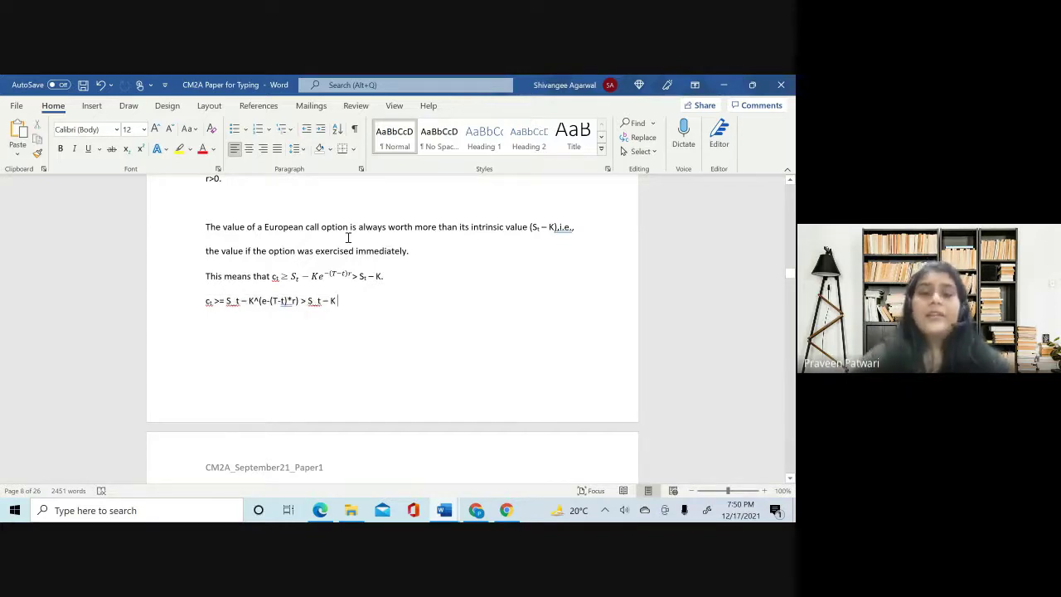
{"action": "left_click_drag", "start_coordinate": [268, 278], "coordinate": [386, 277]}
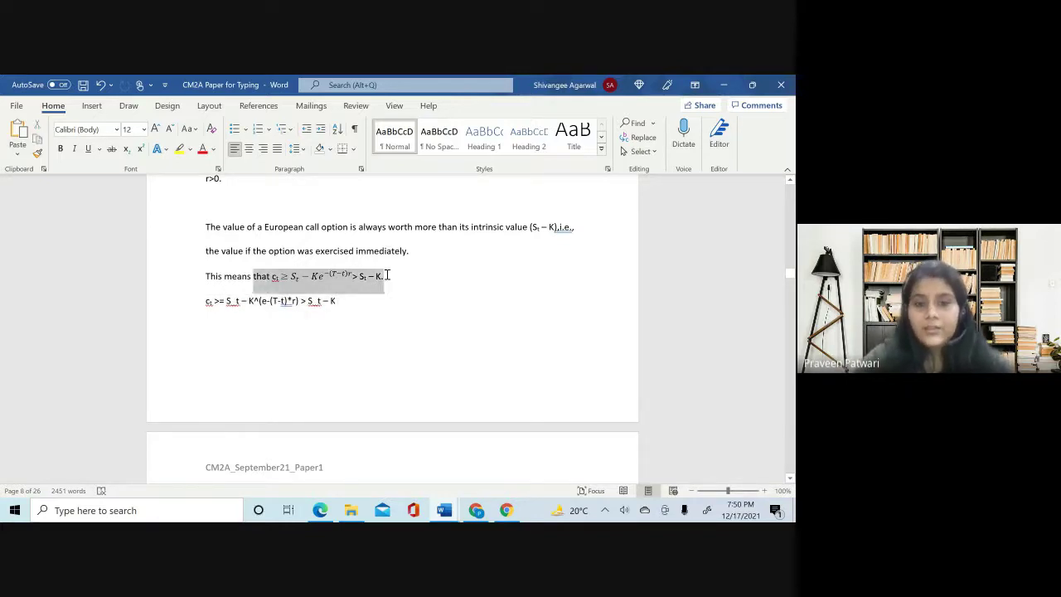
{"action": "left_click", "coordinate": [348, 300]}
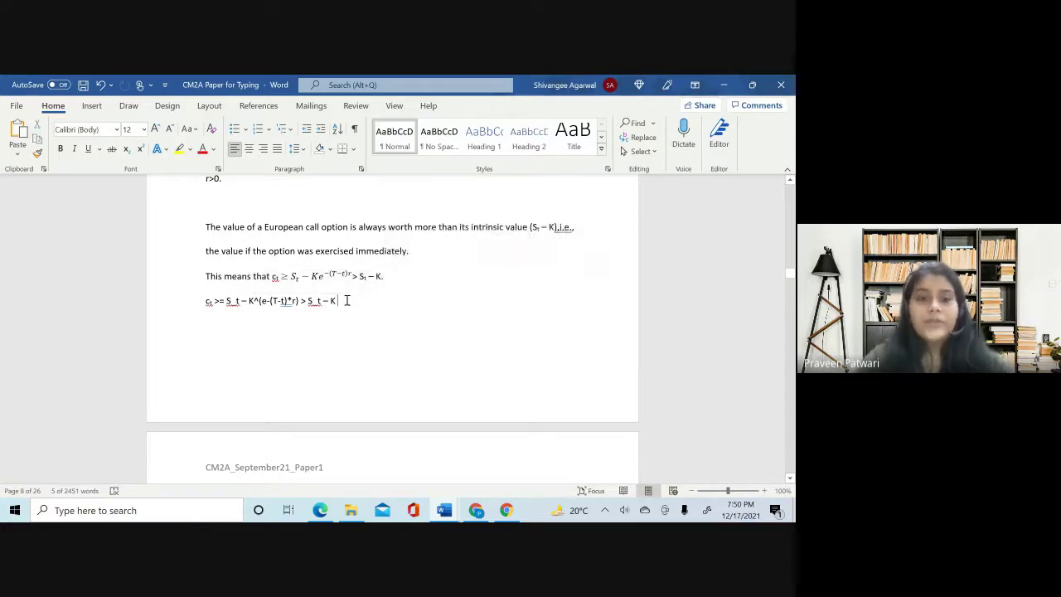
- Look through the following answers to page 11 and examine the Security Market Line equation for Asset B
{"action": "scroll", "coordinate": [346, 300], "scroll_direction": "down", "scroll_amount": 5}
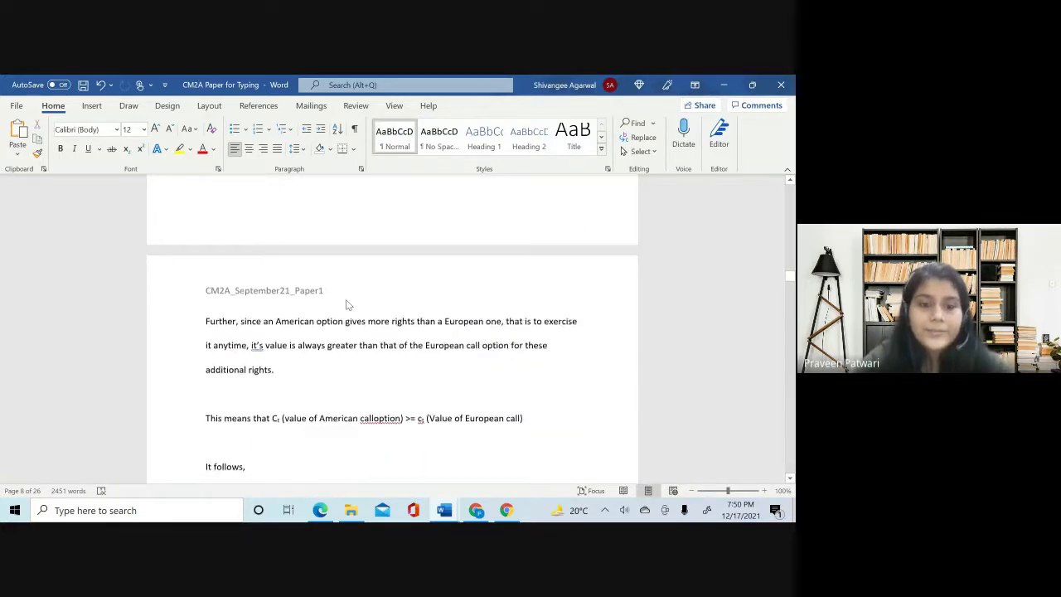
{"action": "scroll", "coordinate": [392, 415], "scroll_direction": "down", "scroll_amount": 20}
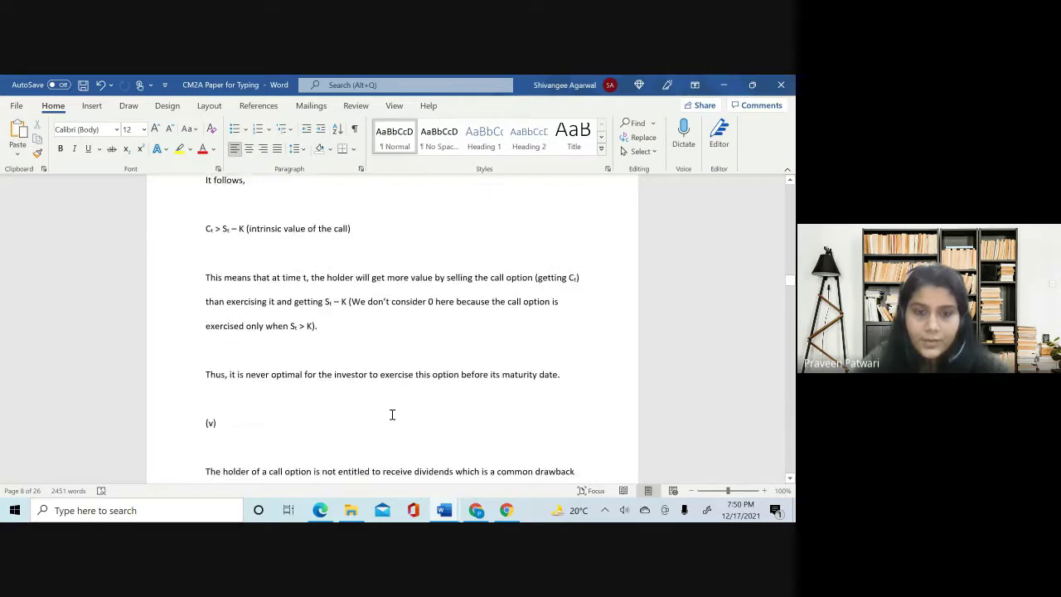
{"action": "scroll", "coordinate": [392, 414], "scroll_direction": "down", "scroll_amount": 15}
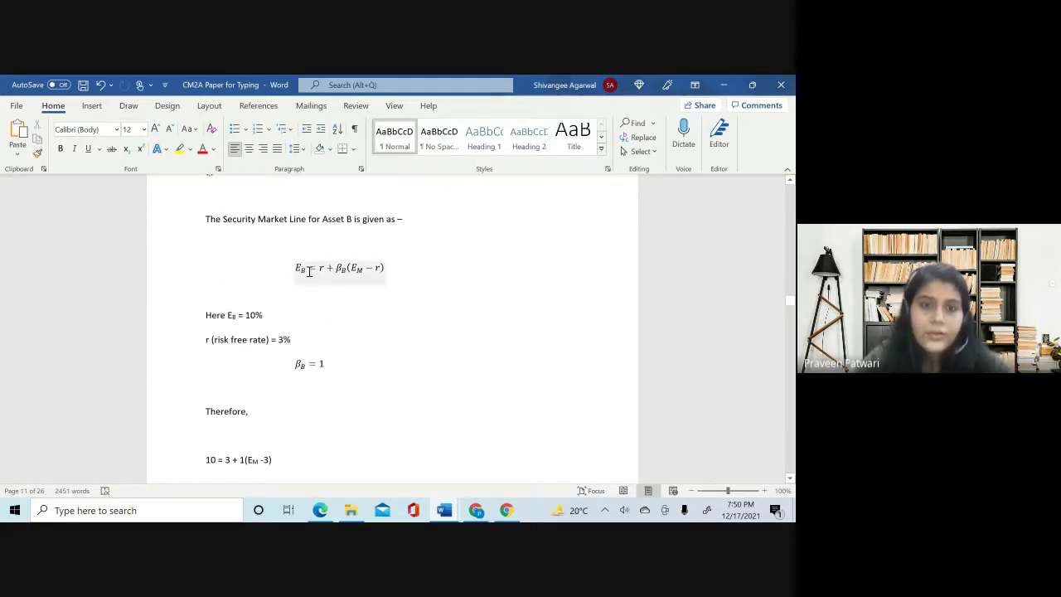
{"action": "left_click", "coordinate": [309, 271]}
{"action": "left_click", "coordinate": [414, 268]}
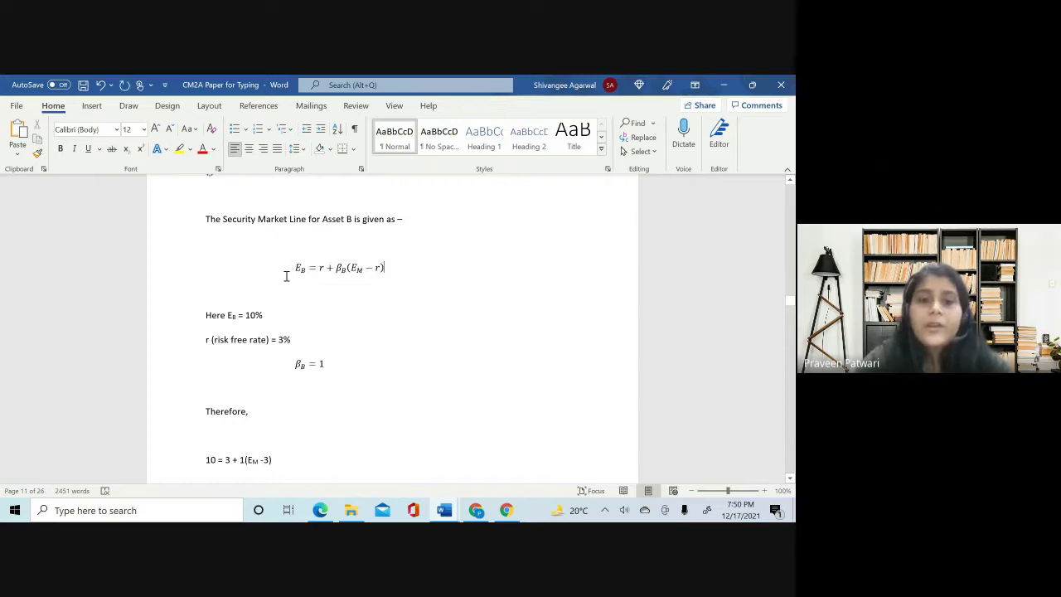
{"action": "triple_click", "coordinate": [323, 272]}
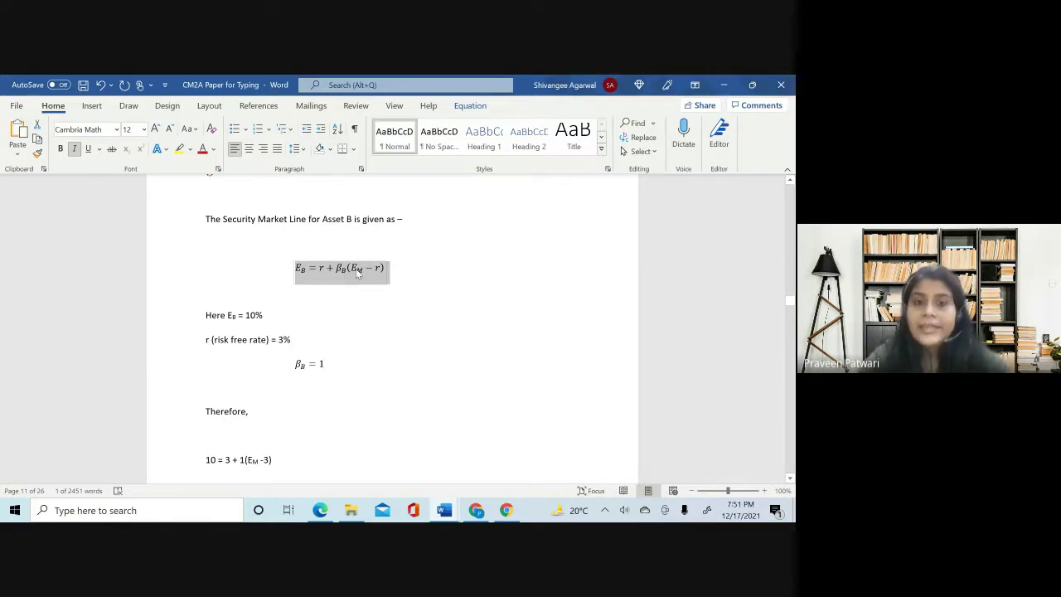
{"action": "left_click", "coordinate": [427, 265]}
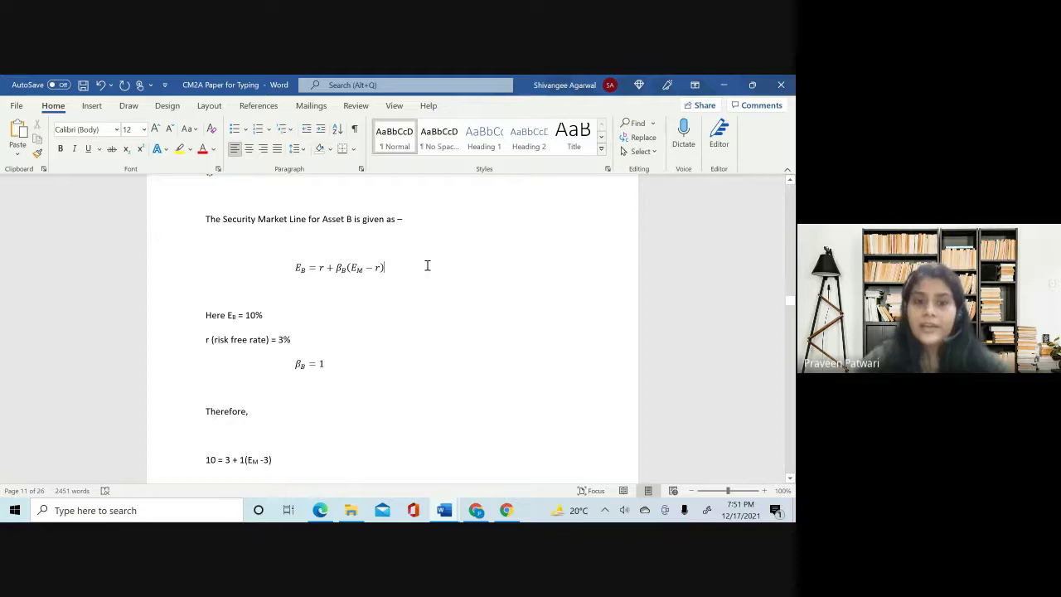
- Copy the β_B term from the Security Market Line equation and place the cursor in the β_B = 1 equation below
{"action": "double_click", "coordinate": [337, 267]}
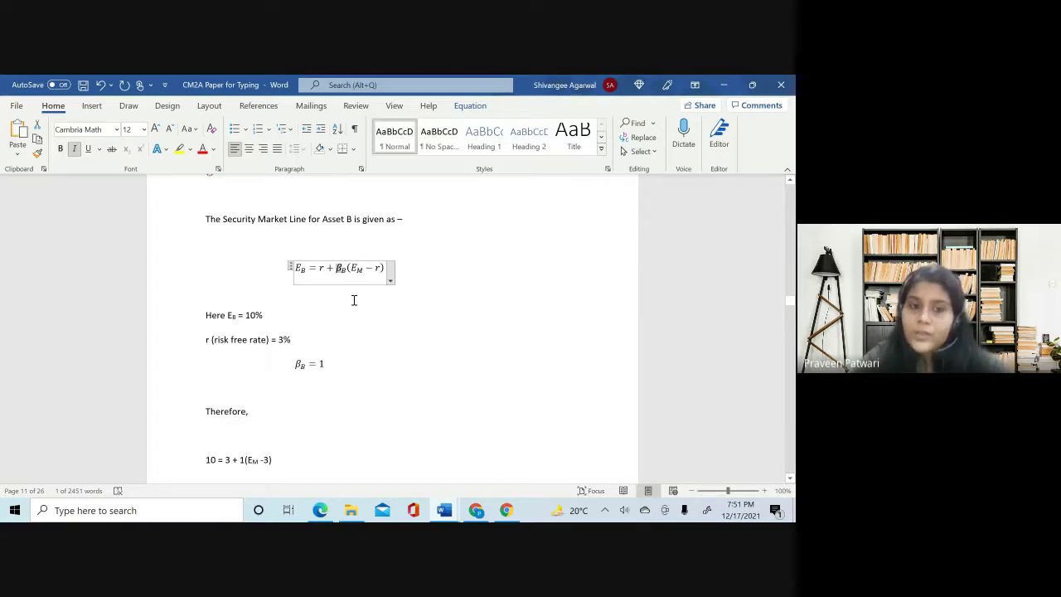
{"action": "scroll", "coordinate": [294, 365], "scroll_direction": "down", "scroll_amount": 1}
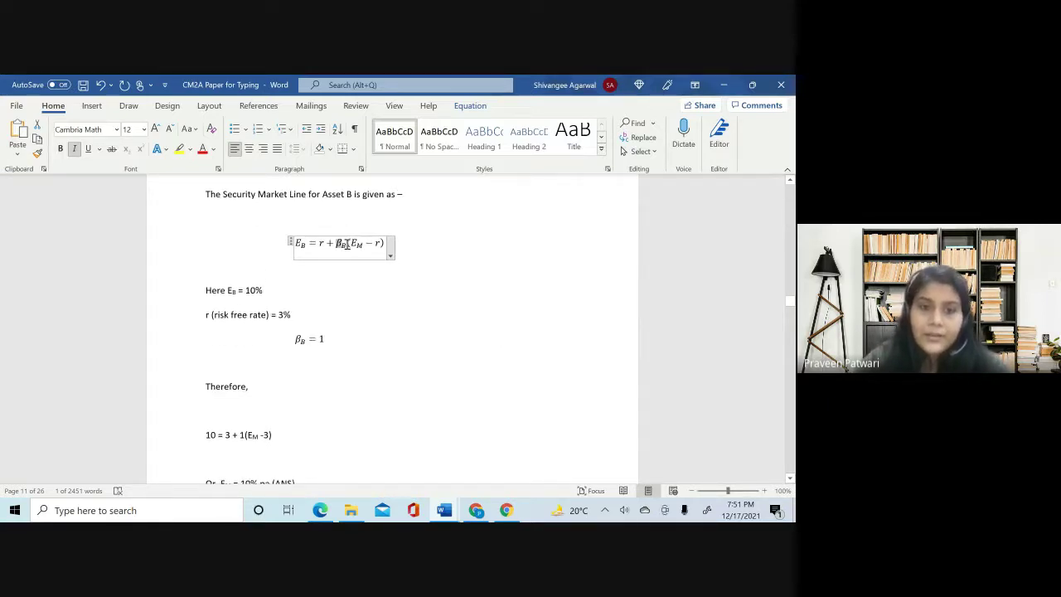
{"action": "left_click_drag", "start_coordinate": [348, 245], "coordinate": [332, 243]}
{"action": "key", "text": "ctrl+c"}
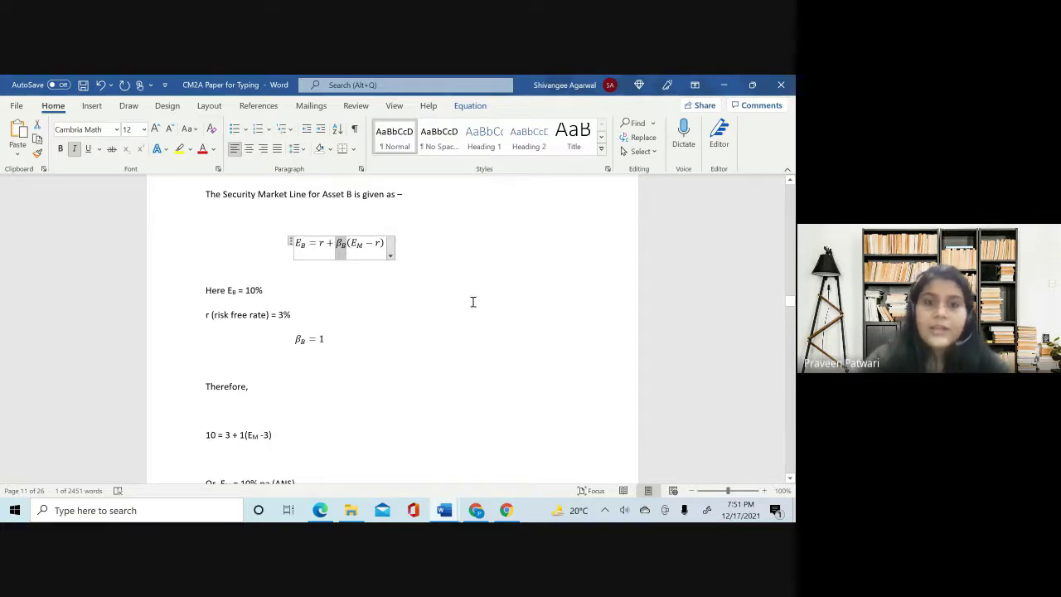
{"action": "left_click", "coordinate": [323, 339]}
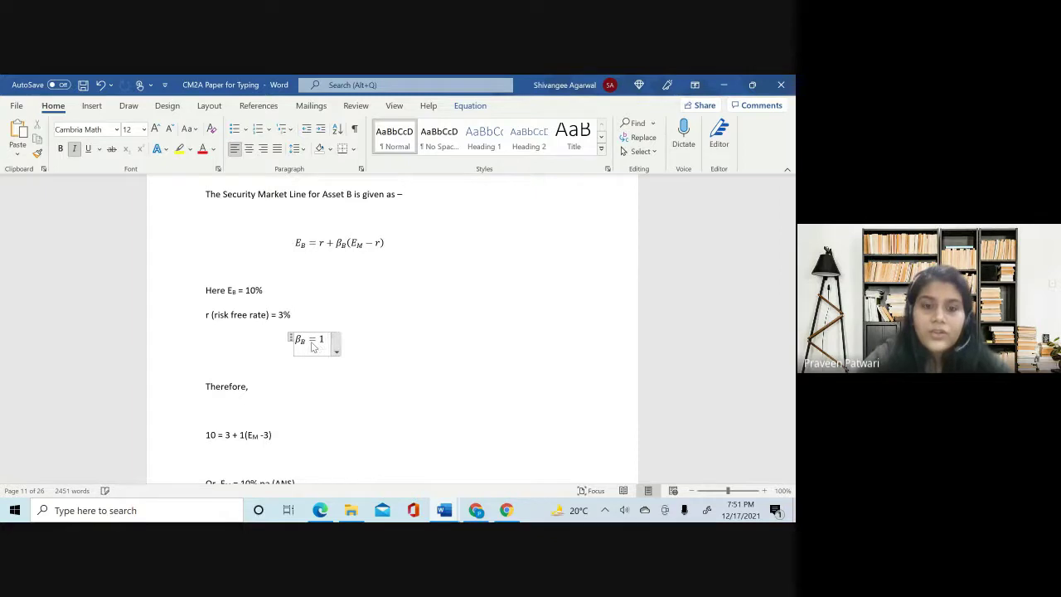
- Paste the copied β_B term after the β_B = 1 equation and delete the pasted copy
{"action": "key", "text": "ctrl+v"}
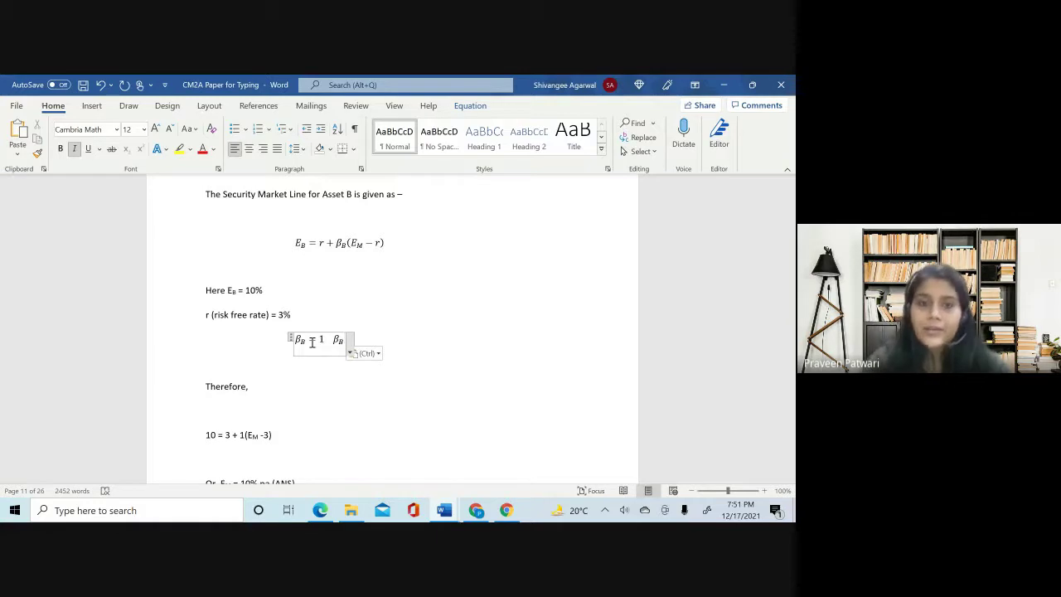
{"action": "key", "text": "BackSpace"}
{"action": "key", "text": "BackSpace"}
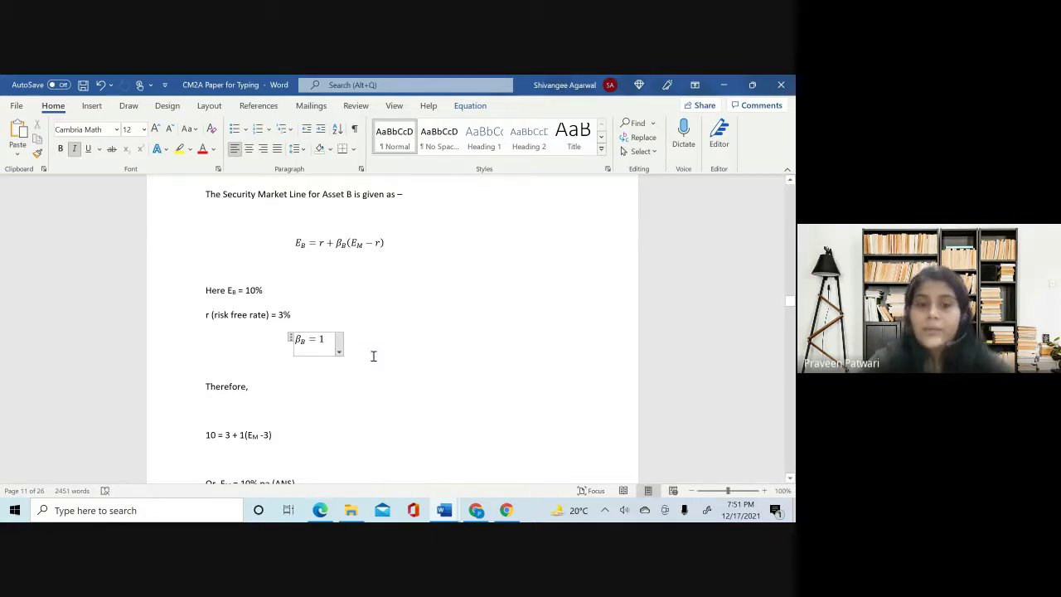
{"action": "left_click", "coordinate": [388, 353]}
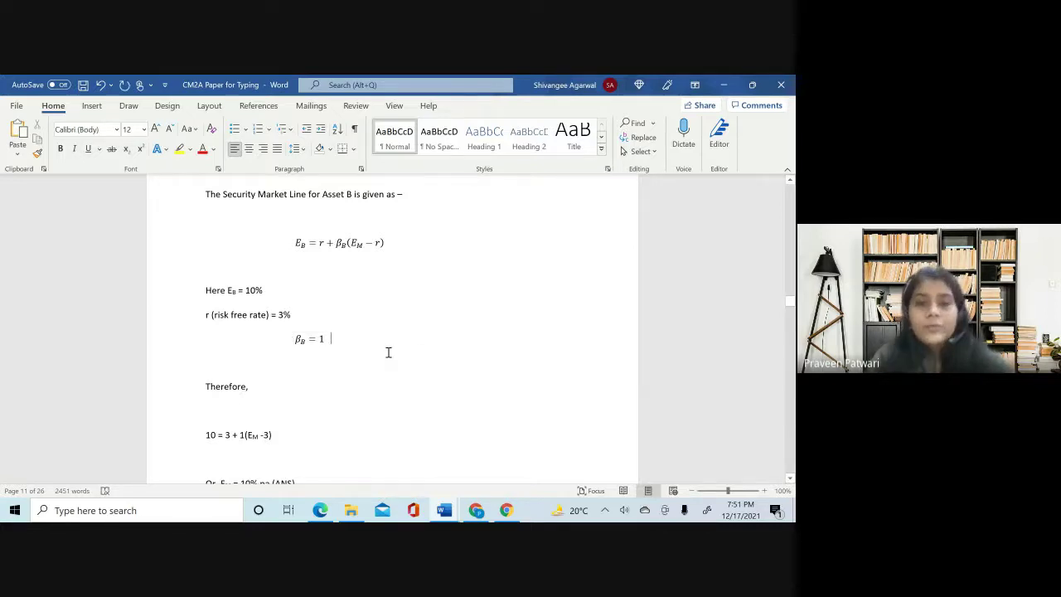
- Look through the Security Market Line answers for Assets C and A, the CAPM limitations and the lognormal equations
{"action": "scroll", "coordinate": [388, 352], "scroll_direction": "down", "scroll_amount": 3}
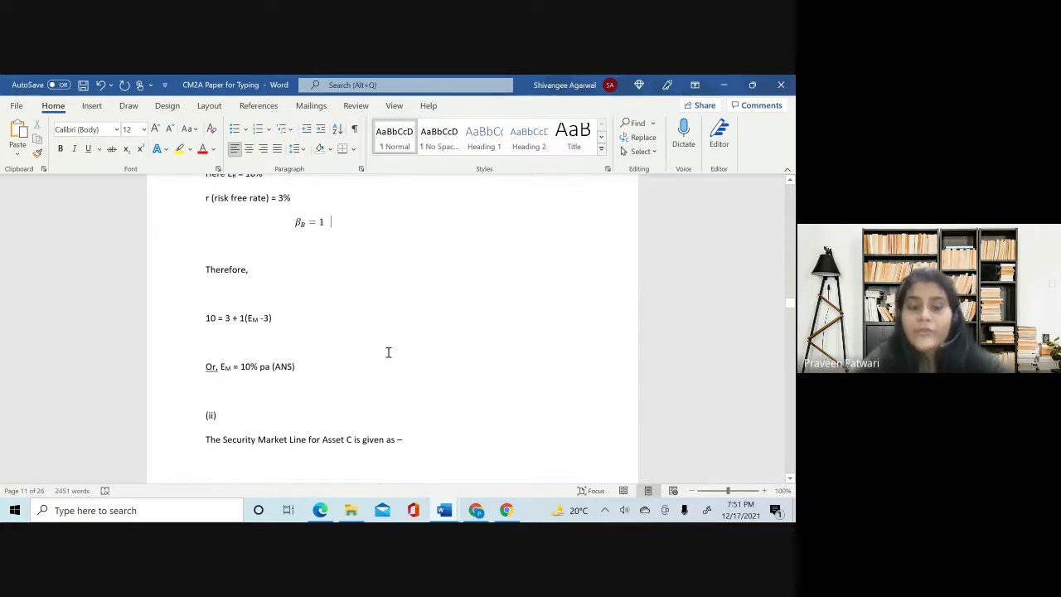
{"action": "scroll", "coordinate": [388, 352], "scroll_direction": "down", "scroll_amount": 5}
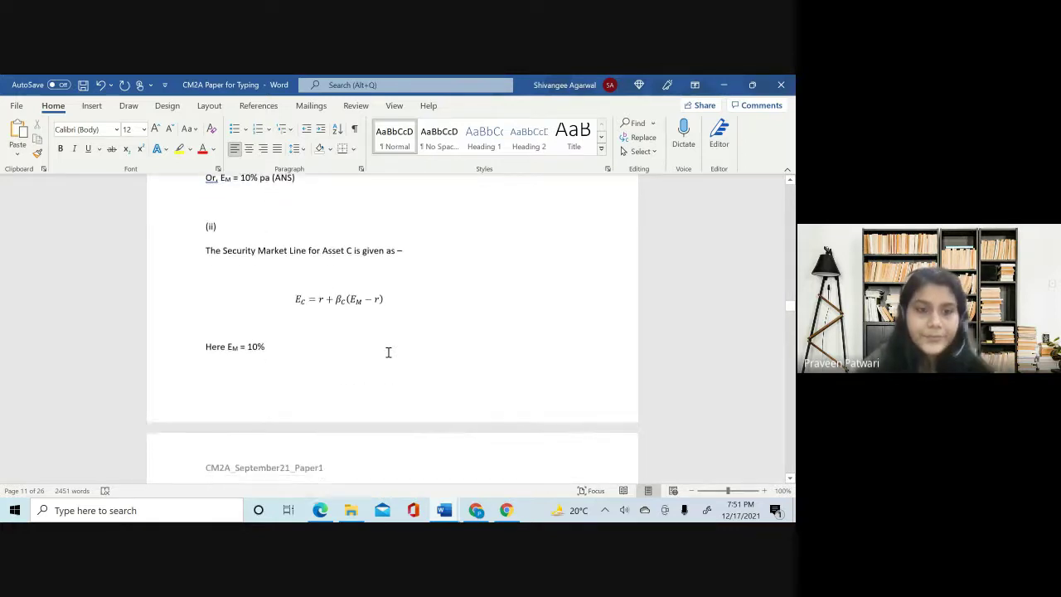
{"action": "scroll", "coordinate": [388, 353], "scroll_direction": "down", "scroll_amount": 5}
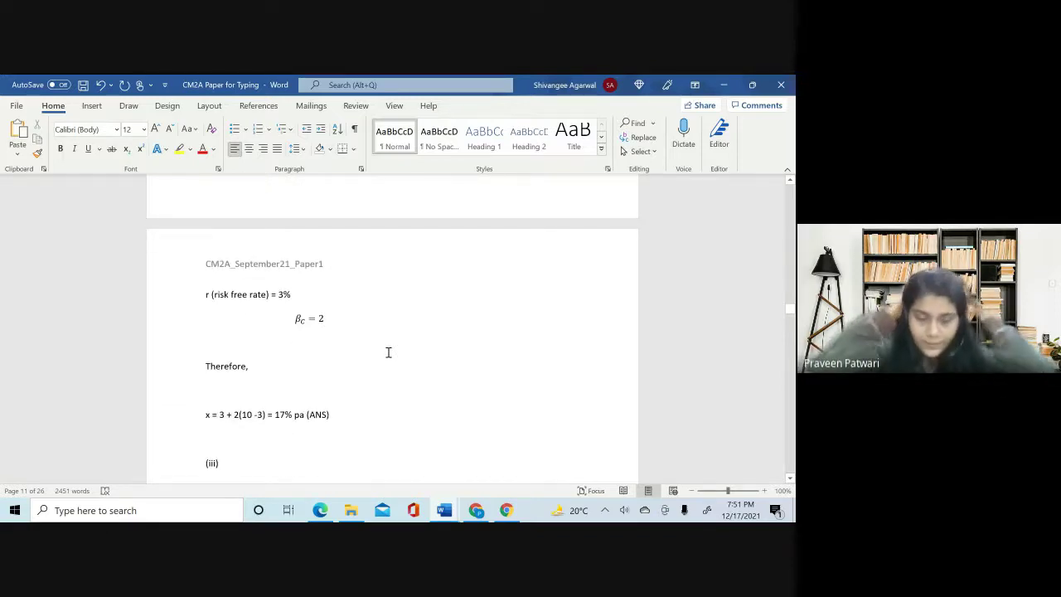
{"action": "scroll", "coordinate": [387, 353], "scroll_direction": "down", "scroll_amount": 15}
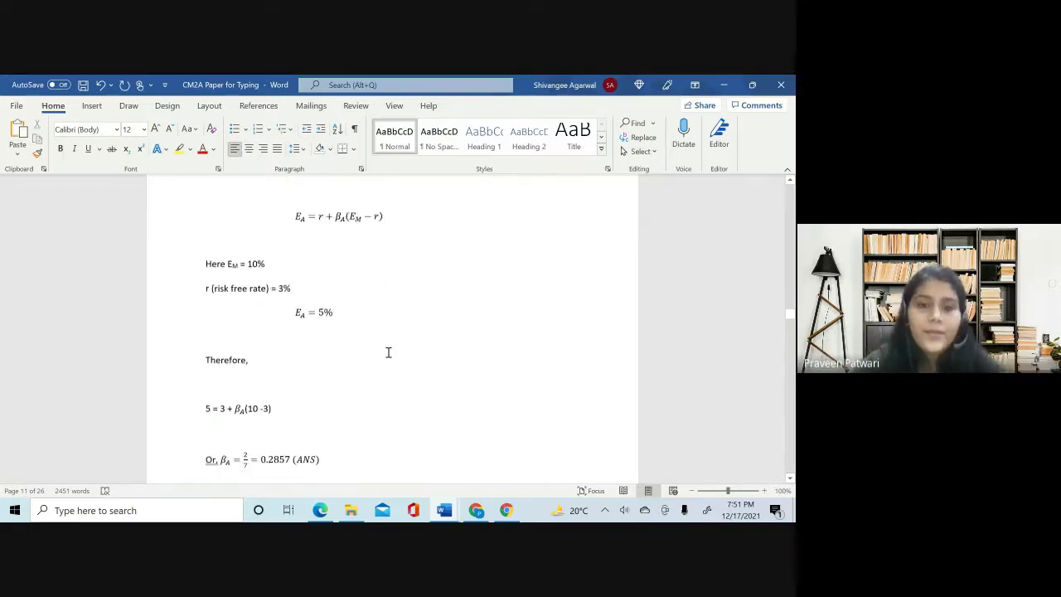
{"action": "scroll", "coordinate": [388, 352], "scroll_direction": "down", "scroll_amount": 17}
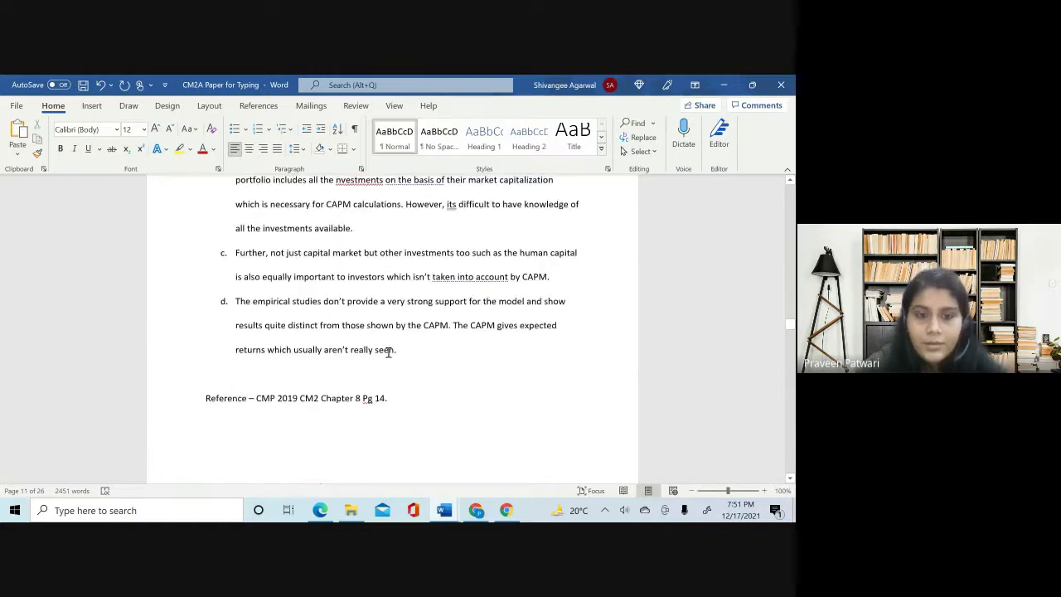
{"action": "scroll", "coordinate": [388, 352], "scroll_direction": "down", "scroll_amount": 5}
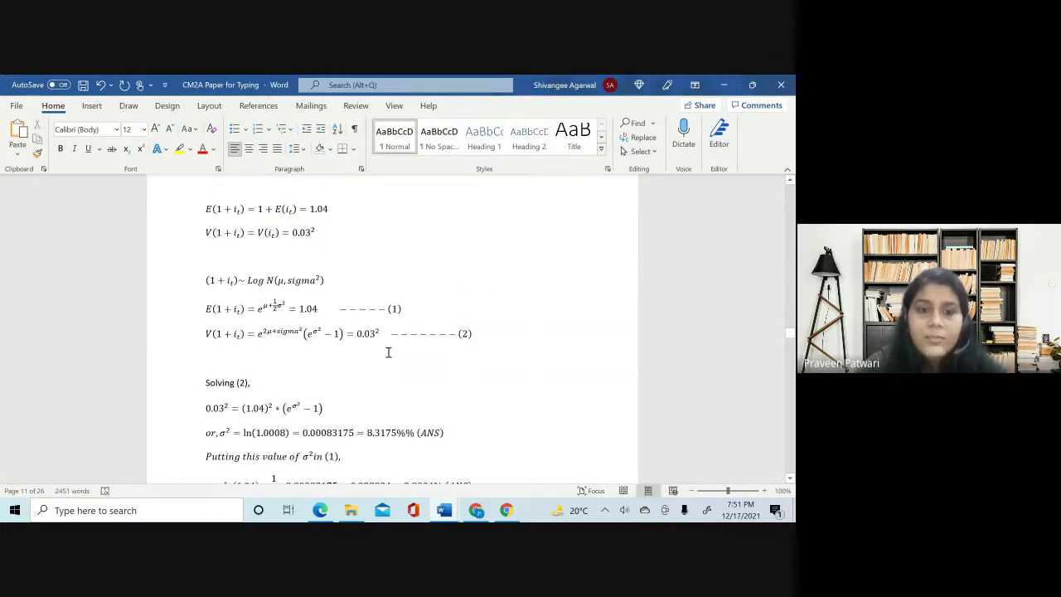
{"action": "scroll", "coordinate": [387, 353], "scroll_direction": "up", "scroll_amount": 10}
{"action": "scroll", "coordinate": [388, 352], "scroll_direction": "up", "scroll_amount": 3}
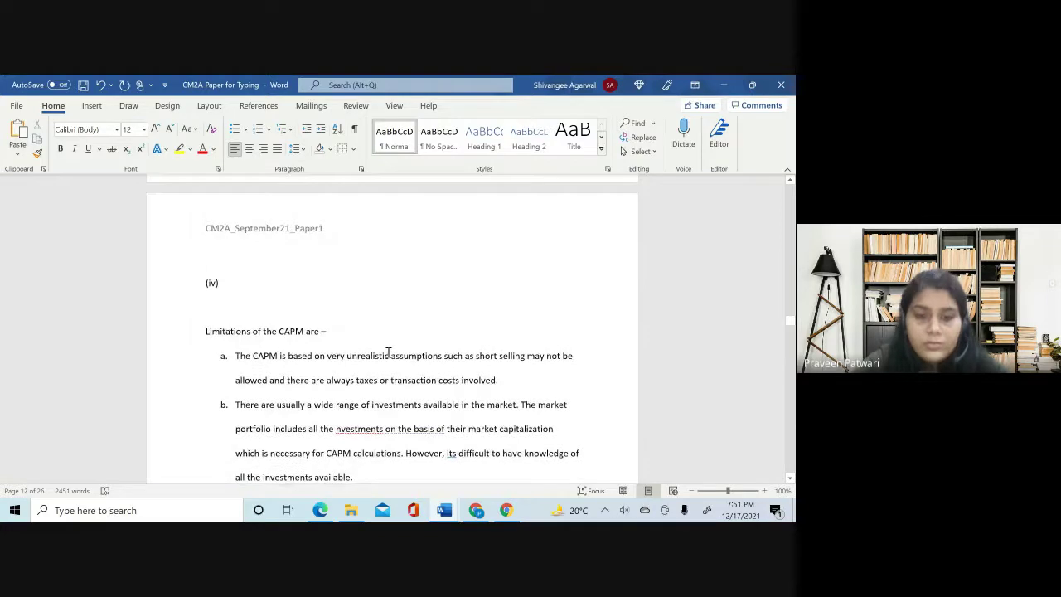
{"action": "scroll", "coordinate": [388, 352], "scroll_direction": "down", "scroll_amount": 2, "text": "ctrl"}
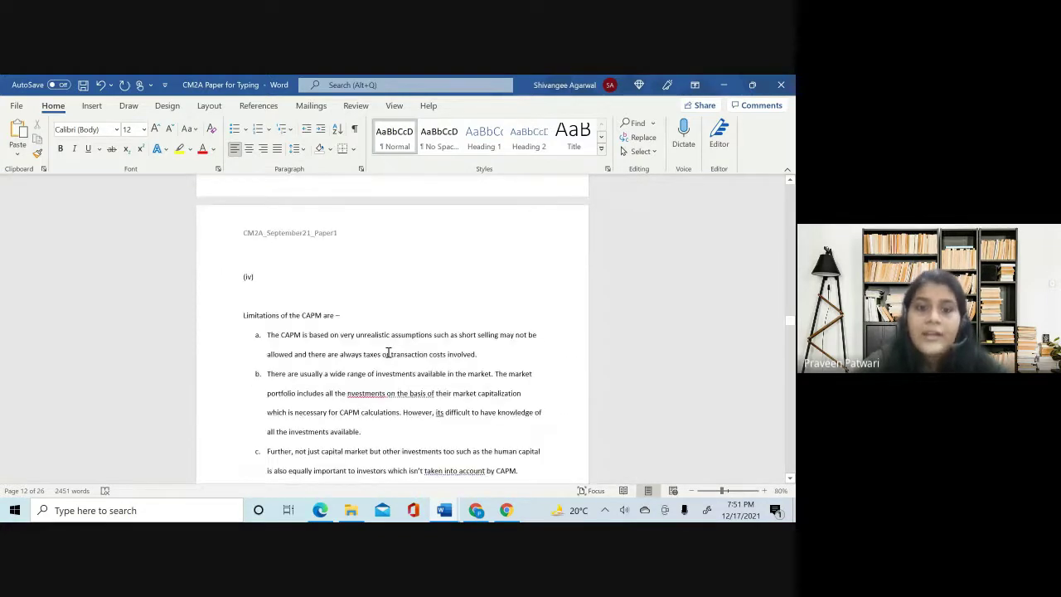
{"action": "scroll", "coordinate": [388, 352], "scroll_direction": "up", "scroll_amount": 4, "text": "ctrl"}
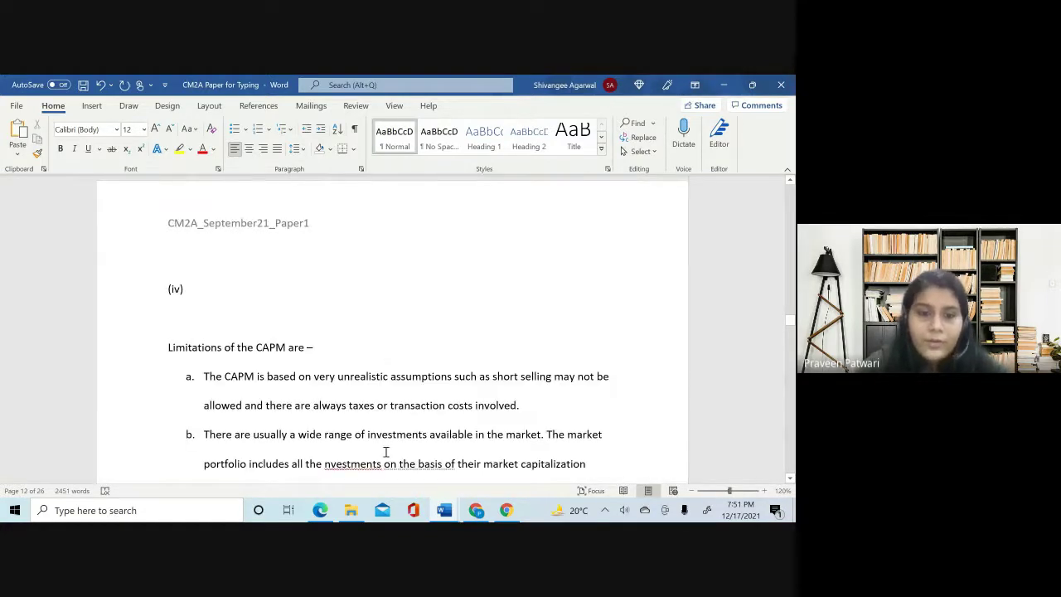
- Highlight the line "Reference – CMP 2019 CM2 Chapter 8 Pg 14." below the CAPM limitations, and the word CMP within it
{"action": "scroll", "coordinate": [385, 452], "scroll_direction": "down", "scroll_amount": 20}
{"action": "scroll", "coordinate": [386, 452], "scroll_direction": "up", "scroll_amount": 5}
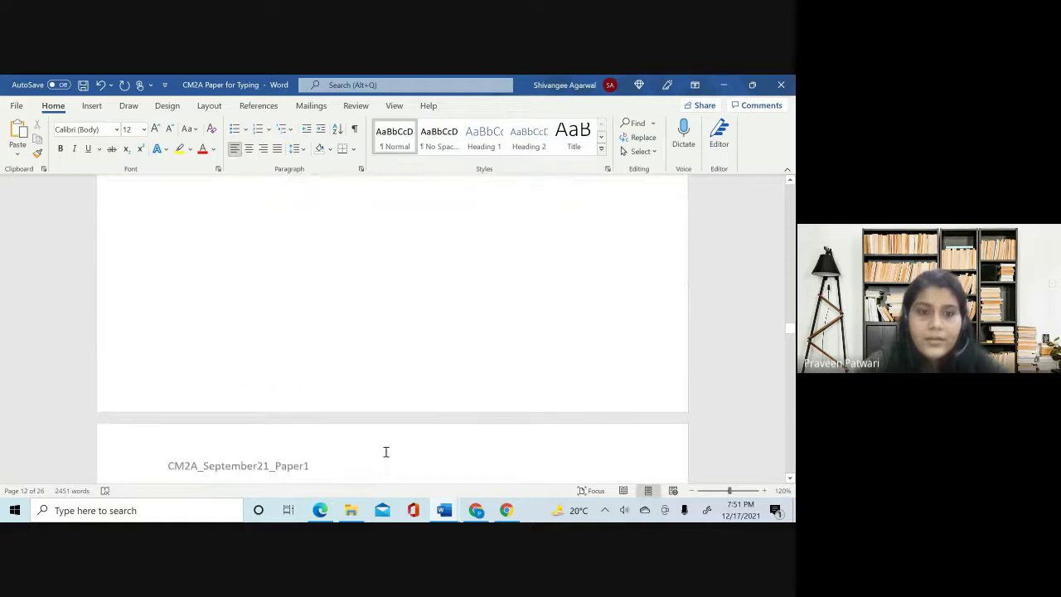
{"action": "scroll", "coordinate": [385, 451], "scroll_direction": "up", "scroll_amount": 4}
{"action": "left_click_drag", "start_coordinate": [205, 325], "coordinate": [427, 367]}
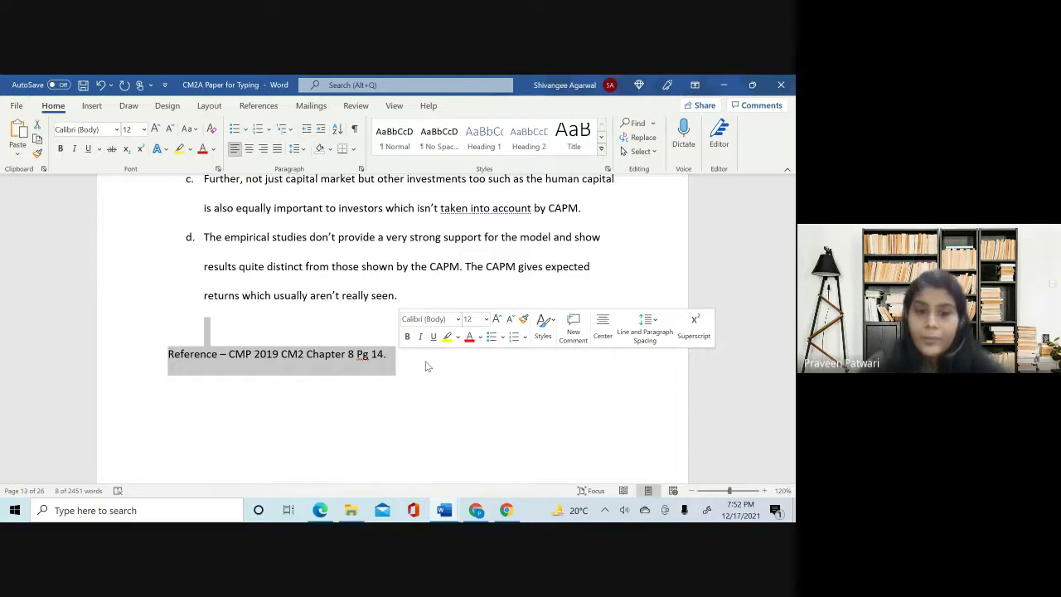
{"action": "left_click", "coordinate": [414, 366]}
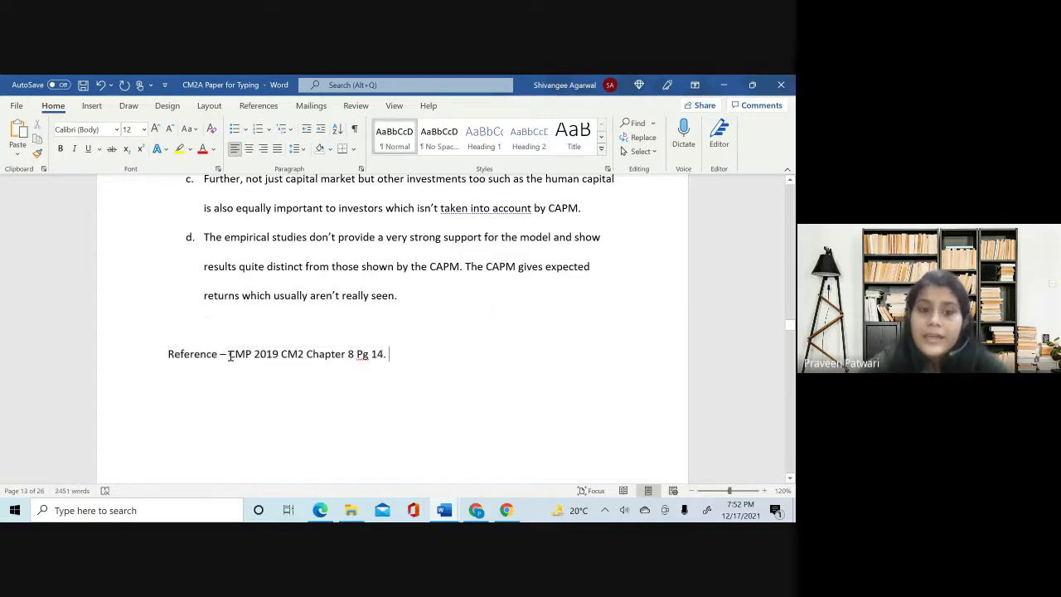
{"action": "left_click_drag", "start_coordinate": [230, 354], "coordinate": [254, 355]}
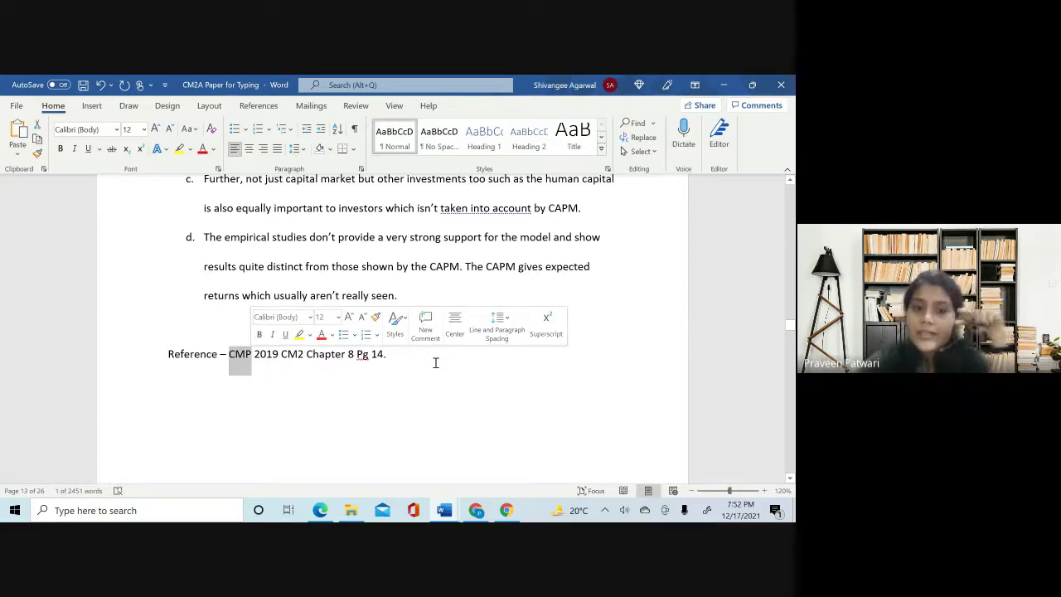
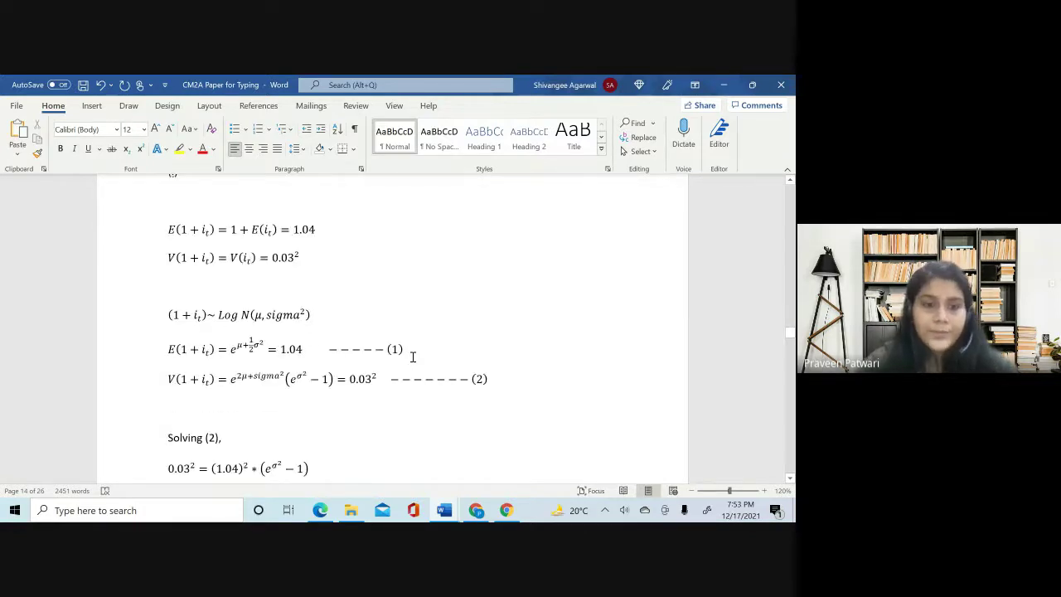
- Find the arbitrage answer on page 16 and highlight the explanation for d < u < e^r and the plain-text term e^r
{"action": "scroll", "coordinate": [412, 357], "scroll_direction": "down", "scroll_amount": 5}
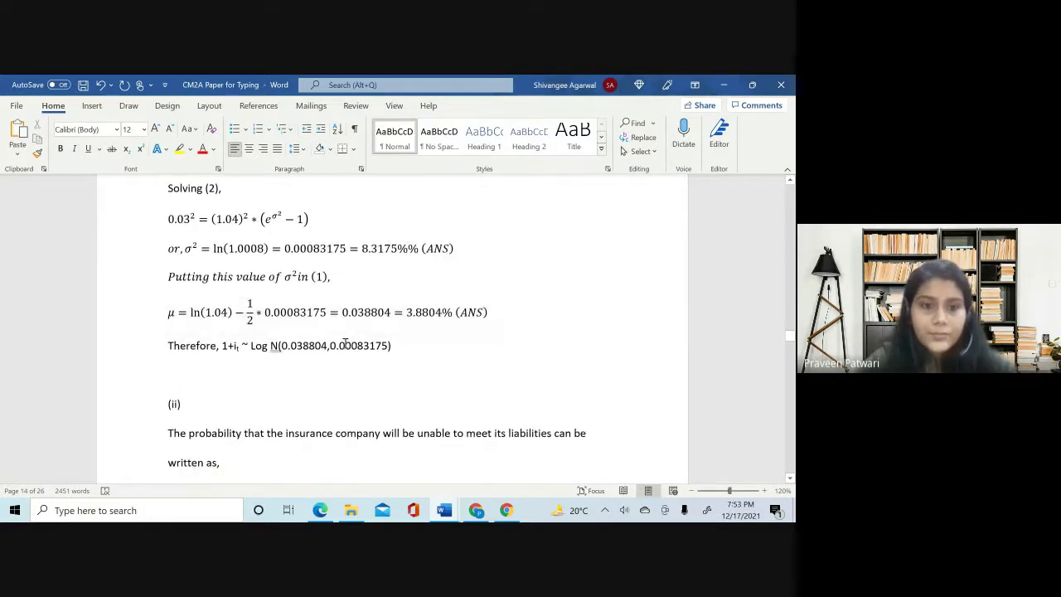
{"action": "scroll", "coordinate": [344, 343], "scroll_direction": "down", "scroll_amount": 1}
{"action": "scroll", "coordinate": [345, 343], "scroll_direction": "up", "scroll_amount": 3}
{"action": "scroll", "coordinate": [345, 343], "scroll_direction": "down", "scroll_amount": 10}
{"action": "scroll", "coordinate": [345, 343], "scroll_direction": "down", "scroll_amount": 15}
{"action": "scroll", "coordinate": [344, 343], "scroll_direction": "down", "scroll_amount": 4}
{"action": "left_click_drag", "start_coordinate": [298, 325], "coordinate": [278, 296]}
{"action": "left_click", "coordinate": [313, 323]}
{"action": "left_click_drag", "start_coordinate": [317, 328], "coordinate": [177, 201]}
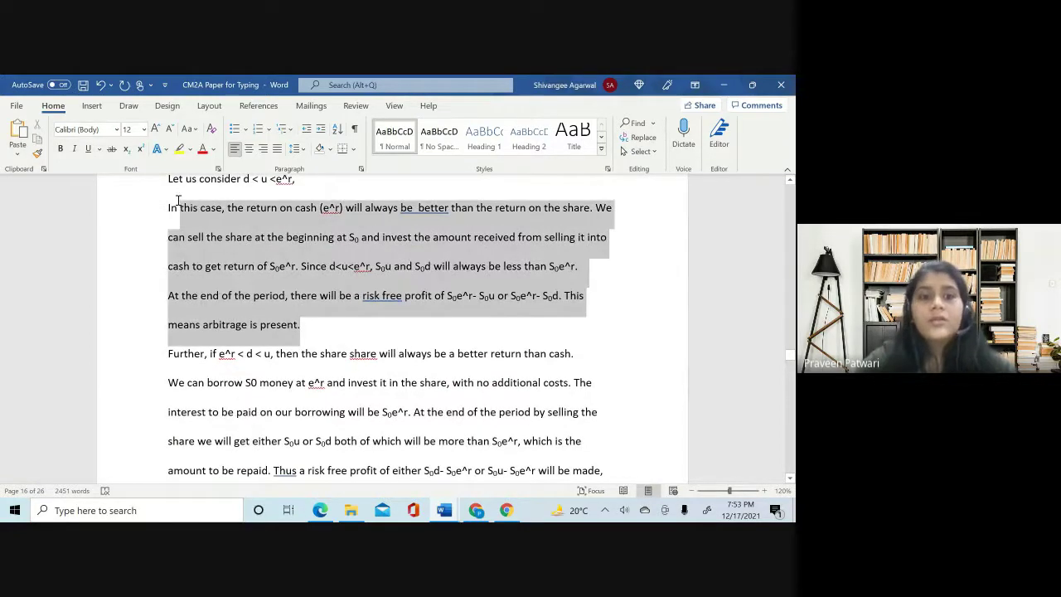
{"action": "left_click", "coordinate": [321, 329]}
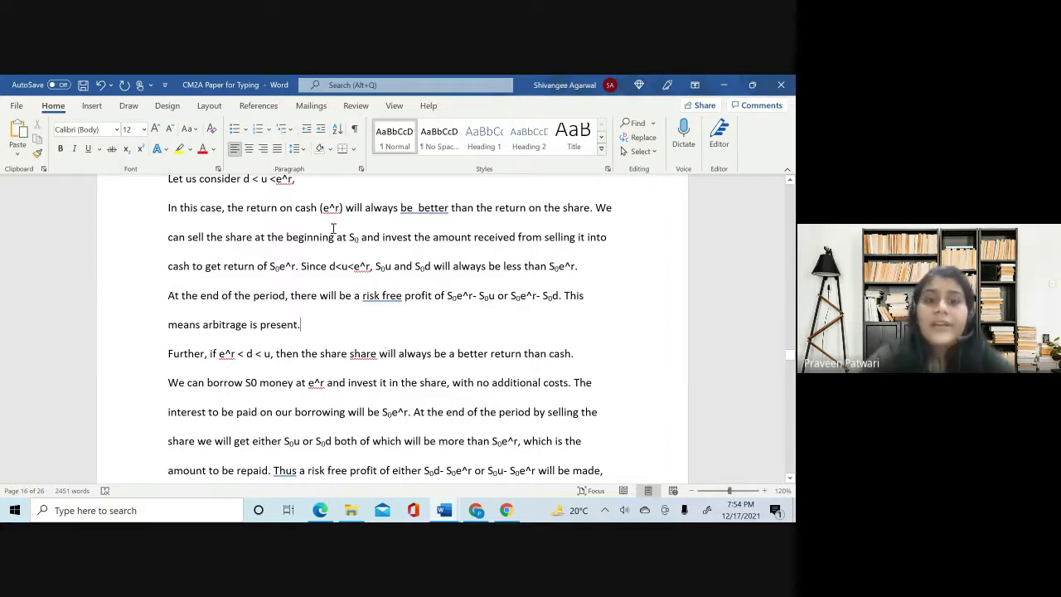
{"action": "left_click_drag", "start_coordinate": [322, 207], "coordinate": [341, 208]}
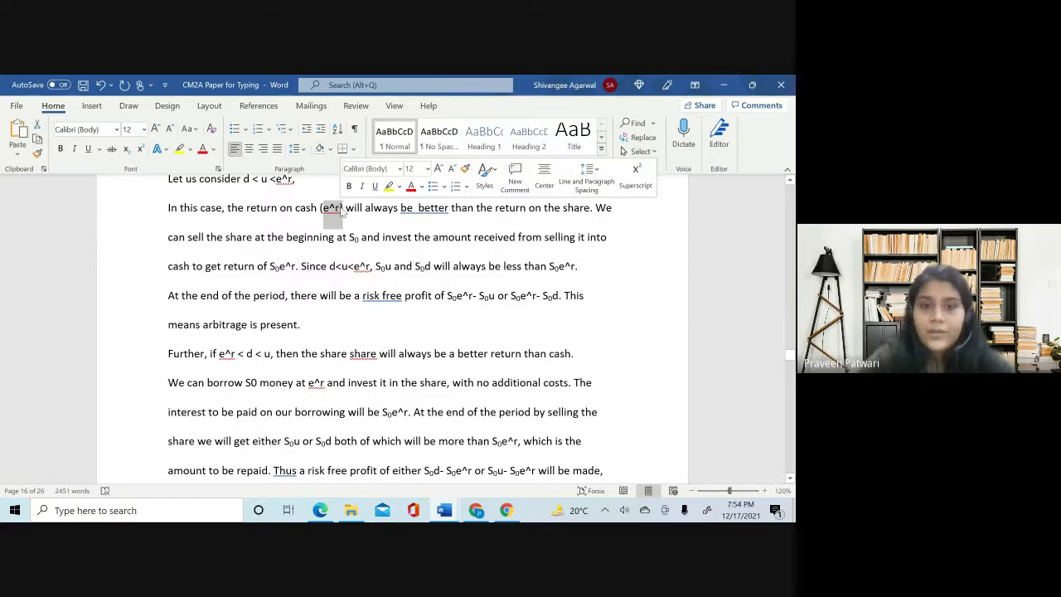
{"action": "left_click", "coordinate": [409, 310]}
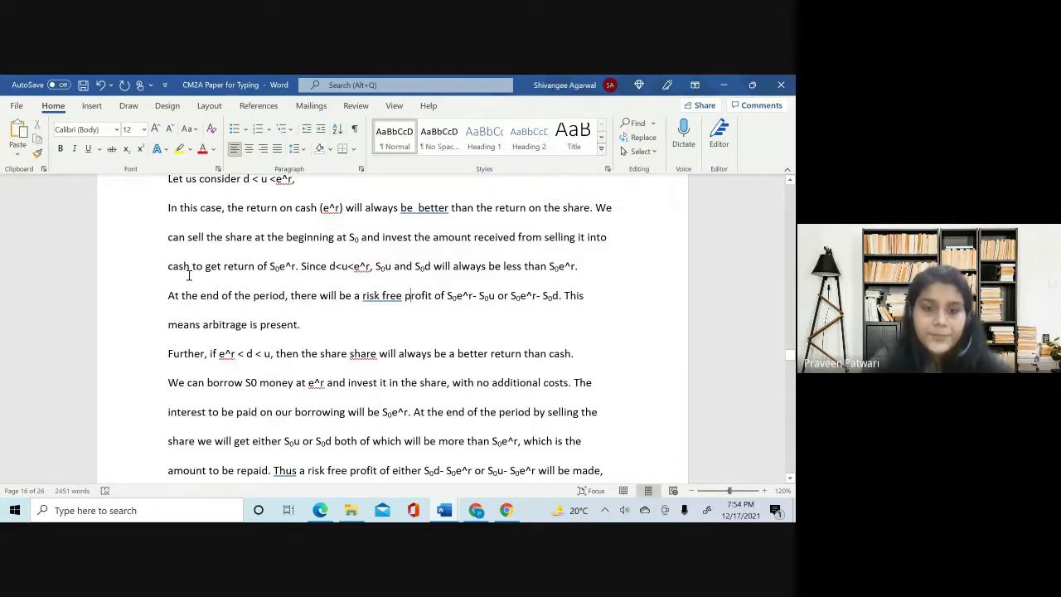
- Examine the q formula in part (ii) and the worded inequality derivation in part (iii) on page 17
{"action": "scroll", "coordinate": [349, 396], "scroll_direction": "down", "scroll_amount": 6}
{"action": "scroll", "coordinate": [349, 397], "scroll_direction": "down", "scroll_amount": 3}
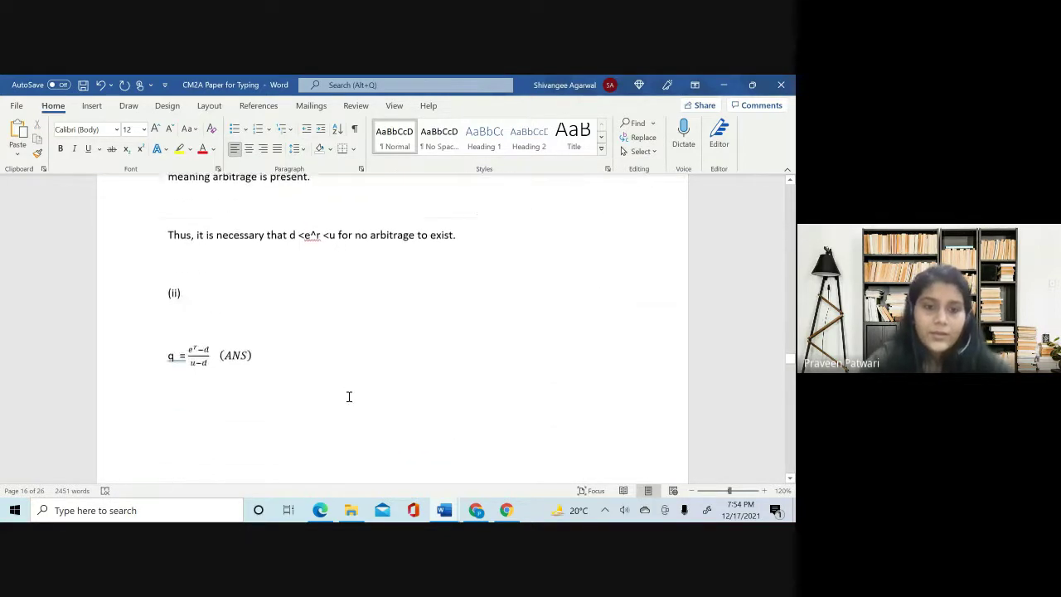
{"action": "left_click", "coordinate": [256, 306]}
{"action": "scroll", "coordinate": [255, 306], "scroll_direction": "down", "scroll_amount": 1}
{"action": "scroll", "coordinate": [256, 306], "scroll_direction": "down", "scroll_amount": 6}
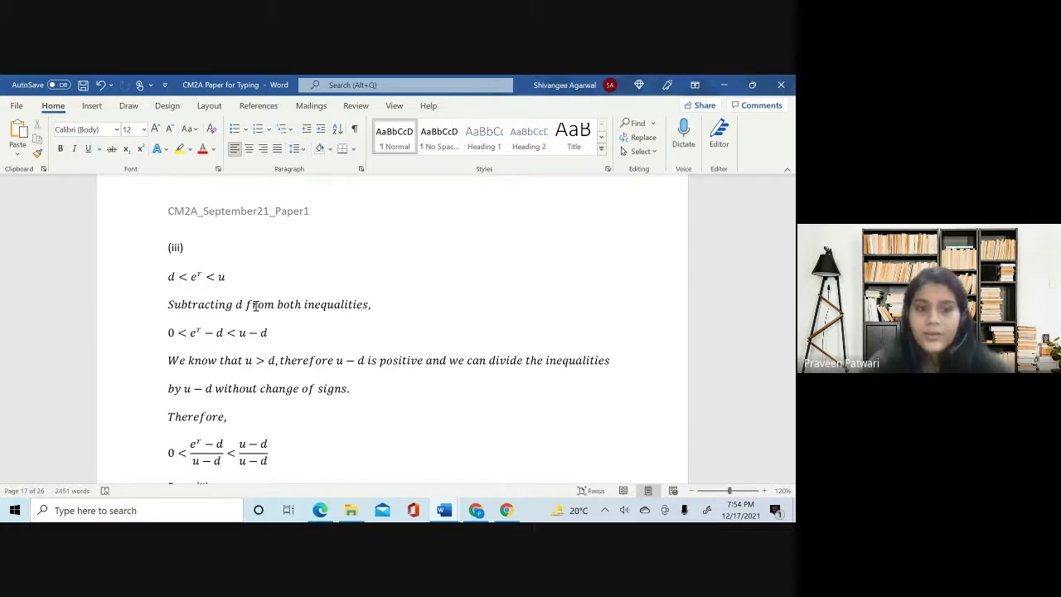
{"action": "left_click", "coordinate": [327, 391]}
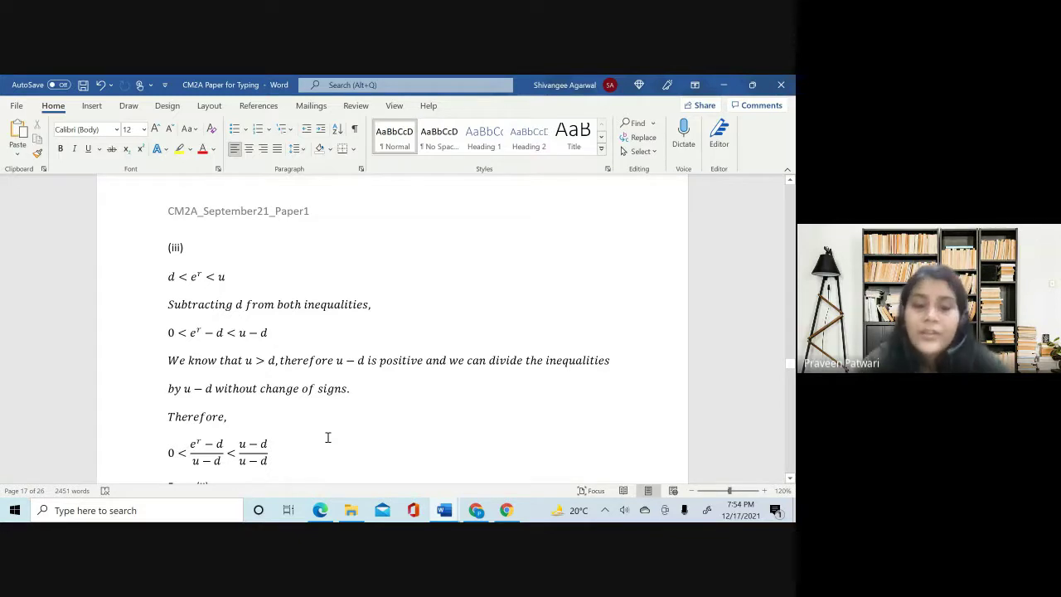
- Switch to the September 2021 Examiner Report in Edge and highlight the comment on lenient notation marking and candidates not explaining their steps
{"action": "left_click", "coordinate": [323, 510]}
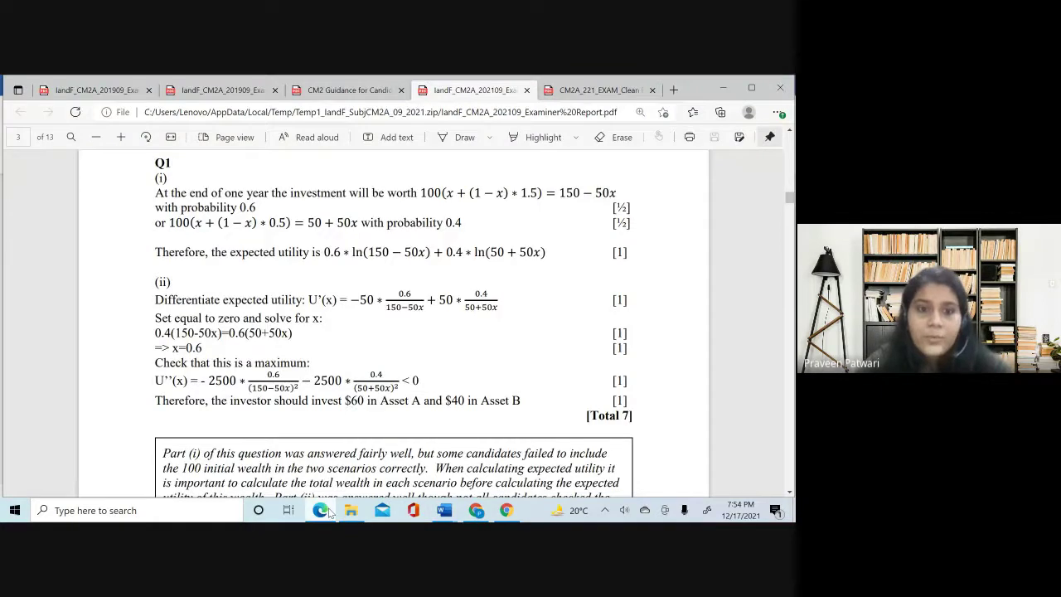
{"action": "scroll", "coordinate": [421, 253], "scroll_direction": "up", "scroll_amount": 10}
{"action": "scroll", "coordinate": [421, 254], "scroll_direction": "up", "scroll_amount": 3}
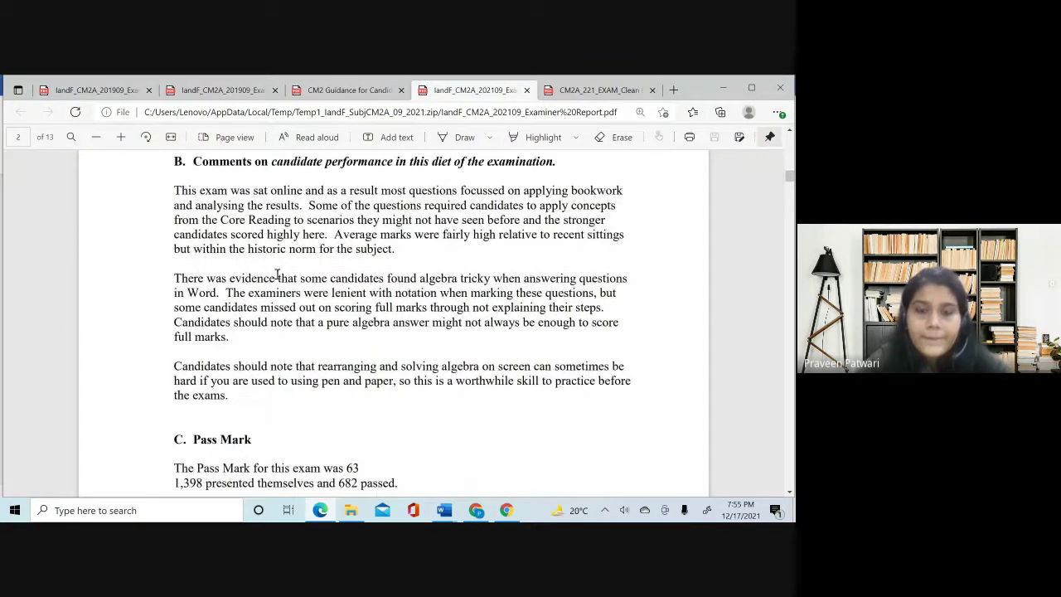
{"action": "left_click_drag", "start_coordinate": [261, 291], "coordinate": [607, 310]}
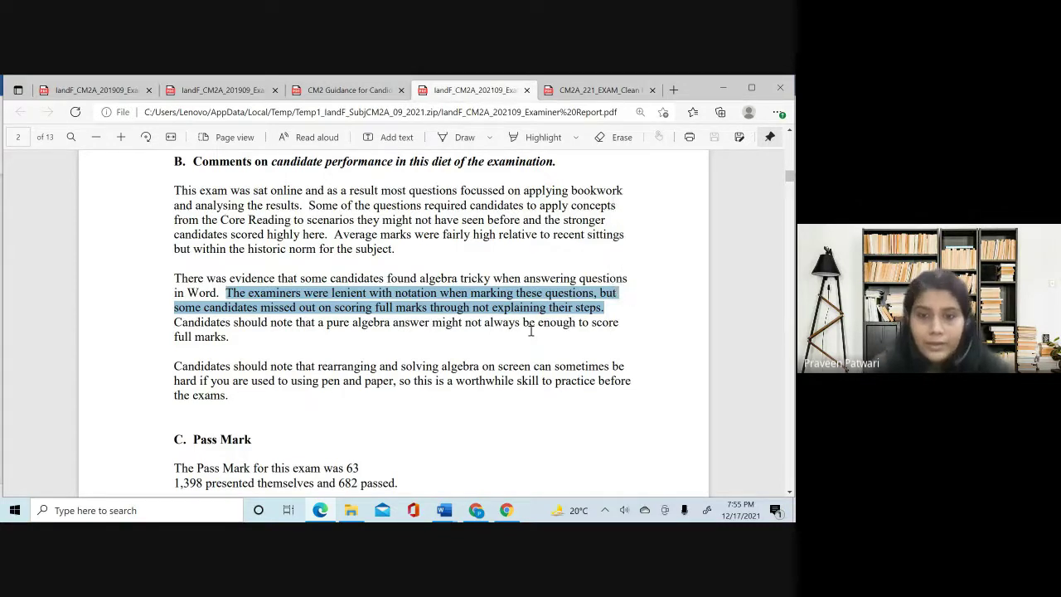
{"action": "left_click", "coordinate": [532, 331]}
- Return to the Word document and make the final answer "or, 0 < q < 1. (ANS)" of part (iii) bold
{"action": "mouse_move", "coordinate": [447, 514]}
{"action": "left_click", "coordinate": [510, 464]}
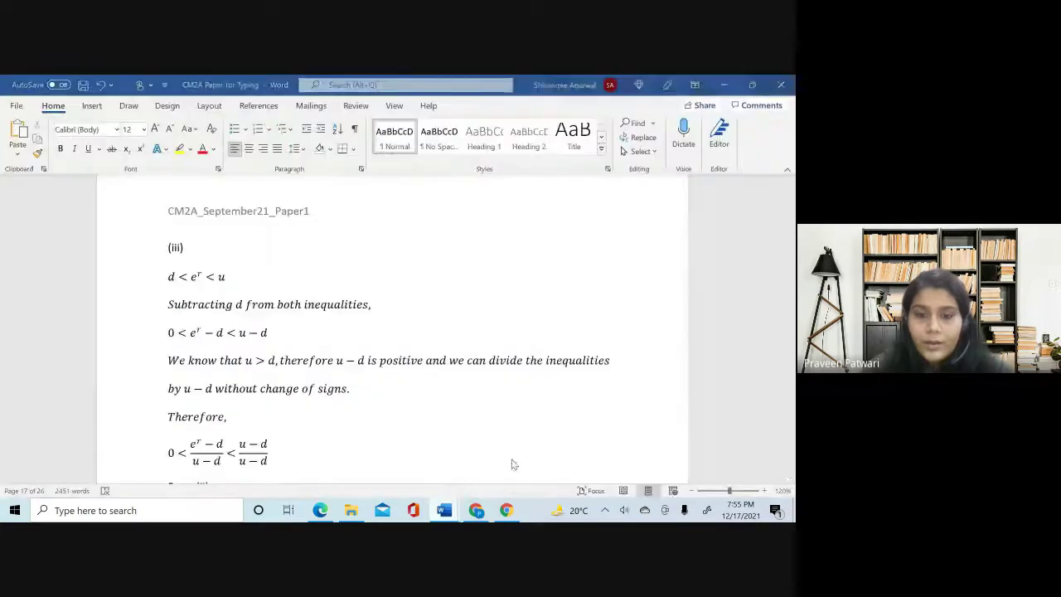
{"action": "scroll", "coordinate": [399, 402], "scroll_direction": "down", "scroll_amount": 5}
{"action": "scroll", "coordinate": [400, 402], "scroll_direction": "down", "scroll_amount": 10}
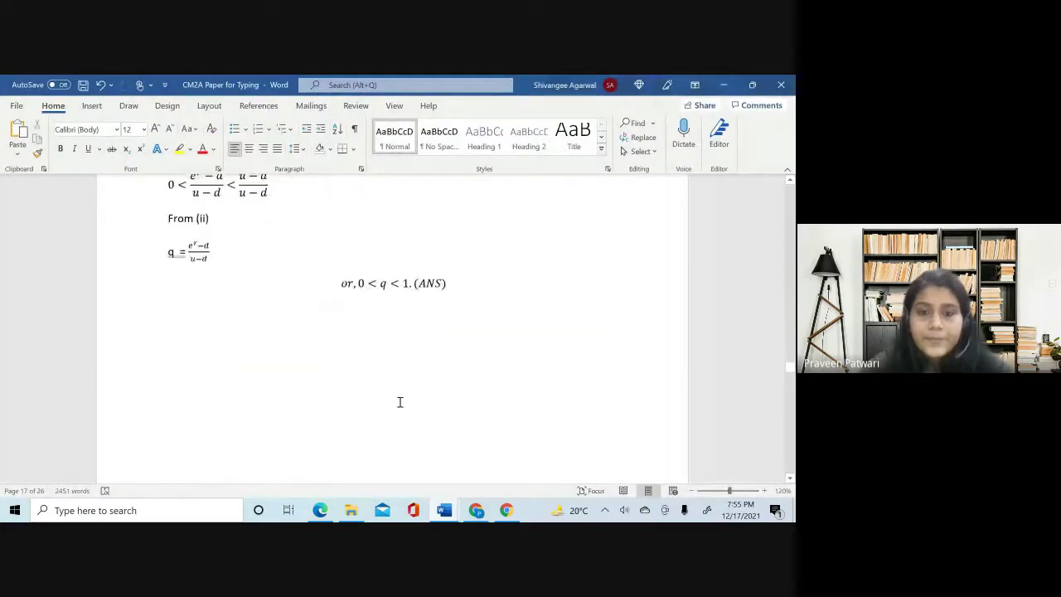
{"action": "scroll", "coordinate": [400, 402], "scroll_direction": "up", "scroll_amount": 8}
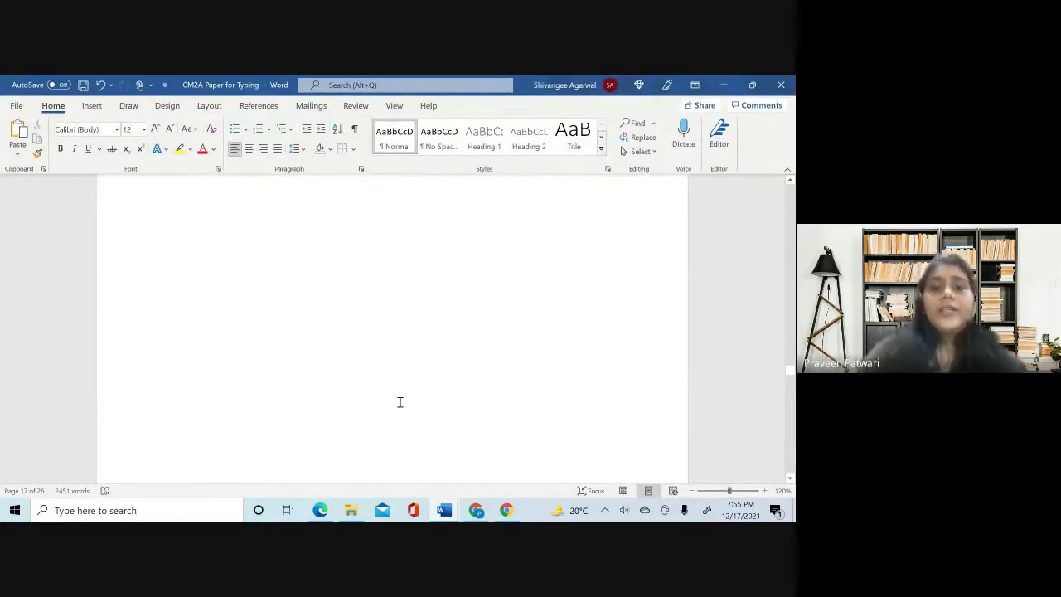
{"action": "scroll", "coordinate": [432, 424], "scroll_direction": "down", "scroll_amount": 1}
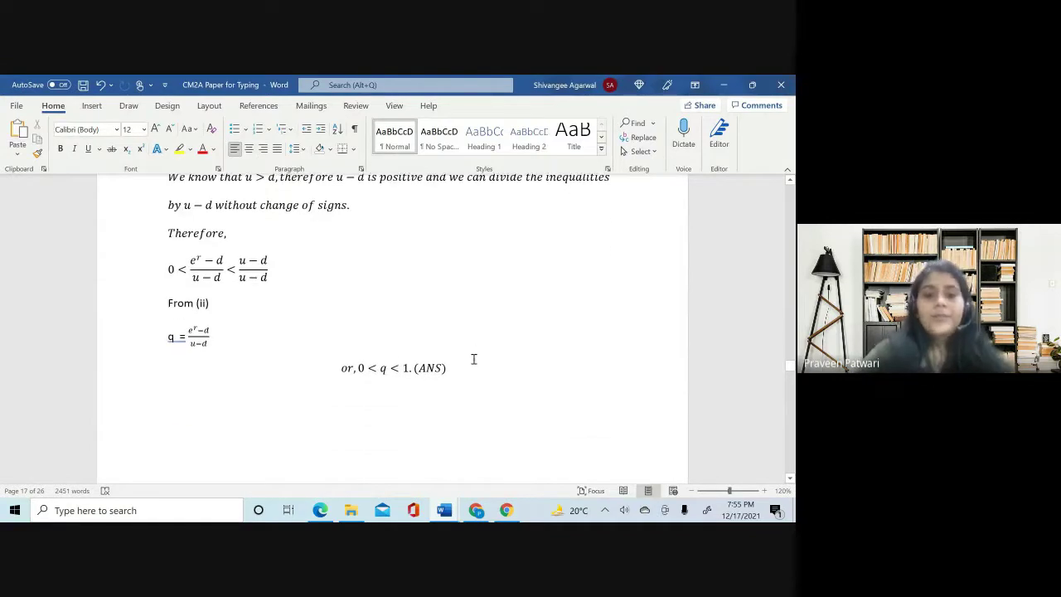
{"action": "left_click_drag", "start_coordinate": [448, 368], "coordinate": [331, 371]}
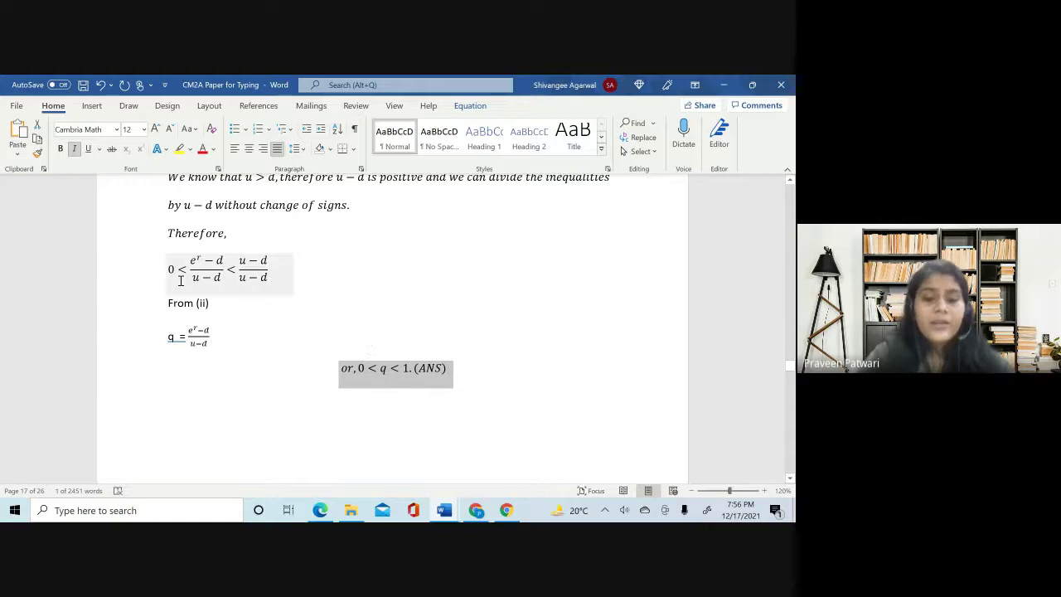
{"action": "key", "text": "ctrl+b"}
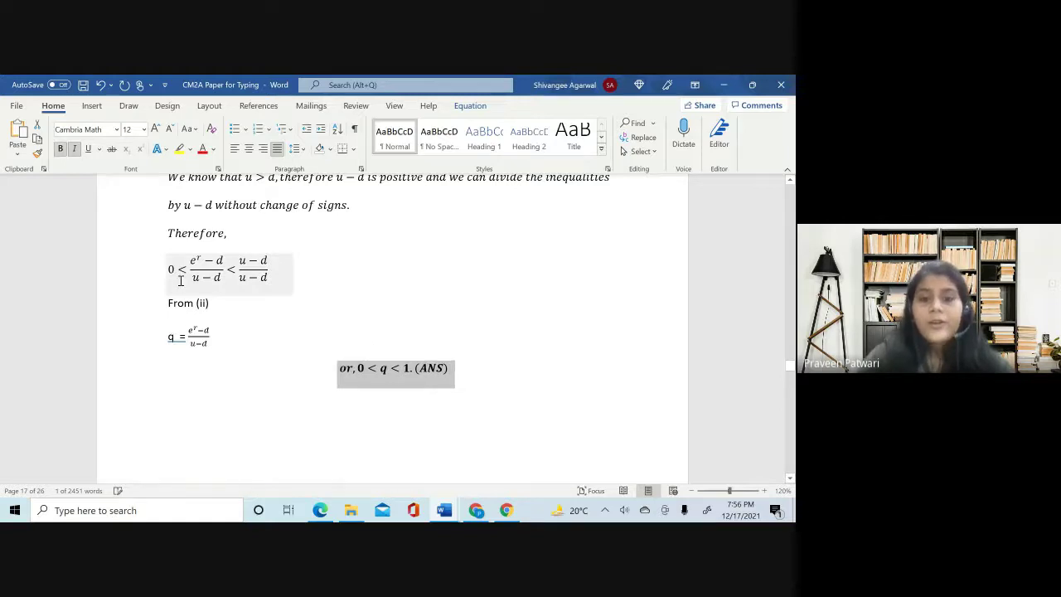
{"action": "left_click", "coordinate": [462, 368]}
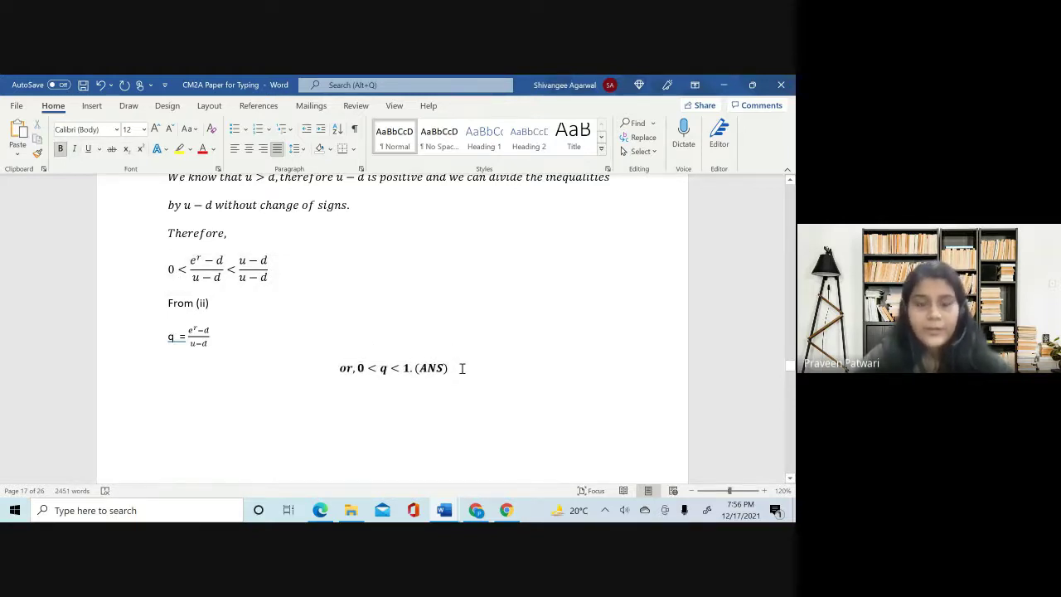
- Examine Answer 8's variance, downside semivariance and expected shortfall formulas, the loss probability working and the worded explanation of VaR's weaknesses
{"action": "scroll", "coordinate": [462, 368], "scroll_direction": "down", "scroll_amount": 3}
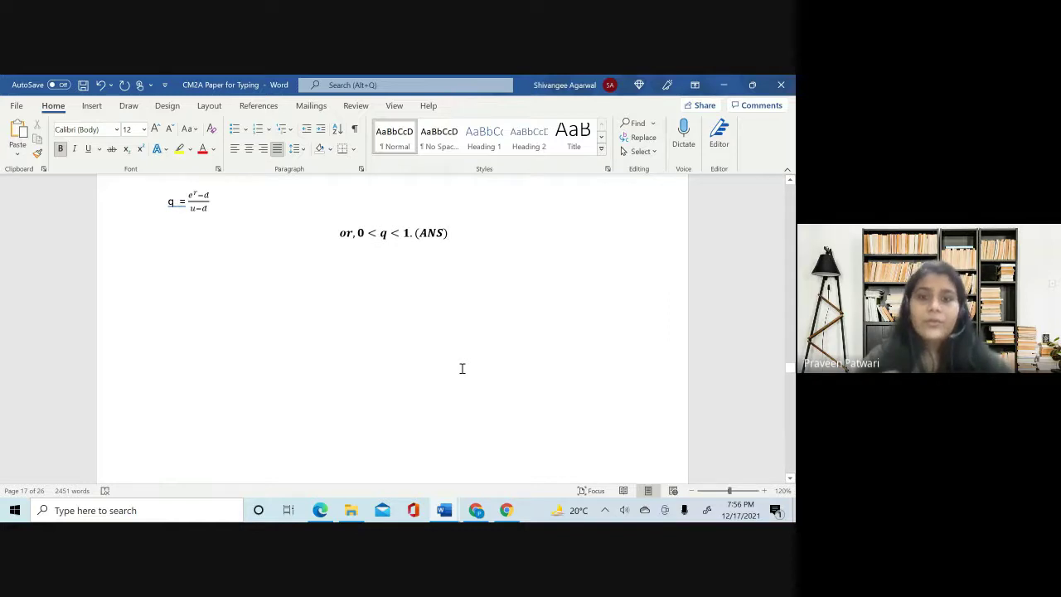
{"action": "scroll", "coordinate": [469, 325], "scroll_direction": "up", "scroll_amount": 1}
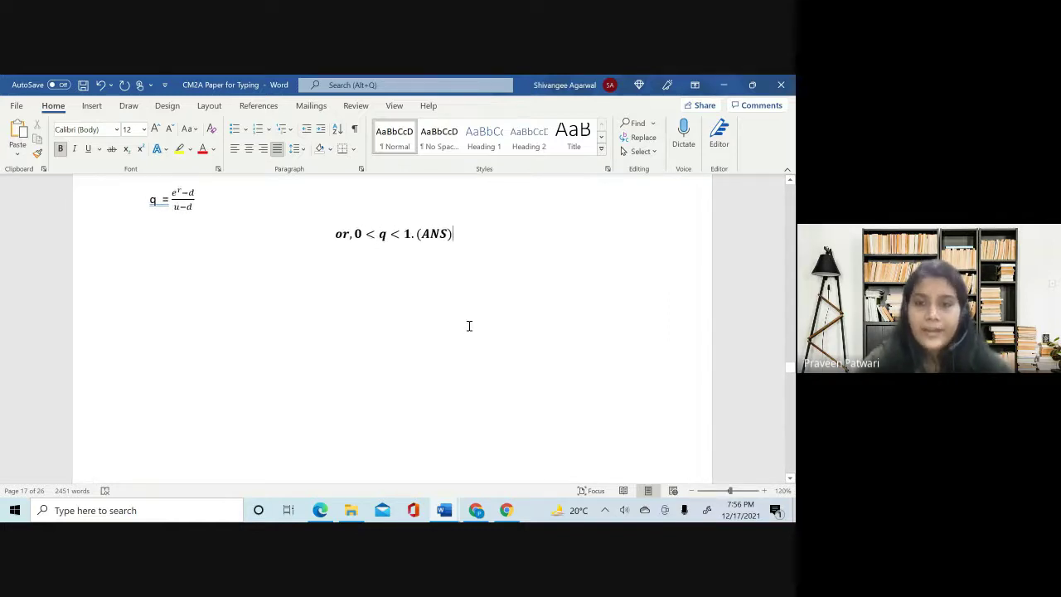
{"action": "scroll", "coordinate": [468, 326], "scroll_direction": "down", "scroll_amount": 10}
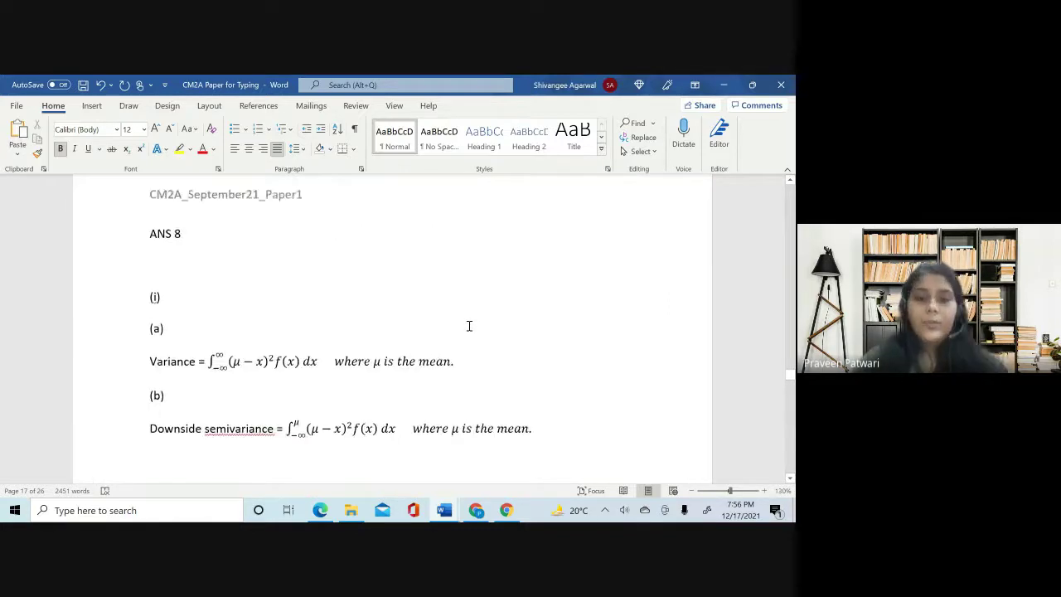
{"action": "scroll", "coordinate": [468, 325], "scroll_direction": "up", "scroll_amount": 4}
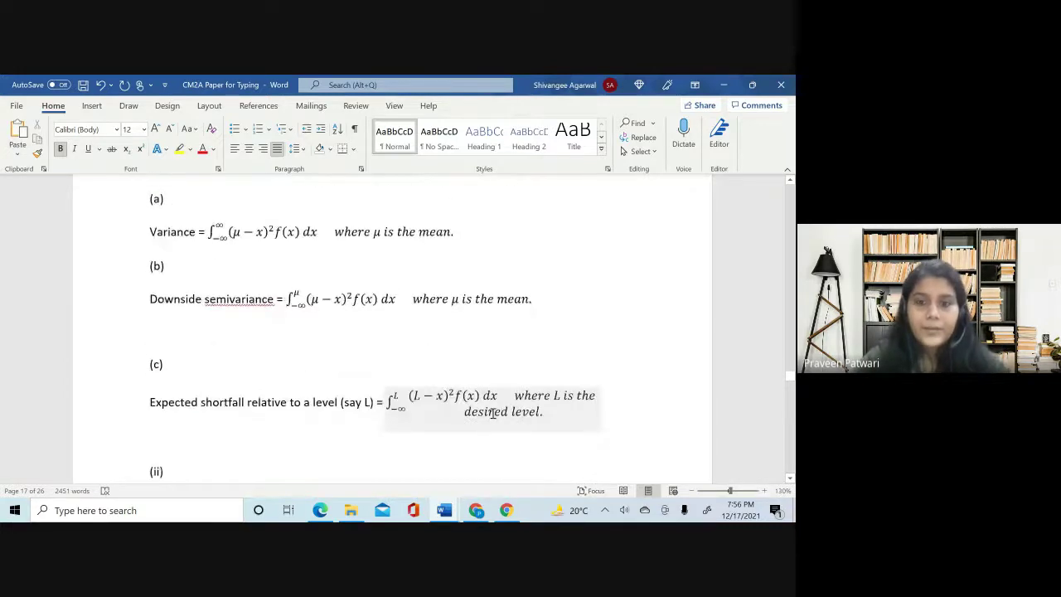
{"action": "scroll", "coordinate": [384, 426], "scroll_direction": "down", "scroll_amount": 7}
{"action": "scroll", "coordinate": [385, 426], "scroll_direction": "down", "scroll_amount": 3}
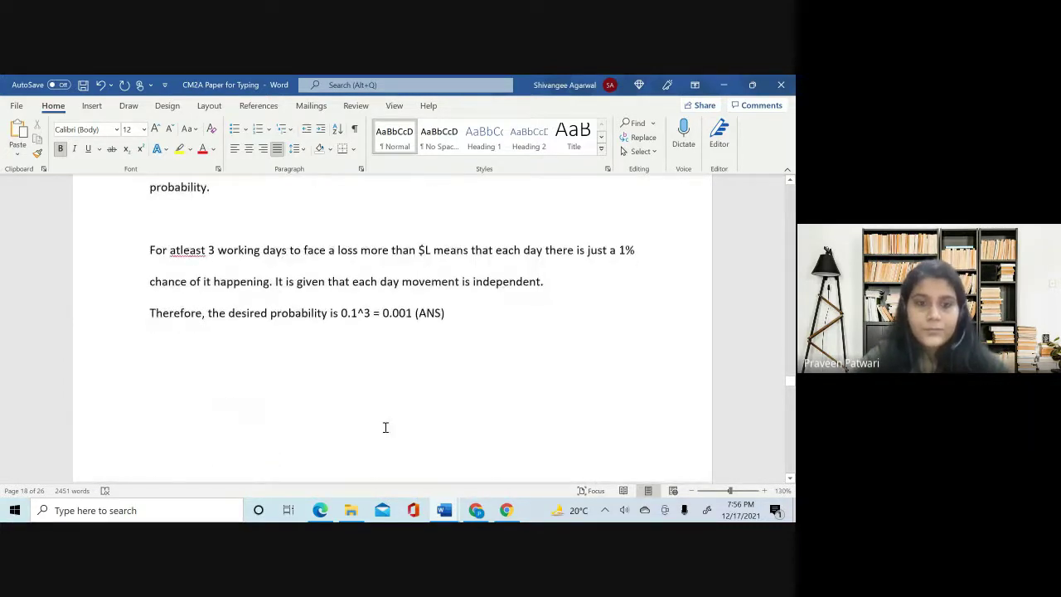
{"action": "scroll", "coordinate": [384, 427], "scroll_direction": "down", "scroll_amount": 12}
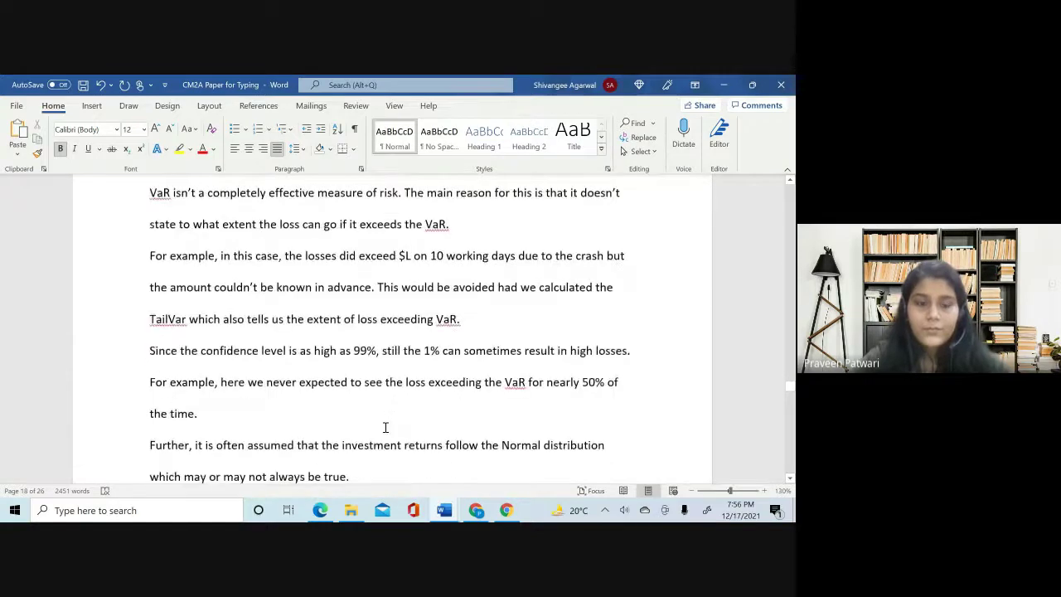
{"action": "scroll", "coordinate": [384, 427], "scroll_direction": "down", "scroll_amount": 5}
{"action": "scroll", "coordinate": [384, 427], "scroll_direction": "up", "scroll_amount": 4}
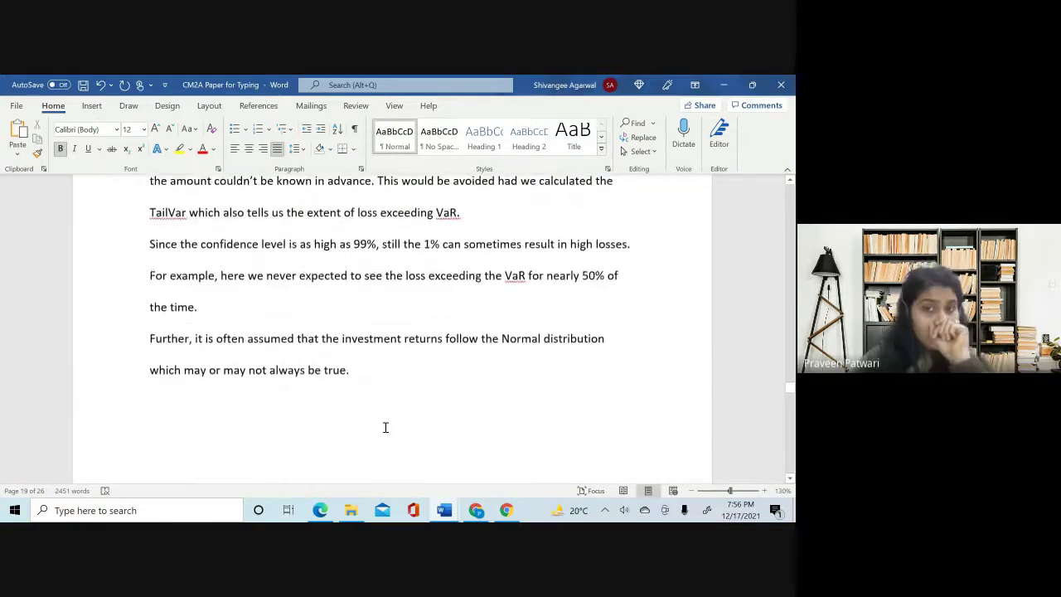
- Select the term TailVar in Answer 8's VaR explanation, then clear the selection and view the end of the answer
{"action": "left_click", "coordinate": [444, 236]}
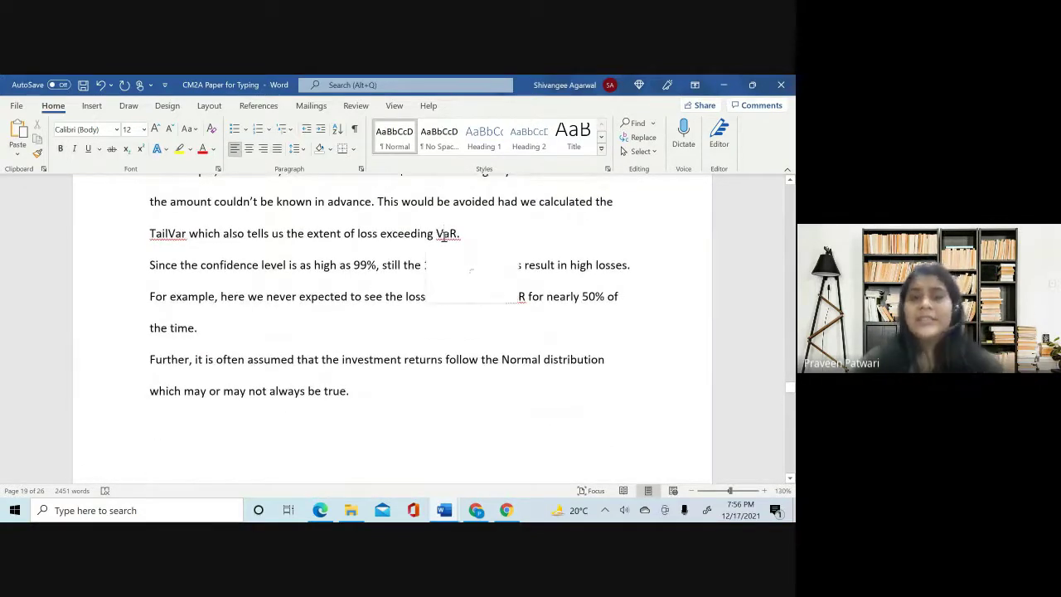
{"action": "left_click_drag", "start_coordinate": [147, 233], "coordinate": [190, 234]}
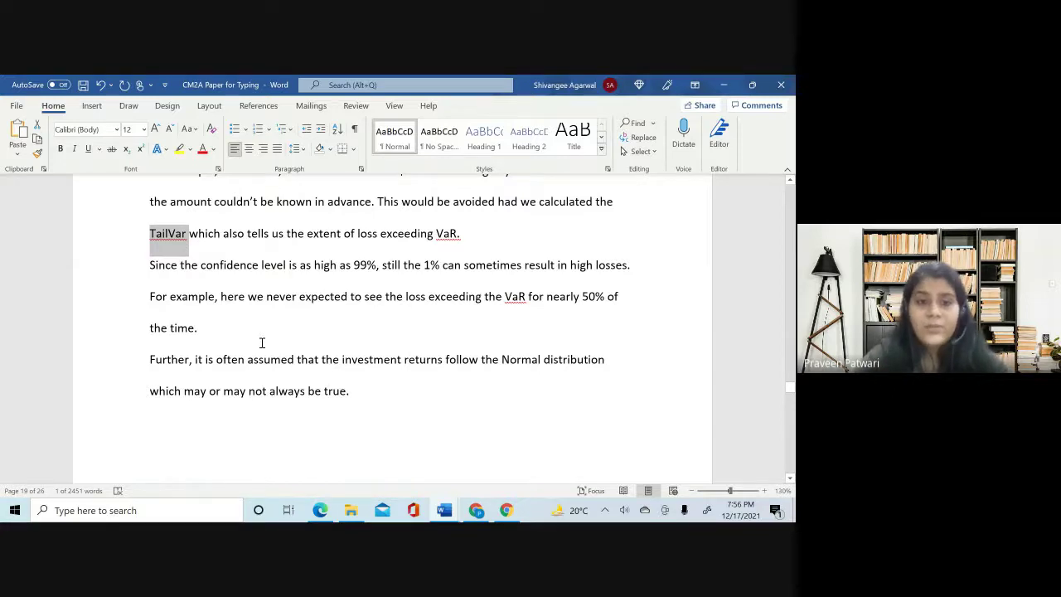
{"action": "left_click", "coordinate": [530, 307]}
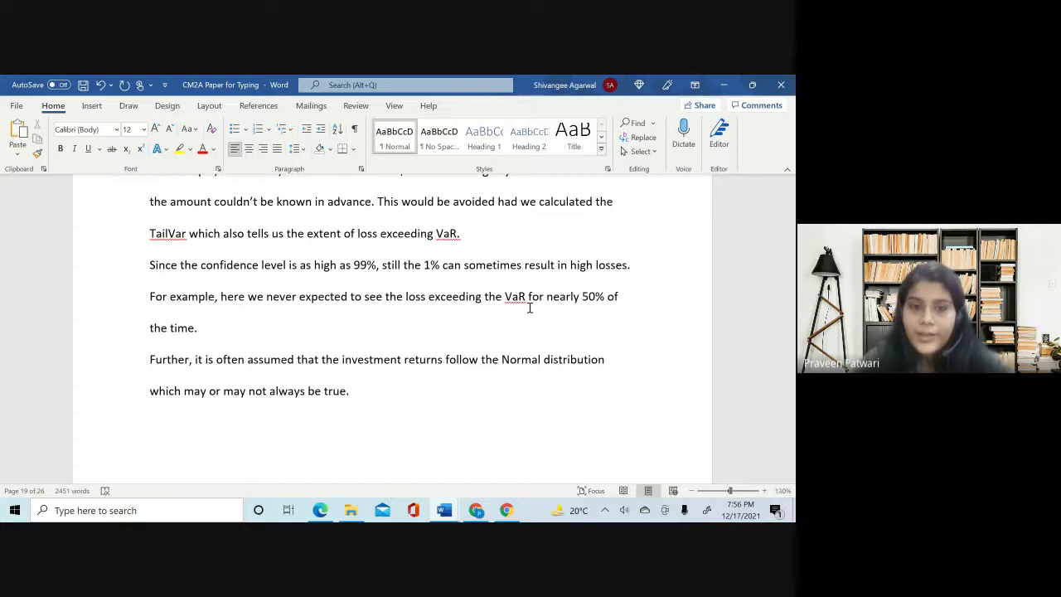
{"action": "scroll", "coordinate": [530, 306], "scroll_direction": "down", "scroll_amount": 1}
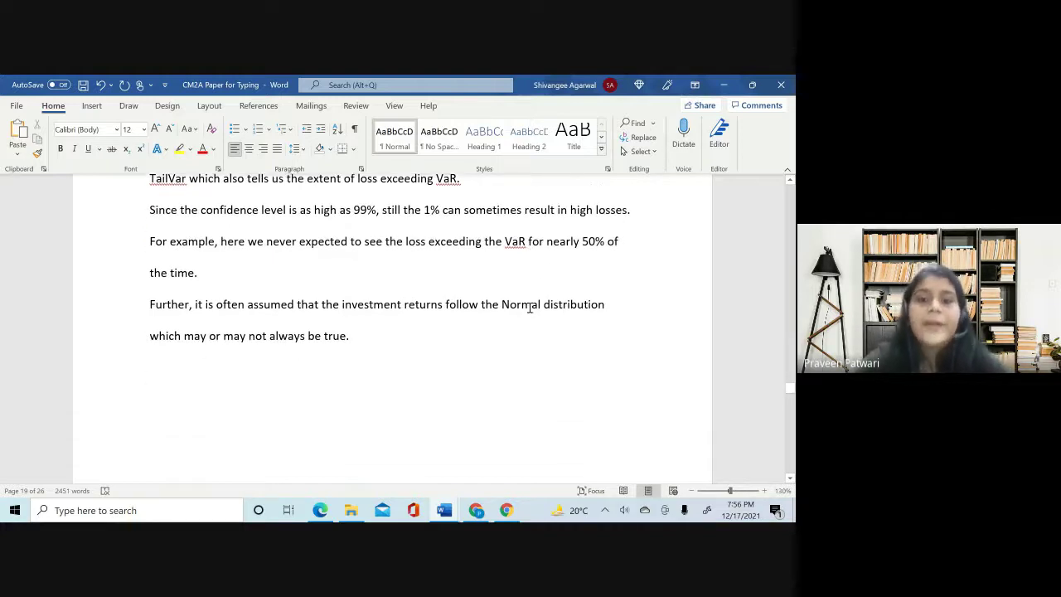
- Examine the plain-text j and s^2 formulas of Answer 9 and the part (ii) working through to the i2 and i1 answers
{"action": "scroll", "coordinate": [529, 307], "scroll_direction": "down", "scroll_amount": 10}
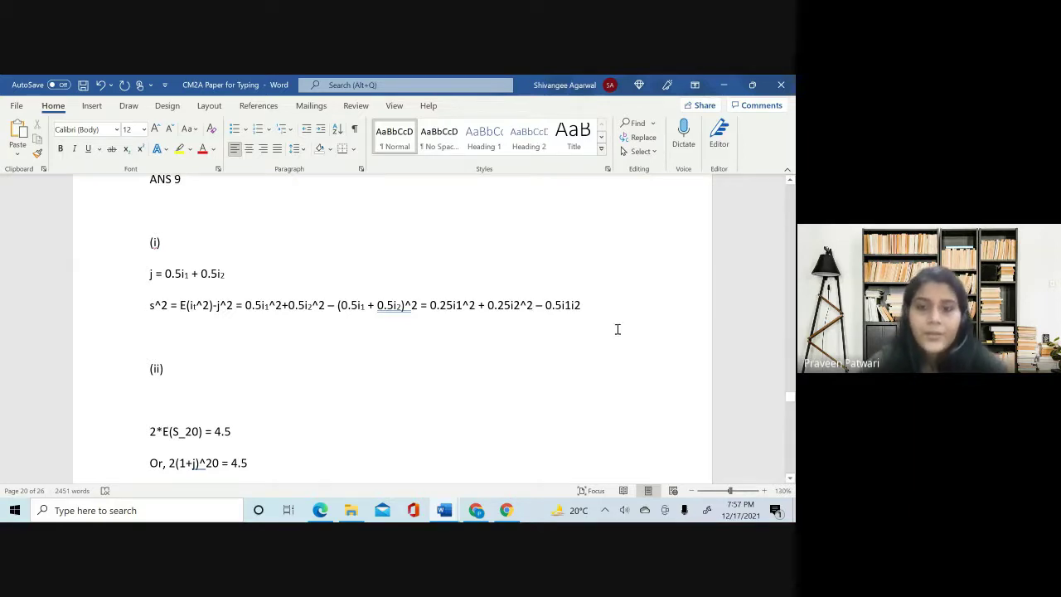
{"action": "scroll", "coordinate": [451, 356], "scroll_direction": "down", "scroll_amount": 10}
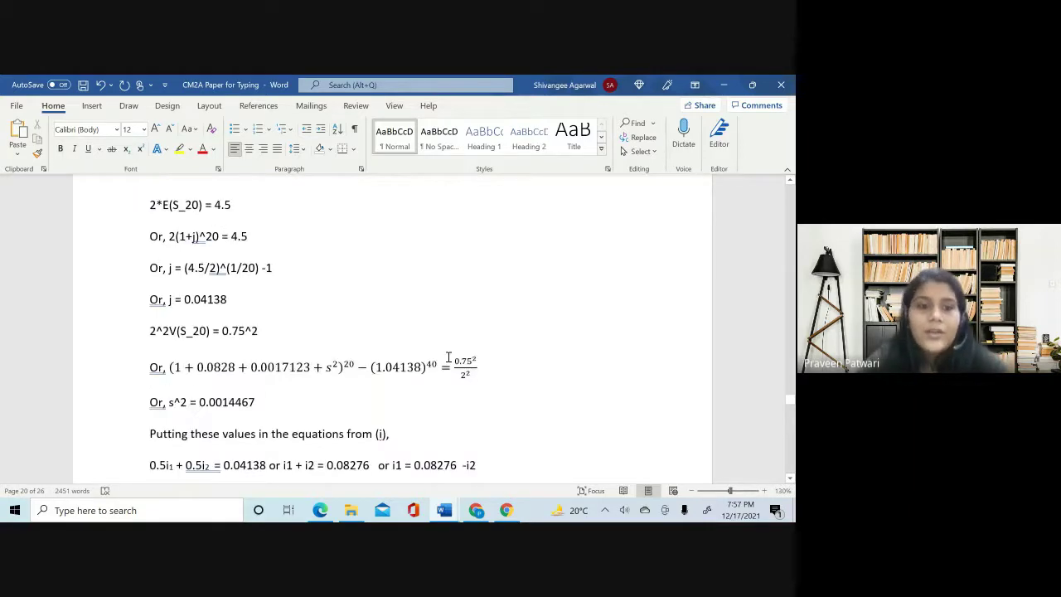
{"action": "scroll", "coordinate": [447, 356], "scroll_direction": "down", "scroll_amount": 6}
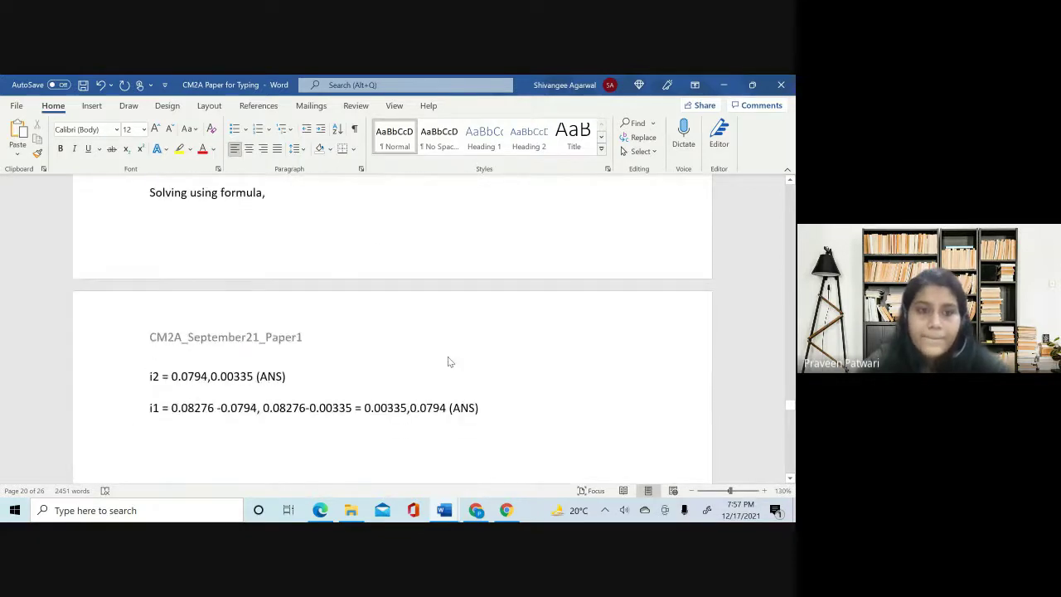
{"action": "scroll", "coordinate": [447, 360], "scroll_direction": "up", "scroll_amount": 3}
{"action": "scroll", "coordinate": [448, 358], "scroll_direction": "down", "scroll_amount": 6}
{"action": "scroll", "coordinate": [447, 356], "scroll_direction": "down", "scroll_amount": 2}
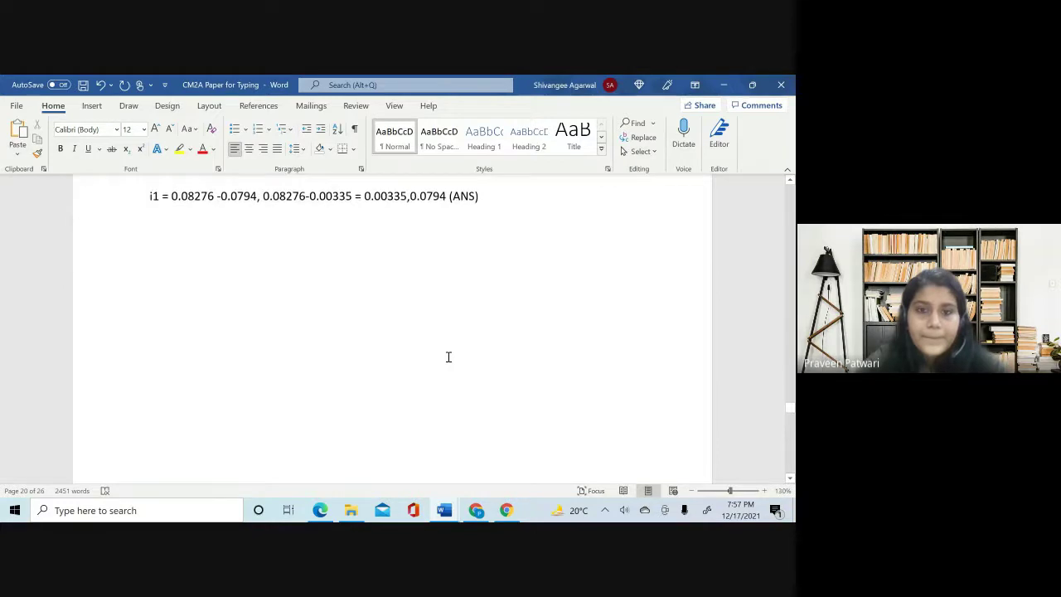
{"action": "scroll", "coordinate": [448, 356], "scroll_direction": "up", "scroll_amount": 6}
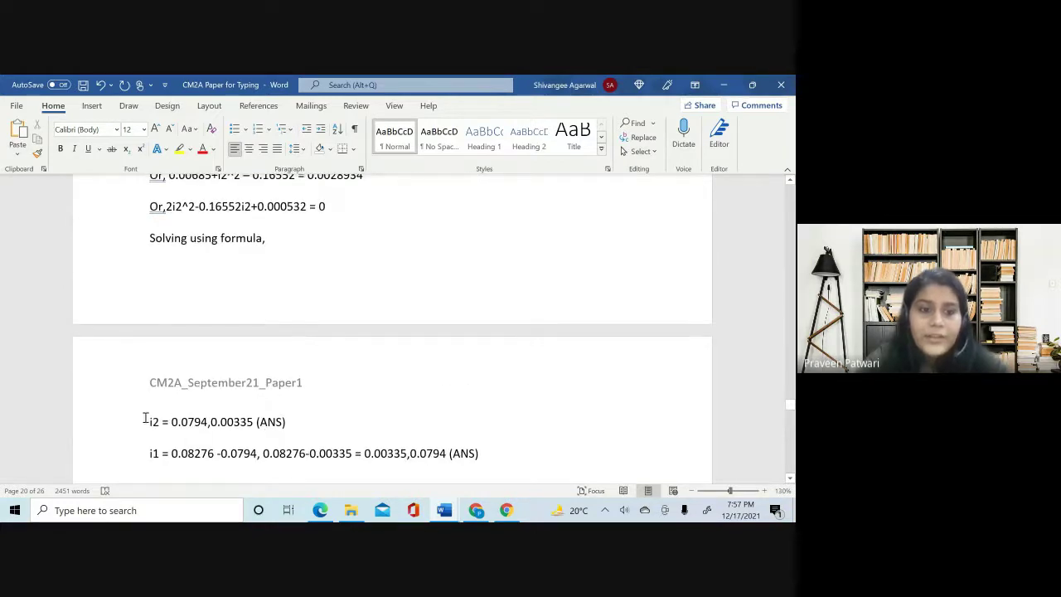
- Select i2 in Answer 9's final answer and the subscripted i1 and i2 terms in the 0.5i1 + 0.5i2 equation to compare their notation
{"action": "mouse_move", "coordinate": [149, 422]}
{"action": "left_mouse_down"}
{"action": "mouse_move", "coordinate": [170, 424]}
{"action": "mouse_move", "coordinate": [162, 427]}
{"action": "left_mouse_up"}
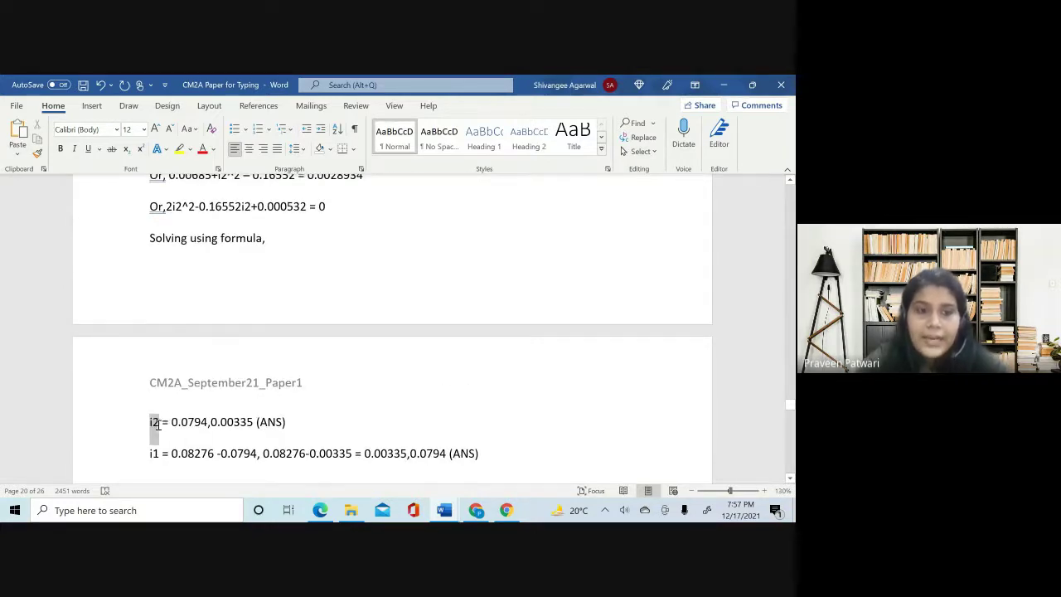
{"action": "scroll", "coordinate": [330, 245], "scroll_direction": "up", "scroll_amount": 1}
{"action": "scroll", "coordinate": [330, 245], "scroll_direction": "up", "scroll_amount": 3}
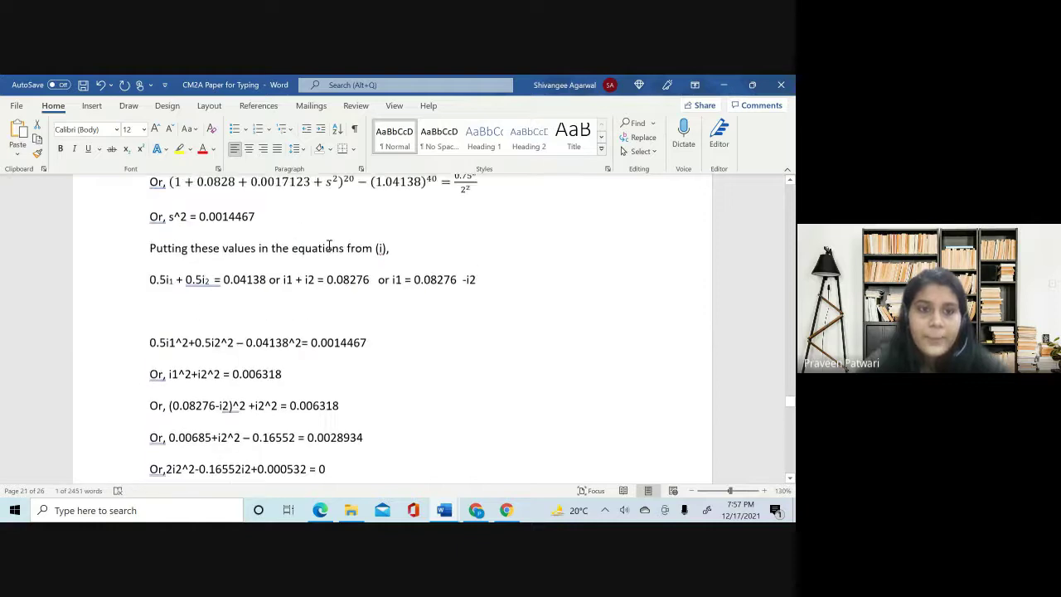
{"action": "left_click_drag", "start_coordinate": [161, 282], "coordinate": [212, 281]}
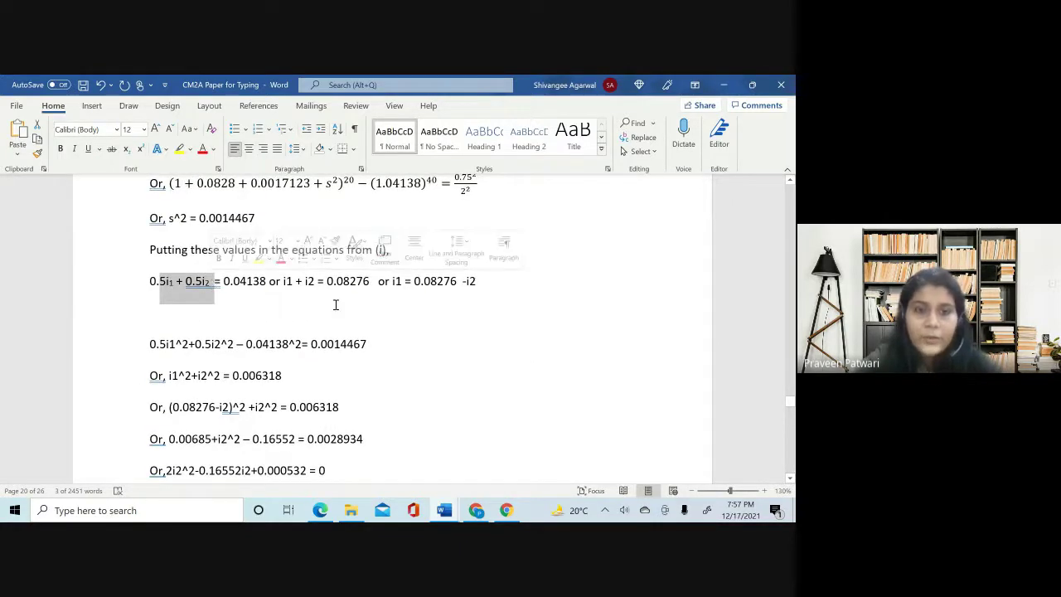
{"action": "scroll", "coordinate": [357, 344], "scroll_direction": "down", "scroll_amount": 3}
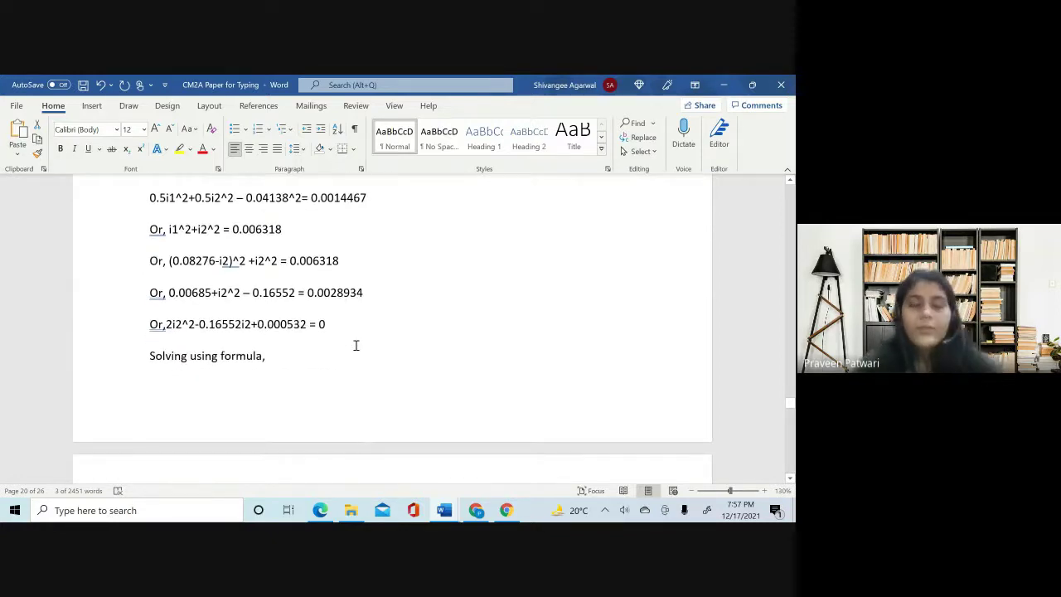
{"action": "scroll", "coordinate": [356, 345], "scroll_direction": "down", "scroll_amount": 3}
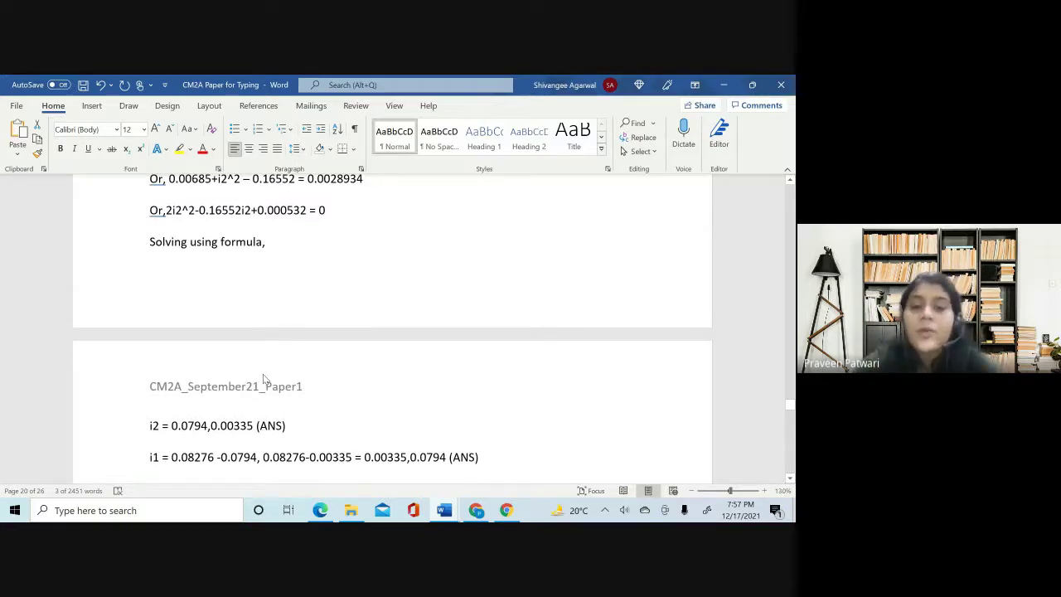
- Switch to Document1 and review the table of standard keyboard notation, from general symbols through subscripts, exponentials, Greek letters and derivatives
{"action": "mouse_move", "coordinate": [447, 513]}
{"action": "left_click", "coordinate": [414, 479]}
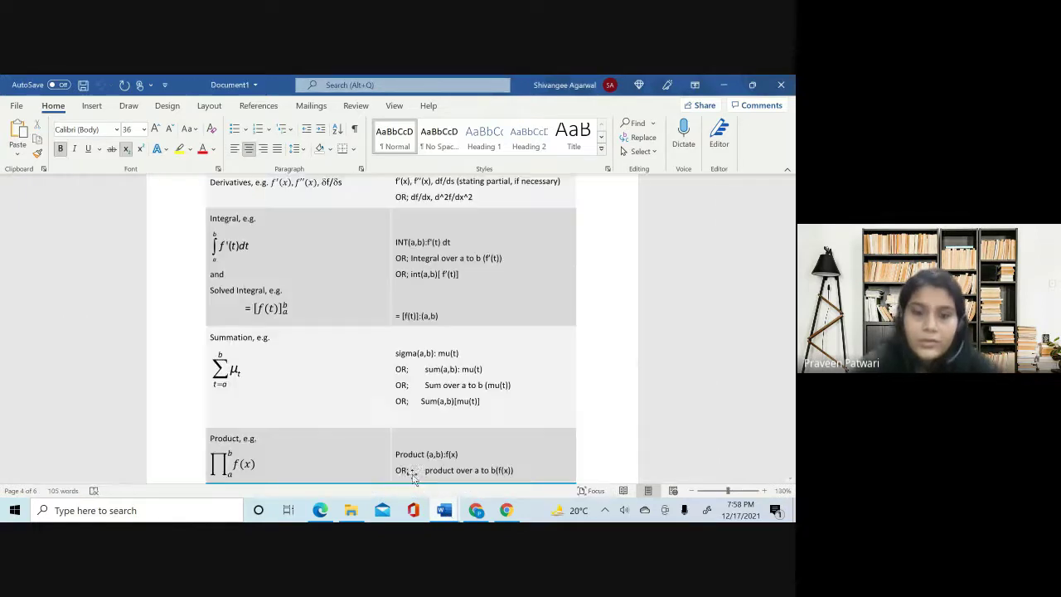
{"action": "scroll", "coordinate": [388, 249], "scroll_direction": "up", "scroll_amount": 2}
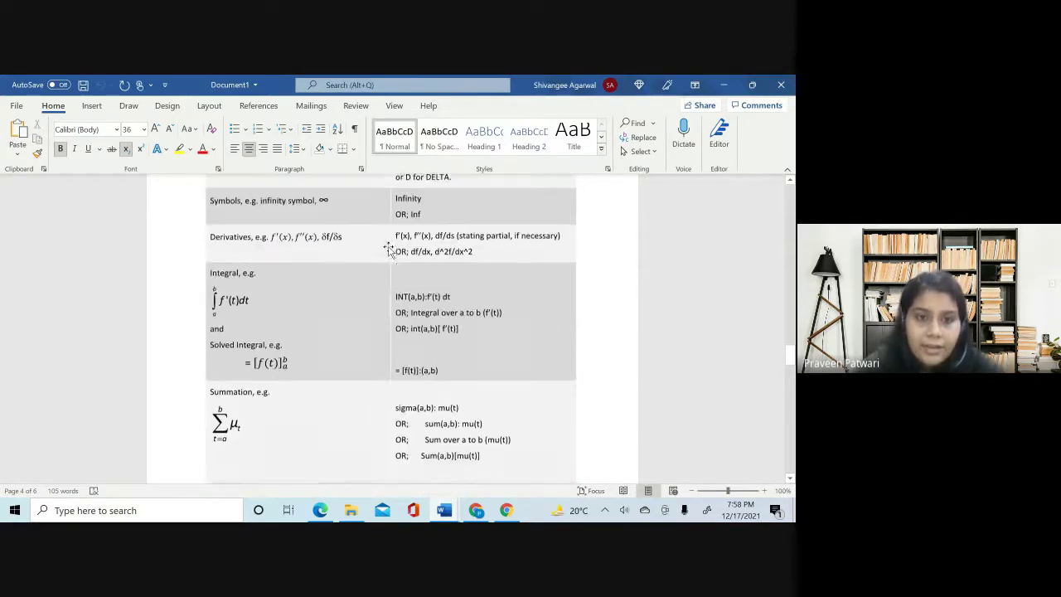
{"action": "scroll", "coordinate": [387, 249], "scroll_direction": "up", "scroll_amount": 5}
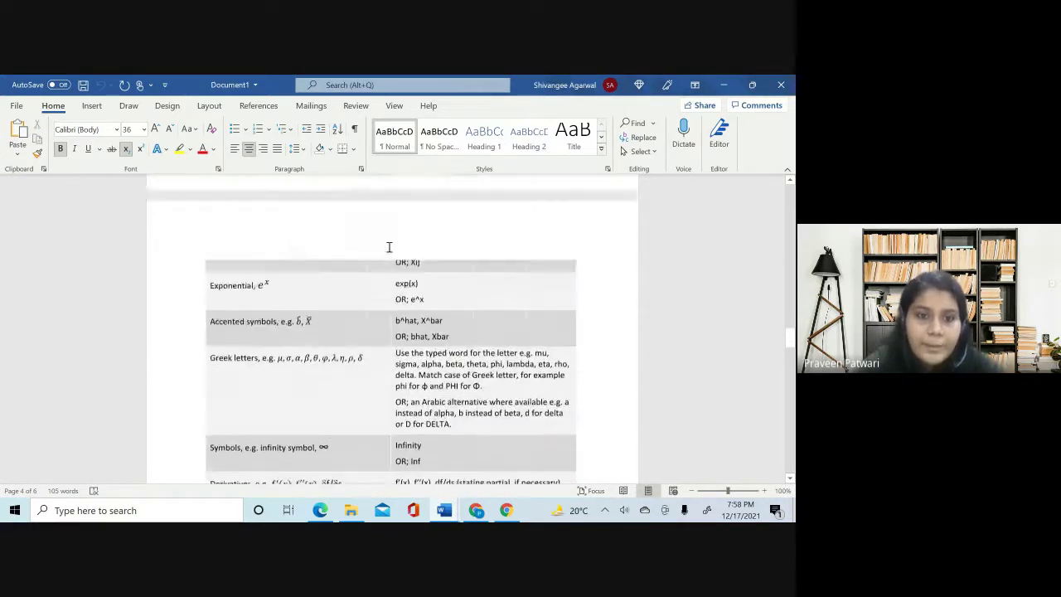
{"action": "scroll", "coordinate": [388, 249], "scroll_direction": "up", "scroll_amount": 10}
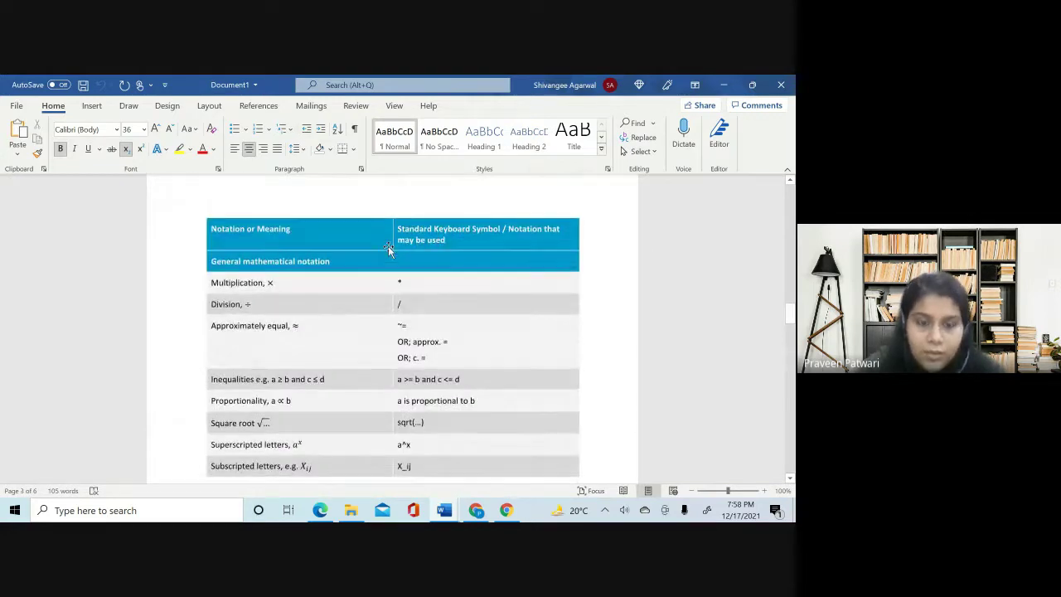
{"action": "scroll", "coordinate": [388, 248], "scroll_direction": "down", "scroll_amount": 4}
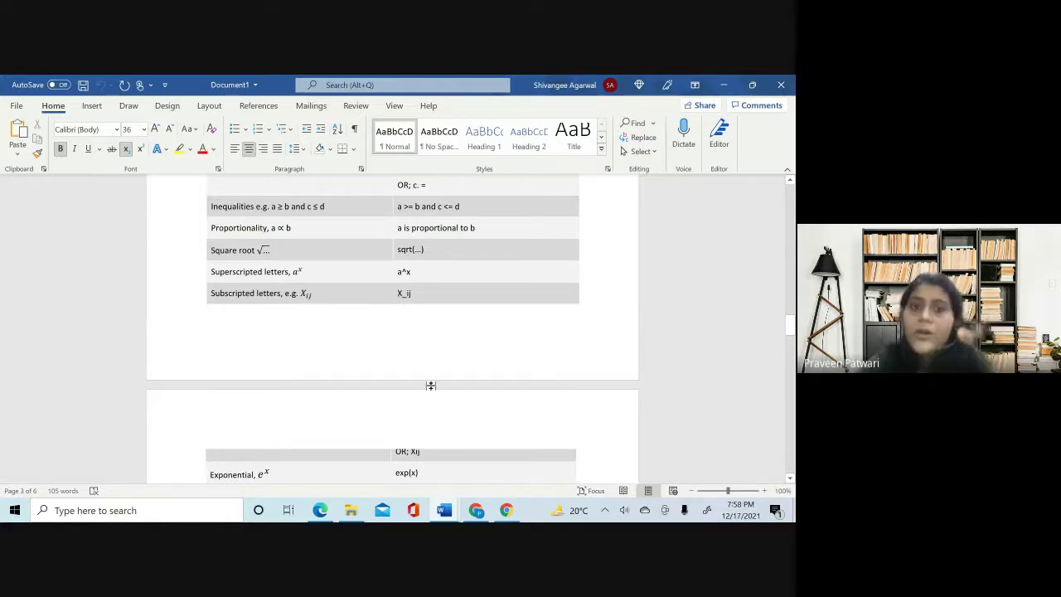
{"action": "scroll", "coordinate": [430, 386], "scroll_direction": "down", "scroll_amount": 2}
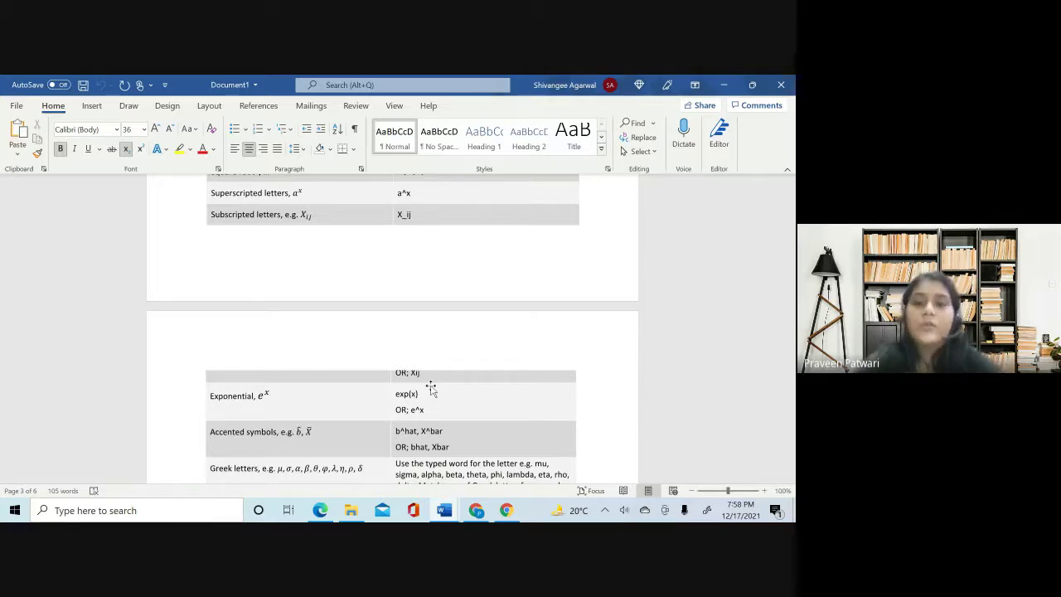
{"action": "scroll", "coordinate": [431, 390], "scroll_direction": "down", "scroll_amount": 5}
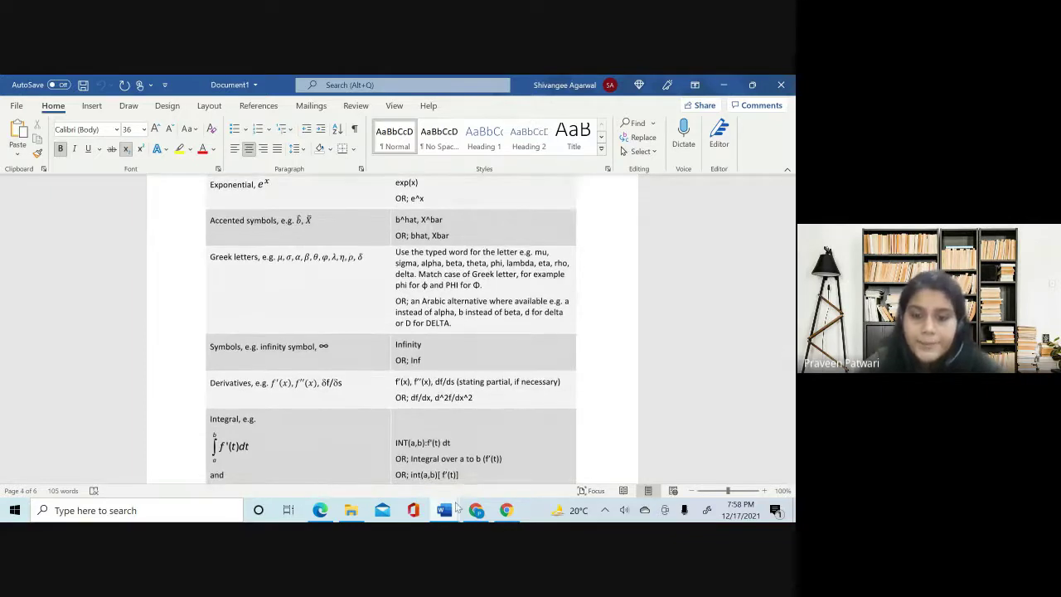
- Return to the CM2A Paper for Typing document and select the "Reference CMP 2019 CM2 Chapter 20 Pg 10" line on page 22
{"action": "mouse_move", "coordinate": [444, 509]}
{"action": "left_click", "coordinate": [580, 437]}
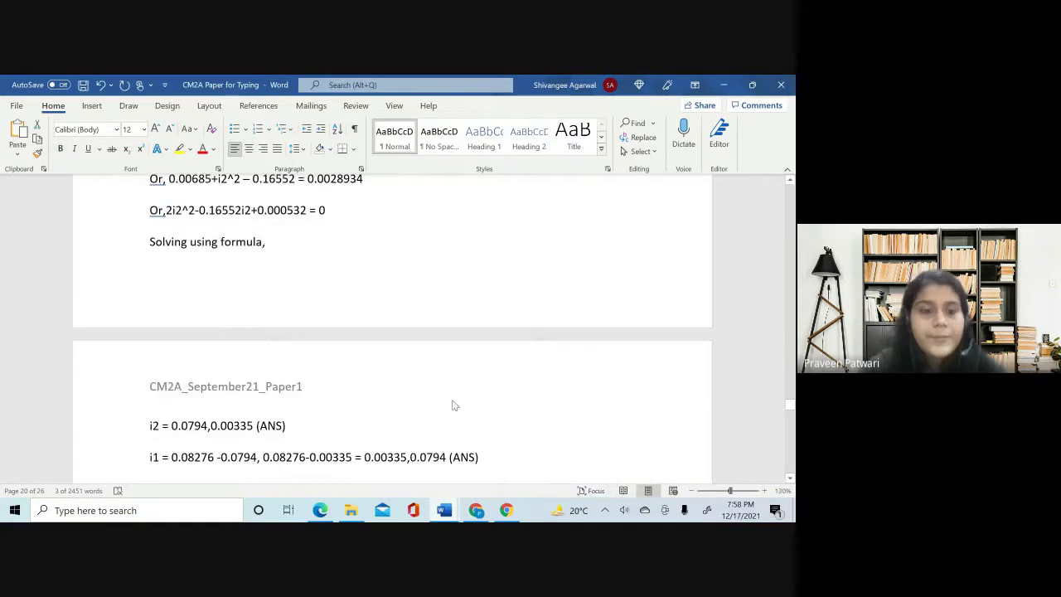
{"action": "scroll", "coordinate": [453, 402], "scroll_direction": "down", "scroll_amount": 6}
{"action": "scroll", "coordinate": [453, 400], "scroll_direction": "down", "scroll_amount": 10}
{"action": "scroll", "coordinate": [452, 401], "scroll_direction": "down", "scroll_amount": 1}
{"action": "scroll", "coordinate": [453, 400], "scroll_direction": "up", "scroll_amount": 2}
{"action": "left_click_drag", "start_coordinate": [399, 385], "coordinate": [142, 383]}
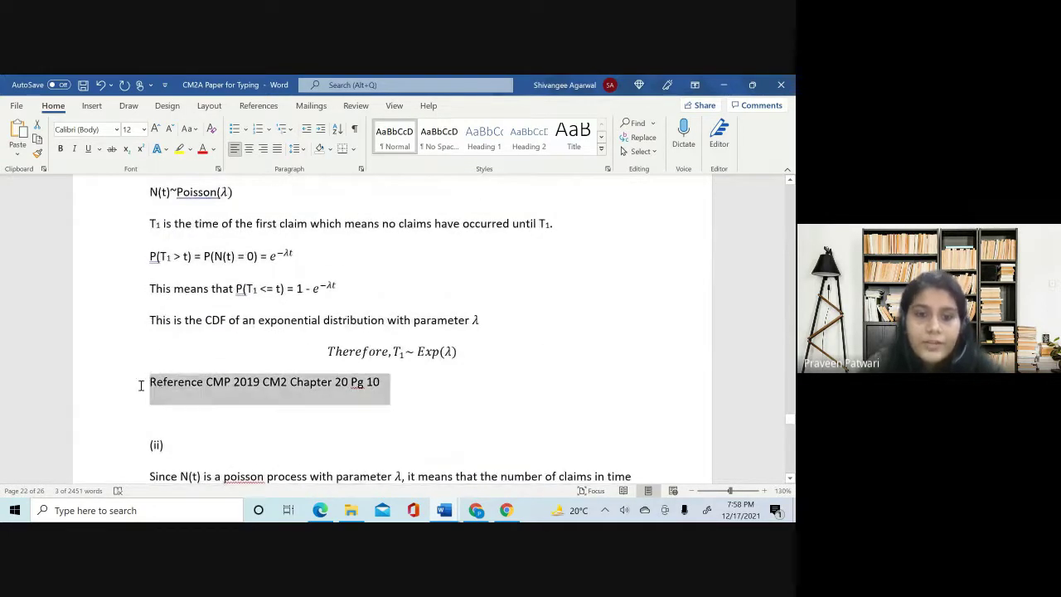
{"action": "left_click", "coordinate": [474, 406]}
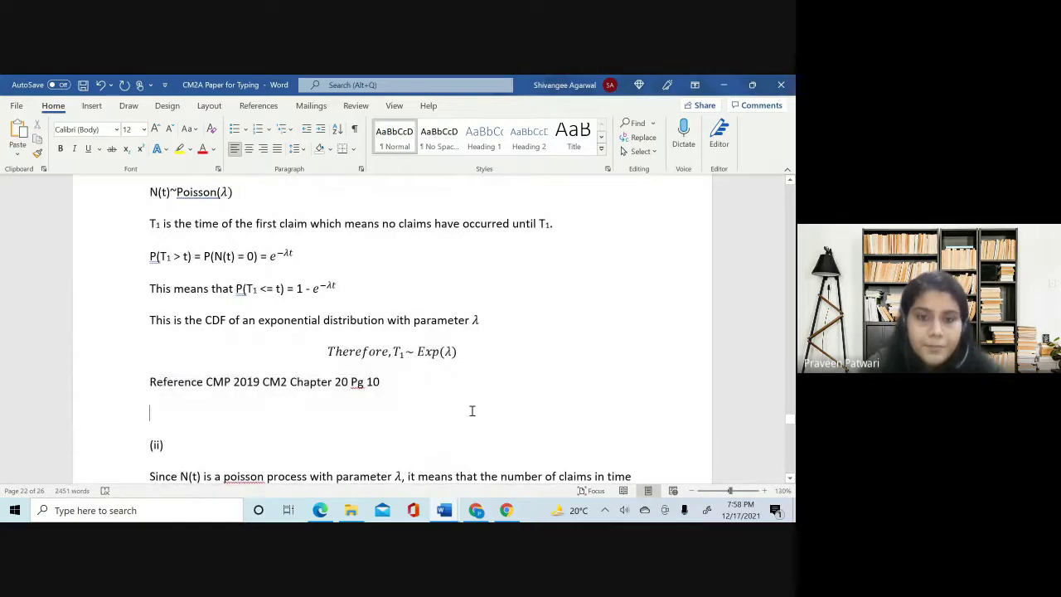
- Left-align the equation "Therefore, T1 ~ Exp(λ)" above the reference line on page 22
{"action": "scroll", "coordinate": [471, 410], "scroll_direction": "down", "scroll_amount": 5}
{"action": "scroll", "coordinate": [461, 343], "scroll_direction": "up", "scroll_amount": 3}
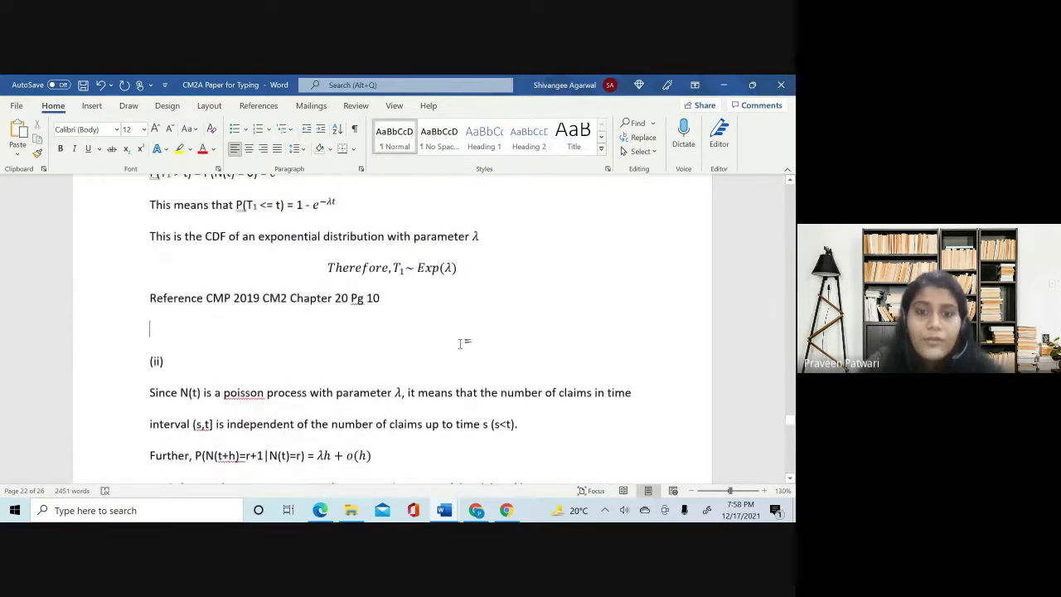
{"action": "left_click", "coordinate": [462, 273]}
{"action": "key", "text": "ctrl+l"}
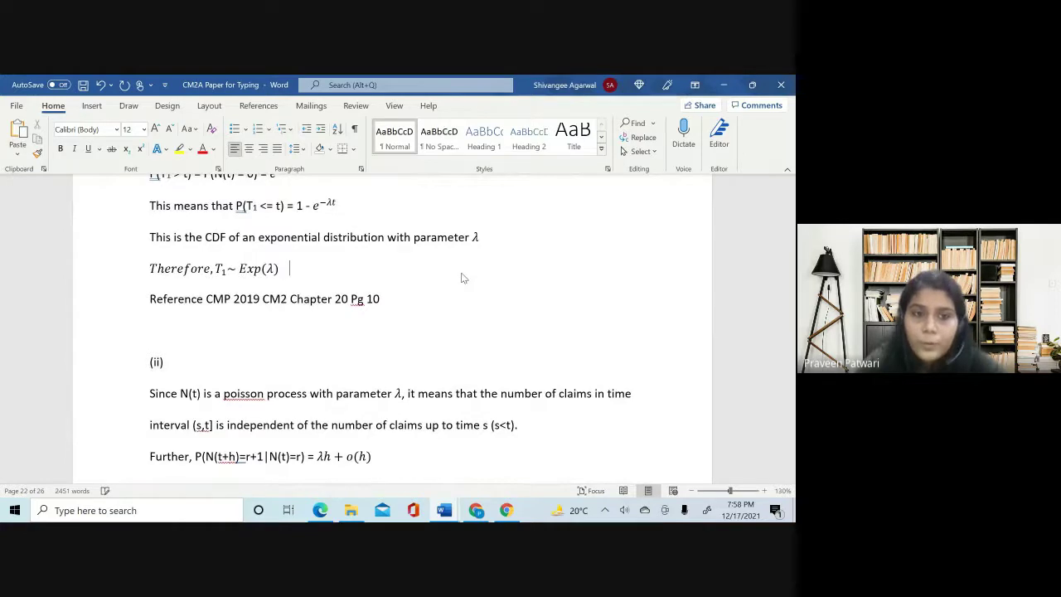
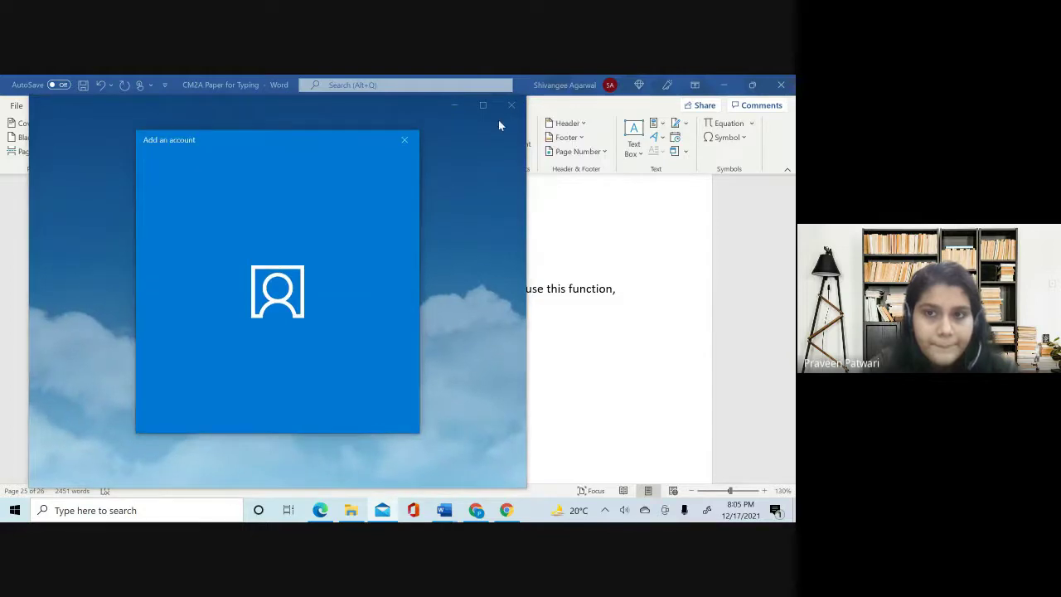
- Dismiss the Add an account dialog and close the Mail window to return to the Word document
{"action": "left_click", "coordinate": [405, 140]}
{"action": "left_click", "coordinate": [509, 105]}
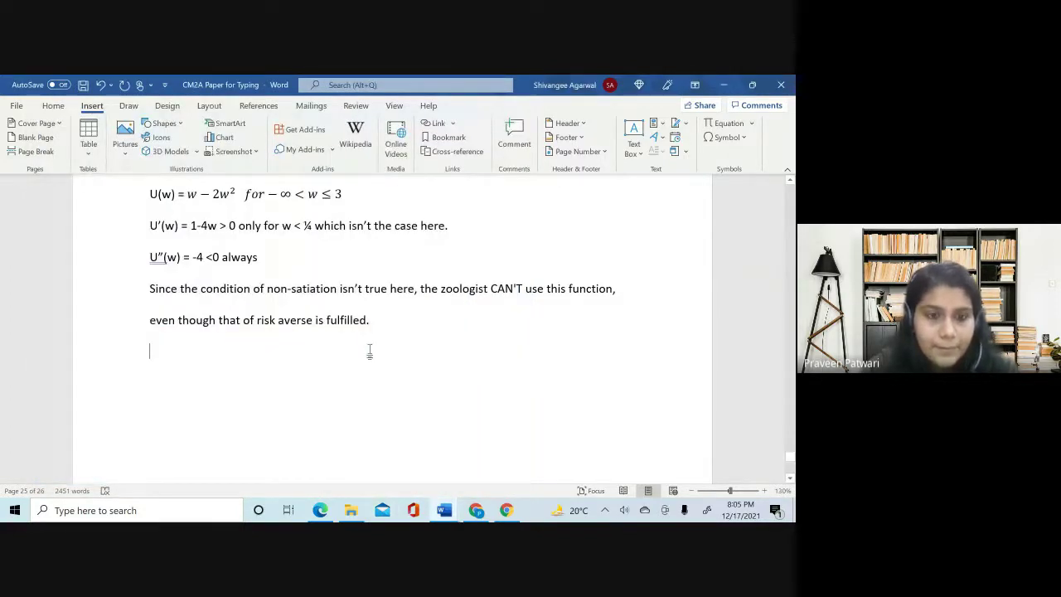
{"action": "left_click", "coordinate": [110, 85]}
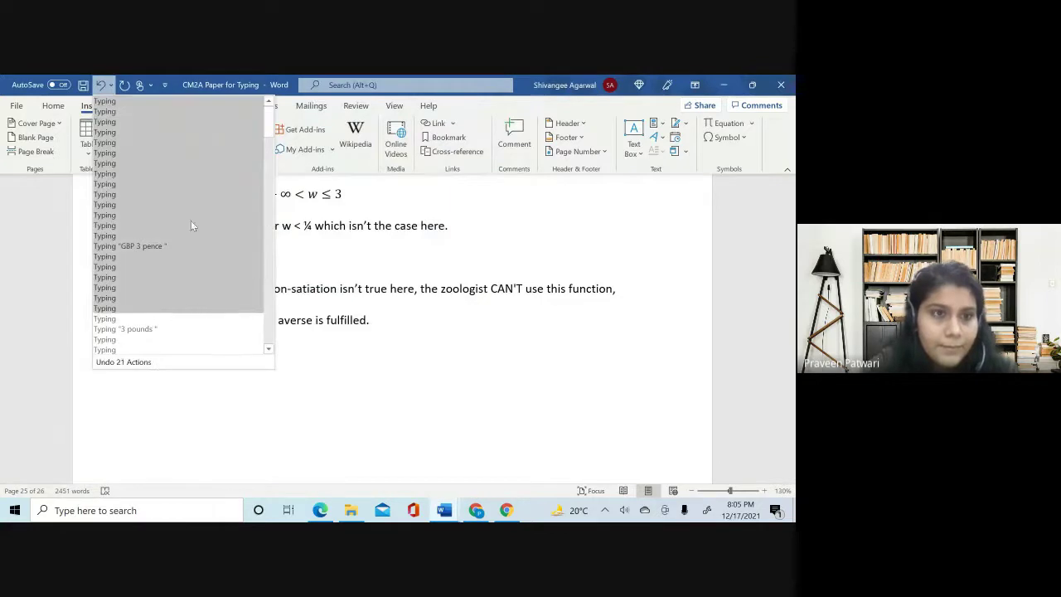
{"action": "left_click", "coordinate": [111, 84]}
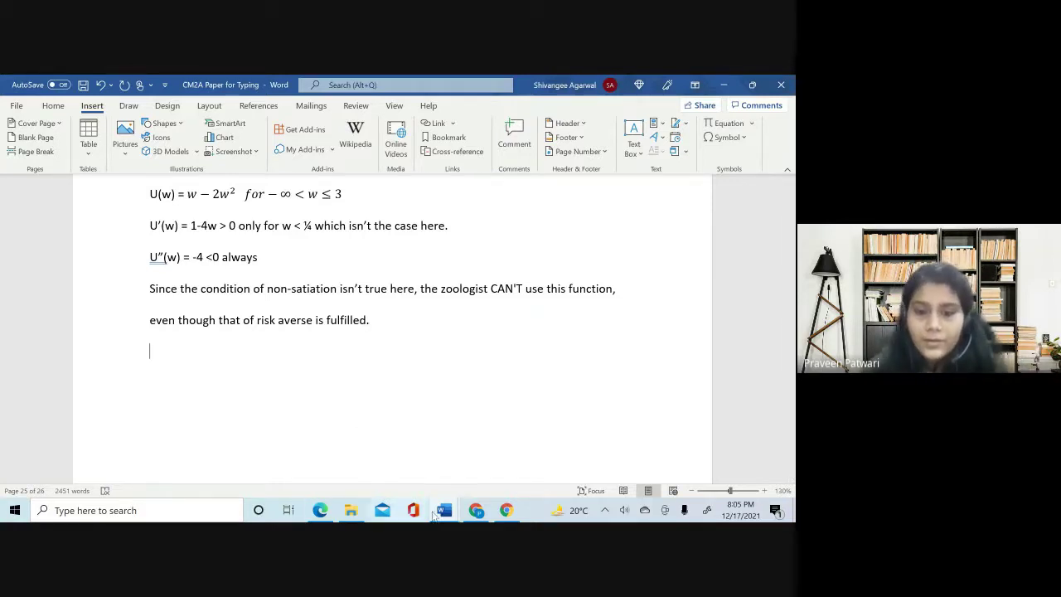
- Check the Google Meet call in Chrome, return to the Word document and dismiss the presenting notification
{"action": "left_click", "coordinate": [474, 511]}
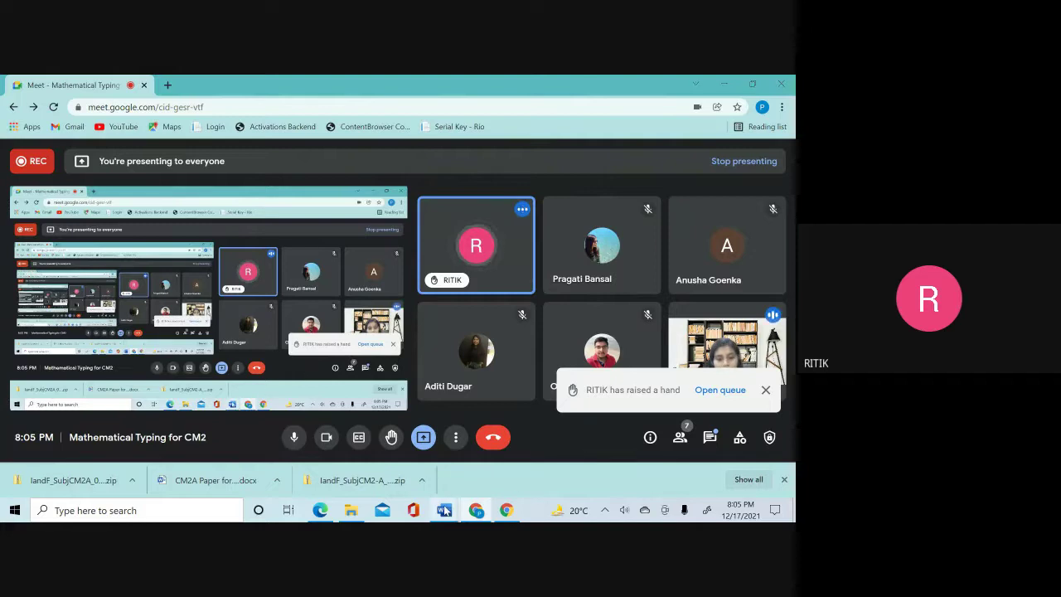
{"action": "mouse_move", "coordinate": [444, 509]}
{"action": "left_click", "coordinate": [500, 471]}
{"action": "scroll", "coordinate": [398, 296], "scroll_direction": "up", "scroll_amount": 2}
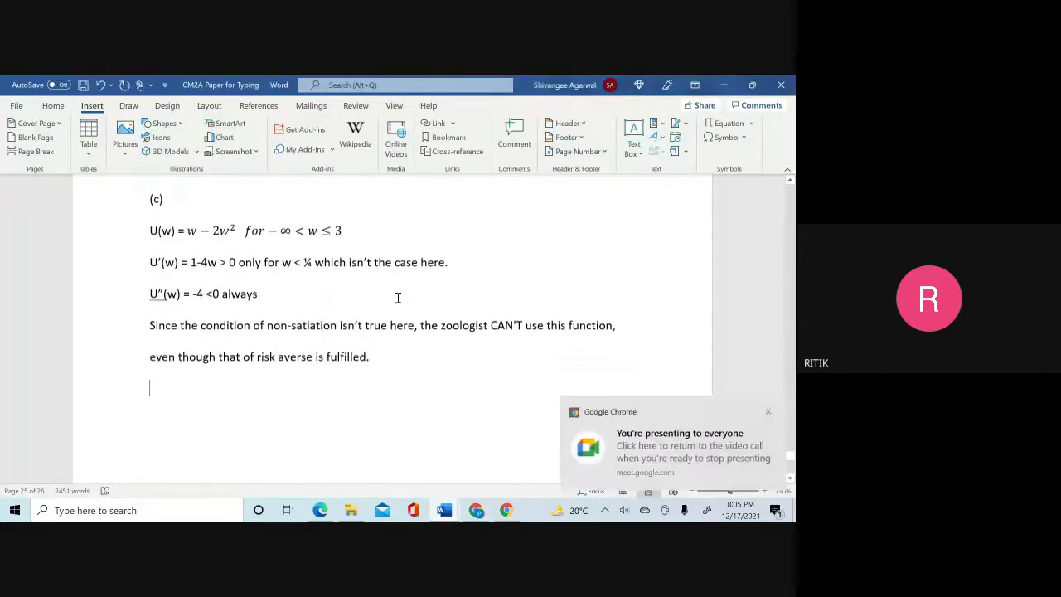
{"action": "left_click", "coordinate": [768, 414]}
- Go back to part (ii) on page 22 and briefly highlight the Poisson process working from "Since N(t)" through its equations
{"action": "scroll", "coordinate": [561, 315], "scroll_direction": "up", "scroll_amount": 12}
{"action": "scroll", "coordinate": [561, 315], "scroll_direction": "up", "scroll_amount": 5}
{"action": "scroll", "coordinate": [562, 315], "scroll_direction": "up", "scroll_amount": 5}
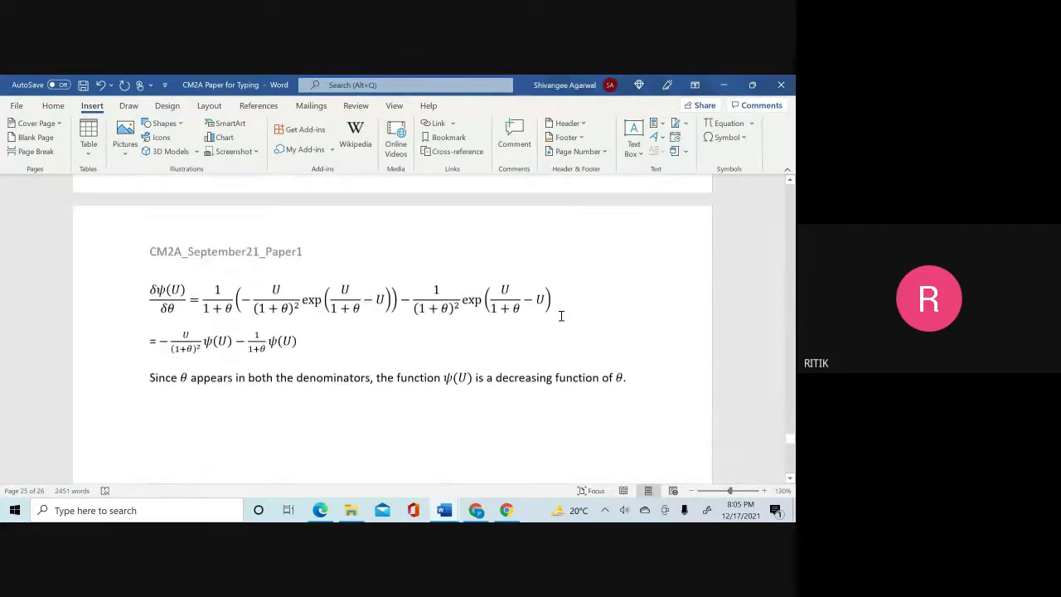
{"action": "scroll", "coordinate": [561, 315], "scroll_direction": "up", "scroll_amount": 15}
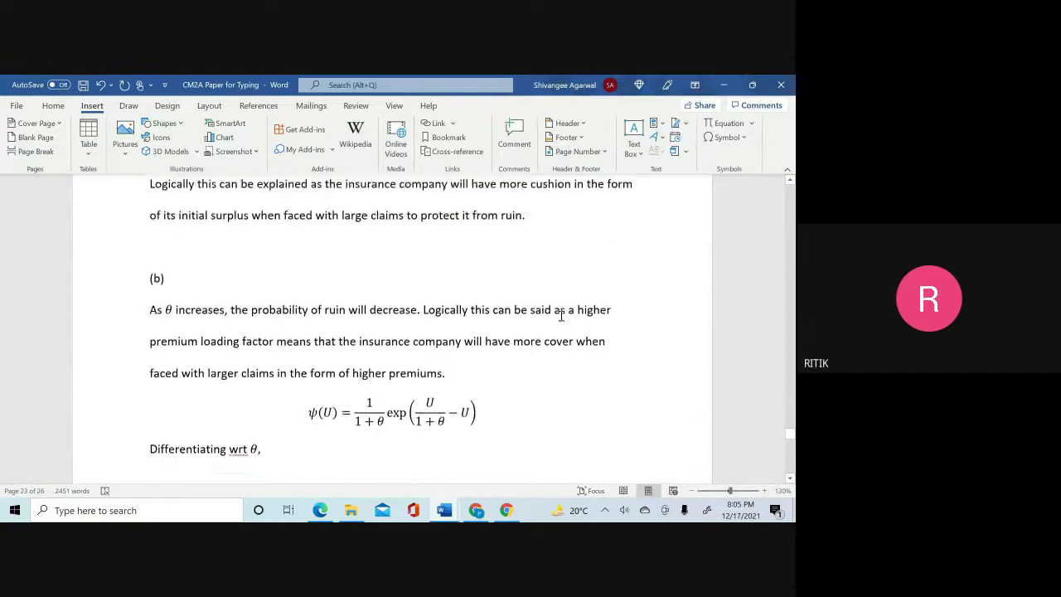
{"action": "scroll", "coordinate": [561, 315], "scroll_direction": "up", "scroll_amount": 10}
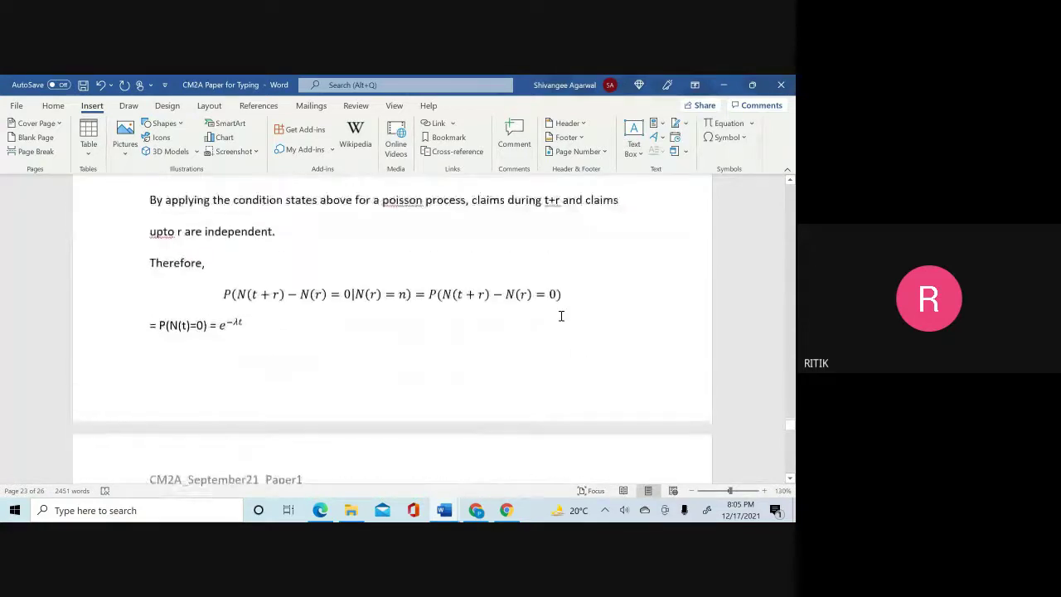
{"action": "scroll", "coordinate": [561, 315], "scroll_direction": "up", "scroll_amount": 4}
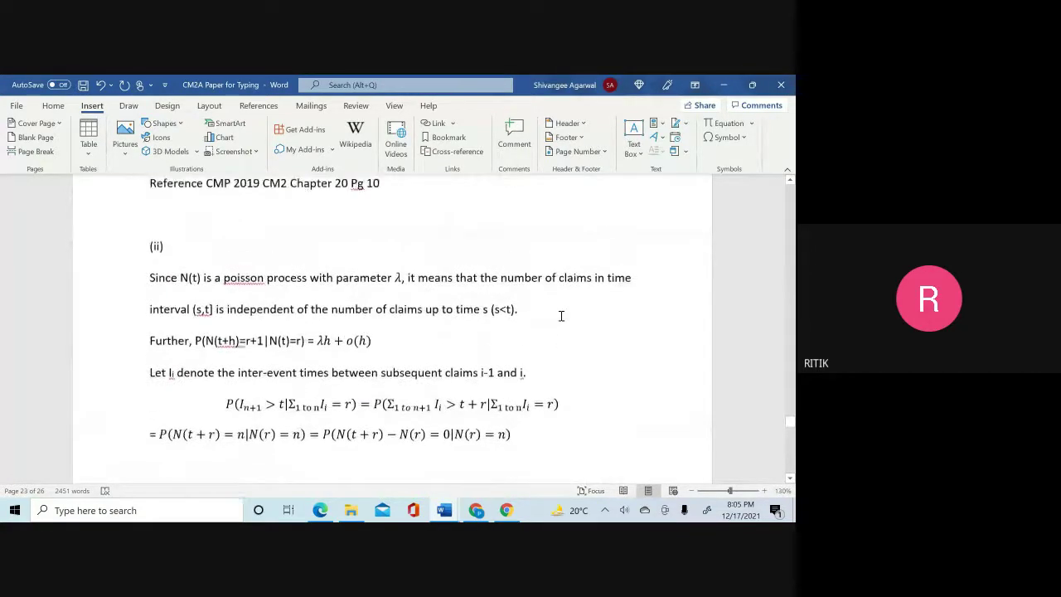
{"action": "scroll", "coordinate": [561, 315], "scroll_direction": "down", "scroll_amount": 4}
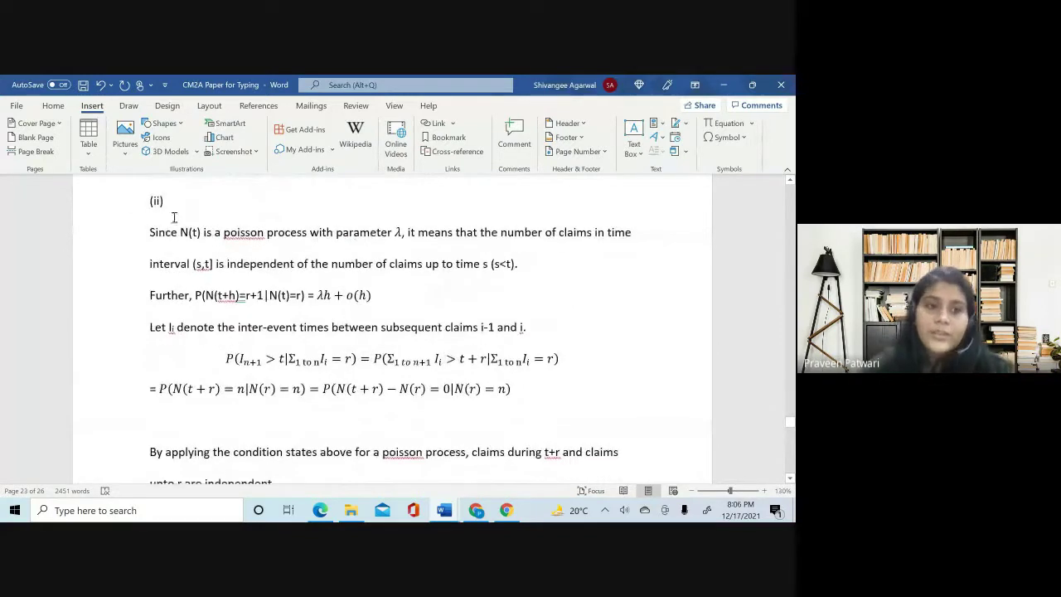
{"action": "left_click_drag", "start_coordinate": [150, 232], "coordinate": [537, 403]}
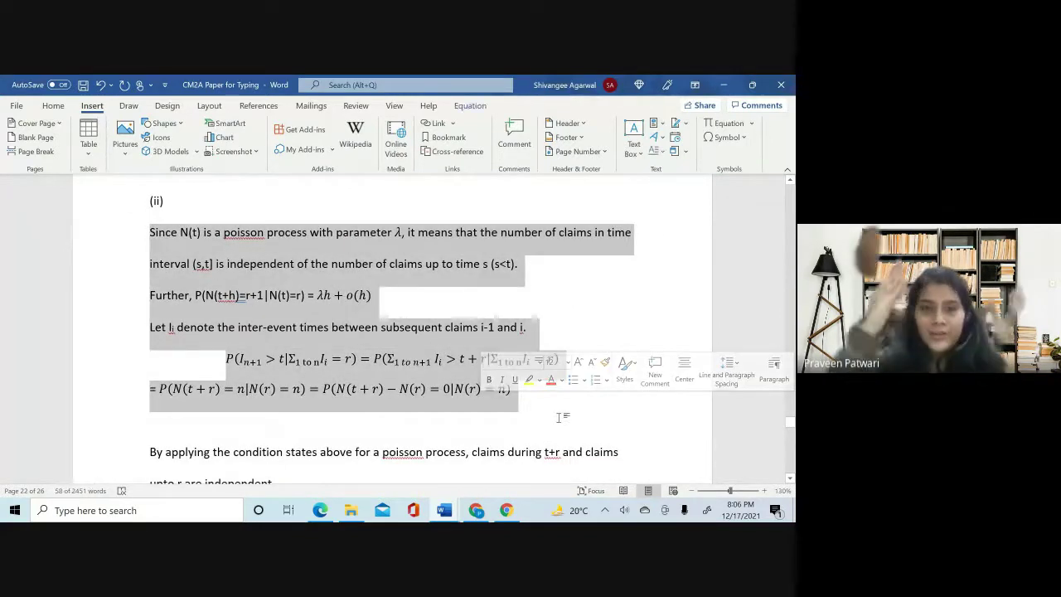
{"action": "left_click", "coordinate": [560, 417]}
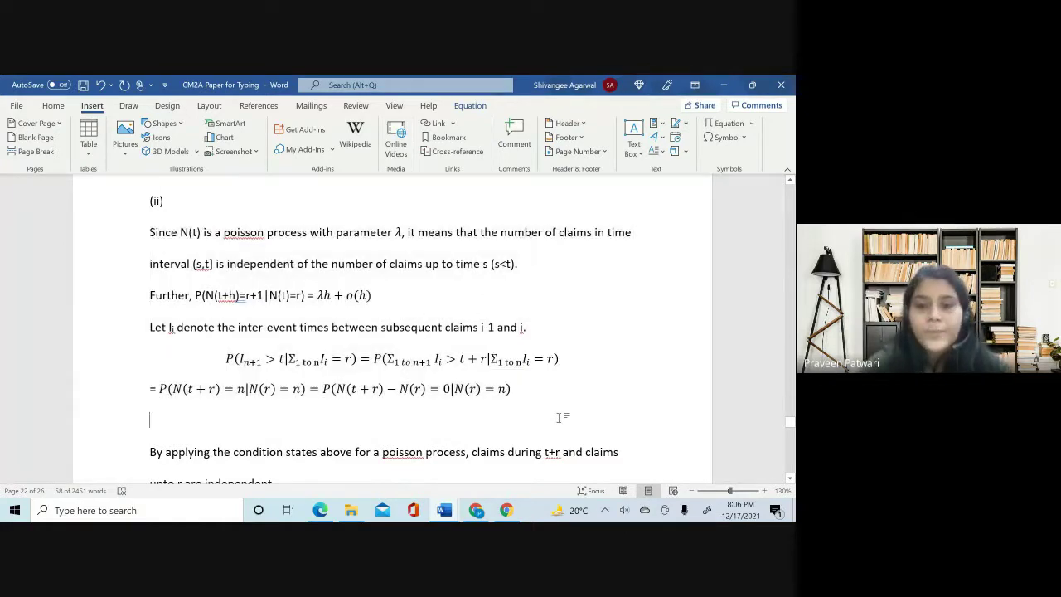
- Review the plain-text working of ANS 9 on page 20, covering parts (i) and (ii)
{"action": "scroll", "coordinate": [559, 418], "scroll_direction": "up", "scroll_amount": 3}
{"action": "scroll", "coordinate": [560, 418], "scroll_direction": "up", "scroll_amount": 10}
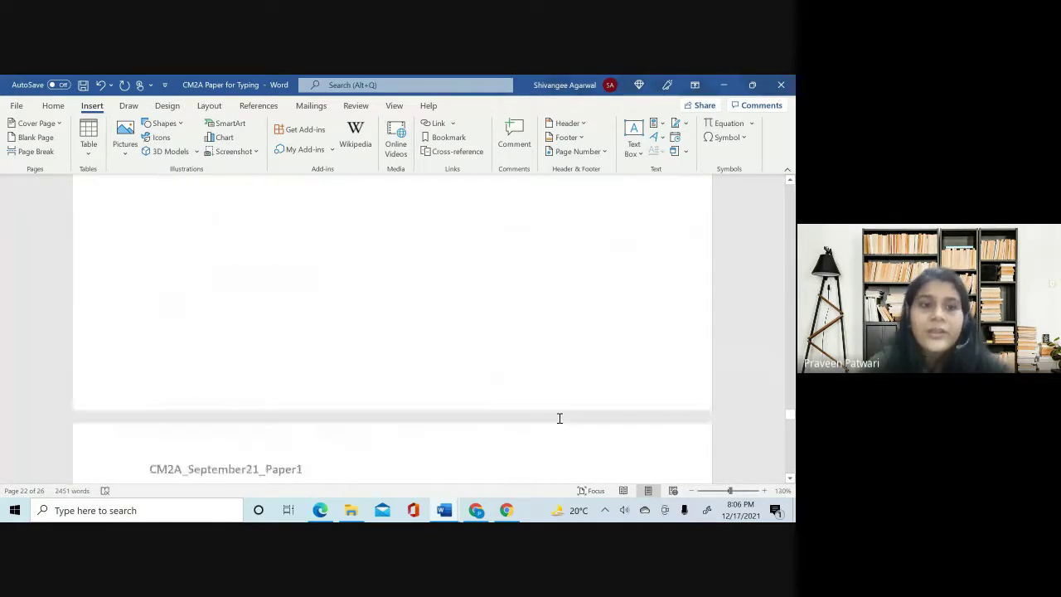
{"action": "scroll", "coordinate": [560, 418], "scroll_direction": "up", "scroll_amount": 10}
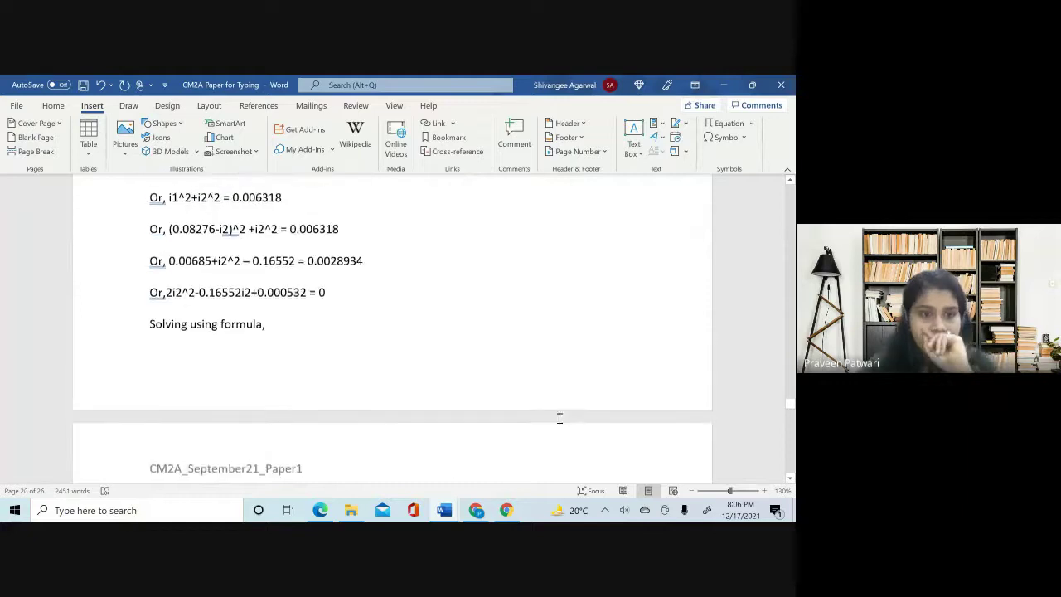
{"action": "scroll", "coordinate": [559, 417], "scroll_direction": "up", "scroll_amount": 6}
{"action": "scroll", "coordinate": [306, 439], "scroll_direction": "down", "scroll_amount": 6}
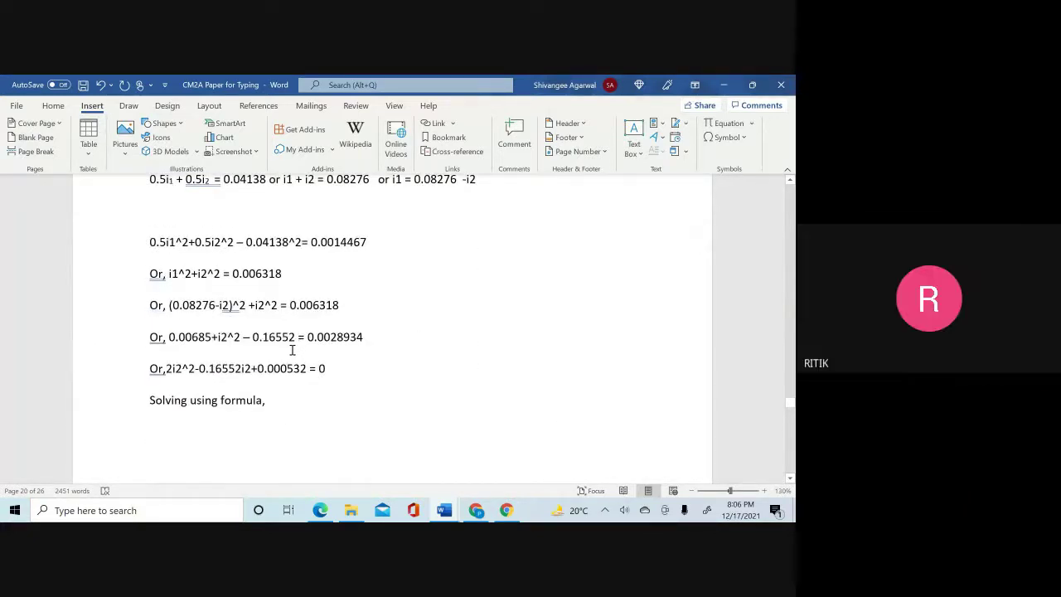
{"action": "scroll", "coordinate": [246, 388], "scroll_direction": "up", "scroll_amount": 10}
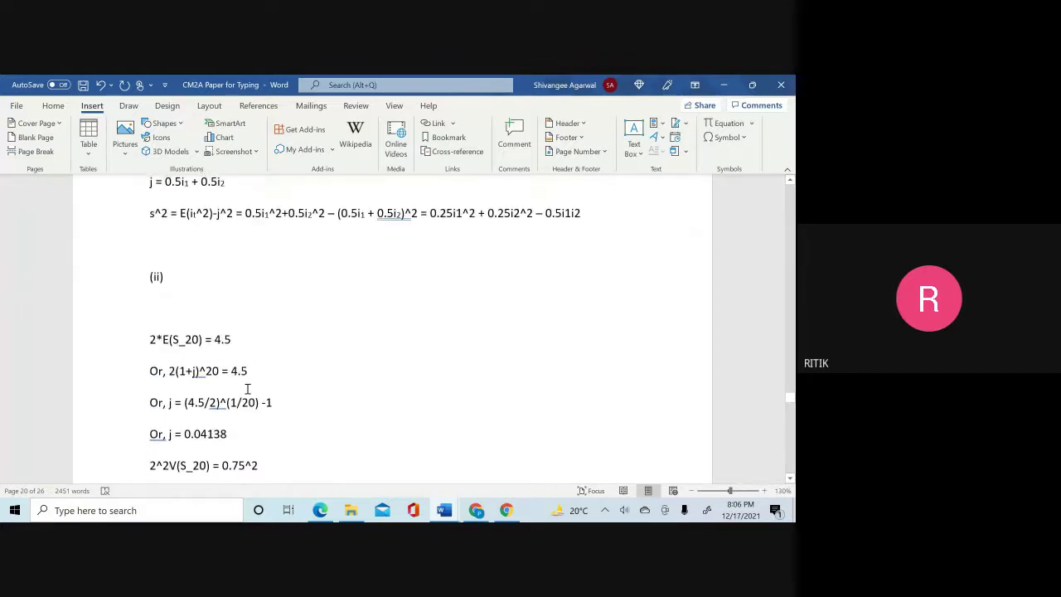
{"action": "scroll", "coordinate": [247, 389], "scroll_direction": "up", "scroll_amount": 1}
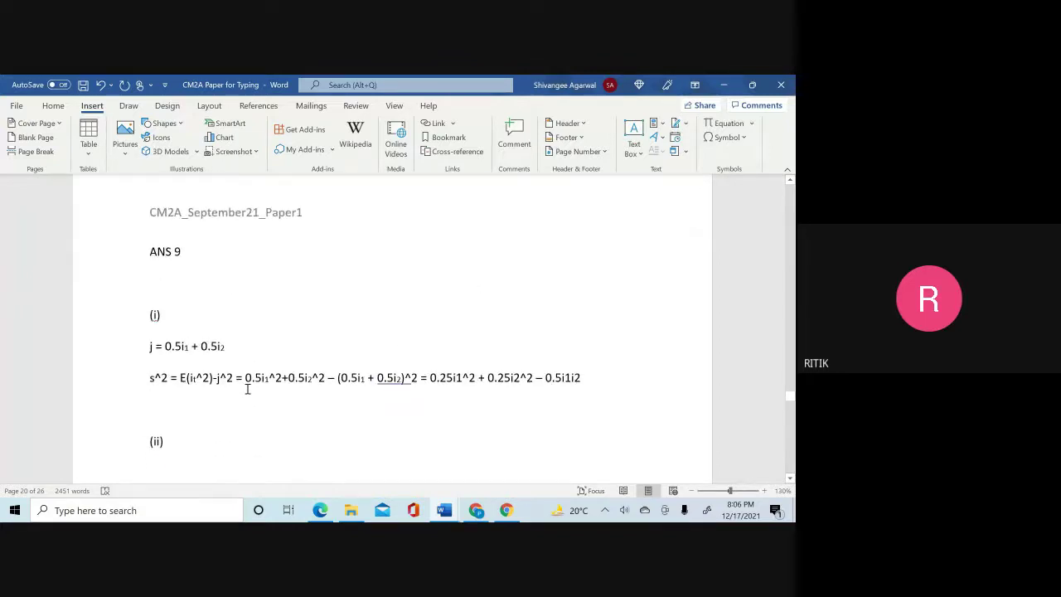
{"action": "scroll", "coordinate": [247, 389], "scroll_direction": "up", "scroll_amount": 6}
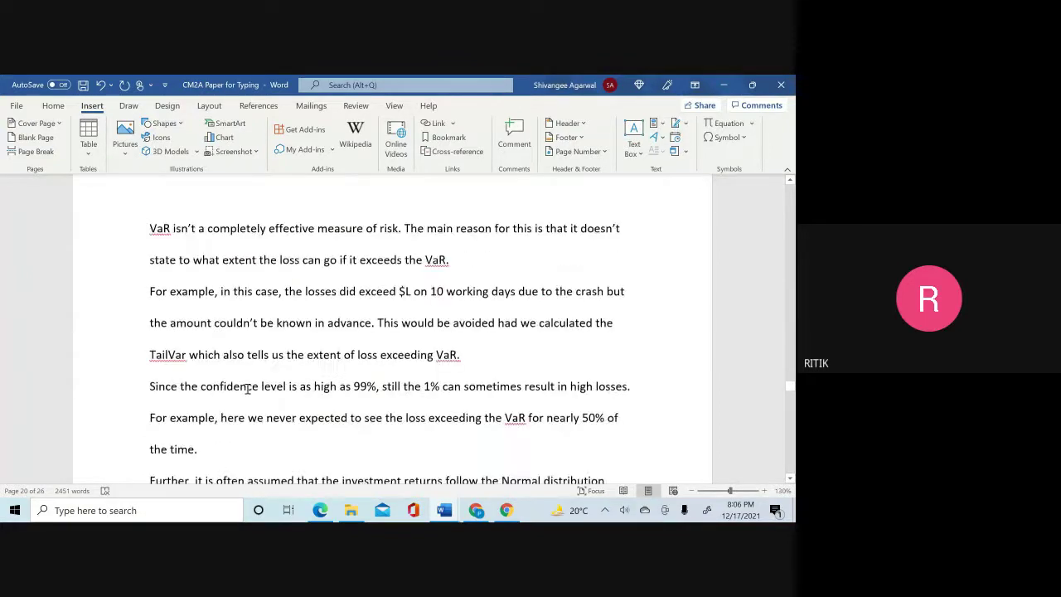
- Go back to page 6 and examine the equation-editor working for R, from "Putting these values" to the final answer
{"action": "scroll", "coordinate": [247, 389], "scroll_direction": "up", "scroll_amount": 10}
{"action": "scroll", "coordinate": [247, 389], "scroll_direction": "up", "scroll_amount": 12}
{"action": "scroll", "coordinate": [247, 389], "scroll_direction": "up", "scroll_amount": 12}
{"action": "scroll", "coordinate": [247, 389], "scroll_direction": "up", "scroll_amount": 20}
{"action": "scroll", "coordinate": [247, 389], "scroll_direction": "up", "scroll_amount": 12}
{"action": "scroll", "coordinate": [247, 389], "scroll_direction": "up", "scroll_amount": 20}
{"action": "scroll", "coordinate": [247, 389], "scroll_direction": "up", "scroll_amount": 20}
{"action": "scroll", "coordinate": [247, 389], "scroll_direction": "up", "scroll_amount": 20}
{"action": "scroll", "coordinate": [247, 389], "scroll_direction": "up", "scroll_amount": 5}
{"action": "scroll", "coordinate": [247, 389], "scroll_direction": "up", "scroll_amount": 15}
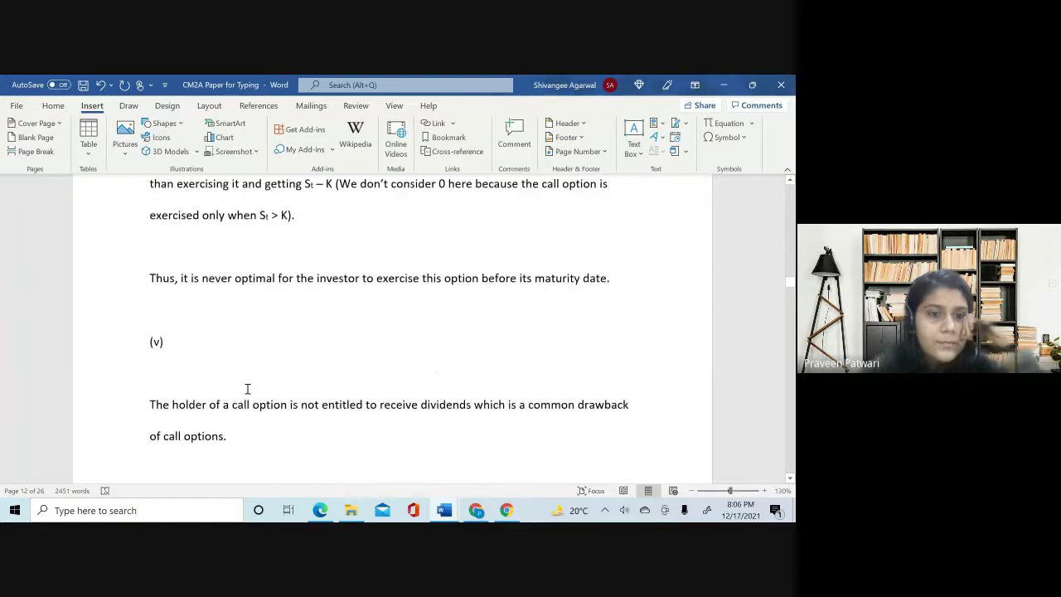
{"action": "scroll", "coordinate": [247, 388], "scroll_direction": "up", "scroll_amount": 20}
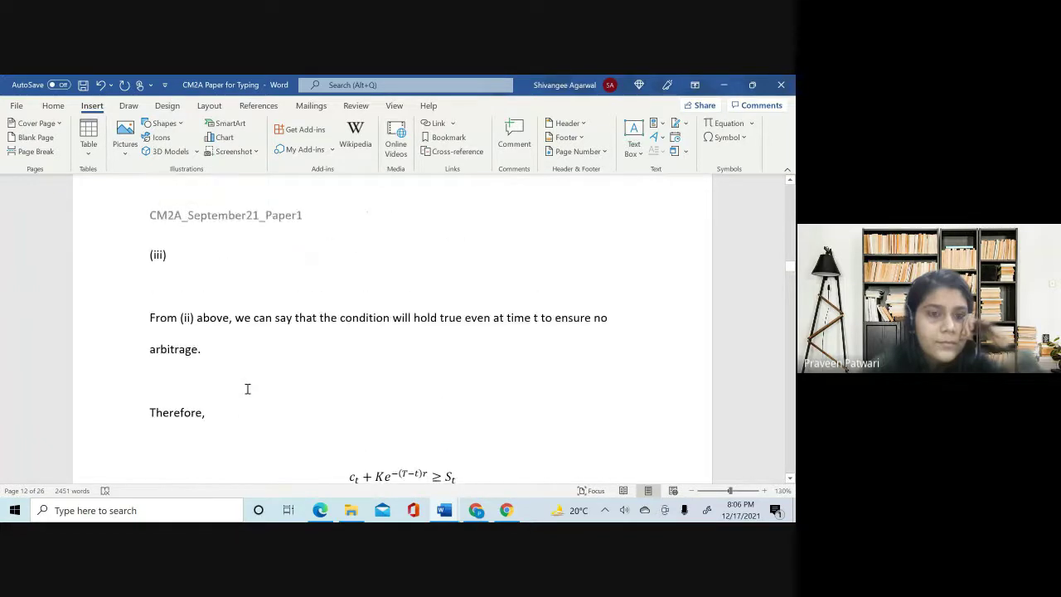
{"action": "scroll", "coordinate": [247, 389], "scroll_direction": "up", "scroll_amount": 20}
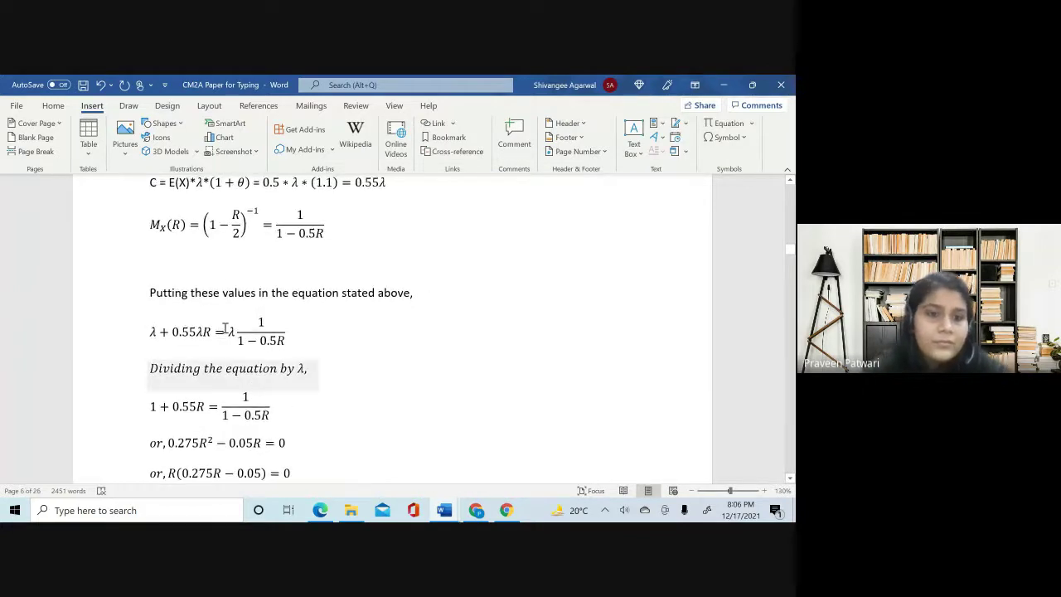
{"action": "scroll", "coordinate": [245, 452], "scroll_direction": "down", "scroll_amount": 1}
{"action": "scroll", "coordinate": [245, 460], "scroll_direction": "down", "scroll_amount": 4}
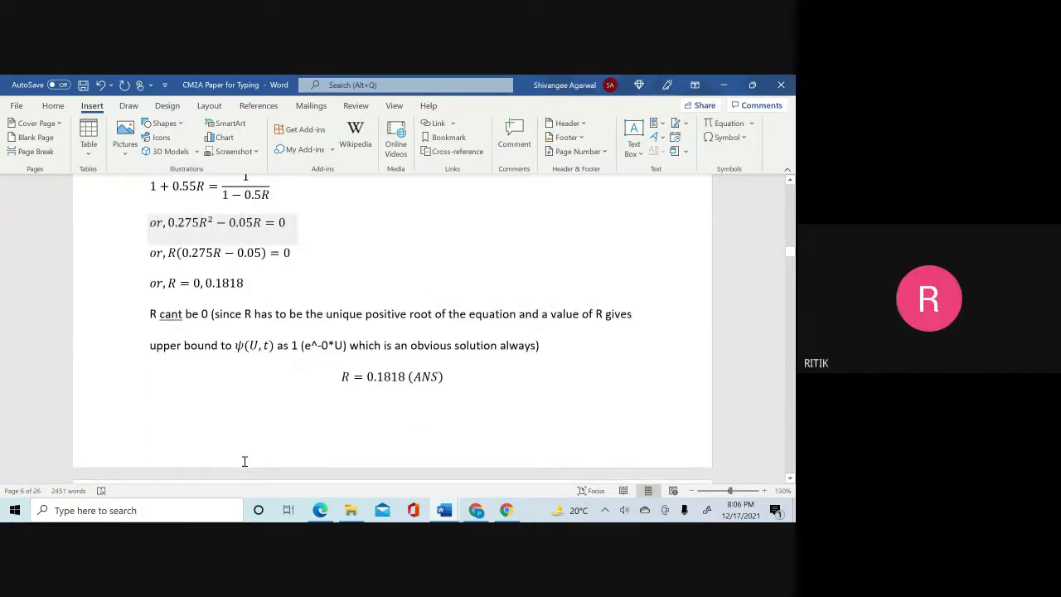
{"action": "scroll", "coordinate": [307, 322], "scroll_direction": "up", "scroll_amount": 3}
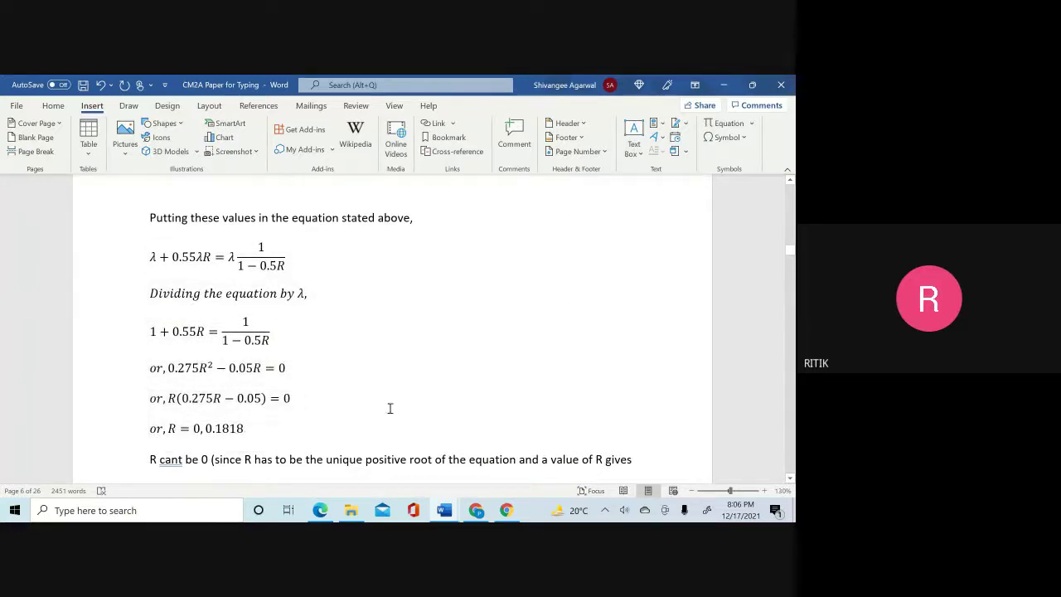
{"action": "scroll", "coordinate": [394, 406], "scroll_direction": "down", "scroll_amount": 1}
{"action": "scroll", "coordinate": [394, 406], "scroll_direction": "down", "scroll_amount": 1}
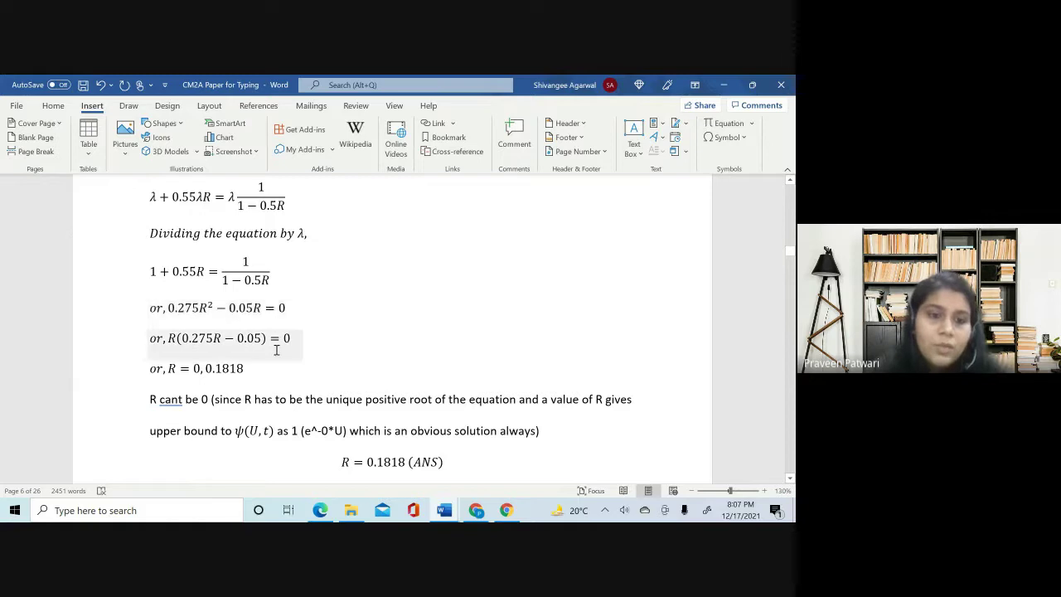
- Briefly highlight the equation "or, R(0.275R − 0.05) = 0" on page 6 and reread the surrounding working down to the (ANS) line
{"action": "left_click_drag", "start_coordinate": [292, 337], "coordinate": [147, 339]}
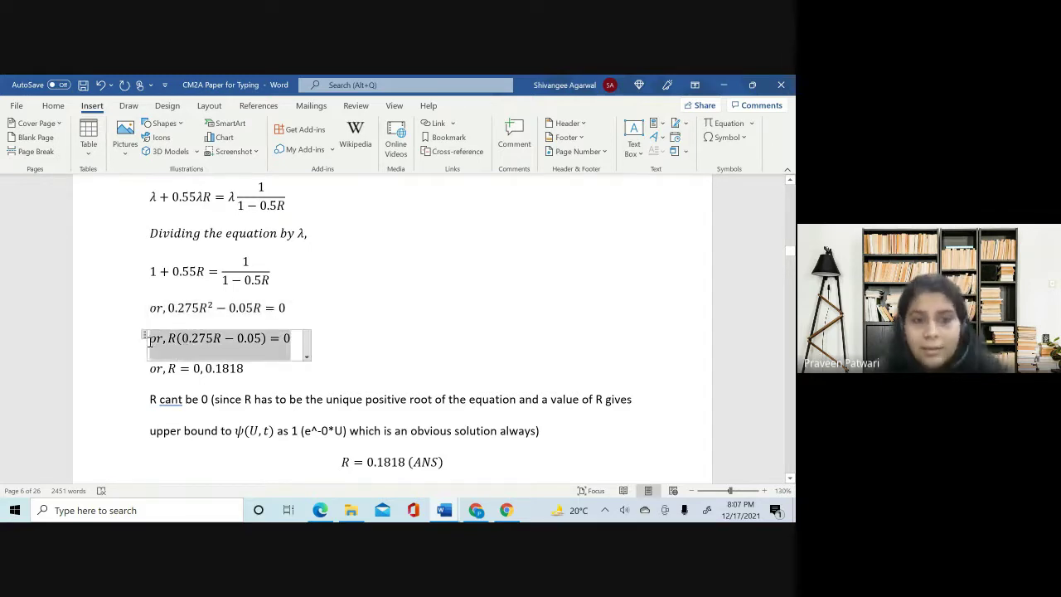
{"action": "left_click", "coordinate": [508, 295]}
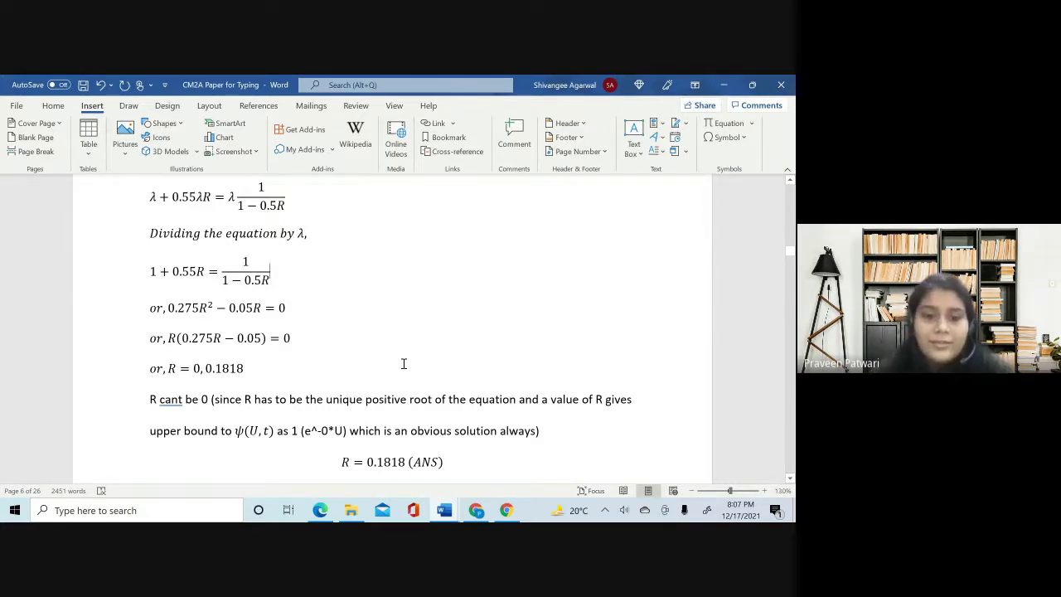
{"action": "scroll", "coordinate": [404, 364], "scroll_direction": "up", "scroll_amount": 1}
{"action": "scroll", "coordinate": [404, 364], "scroll_direction": "up", "scroll_amount": 1}
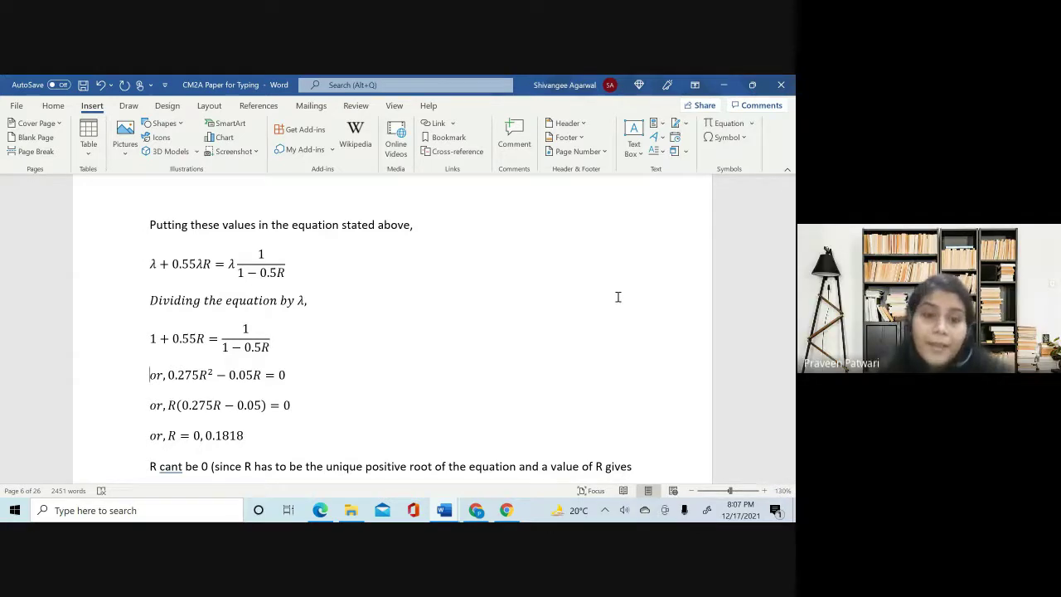
{"action": "key", "text": "Right"}
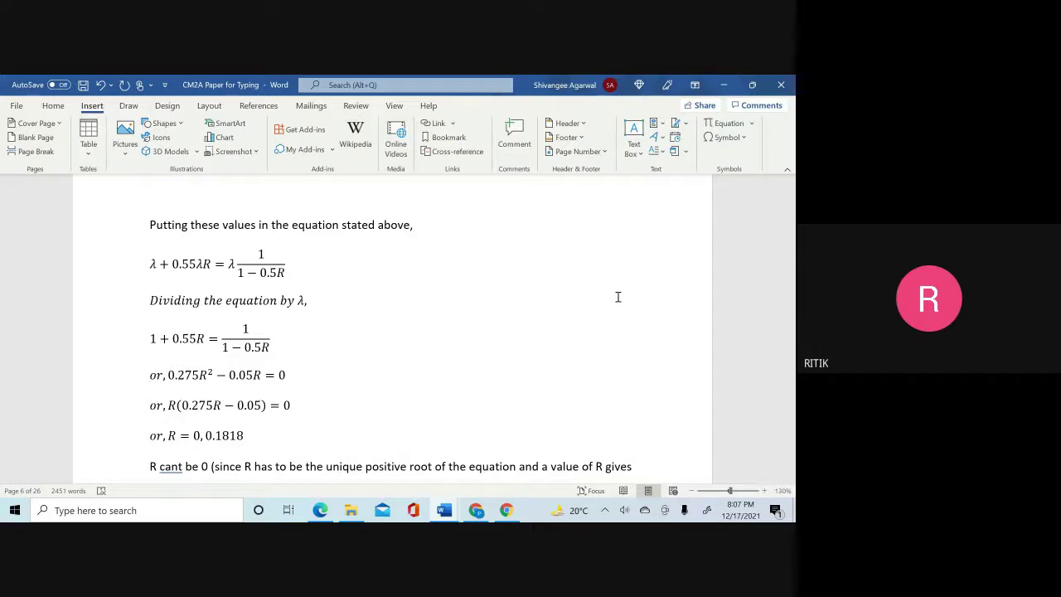
{"action": "scroll", "coordinate": [617, 296], "scroll_direction": "down", "scroll_amount": 1}
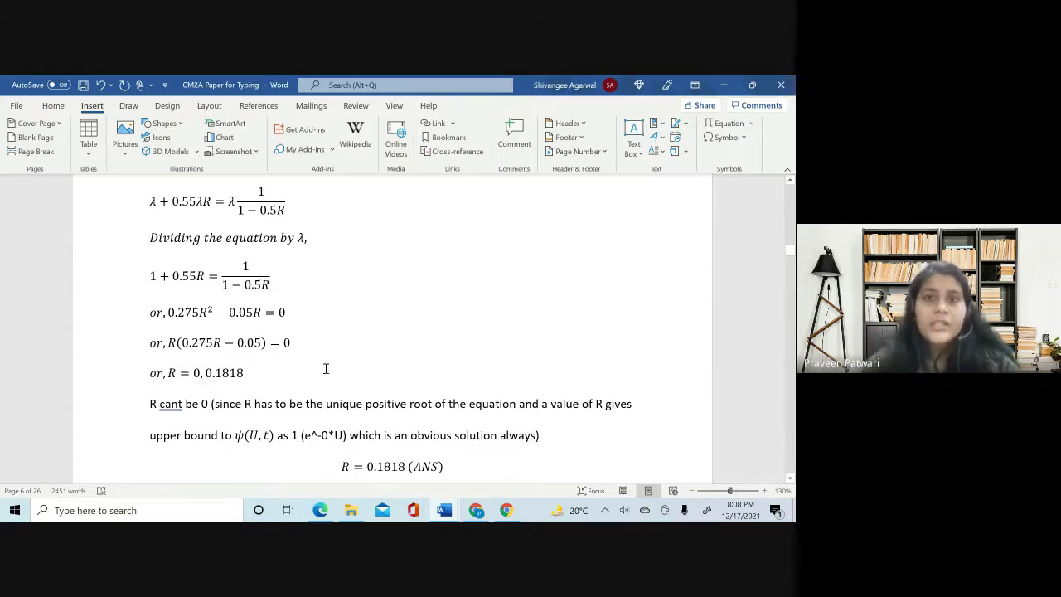
{"action": "scroll", "coordinate": [325, 368], "scroll_direction": "down", "scroll_amount": 3}
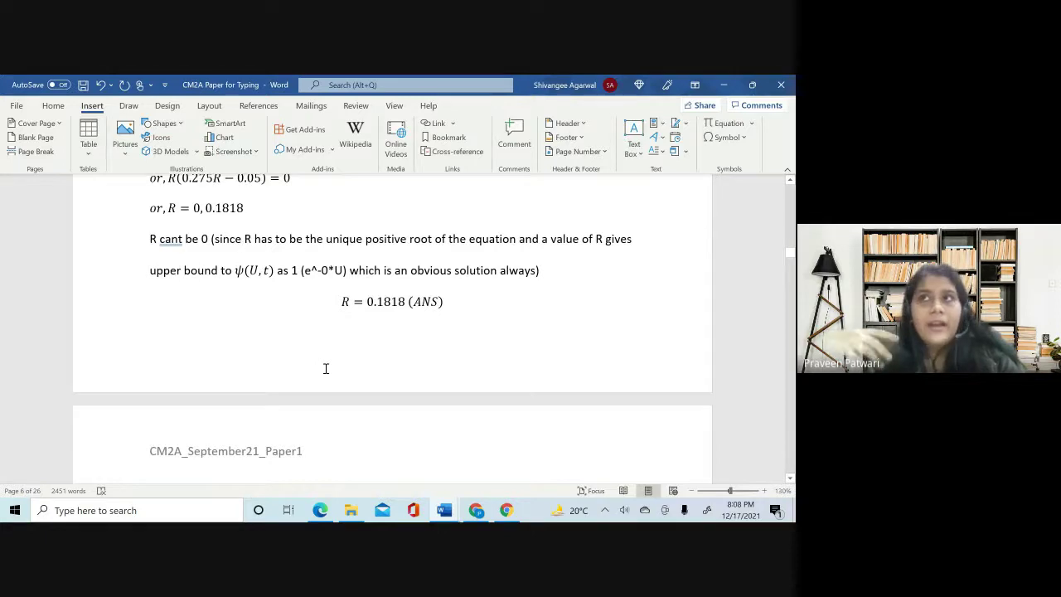
- Return to ANS 9 on page 20 and review its plain-text steps through the i1 and i2 answers on page 21
{"action": "scroll", "coordinate": [326, 368], "scroll_direction": "down", "scroll_amount": 8}
{"action": "scroll", "coordinate": [326, 368], "scroll_direction": "down", "scroll_amount": 15}
{"action": "scroll", "coordinate": [326, 368], "scroll_direction": "down", "scroll_amount": 15}
{"action": "scroll", "coordinate": [326, 368], "scroll_direction": "down", "scroll_amount": 15}
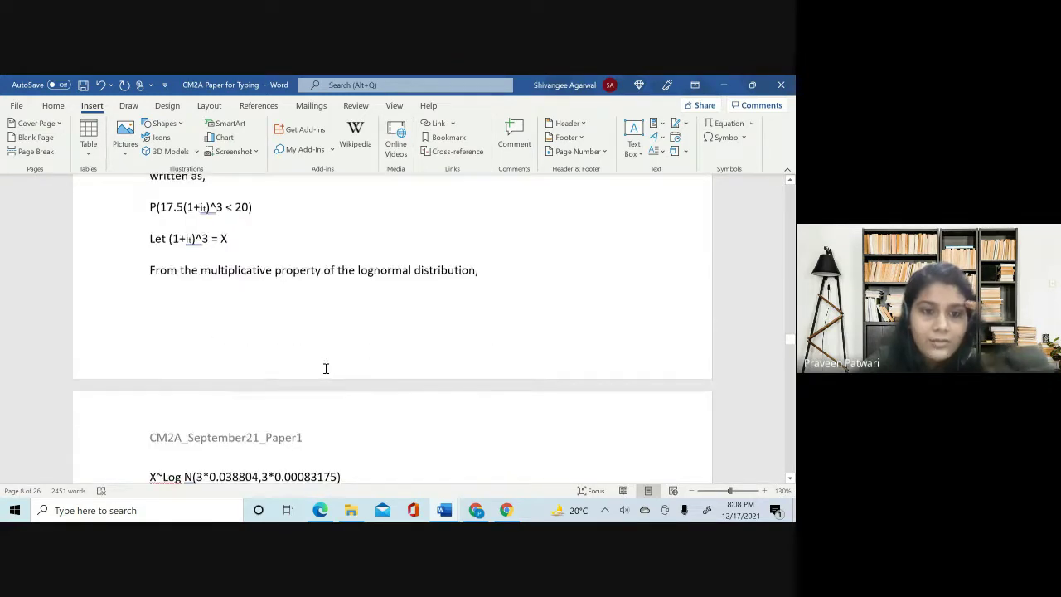
{"action": "scroll", "coordinate": [326, 368], "scroll_direction": "down", "scroll_amount": 15}
{"action": "scroll", "coordinate": [326, 368], "scroll_direction": "down", "scroll_amount": 15}
{"action": "scroll", "coordinate": [326, 368], "scroll_direction": "down", "scroll_amount": 15}
{"action": "scroll", "coordinate": [325, 368], "scroll_direction": "down", "scroll_amount": 15}
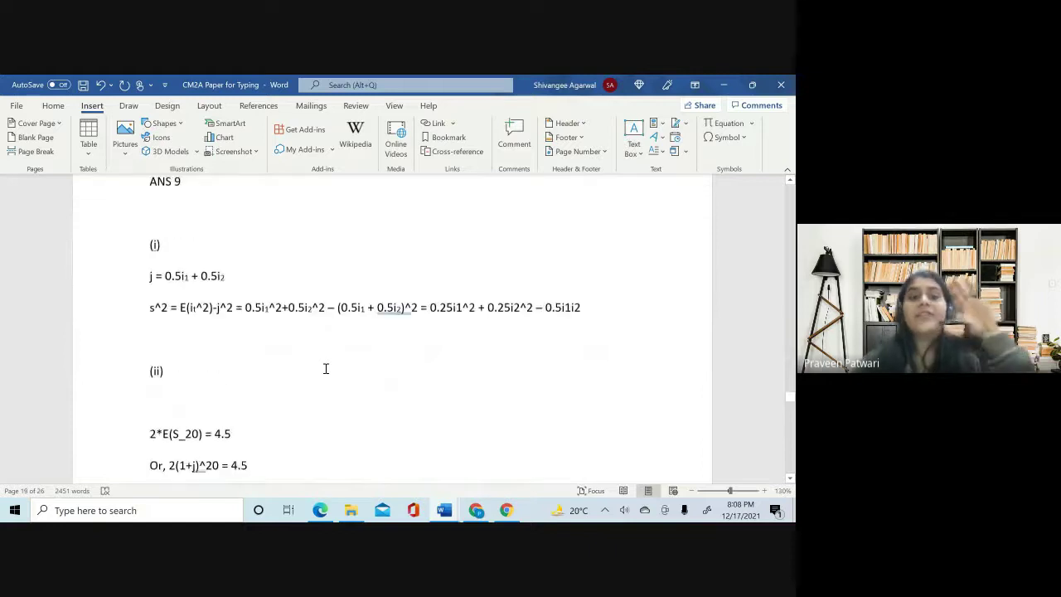
{"action": "scroll", "coordinate": [325, 368], "scroll_direction": "down", "scroll_amount": 8}
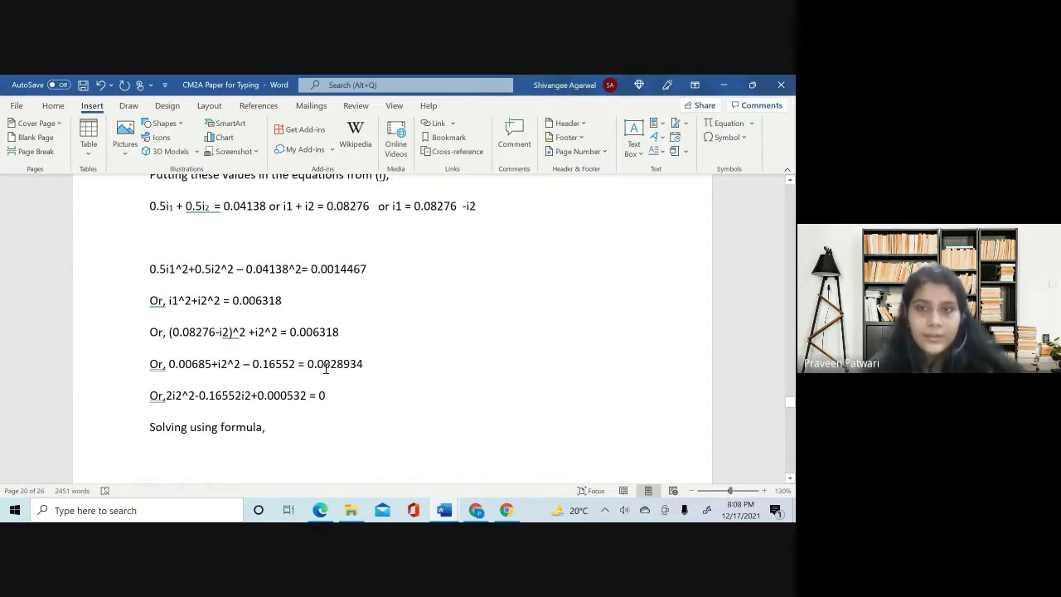
{"action": "scroll", "coordinate": [326, 368], "scroll_direction": "down", "scroll_amount": 10}
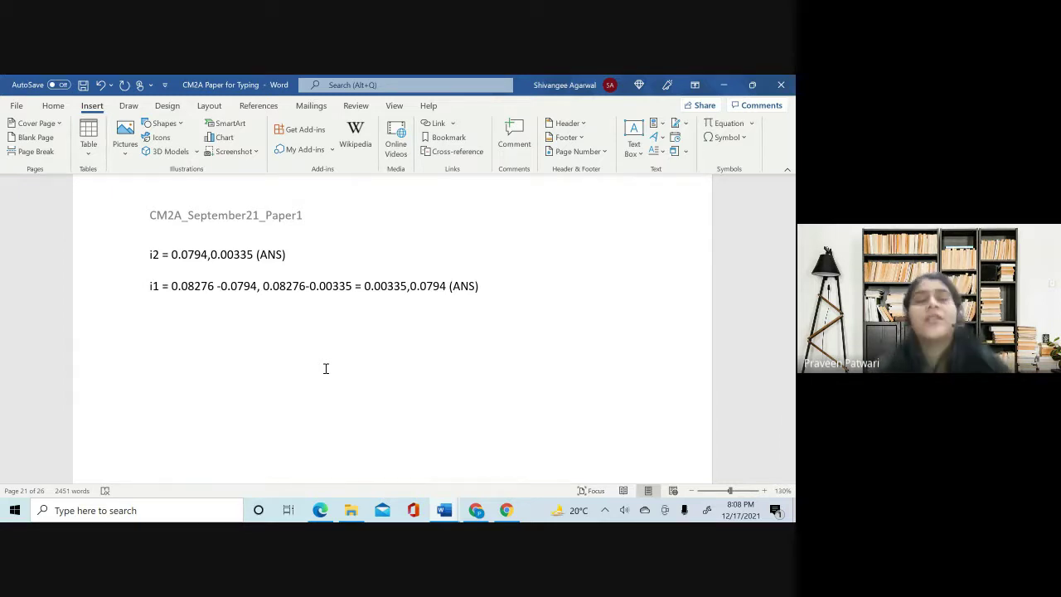
- Go to part (a) on page 23 and examine the differentiation of ψ(U) with respect to U and its explanation
{"action": "scroll", "coordinate": [326, 368], "scroll_direction": "down", "scroll_amount": 5}
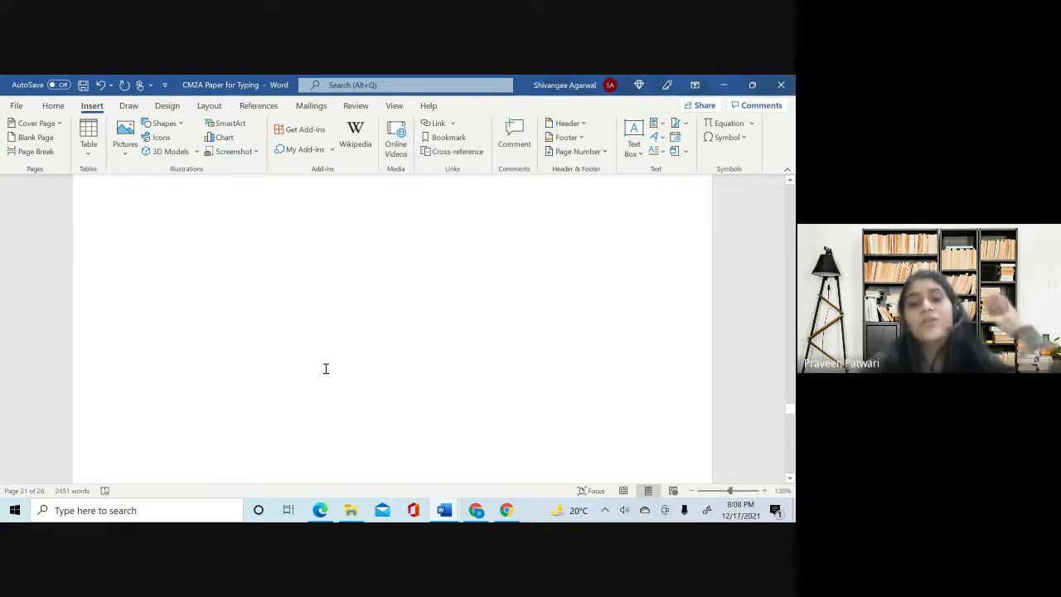
{"action": "scroll", "coordinate": [326, 368], "scroll_direction": "down", "scroll_amount": 10}
{"action": "scroll", "coordinate": [326, 368], "scroll_direction": "down", "scroll_amount": 5}
{"action": "scroll", "coordinate": [325, 365], "scroll_direction": "up", "scroll_amount": 3}
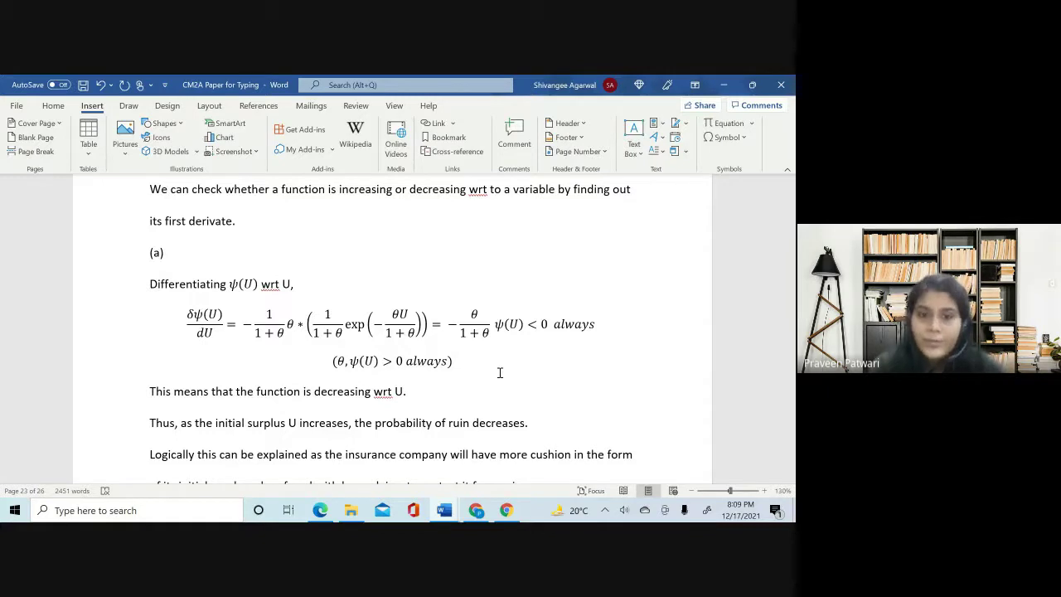
- Review part (b) on pages 23–24, briefly highlighting the working from the ψ(U) formula through the differentiation with respect to θ and its concluding sentence
{"action": "scroll", "coordinate": [575, 285], "scroll_direction": "up", "scroll_amount": 3}
{"action": "scroll", "coordinate": [575, 285], "scroll_direction": "down", "scroll_amount": 6}
{"action": "scroll", "coordinate": [576, 285], "scroll_direction": "down", "scroll_amount": 5}
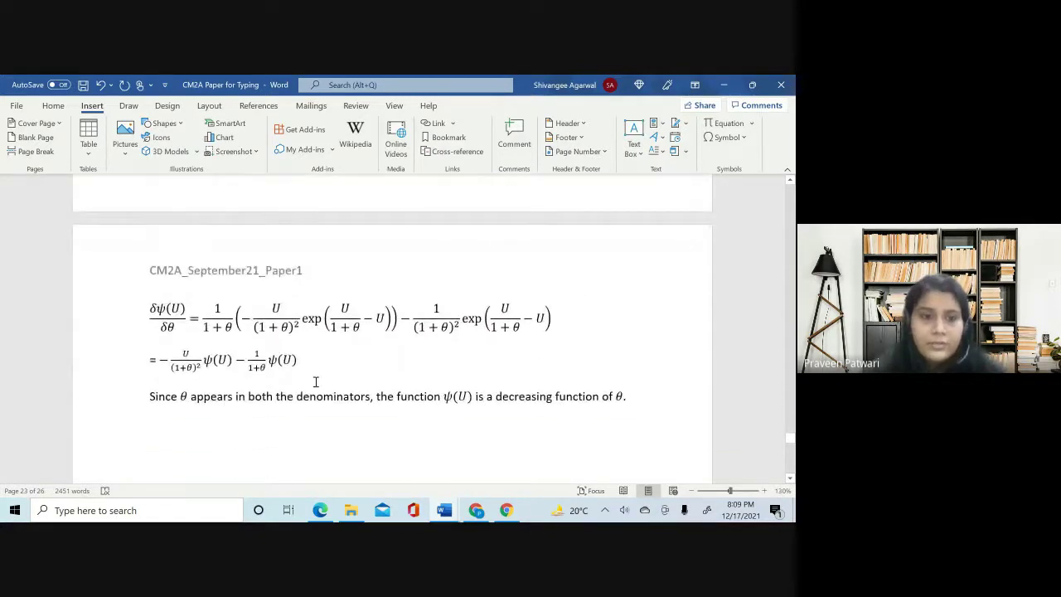
{"action": "left_click_drag", "start_coordinate": [637, 397], "coordinate": [147, 472]}
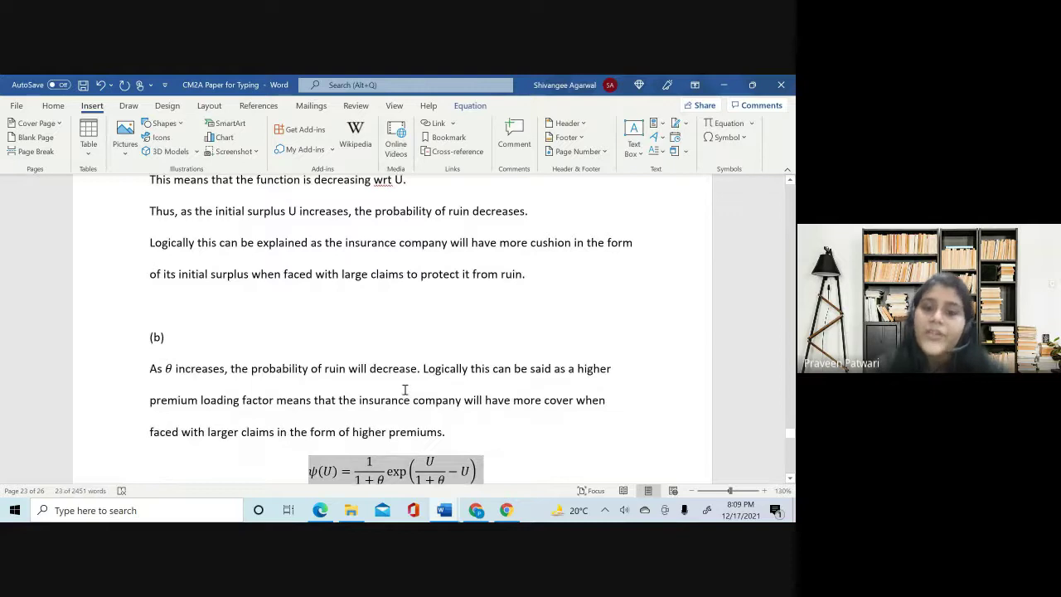
{"action": "scroll", "coordinate": [403, 390], "scroll_direction": "down", "scroll_amount": 3}
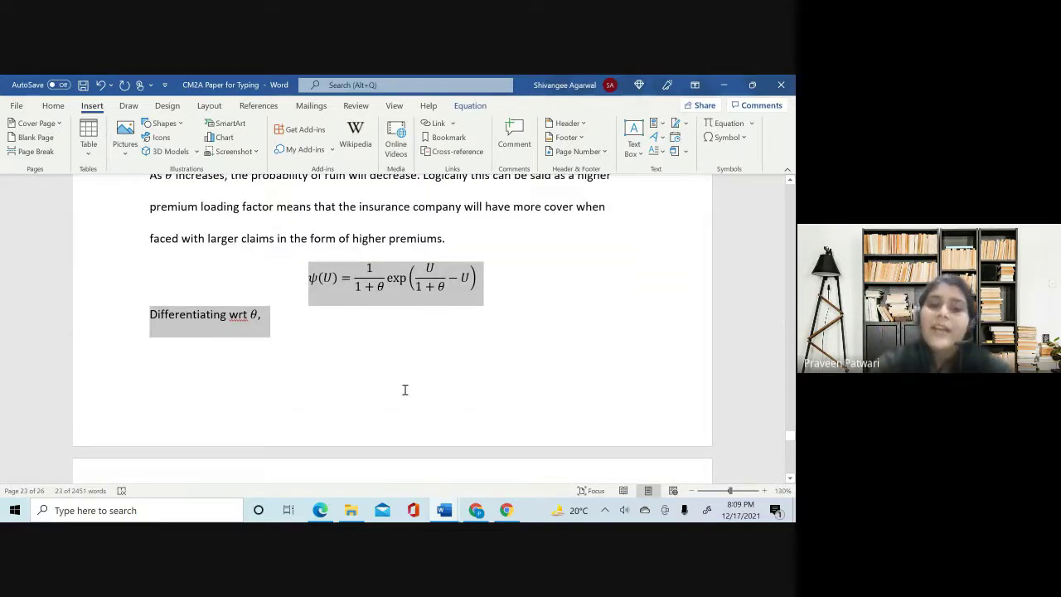
{"action": "scroll", "coordinate": [405, 389], "scroll_direction": "down", "scroll_amount": 3}
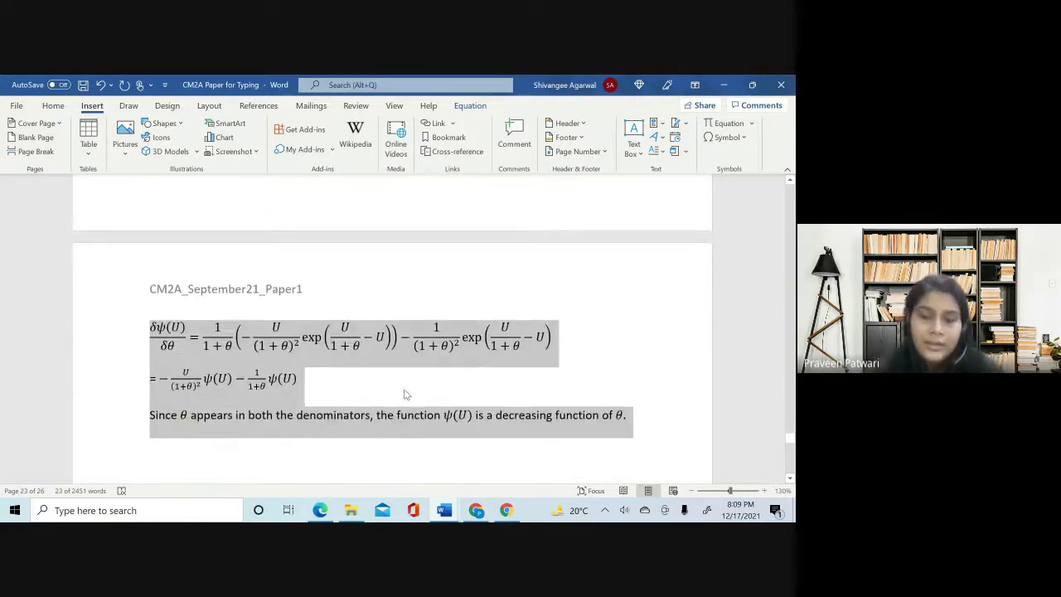
{"action": "left_click", "coordinate": [641, 409]}
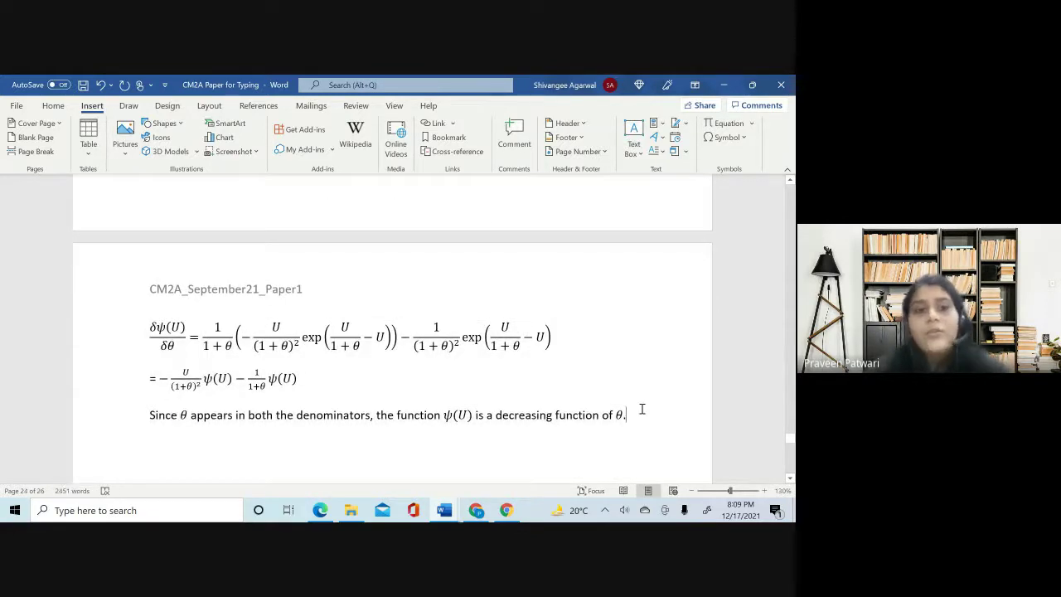
- Go back to page 20 and reread the plain-text working from "s^2 = 0.0014467" to the quadratic in i2
{"action": "scroll", "coordinate": [642, 409], "scroll_direction": "down", "scroll_amount": 3}
{"action": "scroll", "coordinate": [641, 409], "scroll_direction": "up", "scroll_amount": 7}
{"action": "scroll", "coordinate": [641, 409], "scroll_direction": "up", "scroll_amount": 7}
{"action": "scroll", "coordinate": [641, 411], "scroll_direction": "up", "scroll_amount": 15}
{"action": "scroll", "coordinate": [639, 408], "scroll_direction": "up", "scroll_amount": 5}
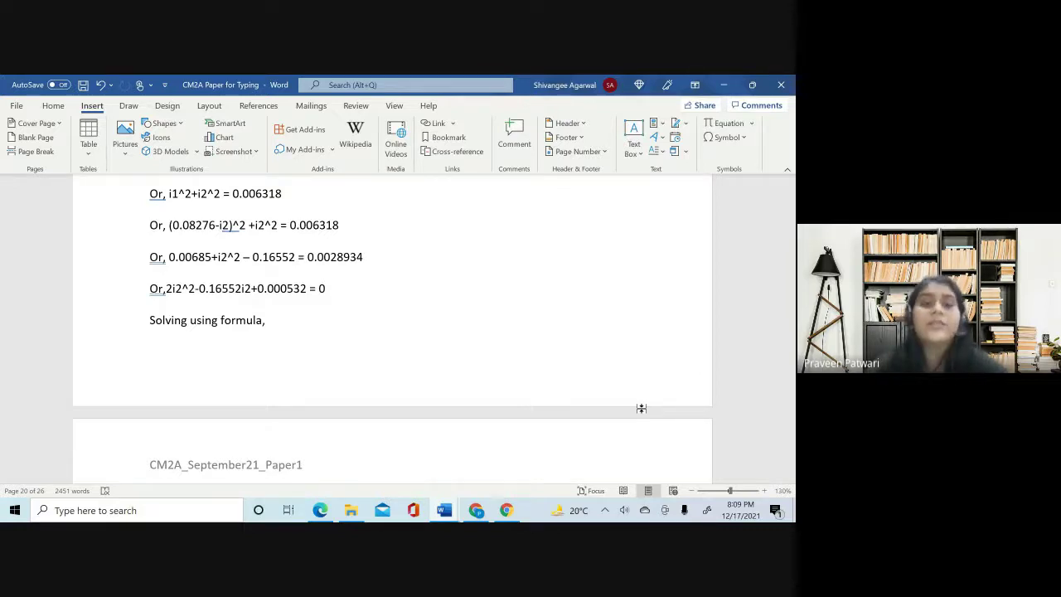
{"action": "scroll", "coordinate": [641, 407], "scroll_direction": "up", "scroll_amount": 5}
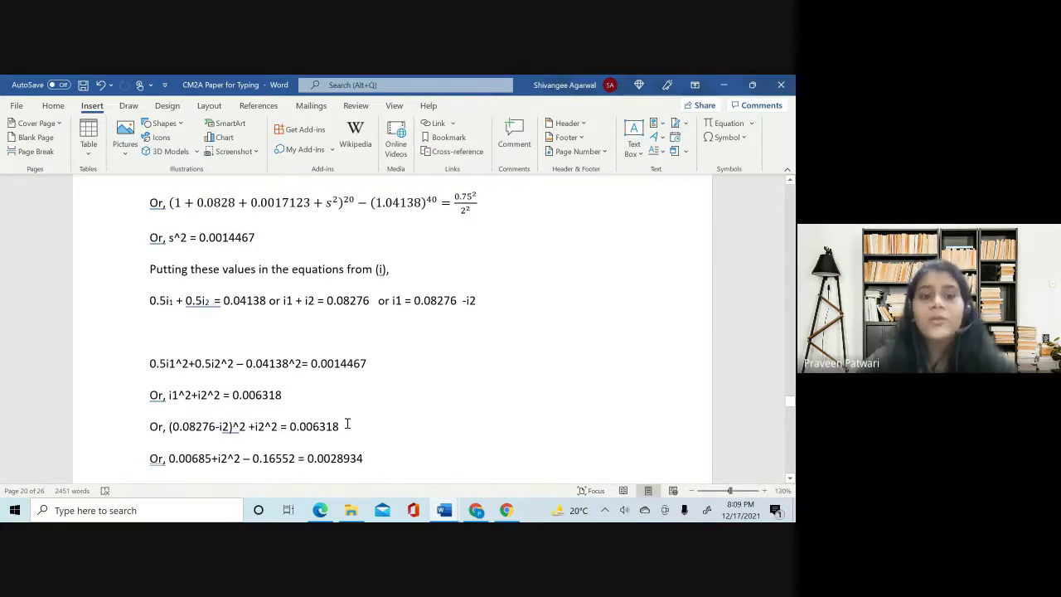
{"action": "scroll", "coordinate": [347, 423], "scroll_direction": "down", "scroll_amount": 1}
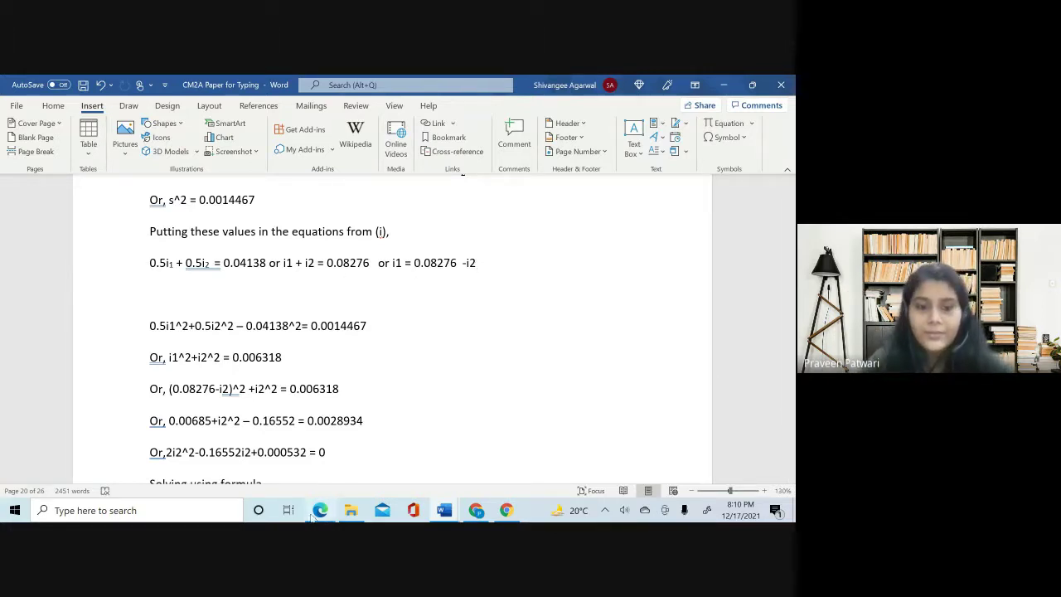
- Check the Google Meet call, then switch to Edge and read the introduction on page 3 of the CM2 Guidance PDF
{"action": "left_click", "coordinate": [469, 512]}
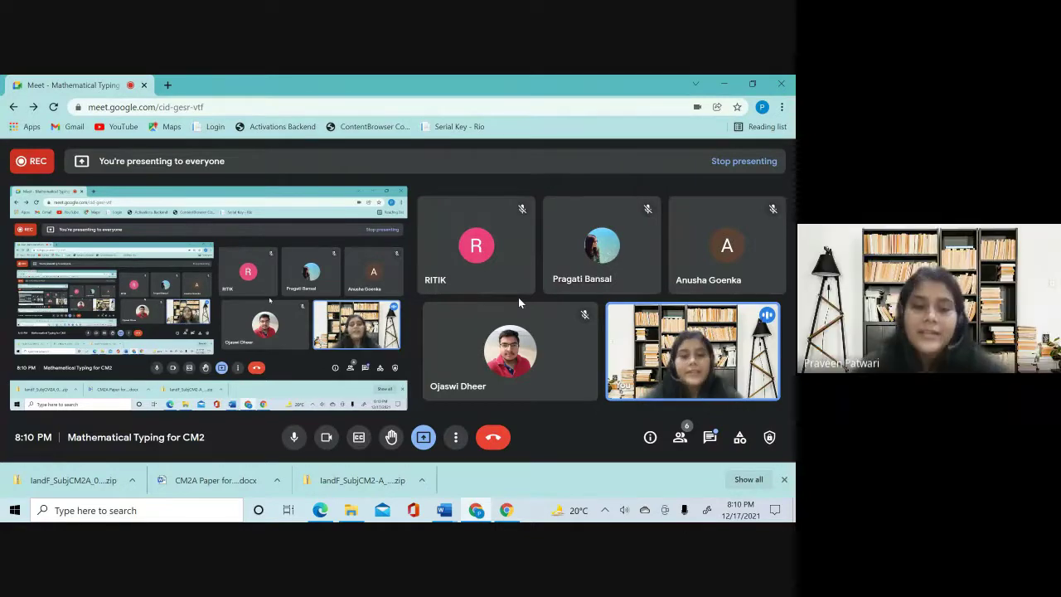
{"action": "left_click", "coordinate": [322, 512]}
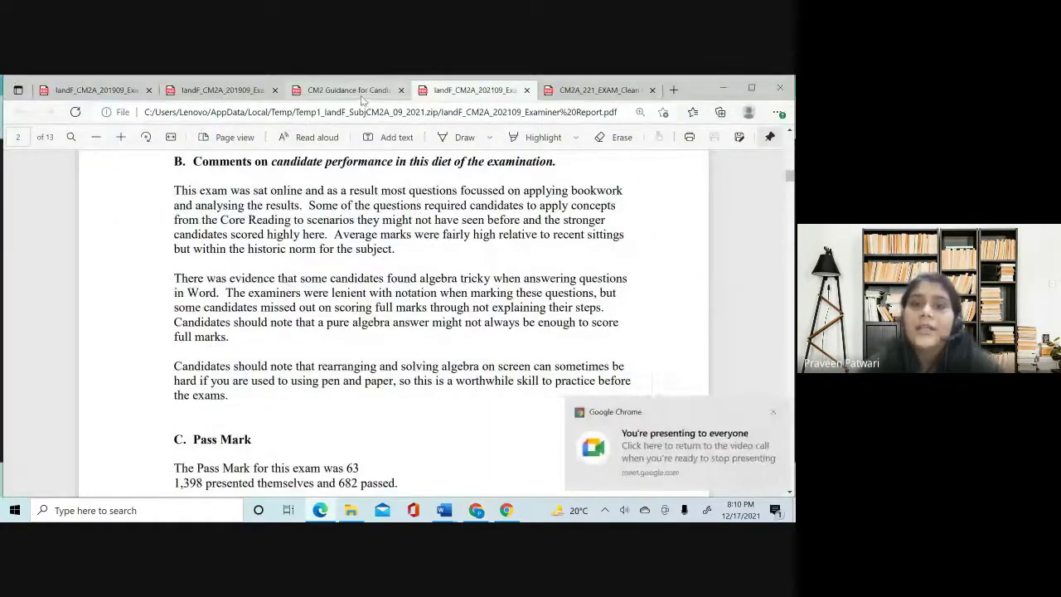
{"action": "left_click", "coordinate": [769, 412]}
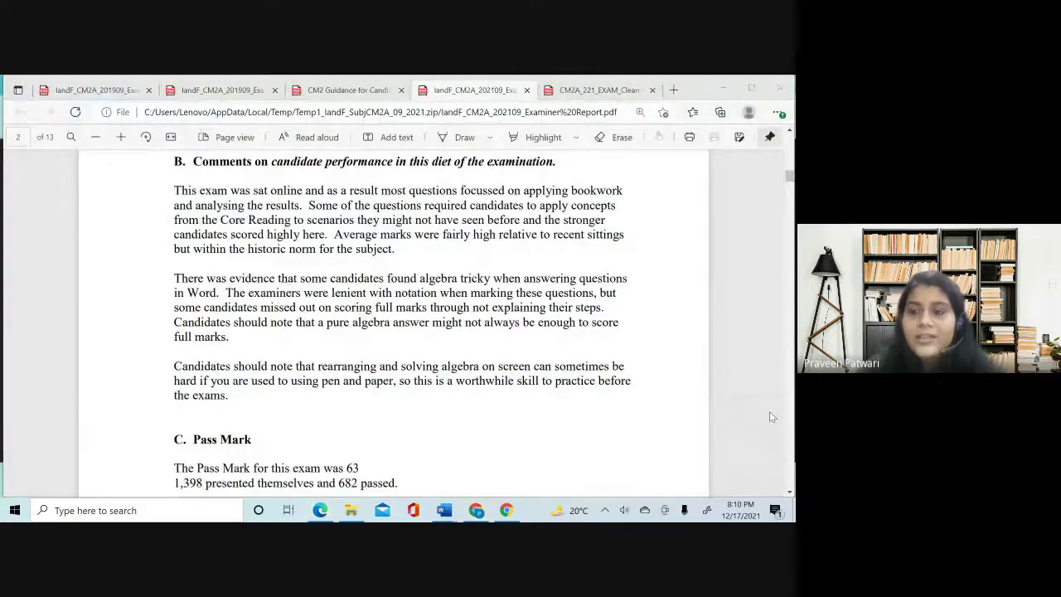
{"action": "left_click", "coordinate": [364, 91]}
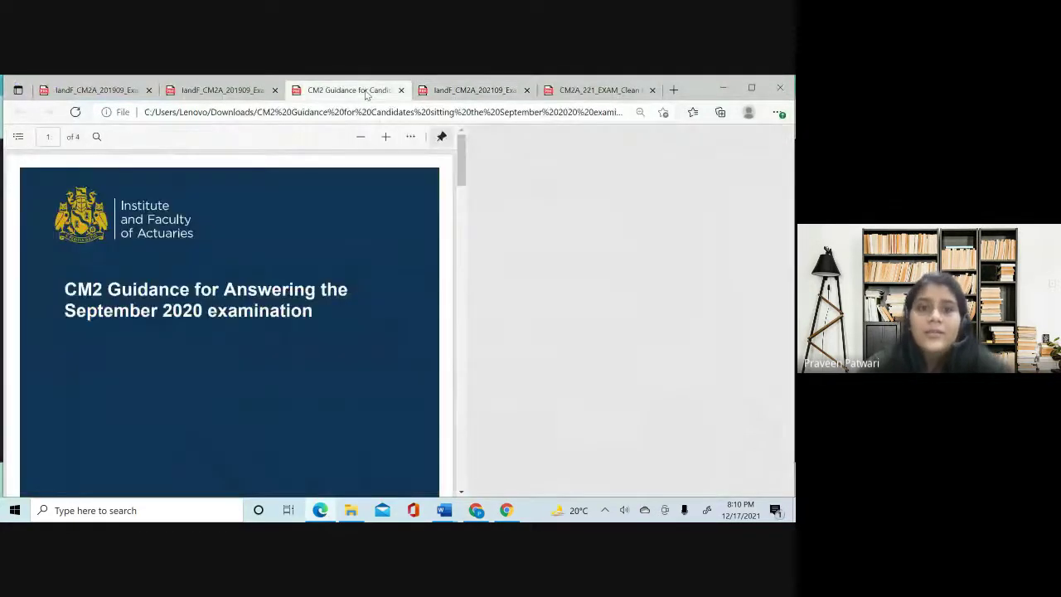
{"action": "scroll", "coordinate": [438, 299], "scroll_direction": "down", "scroll_amount": 3}
{"action": "scroll", "coordinate": [437, 298], "scroll_direction": "down", "scroll_amount": 3}
{"action": "scroll", "coordinate": [437, 298], "scroll_direction": "down", "scroll_amount": 1}
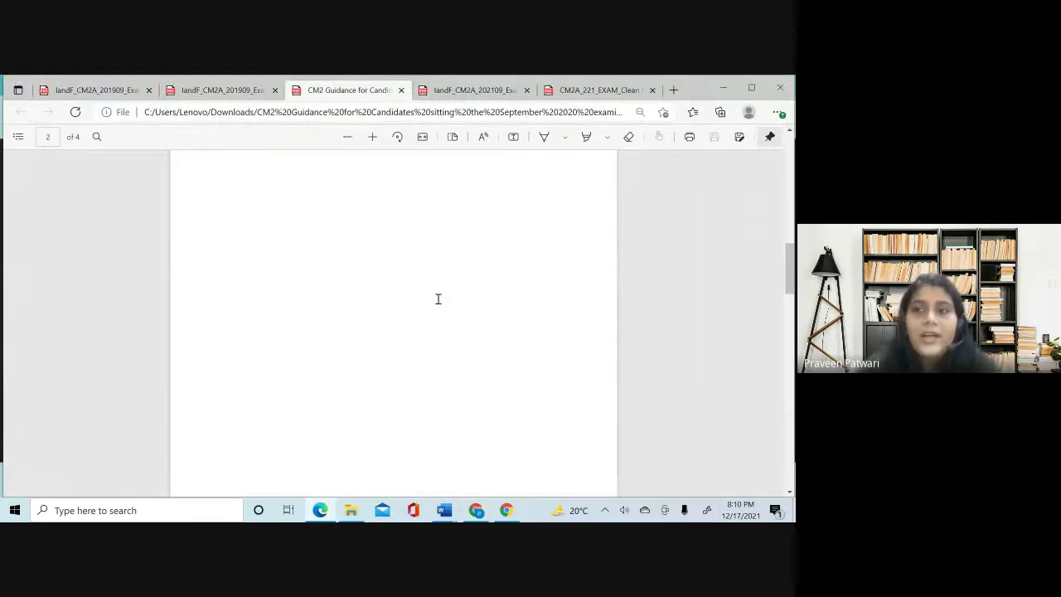
{"action": "scroll", "coordinate": [437, 298], "scroll_direction": "down", "scroll_amount": 3}
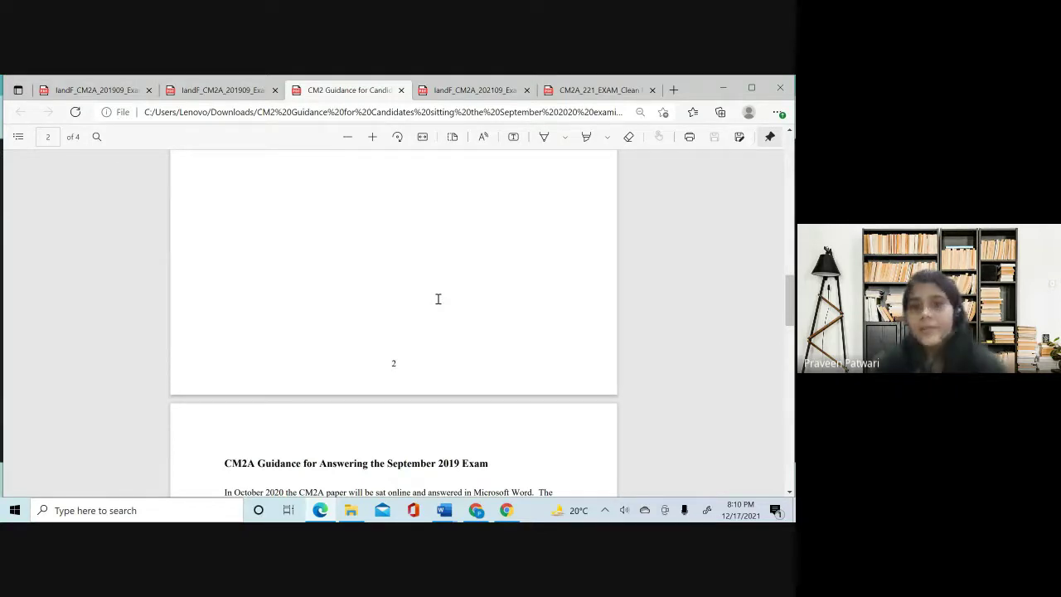
{"action": "scroll", "coordinate": [438, 298], "scroll_direction": "down", "scroll_amount": 3}
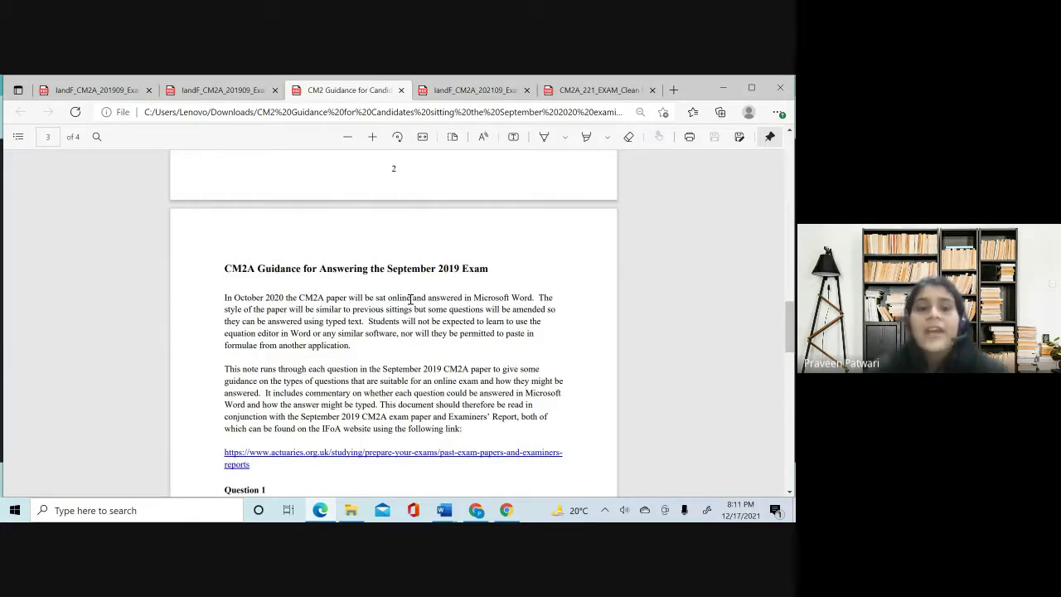
- Read the guidance on answering Questions 1 to 4 in Word at a larger zoom, returning to the Question 1 comments
{"action": "scroll", "coordinate": [409, 298], "scroll_direction": "down", "scroll_amount": 2}
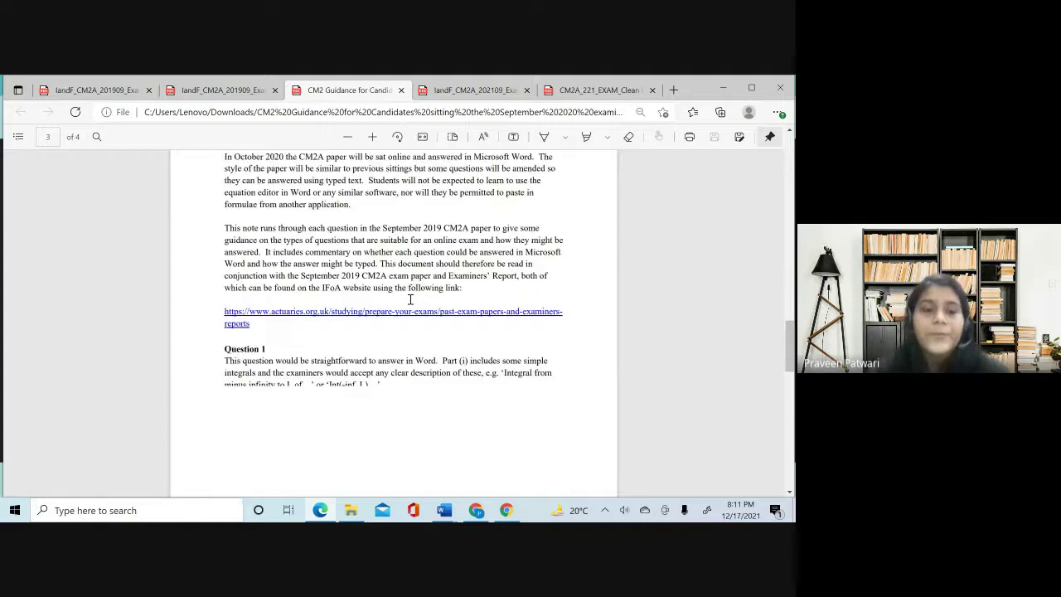
{"action": "scroll", "coordinate": [410, 299], "scroll_direction": "down", "scroll_amount": 3}
{"action": "scroll", "coordinate": [410, 299], "scroll_direction": "up", "scroll_amount": 1}
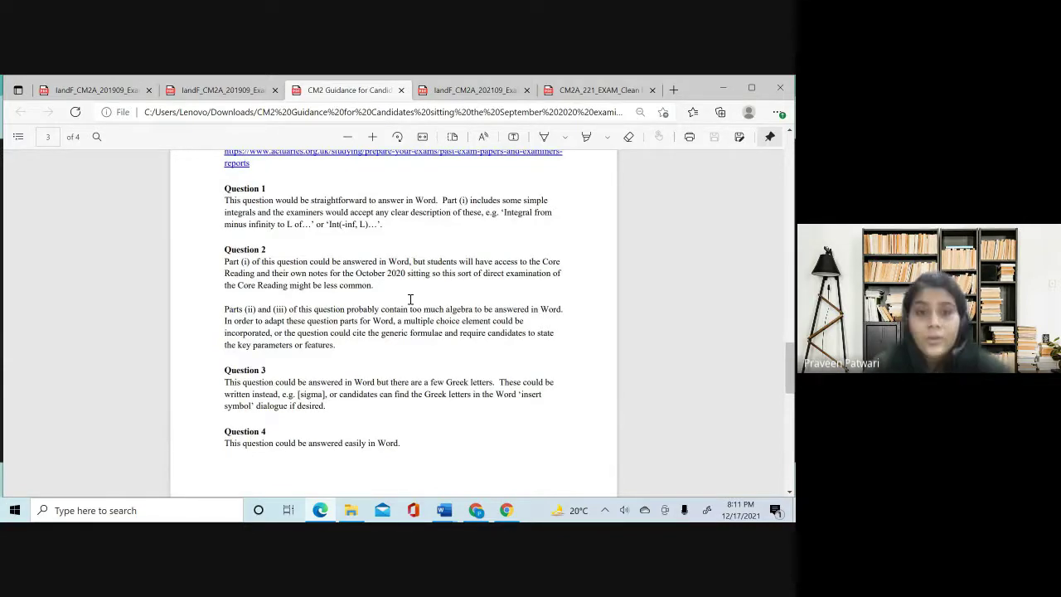
{"action": "scroll", "coordinate": [409, 299], "scroll_direction": "up", "scroll_amount": 3, "text": "ctrl"}
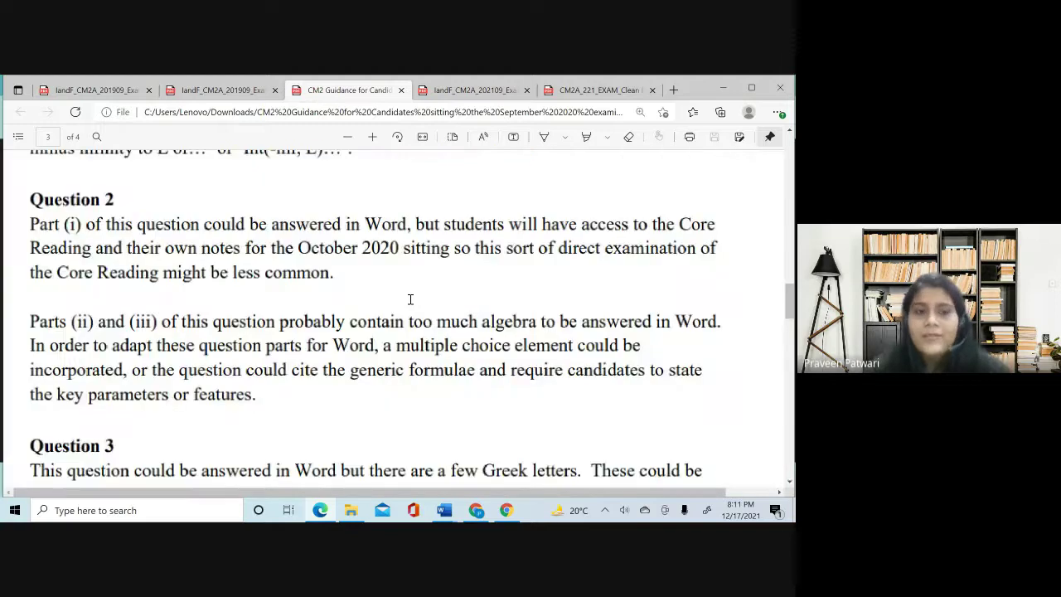
{"action": "scroll", "coordinate": [409, 299], "scroll_direction": "down", "scroll_amount": 2, "text": "ctrl"}
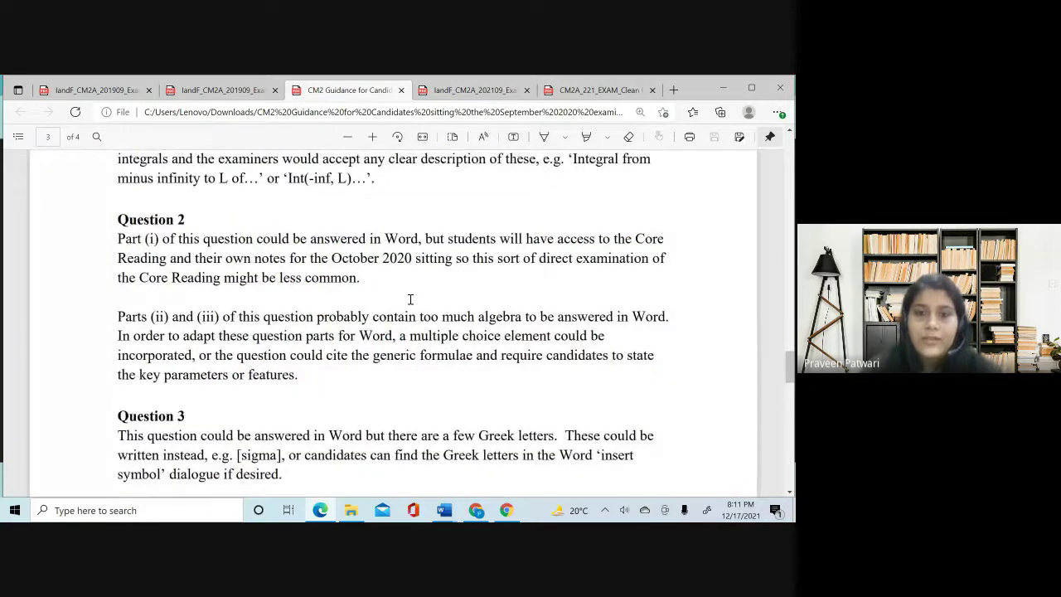
{"action": "scroll", "coordinate": [290, 287], "scroll_direction": "up", "scroll_amount": 3}
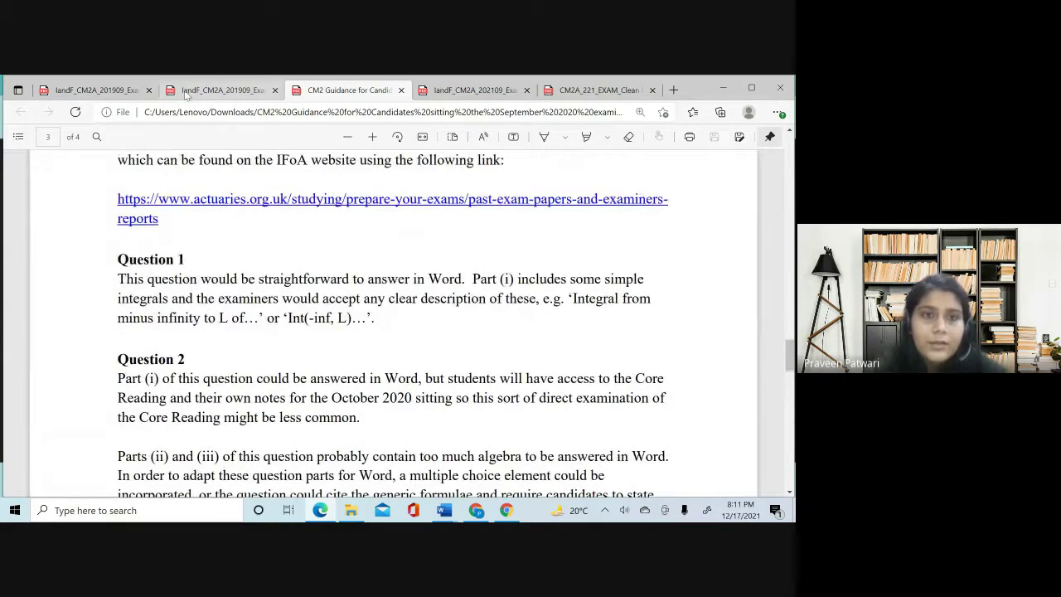
- Open the September 2019 CM2A exam paper and examine the first question on page 2
{"action": "left_click", "coordinate": [111, 91]}
{"action": "scroll", "coordinate": [376, 387], "scroll_direction": "down", "scroll_amount": 6}
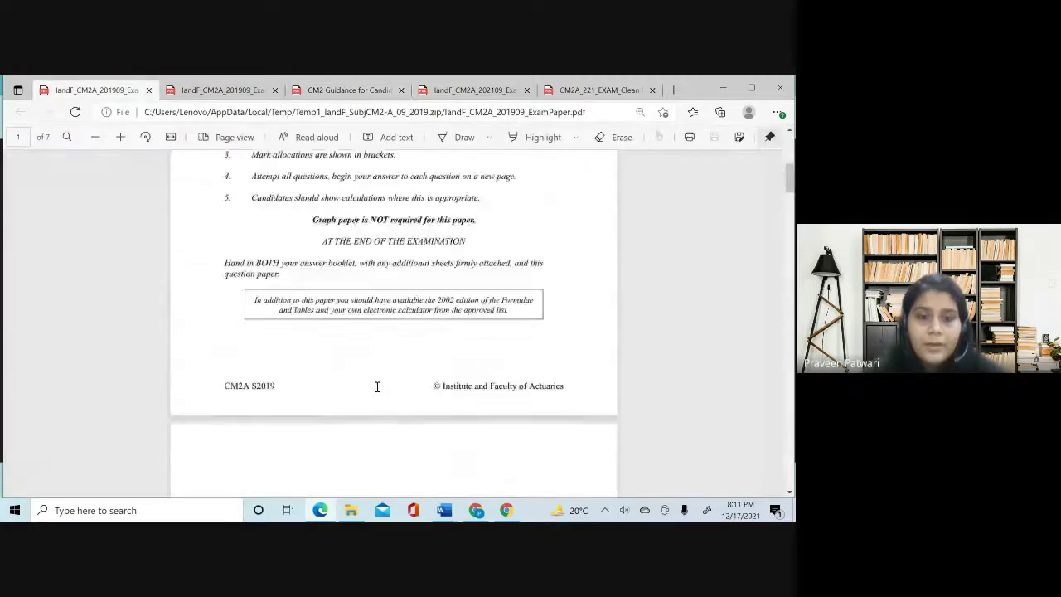
{"action": "scroll", "coordinate": [376, 387], "scroll_direction": "down", "scroll_amount": 5}
{"action": "scroll", "coordinate": [376, 387], "scroll_direction": "down", "scroll_amount": 2}
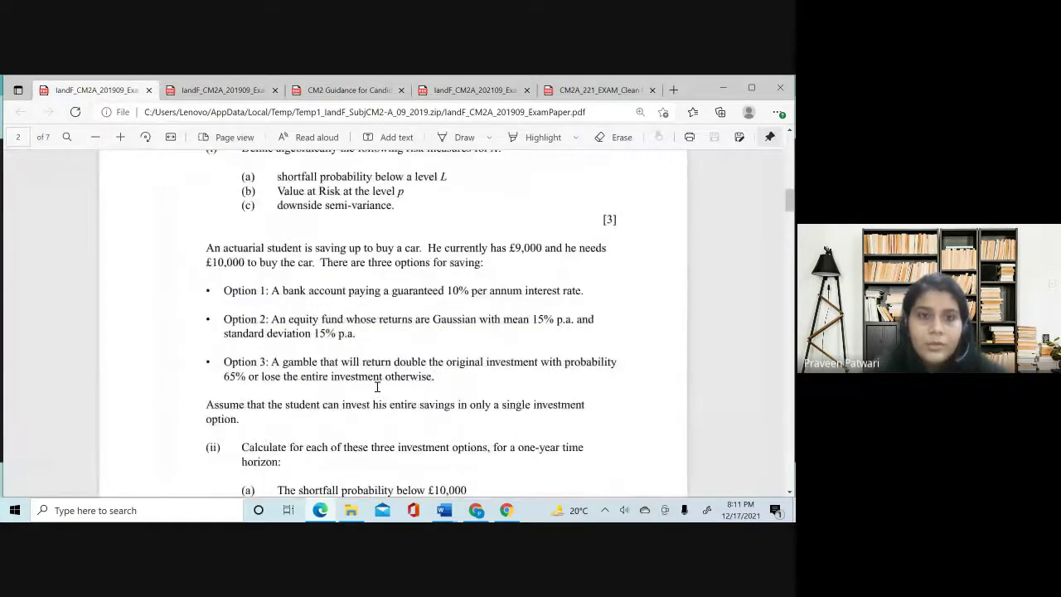
- Open the September 2019 CM2A Examiners' Report and examine the enlarged Q1 solution on page 3
{"action": "left_click", "coordinate": [211, 91]}
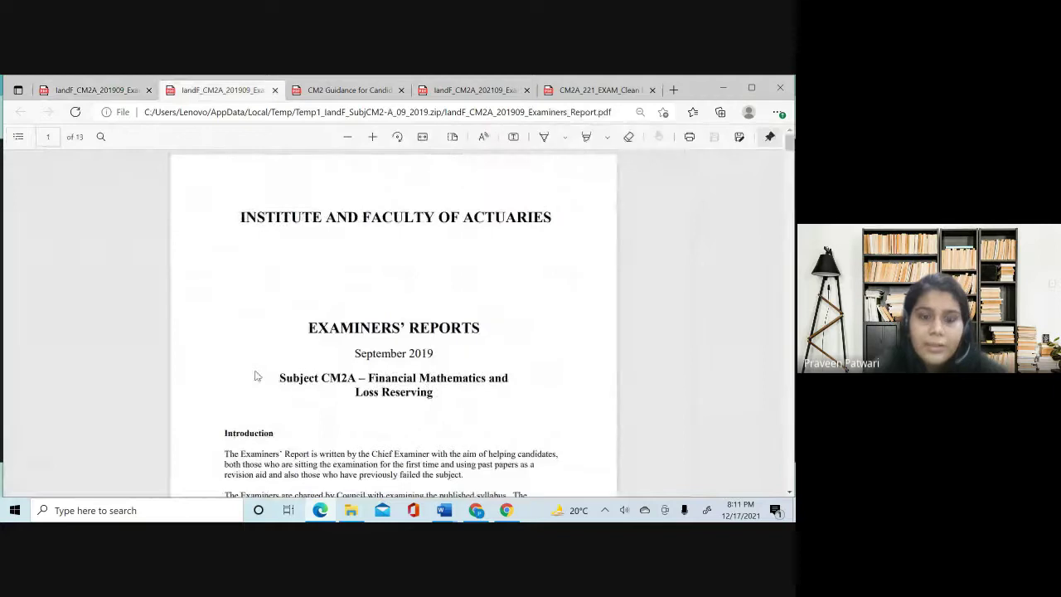
{"action": "scroll", "coordinate": [256, 376], "scroll_direction": "down", "scroll_amount": 7}
{"action": "scroll", "coordinate": [256, 376], "scroll_direction": "down", "scroll_amount": 3}
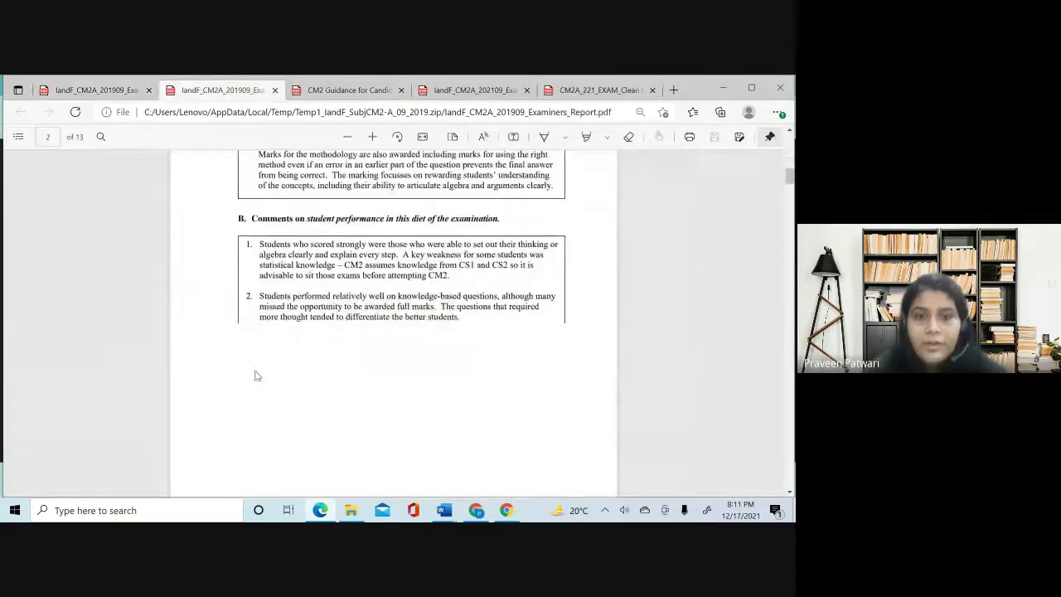
{"action": "scroll", "coordinate": [257, 375], "scroll_direction": "down", "scroll_amount": 6}
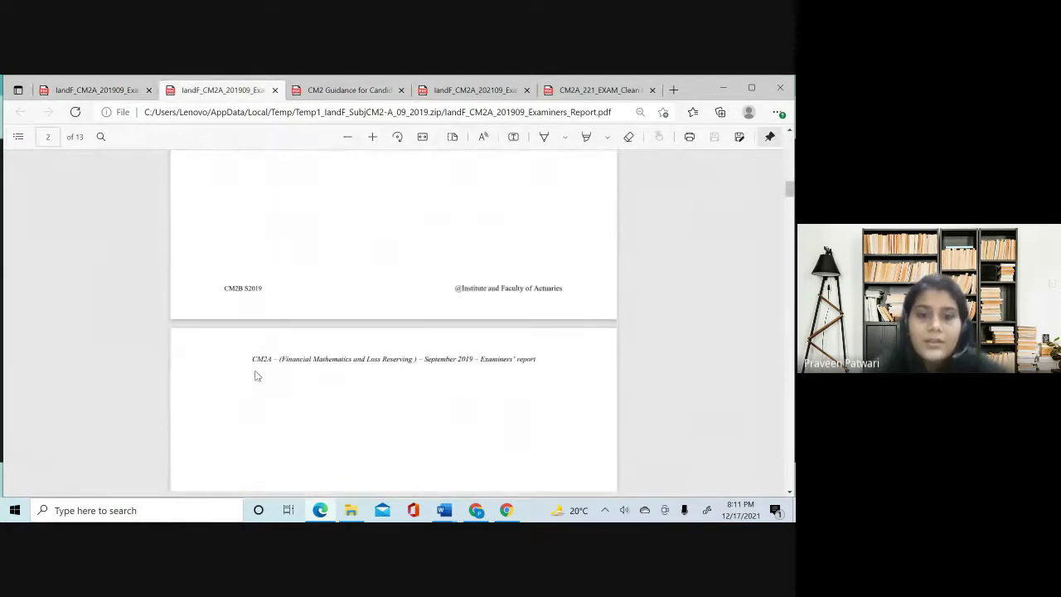
{"action": "scroll", "coordinate": [441, 300], "scroll_direction": "up", "scroll_amount": 2, "text": "ctrl"}
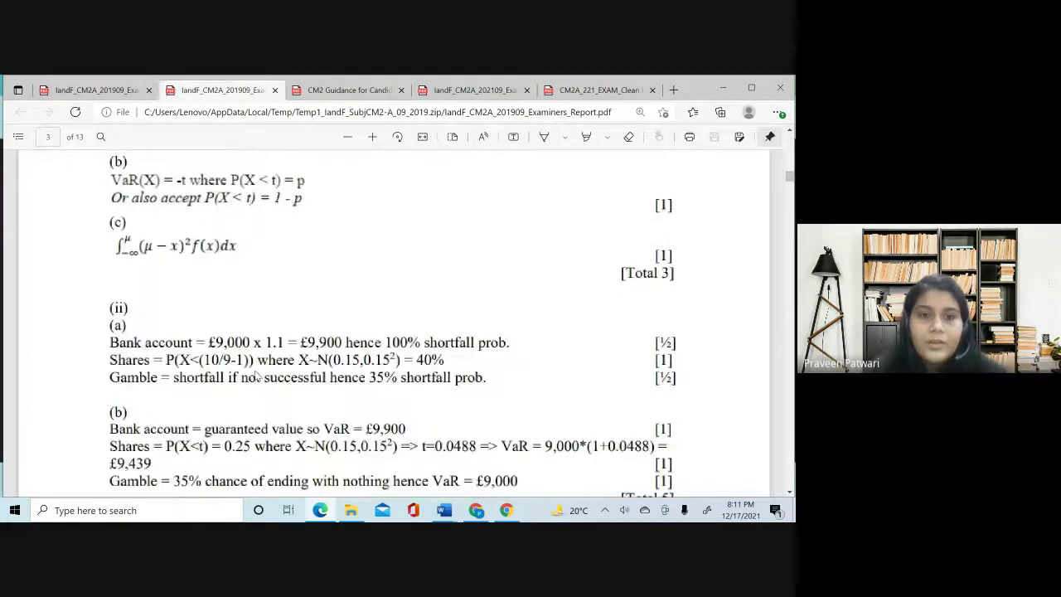
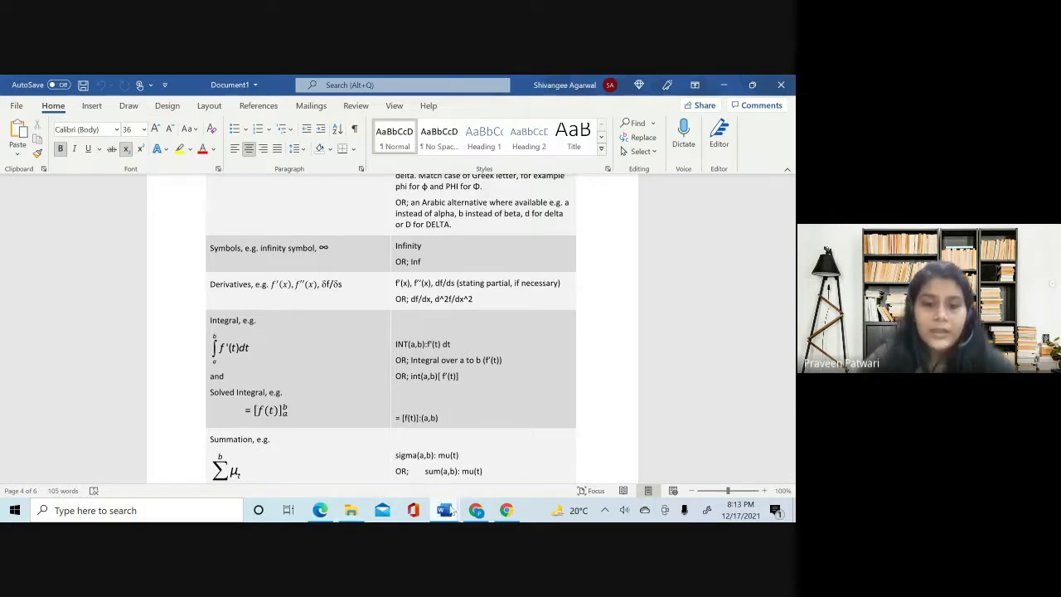
- Return to the Q1 solution in Edge, maximize its window, and bring up the blank Word document beside it
{"action": "left_click", "coordinate": [321, 509]}
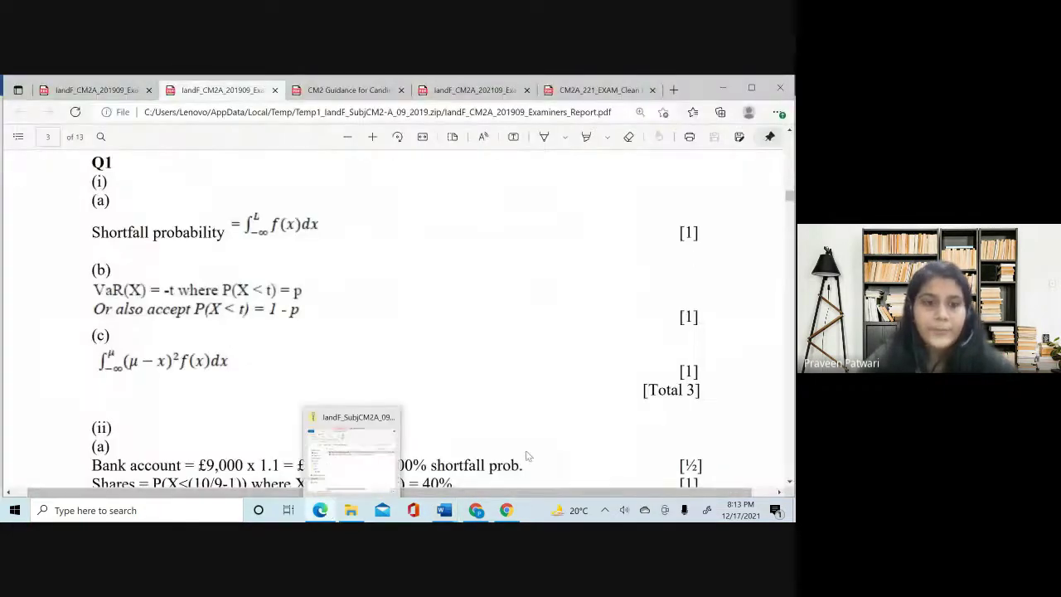
{"action": "mouse_move", "coordinate": [447, 517]}
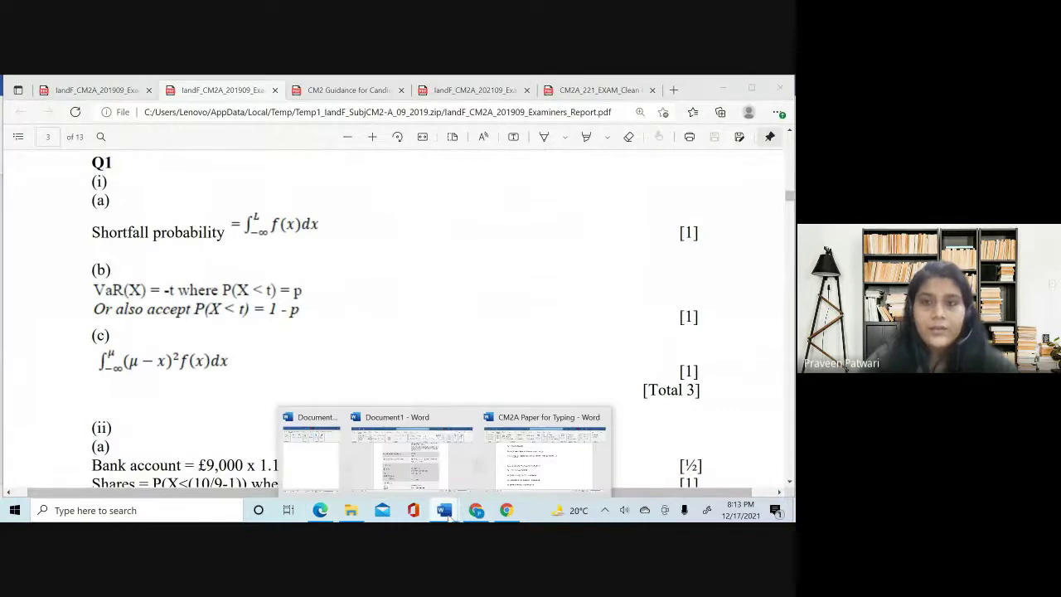
{"action": "left_click", "coordinate": [752, 87]}
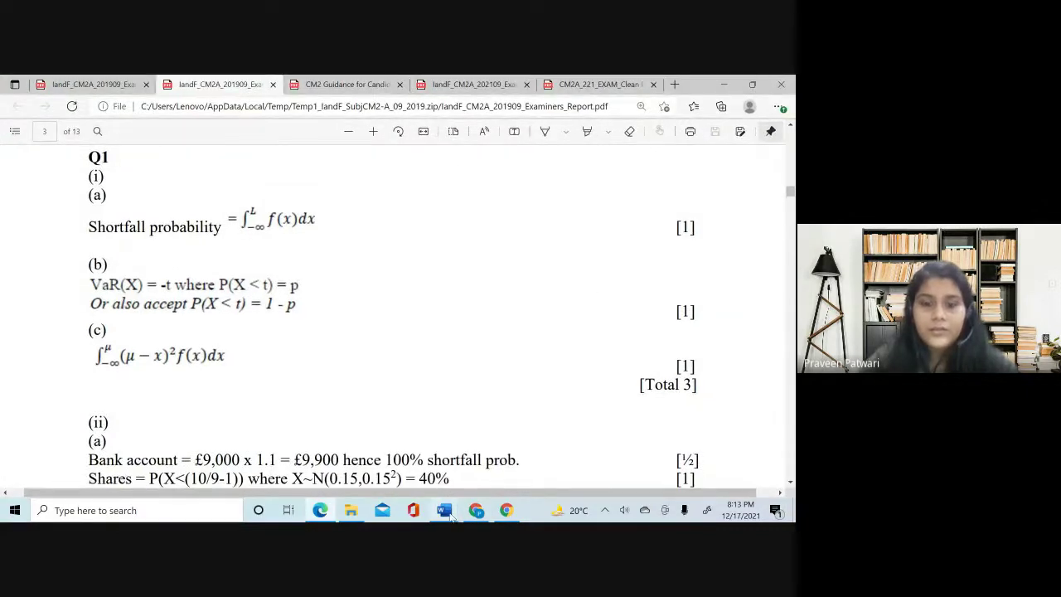
{"action": "mouse_move", "coordinate": [448, 515]}
{"action": "left_click", "coordinate": [299, 481]}
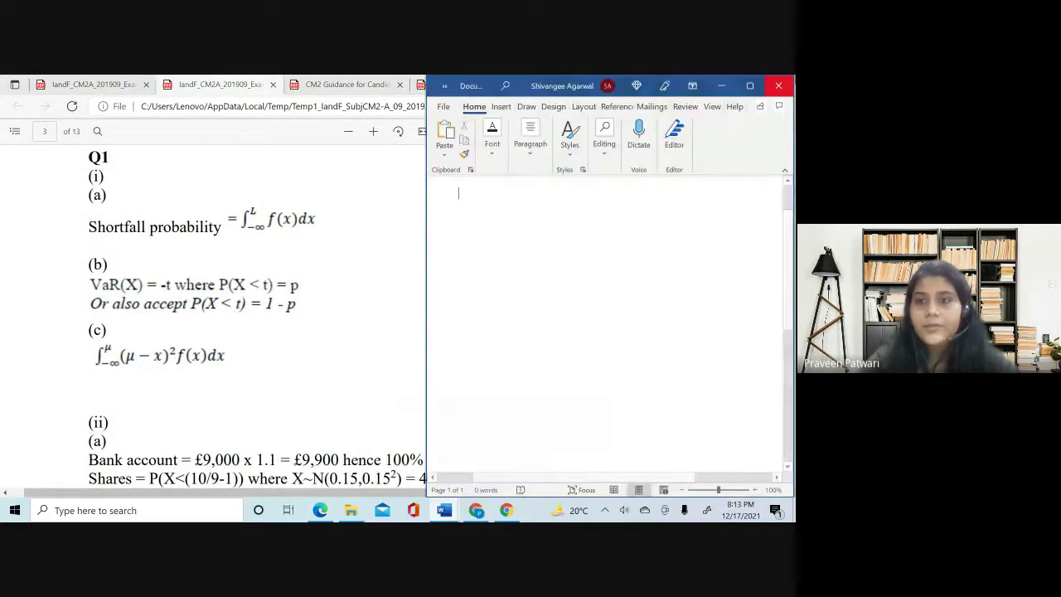
- On a new line of the blank document, write the shortfall probability integral as plain text: INT(L,-inf):f(x) dx
{"action": "key", "text": "Return"}
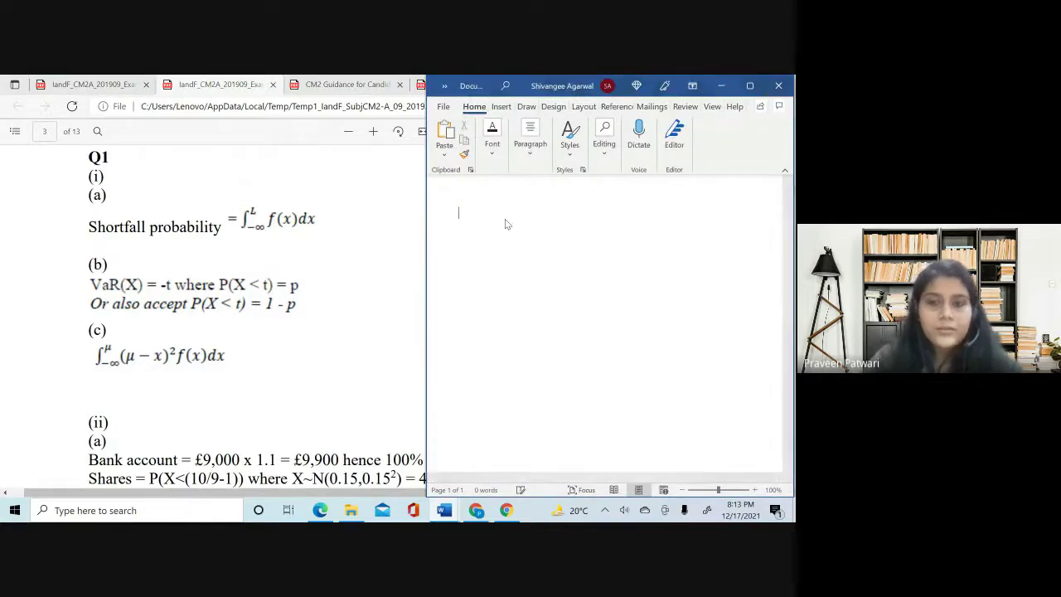
{"action": "type", "text": "INT"}
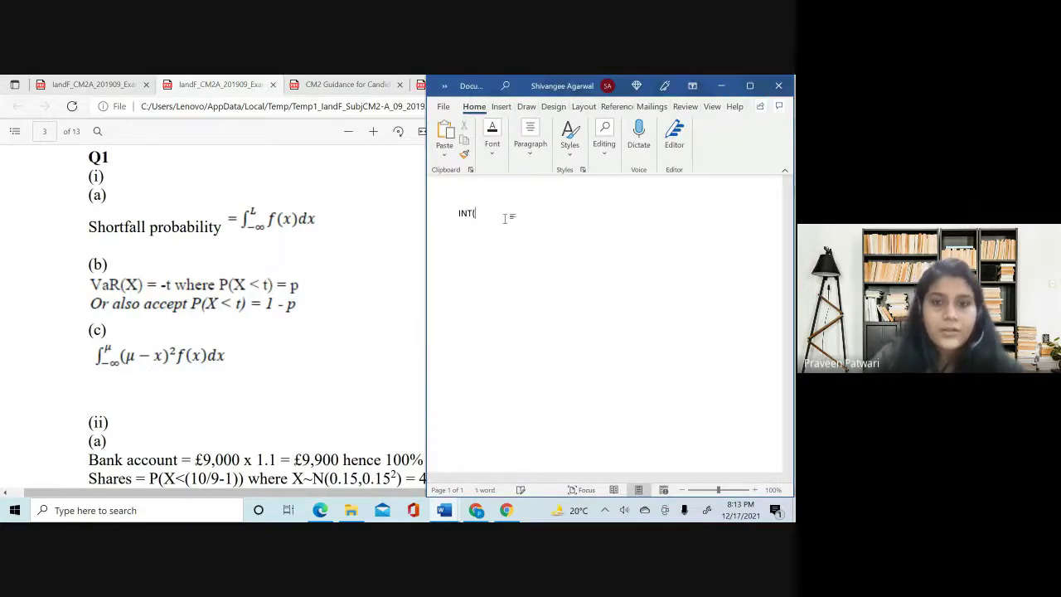
{"action": "type", "text": "(L,-inf"}
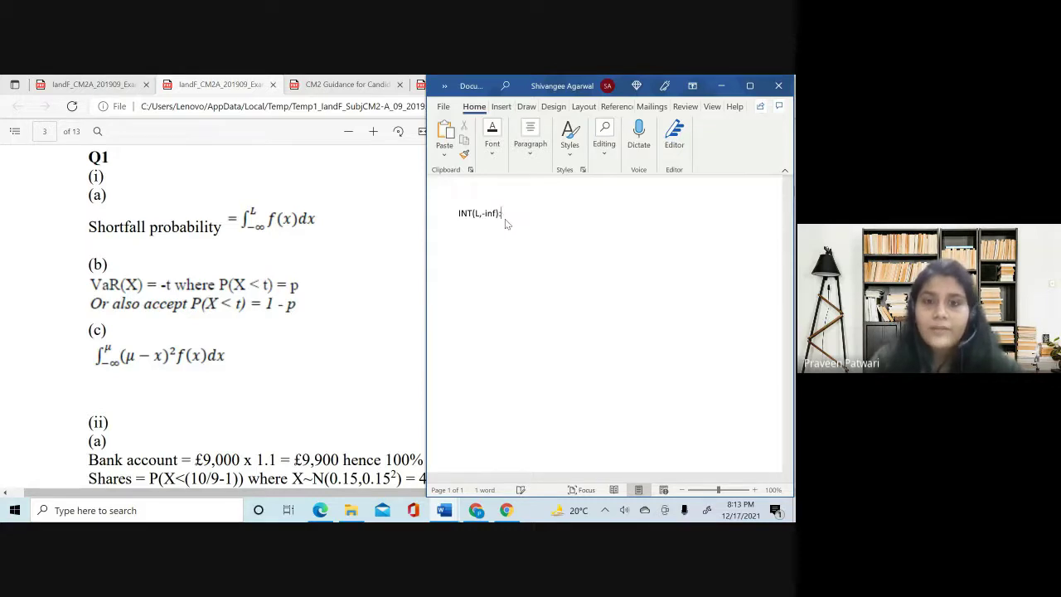
{"action": "type", "text": "f(x)"}
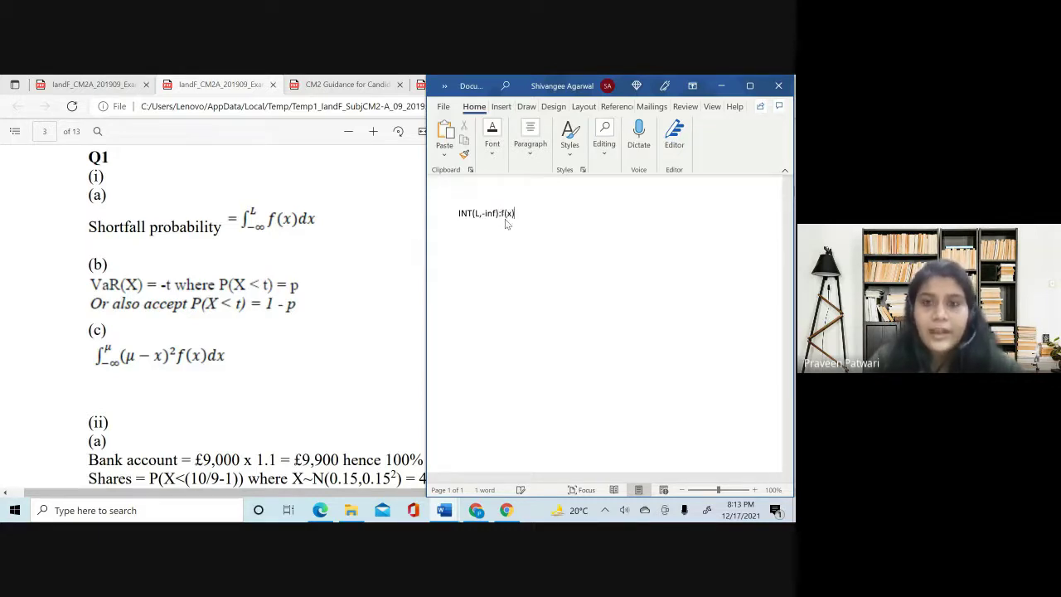
{"action": "type", "text": " dx"}
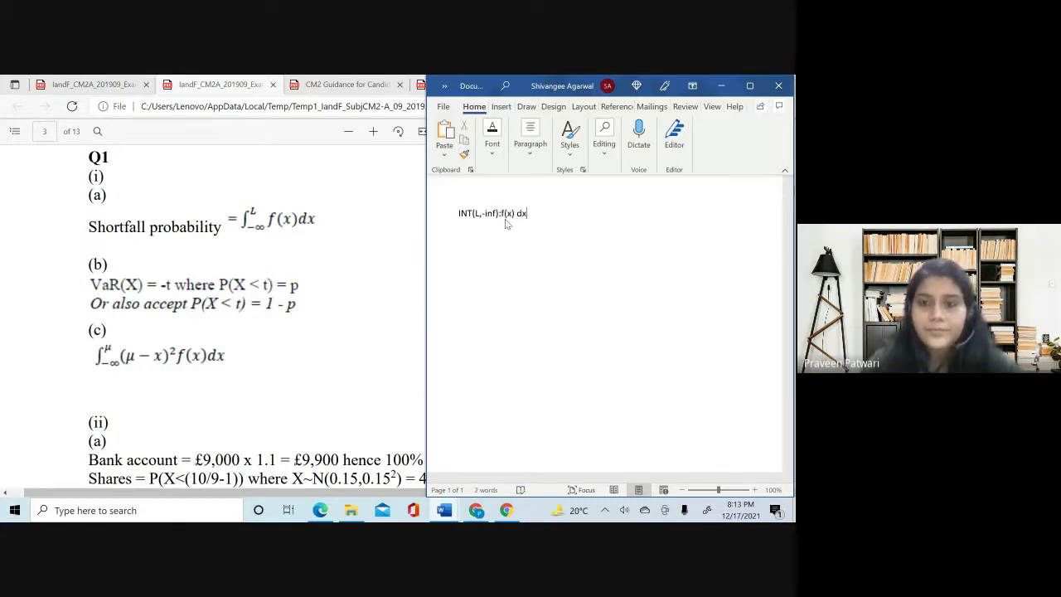
- Add a space on each side of the colon in the shortfall probability integral
{"action": "key", "text": "Left"}
{"action": "key", "text": "Left"}
{"action": "key", "text": "Left"}
{"action": "key", "text": "Left"}
{"action": "key", "text": "Left"}
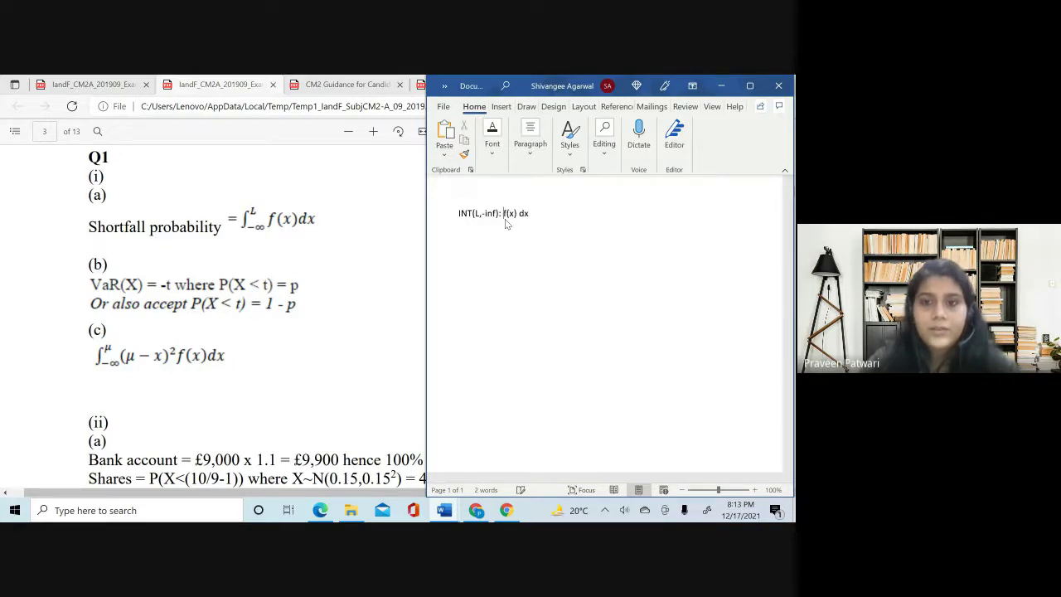
{"action": "key", "text": "Home"}
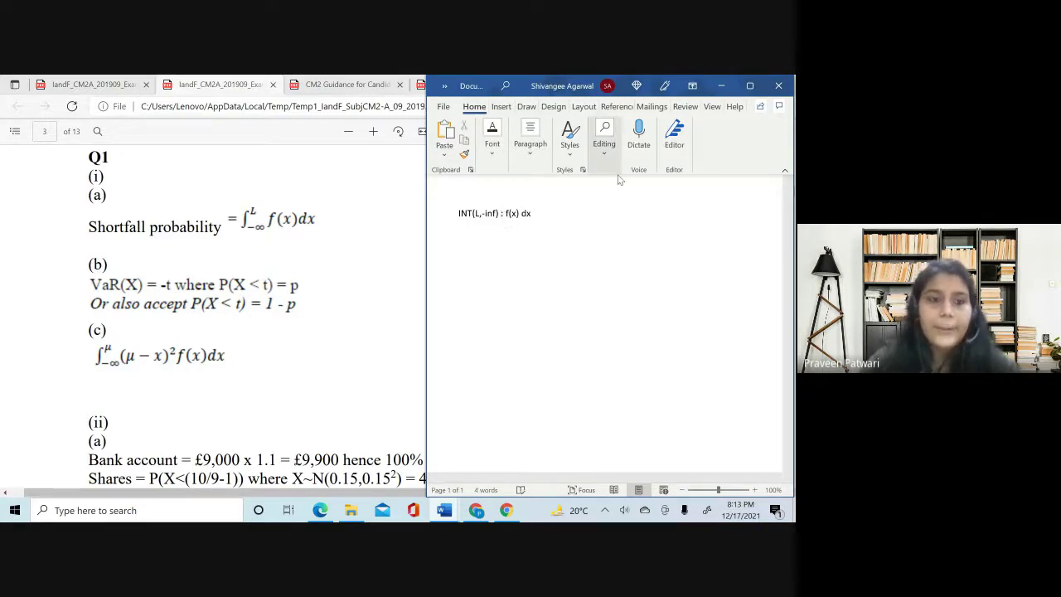
- Start a second plain-text integral for part (c) on the line below with INT(mu,-inf)
{"action": "left_click", "coordinate": [576, 212]}
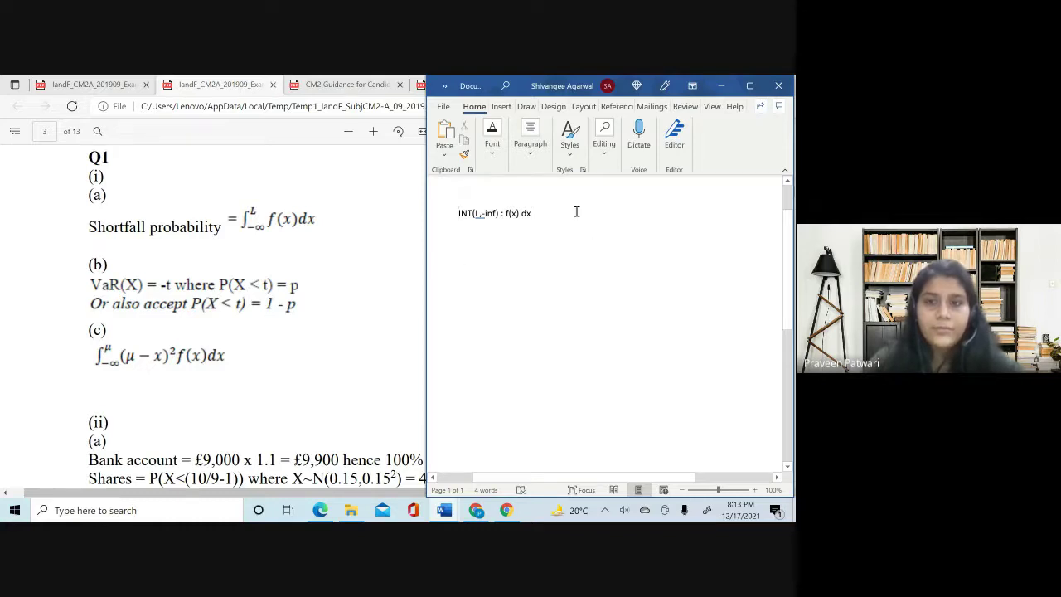
{"action": "key", "text": "Return"}
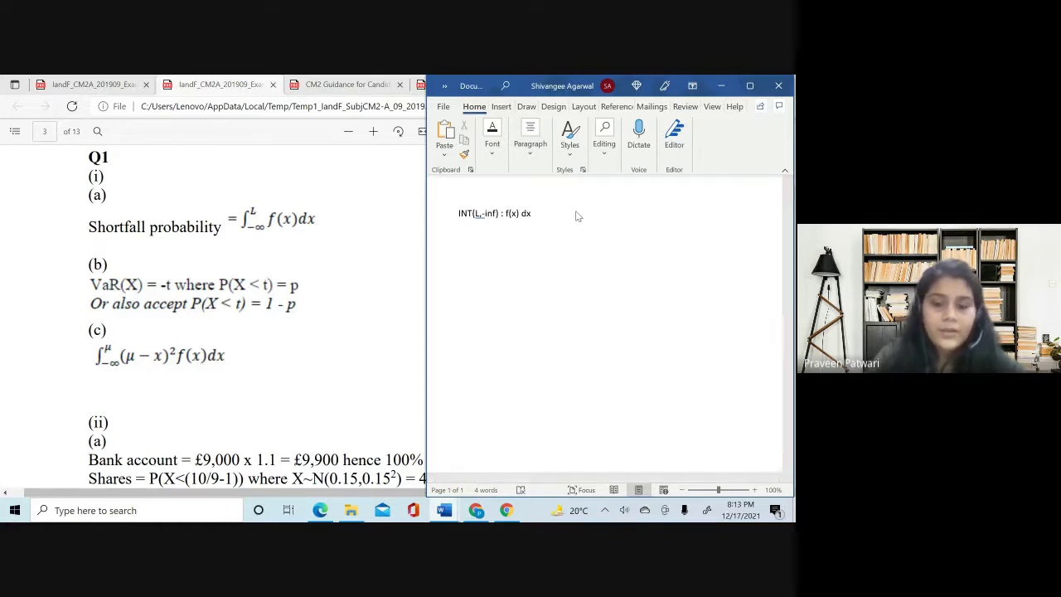
{"action": "type", "text": "INT("}
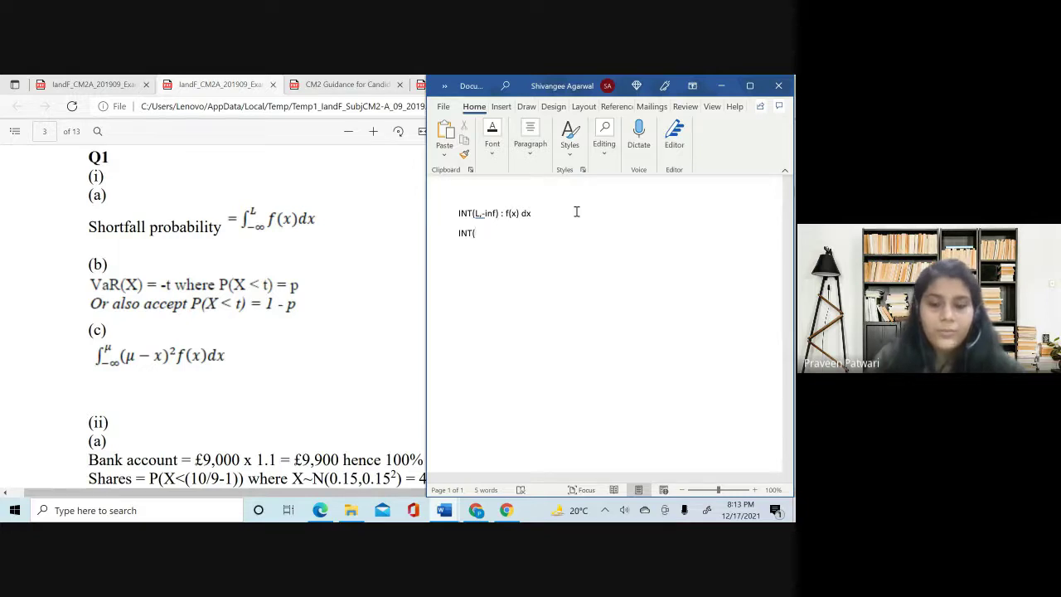
{"action": "type", "text": "mu"}
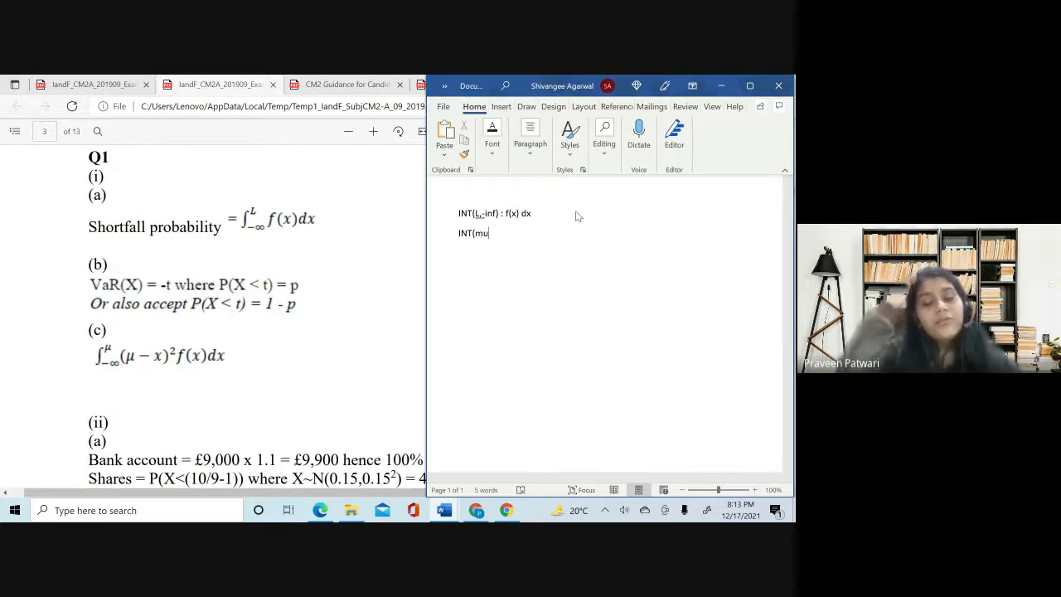
{"action": "key", "text": "BackSpace"}
{"action": "key", "text": "BackSpace"}
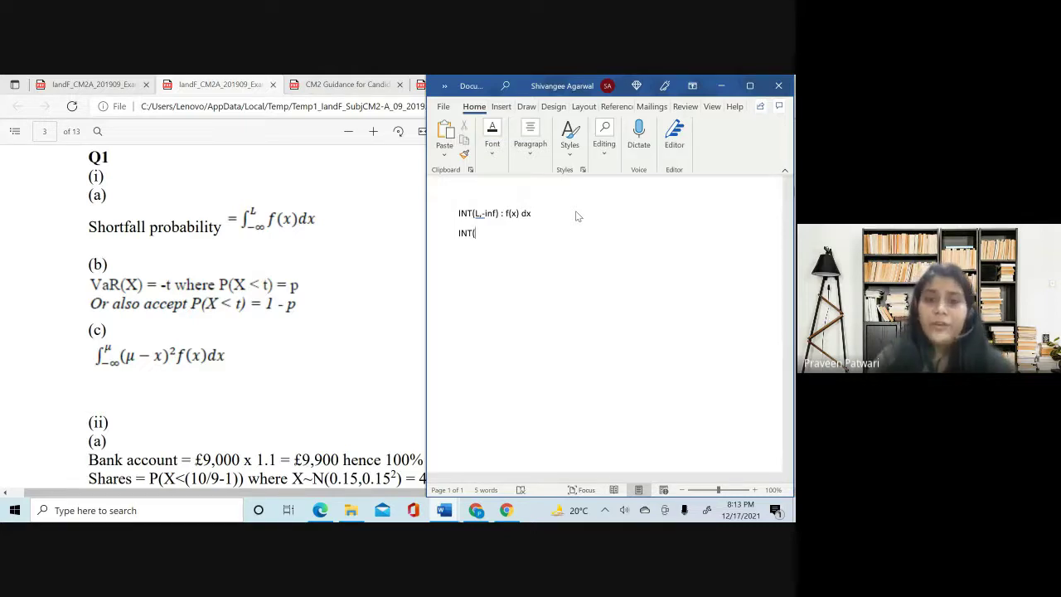
{"action": "type", "text": "mu,"}
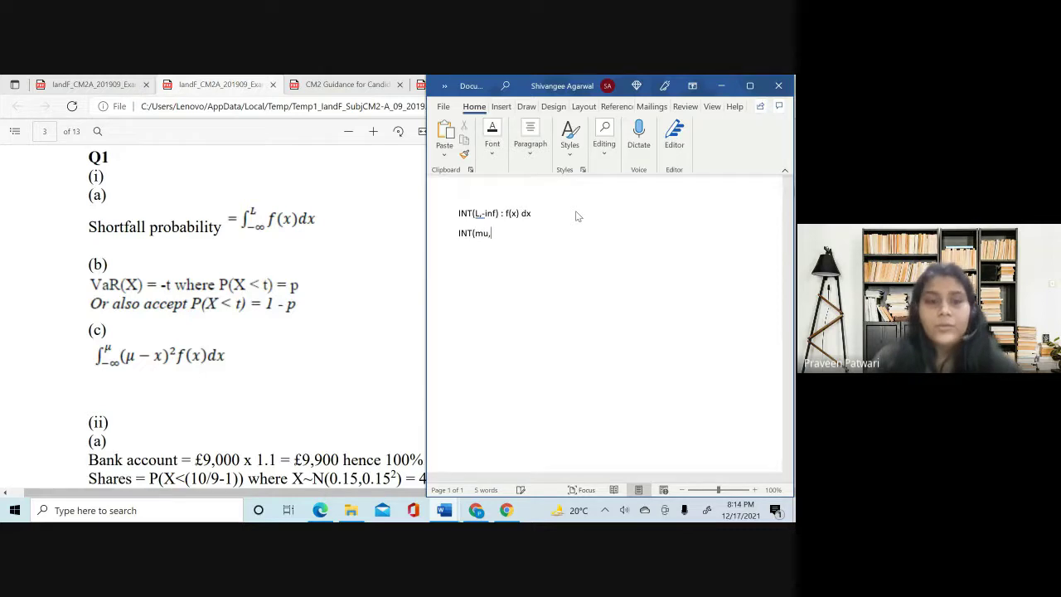
{"action": "key", "text": "BackSpace"}
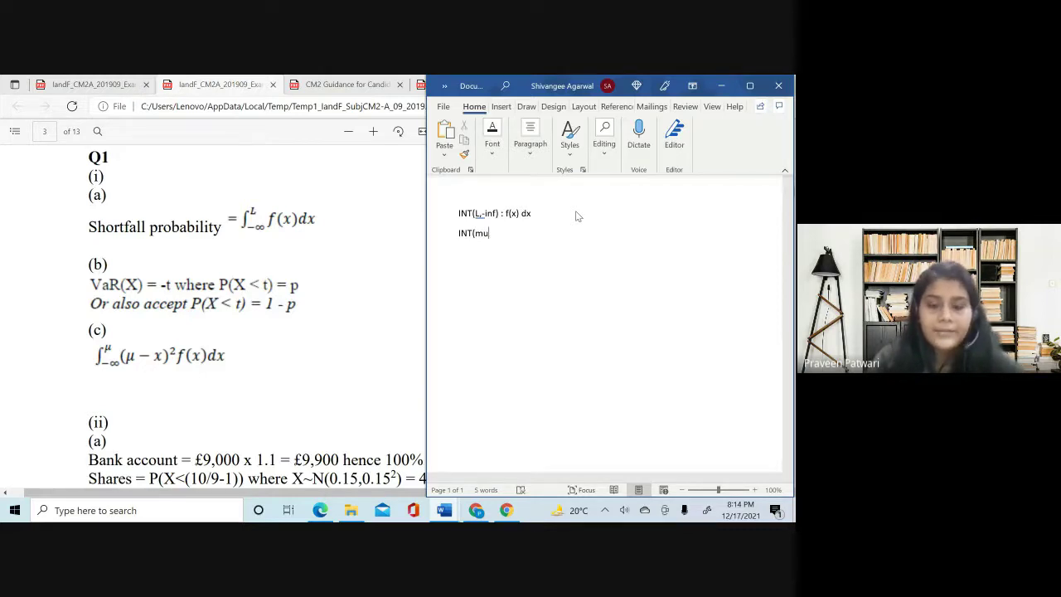
{"action": "type", "text": ",-inf)"}
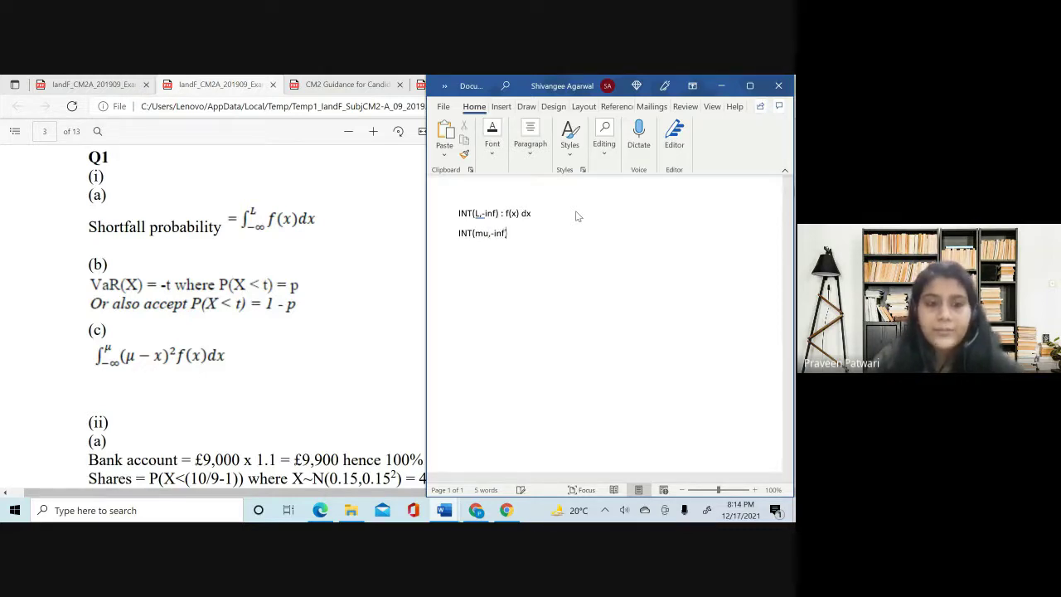
- Complete the second line with a spaced colon and the integrand (mu-x)^2f(x)
{"action": "type", "text": " :"}
{"action": "type", "text": " ("}
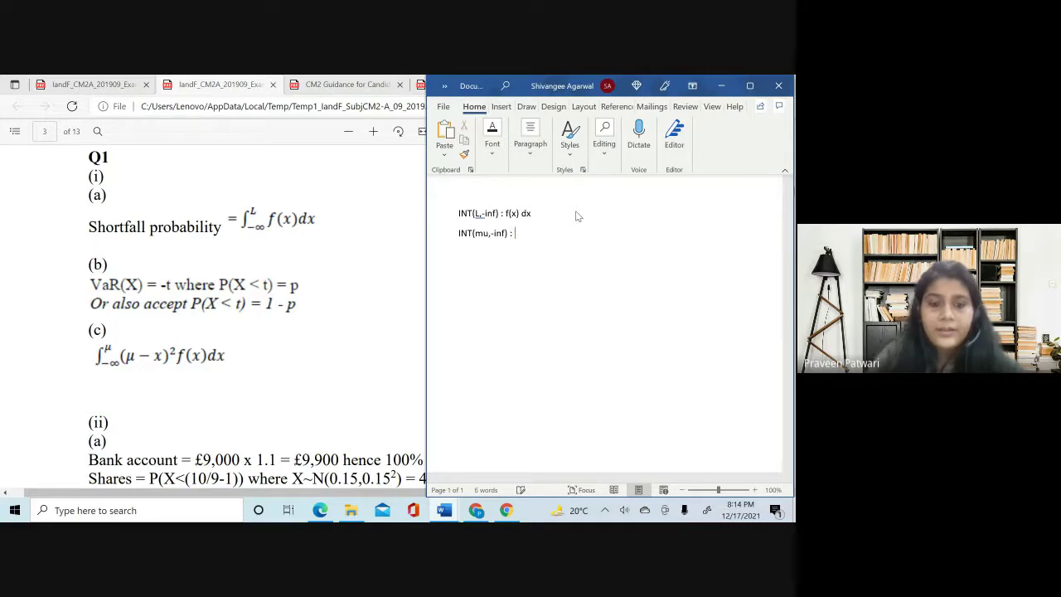
{"action": "type", "text": "mu-"}
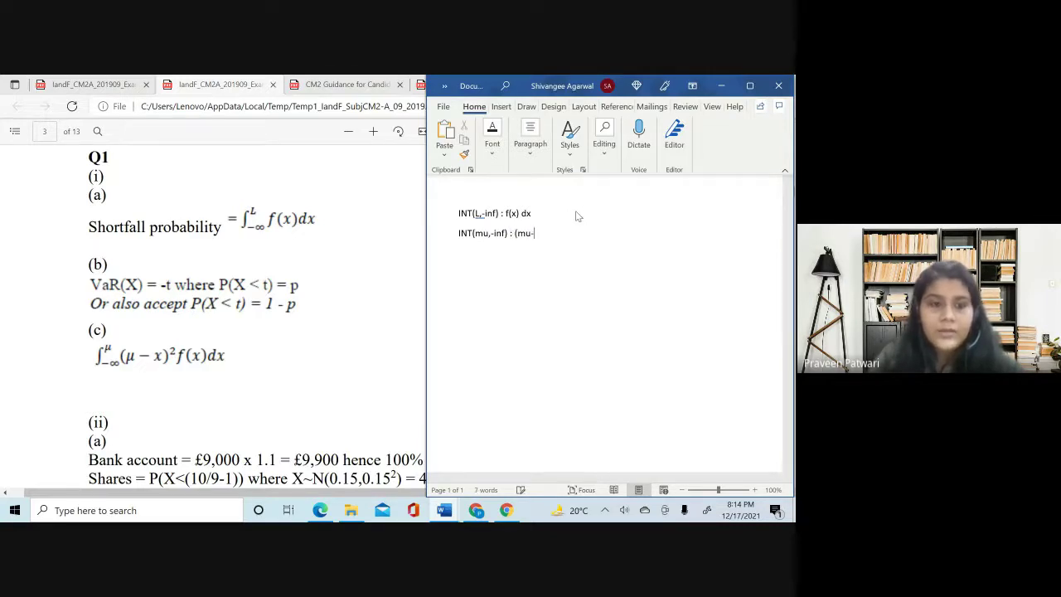
{"action": "type", "text": "x)^"}
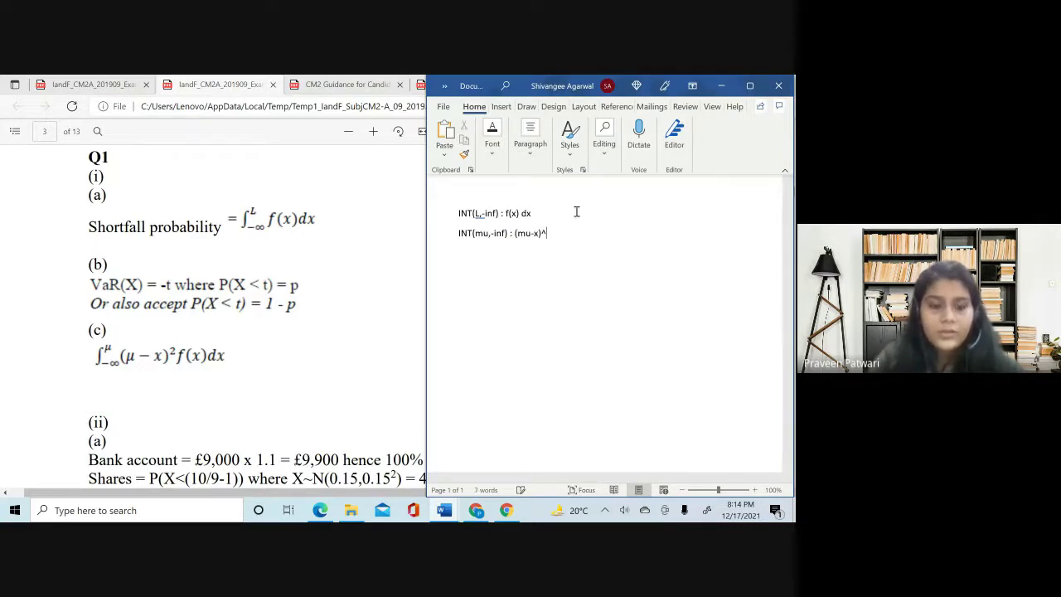
{"action": "type", "text": "2f"}
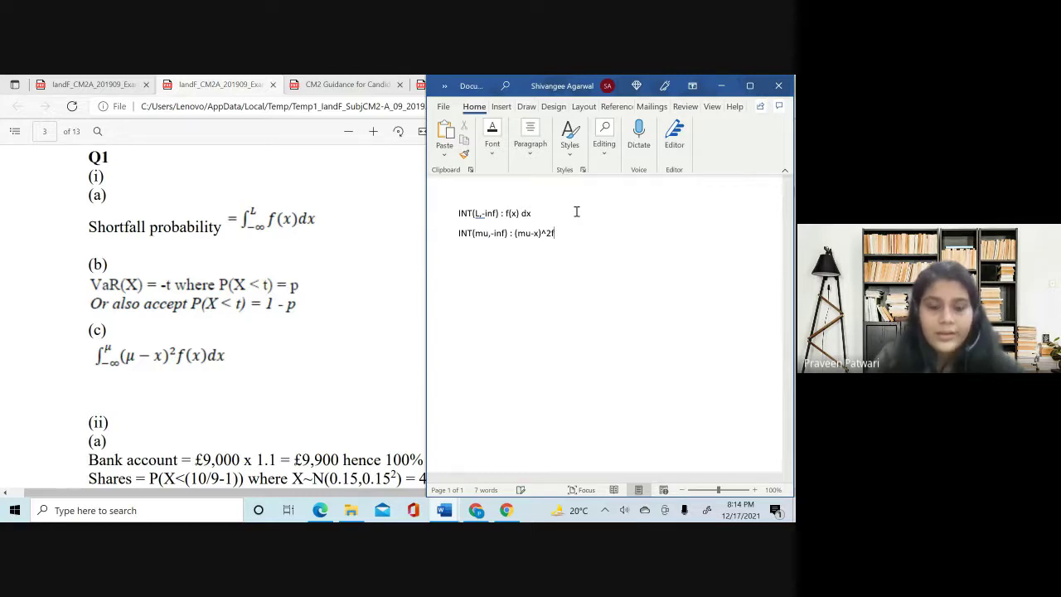
{"action": "type", "text": "(x)"}
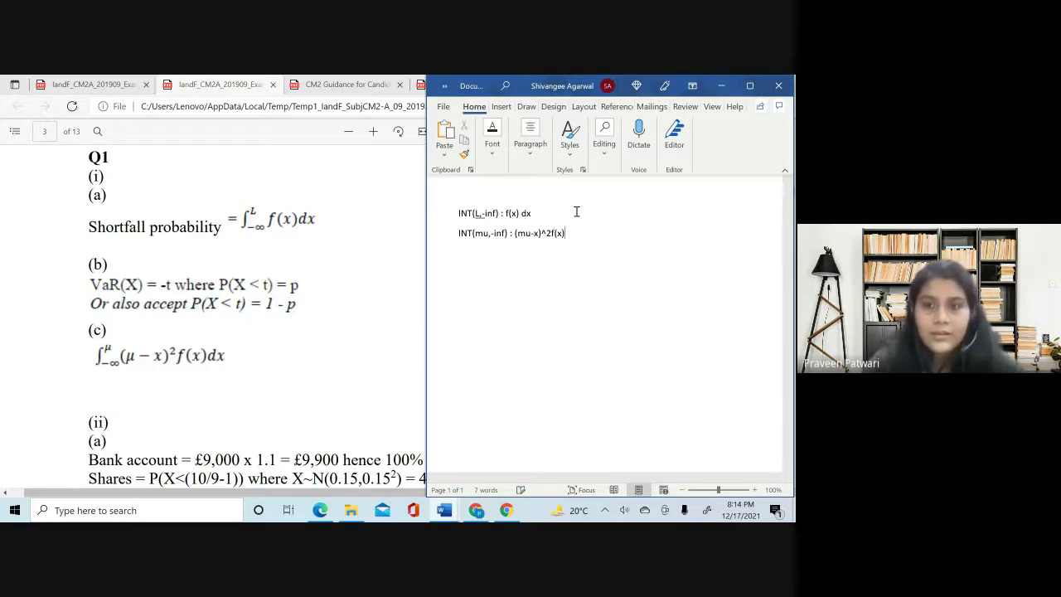
- Enclose the second line's integrand in outer parentheses, append dx, and insert * before f(x)
{"action": "left_click", "coordinate": [515, 234]}
{"action": "type", "text": "(x"}
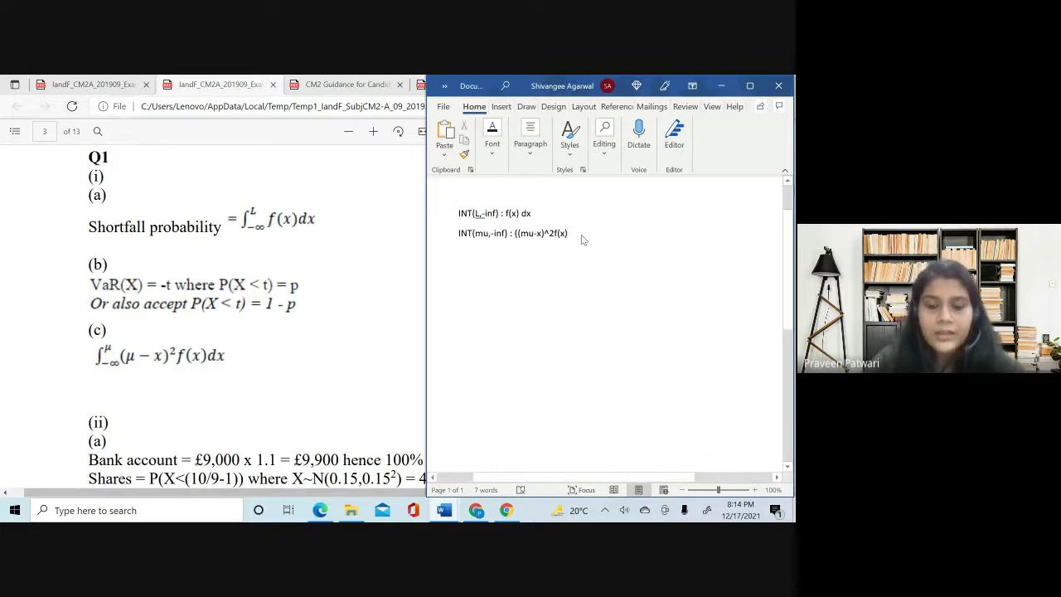
{"action": "type", "text": ")) dx"}
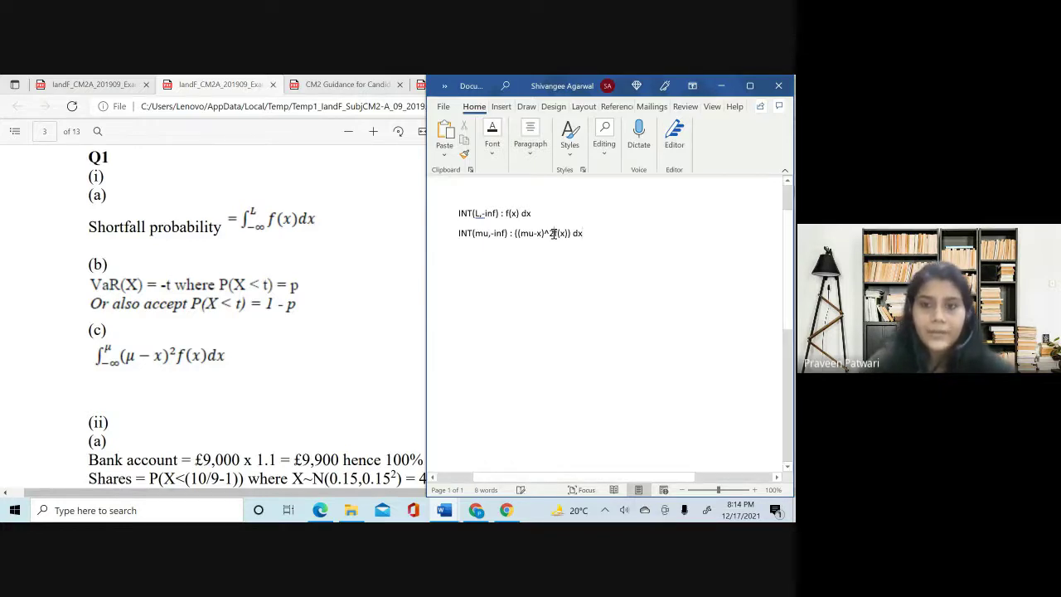
{"action": "left_click", "coordinate": [552, 233]}
{"action": "type", "text": "*"}
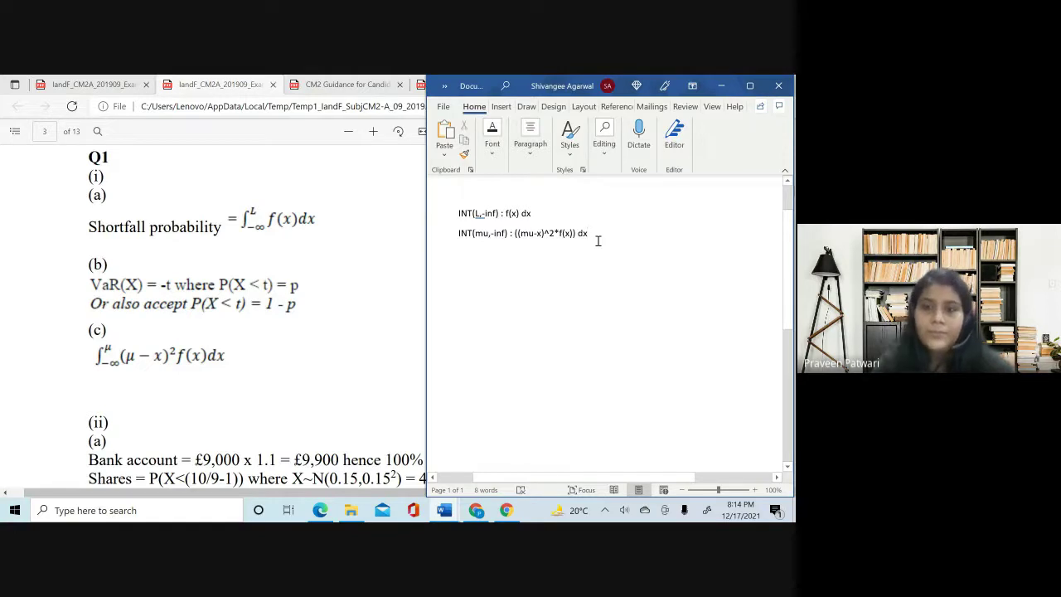
- Insert an equation on a new line below and begin an integral with the lower limit −∞
{"action": "key", "text": "Return"}
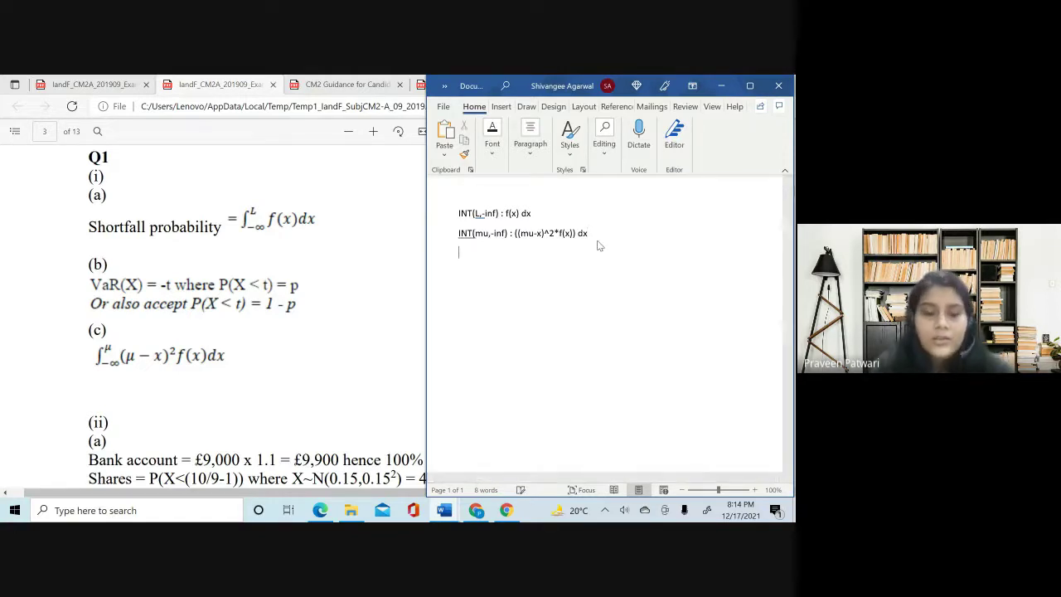
{"action": "key", "text": "alt+equal"}
{"action": "type", "text": "\\int "}
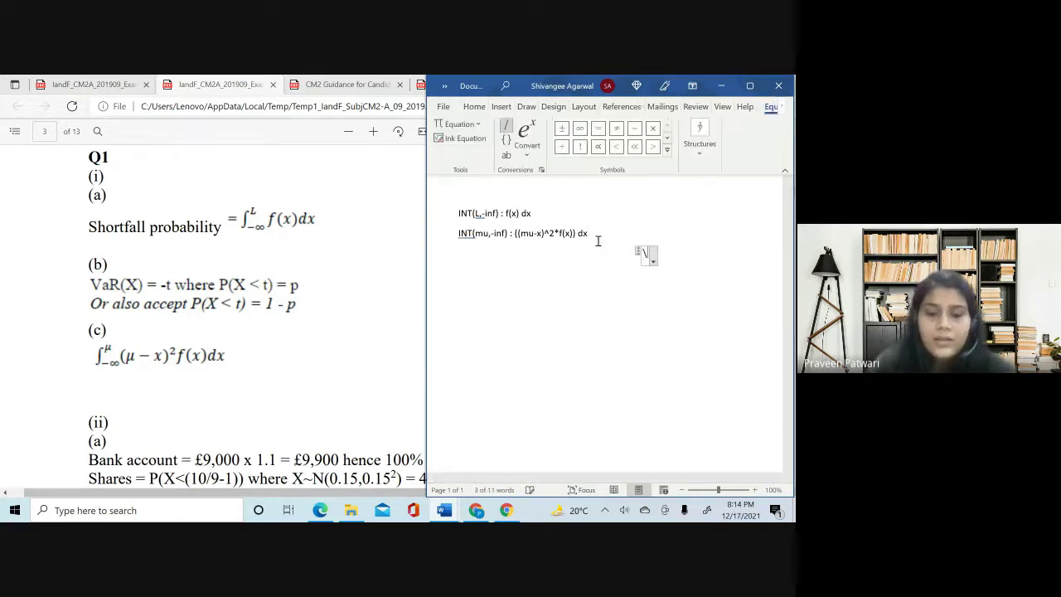
{"action": "type", "text": "_"}
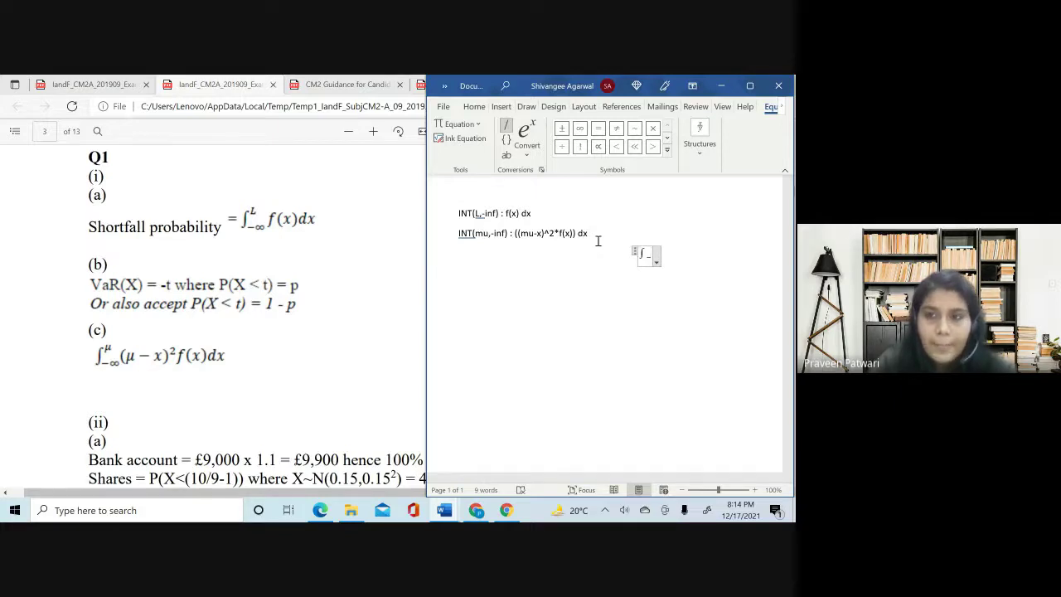
{"action": "type", "text": "(-\\inf"}
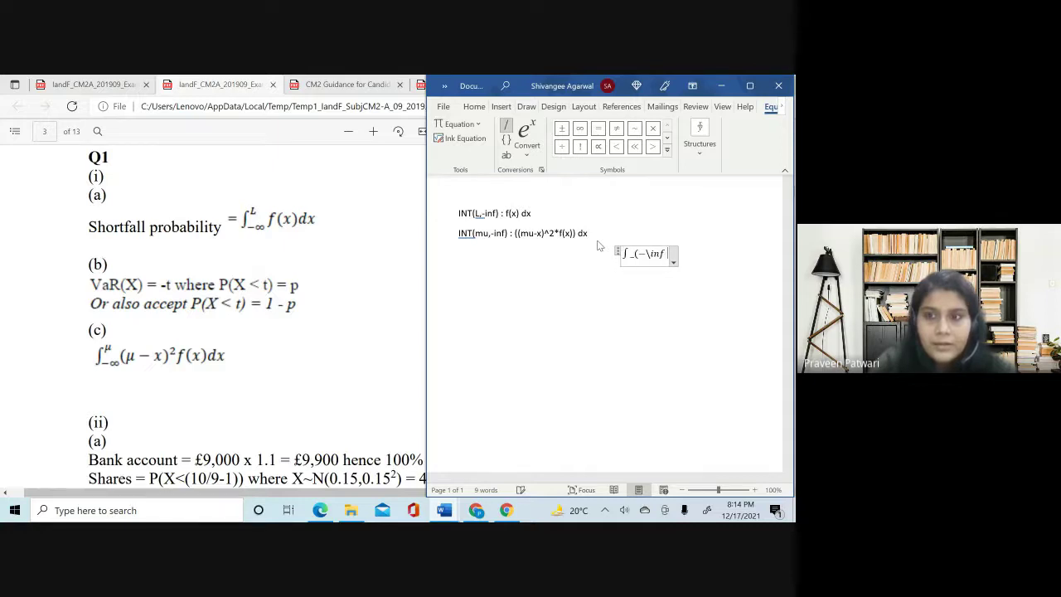
{"action": "type", "text": "inity"}
{"action": "key", "text": "BackSpace"}
{"action": "key", "text": "BackSpace"}
{"action": "key", "text": "BackSpace"}
{"action": "key", "text": "BackSpace"}
{"action": "key", "text": "BackSpace"}
{"action": "key", "text": "BackSpace"}
{"action": "key", "text": "BackSpace"}
{"action": "key", "text": "BackSpace"}
{"action": "key", "text": "BackSpace"}
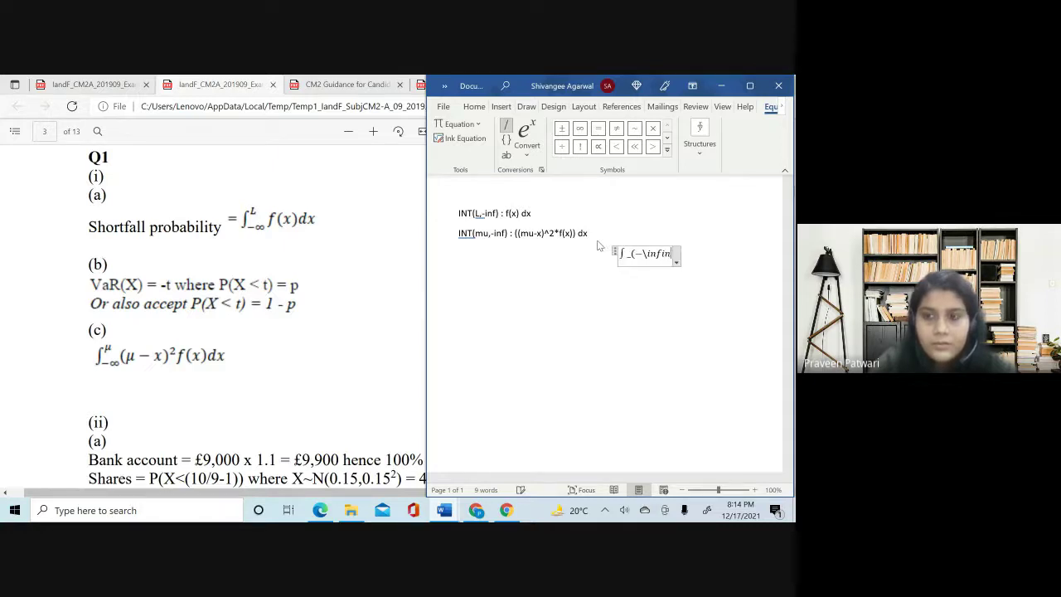
{"action": "left_click", "coordinate": [580, 130]}
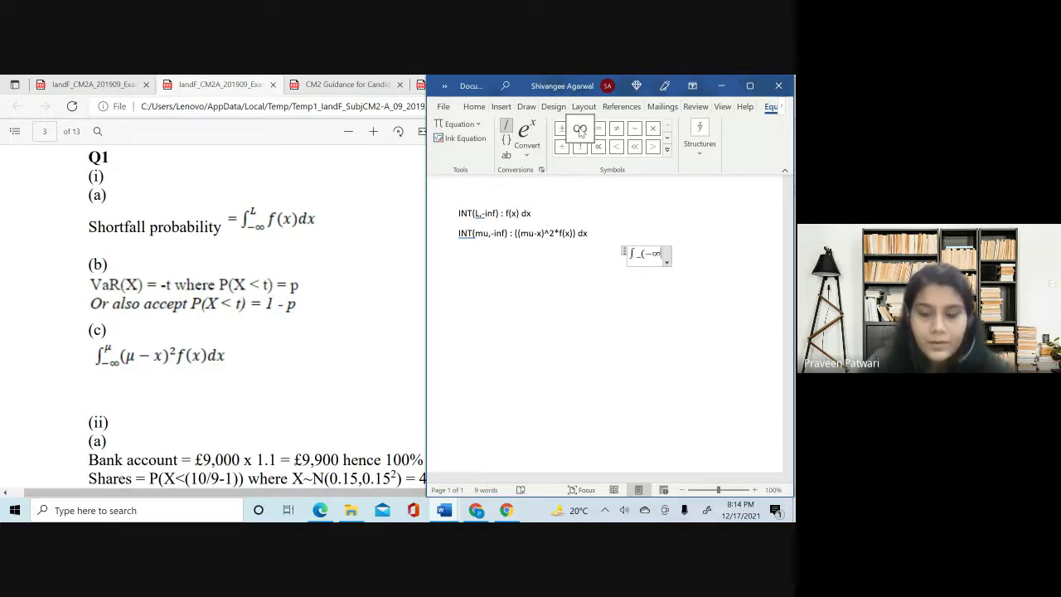
- Give the equation's integral the upper limit μ and convert it to its built-up form
{"action": "type", "text": ")^\\mu"}
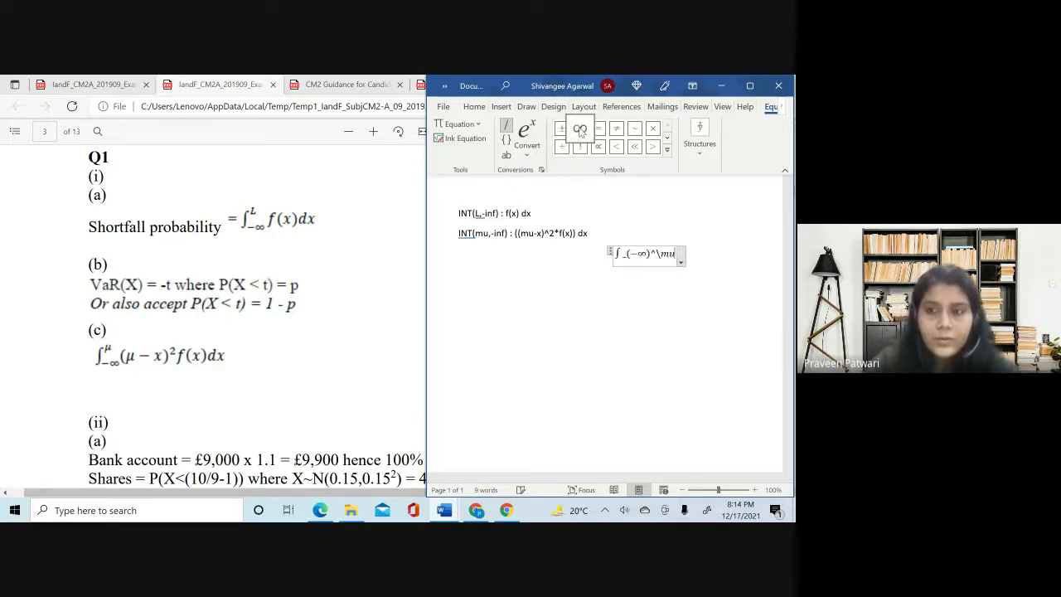
{"action": "key", "text": "space"}
{"action": "key", "text": "space"}
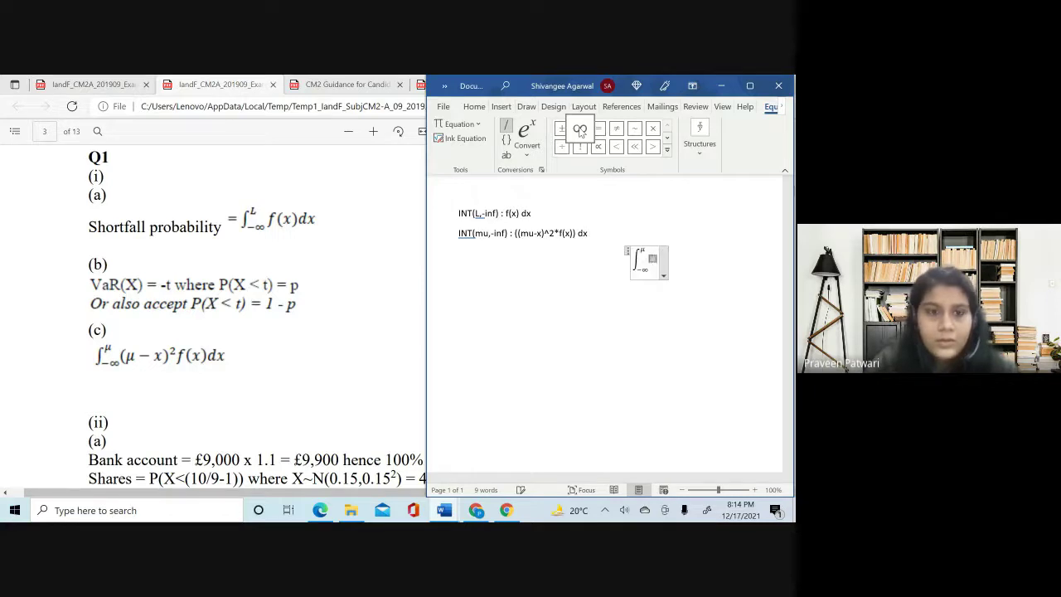
- Complete the equation's integral with the integrand (μ−x)^2 f(x) dx and leave the equation
{"action": "type", "text": "(\\mu"}
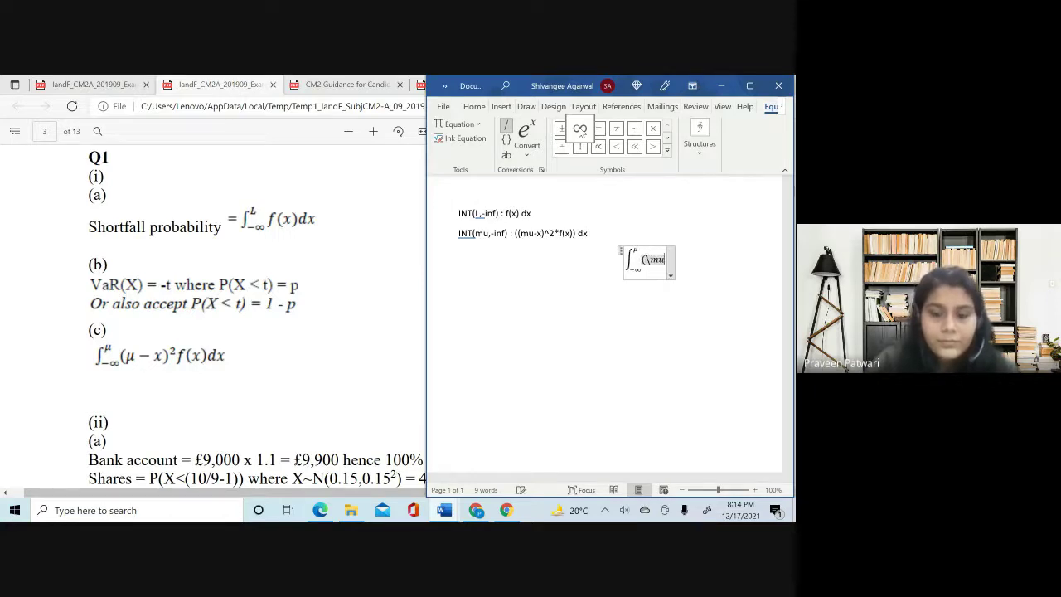
{"action": "type", "text": "-x)^2"}
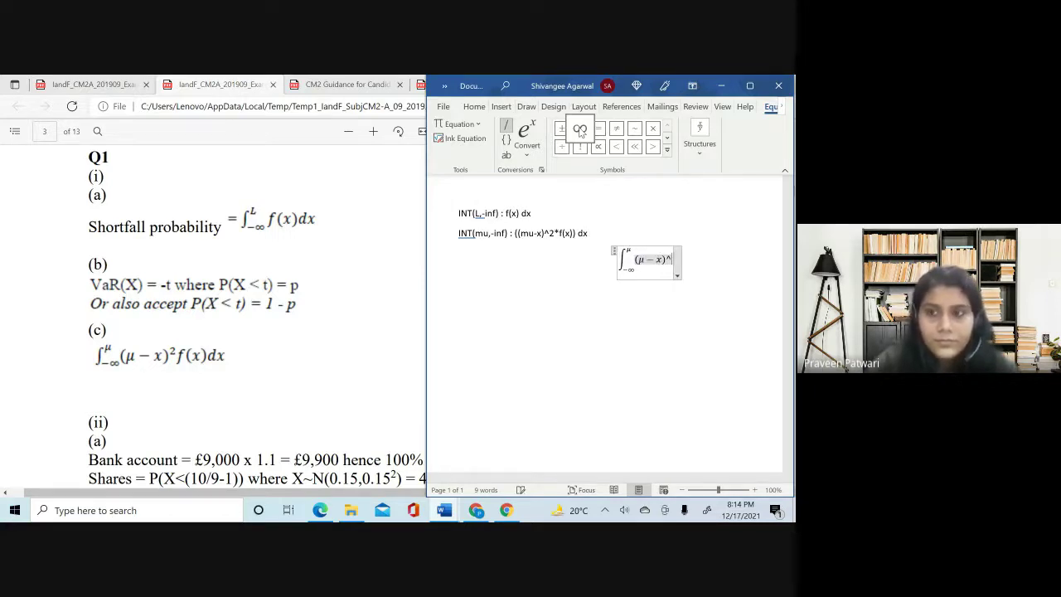
{"action": "key", "text": "space"}
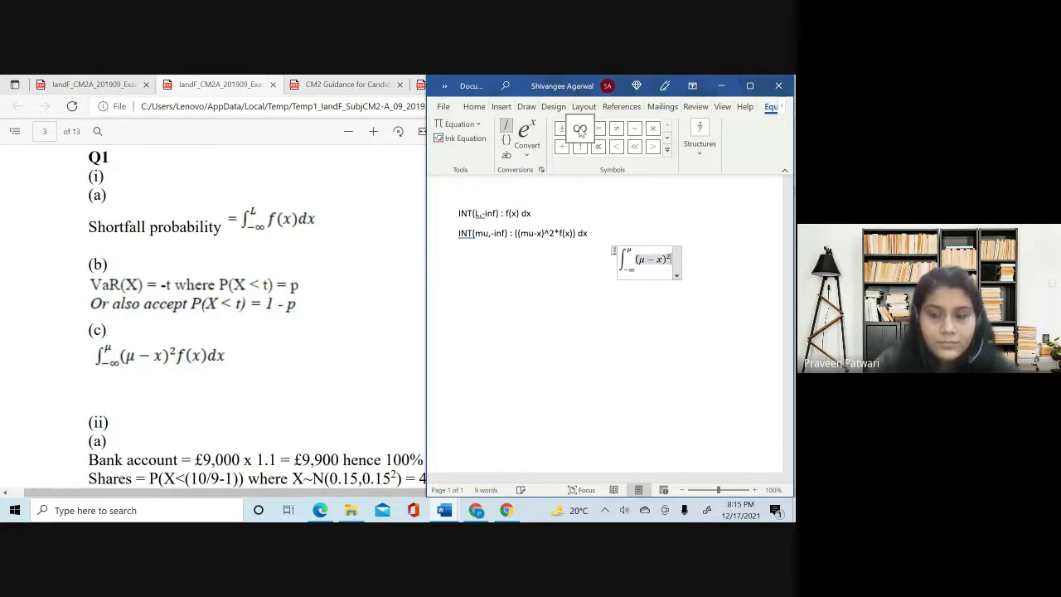
{"action": "type", "text": "f("}
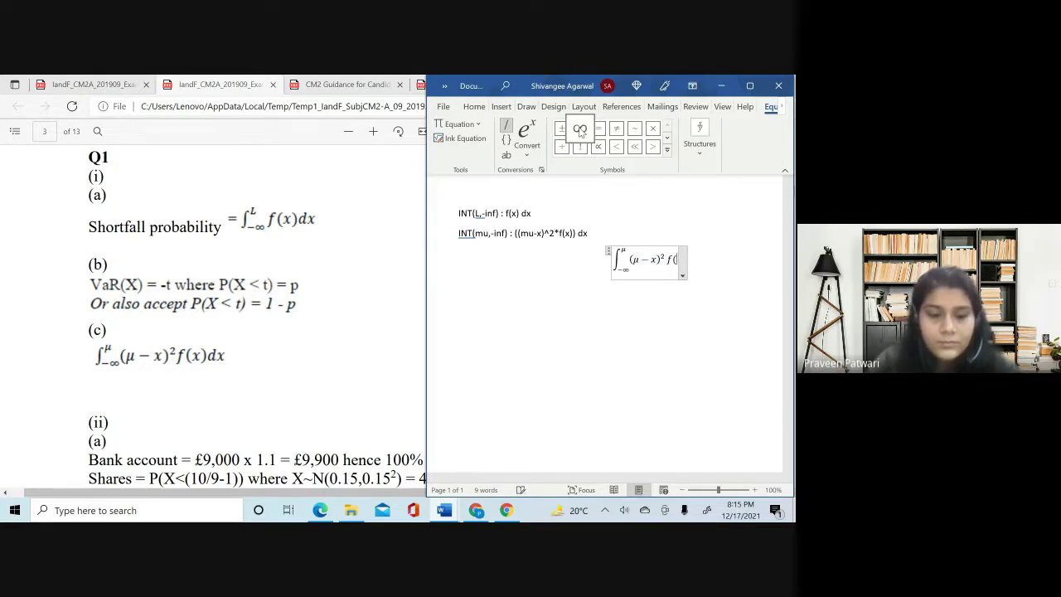
{"action": "type", "text": "x) dx"}
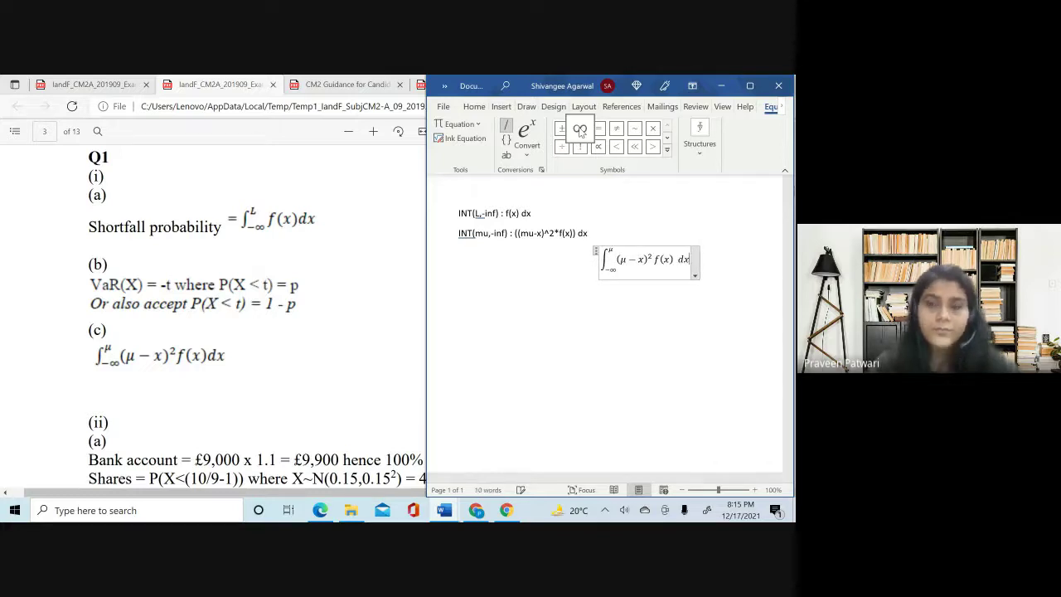
{"action": "key", "text": "Down"}
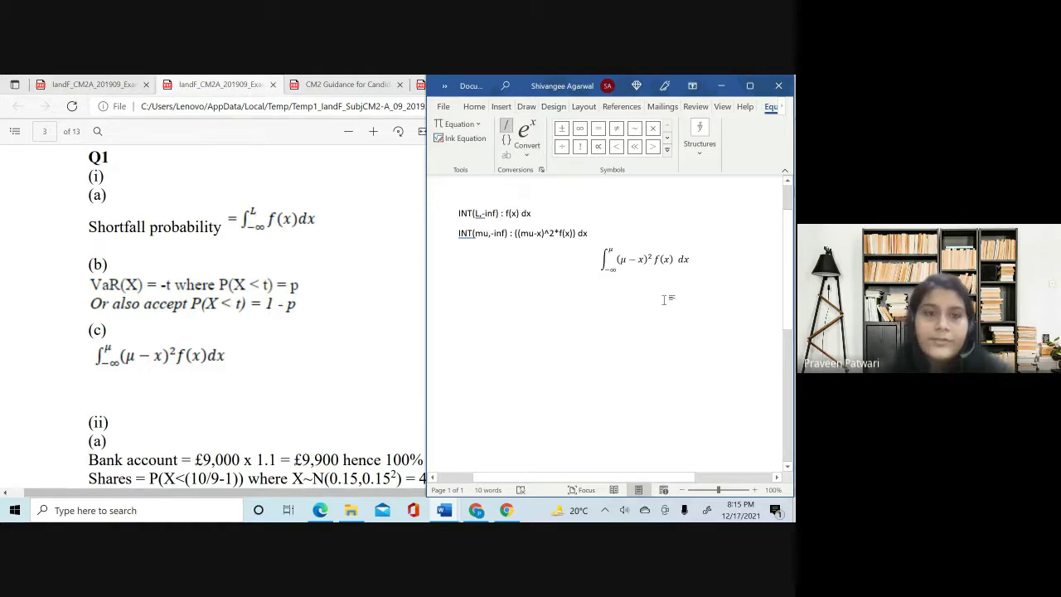
- Switch to the PDFs in Edge, check the Question 1 guidance, and highlight the Q2 part (i) answer lines in the 2019 Examiners Report
{"action": "left_click", "coordinate": [338, 259]}
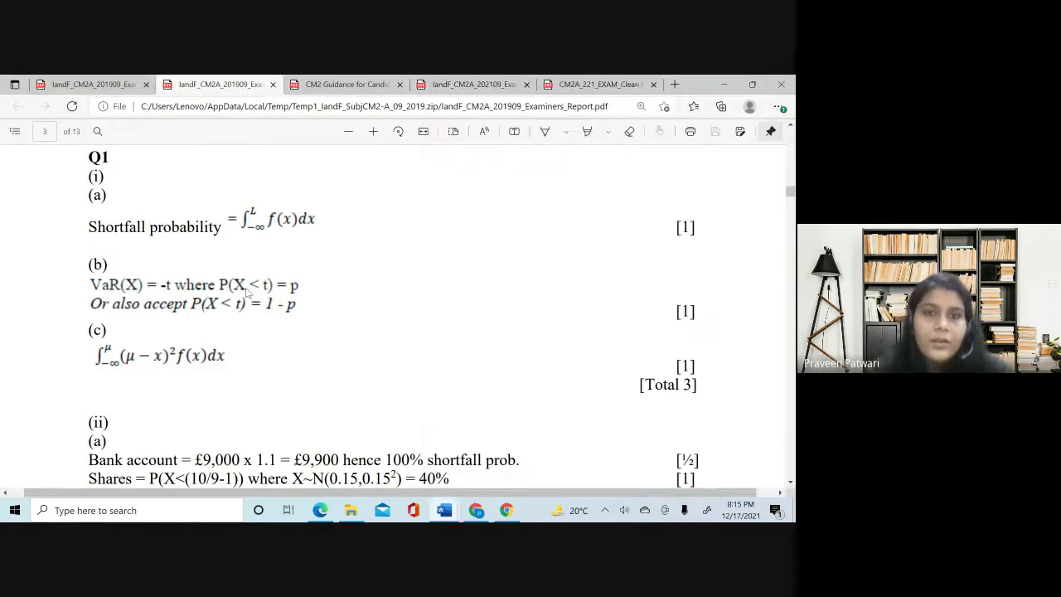
{"action": "left_click", "coordinate": [318, 86]}
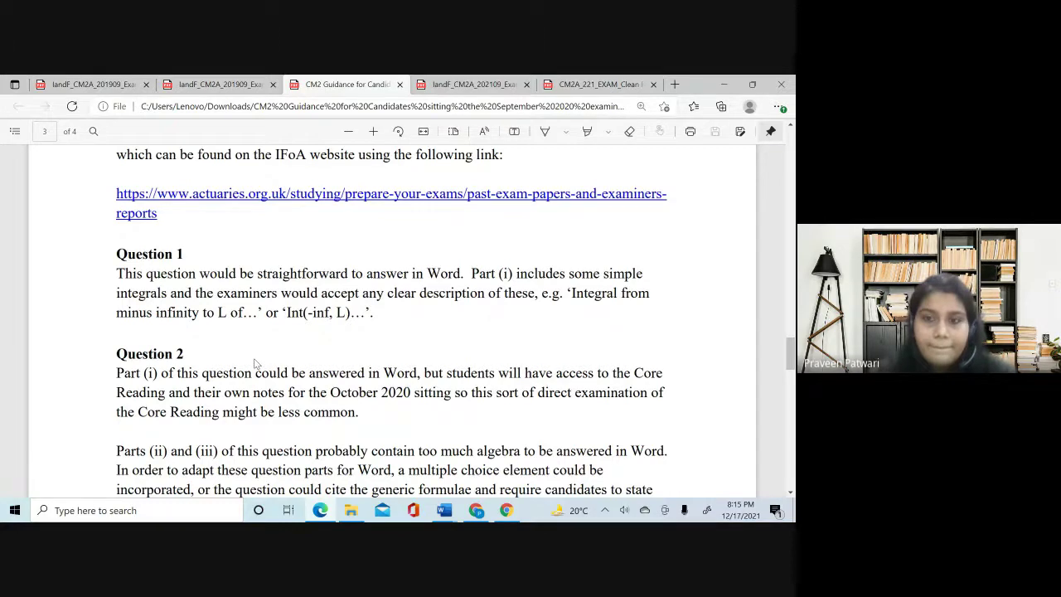
{"action": "scroll", "coordinate": [257, 363], "scroll_direction": "down", "scroll_amount": 2}
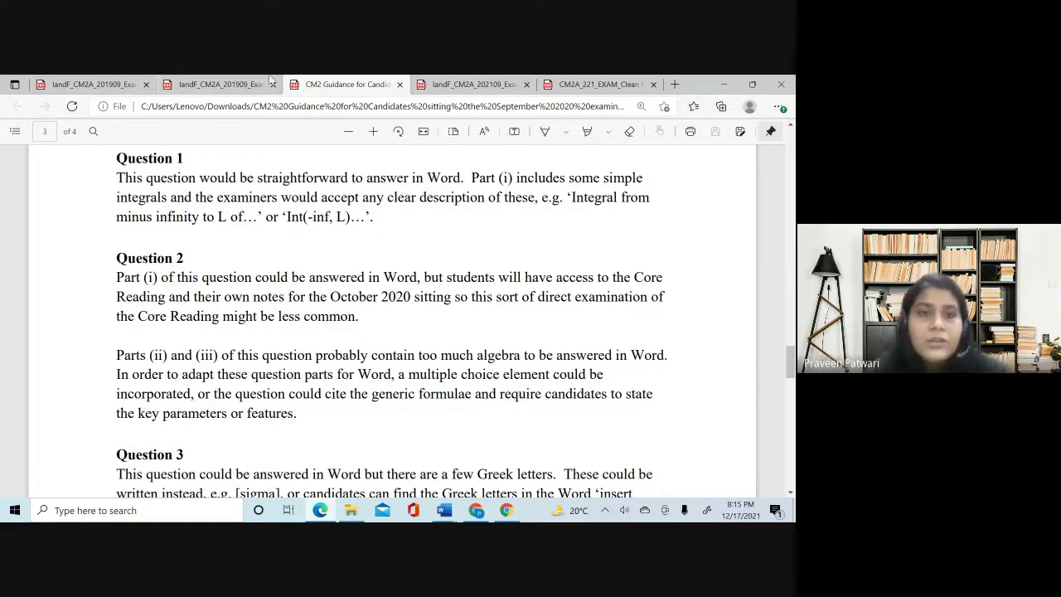
{"action": "left_click", "coordinate": [212, 84]}
{"action": "scroll", "coordinate": [240, 350], "scroll_direction": "down", "scroll_amount": 10}
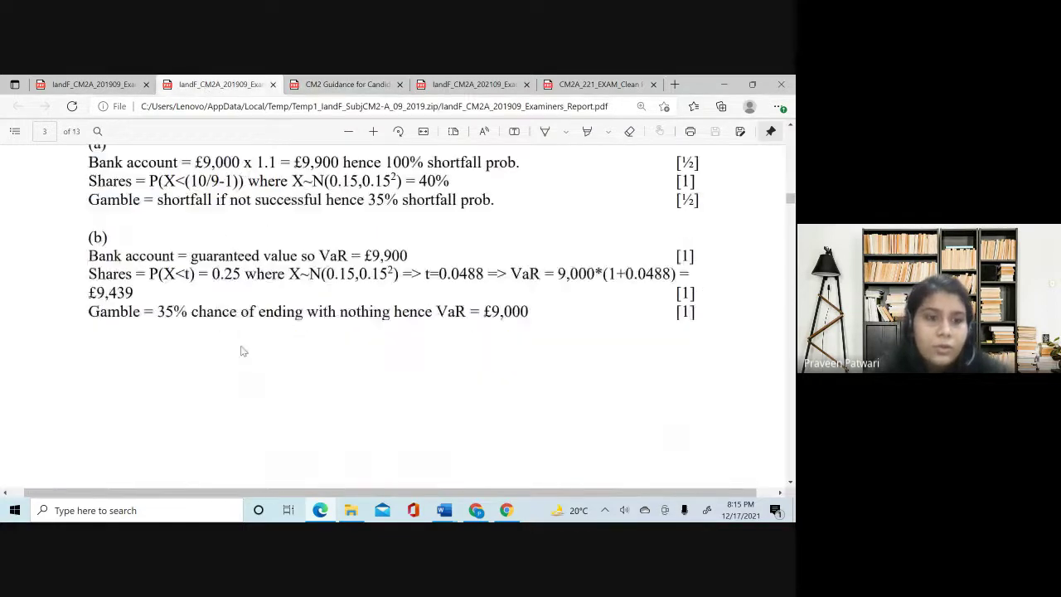
{"action": "scroll", "coordinate": [239, 351], "scroll_direction": "down", "scroll_amount": 10}
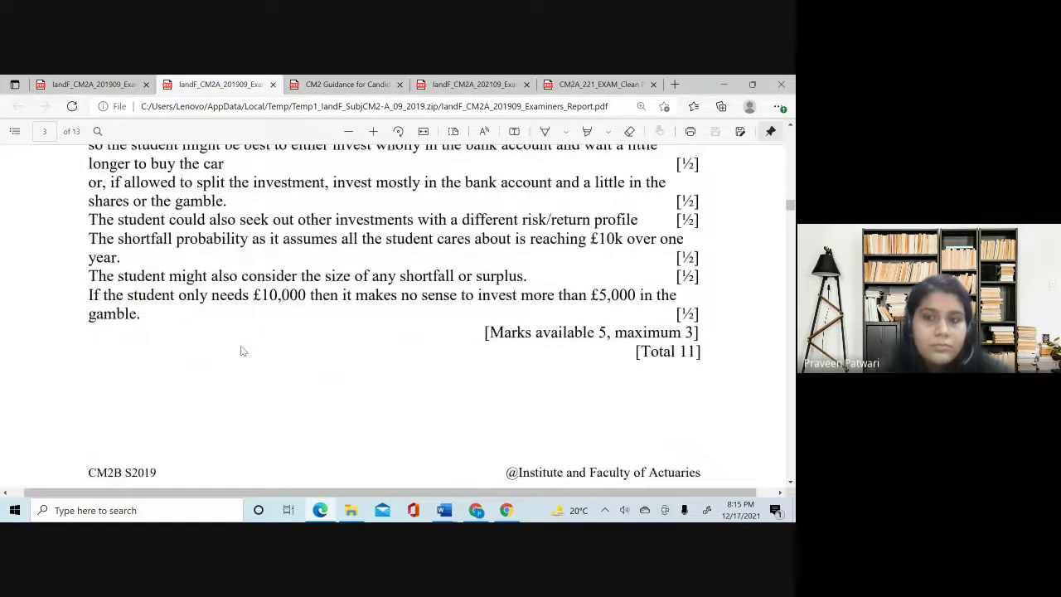
{"action": "scroll", "coordinate": [240, 351], "scroll_direction": "down", "scroll_amount": 5}
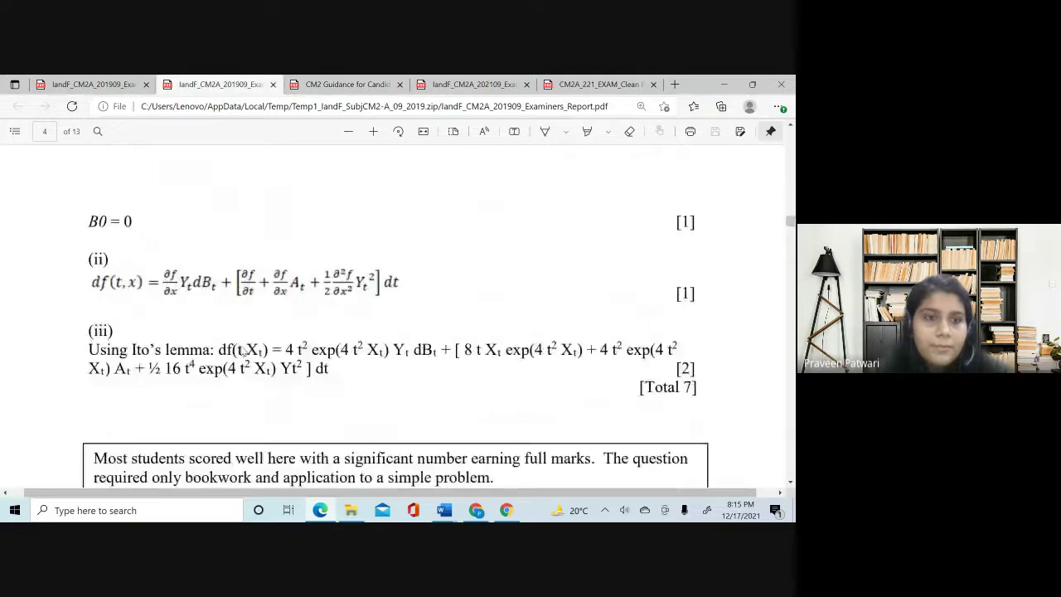
{"action": "scroll", "coordinate": [243, 351], "scroll_direction": "up", "scroll_amount": 2}
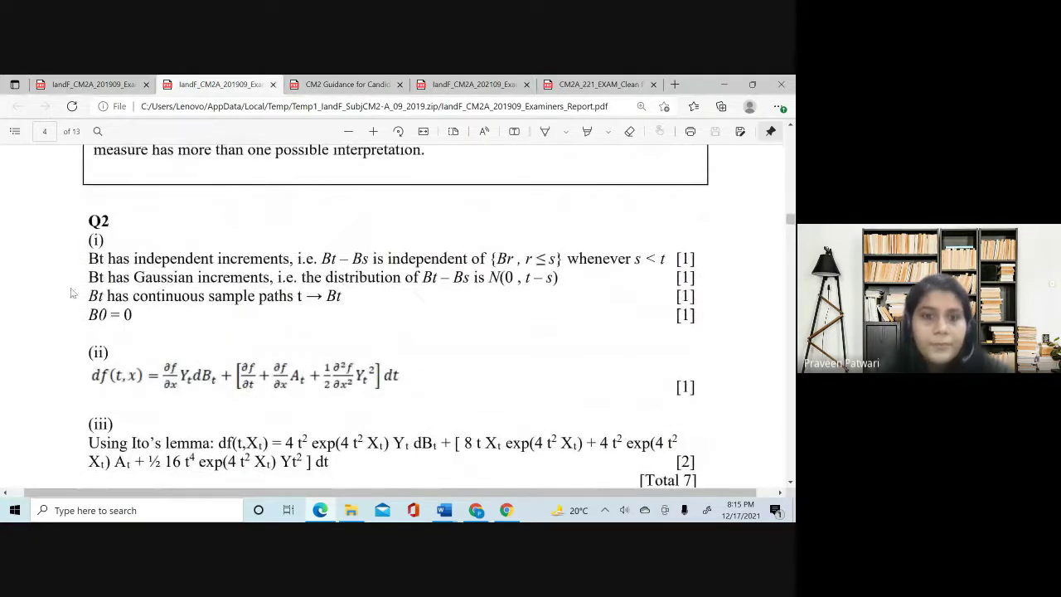
{"action": "left_click_drag", "start_coordinate": [137, 313], "coordinate": [79, 260]}
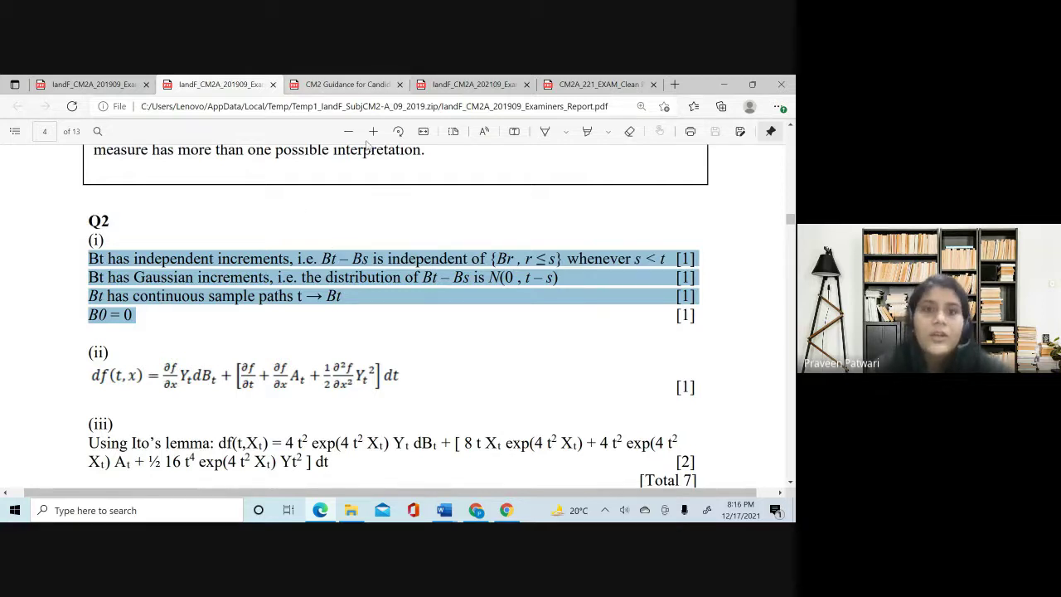
- Compare the guidance for Question 2 with the question in the 2019 exam paper and its solution in the Examiners Report
{"action": "left_click", "coordinate": [336, 84]}
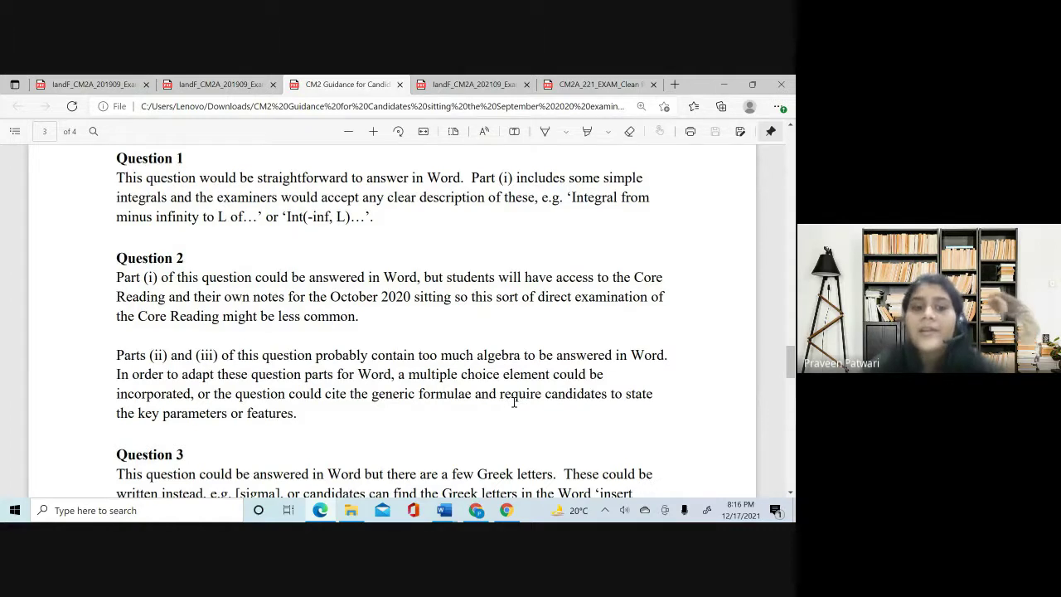
{"action": "left_click", "coordinate": [212, 84]}
{"action": "scroll", "coordinate": [321, 375], "scroll_direction": "down", "scroll_amount": 1}
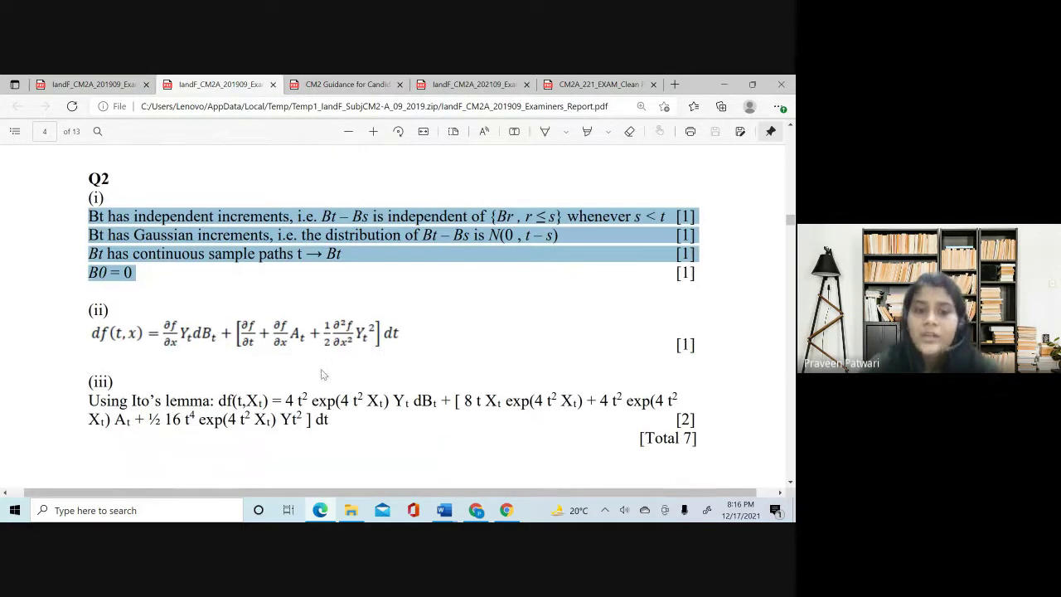
{"action": "key", "text": "ctrl+shift+Tab"}
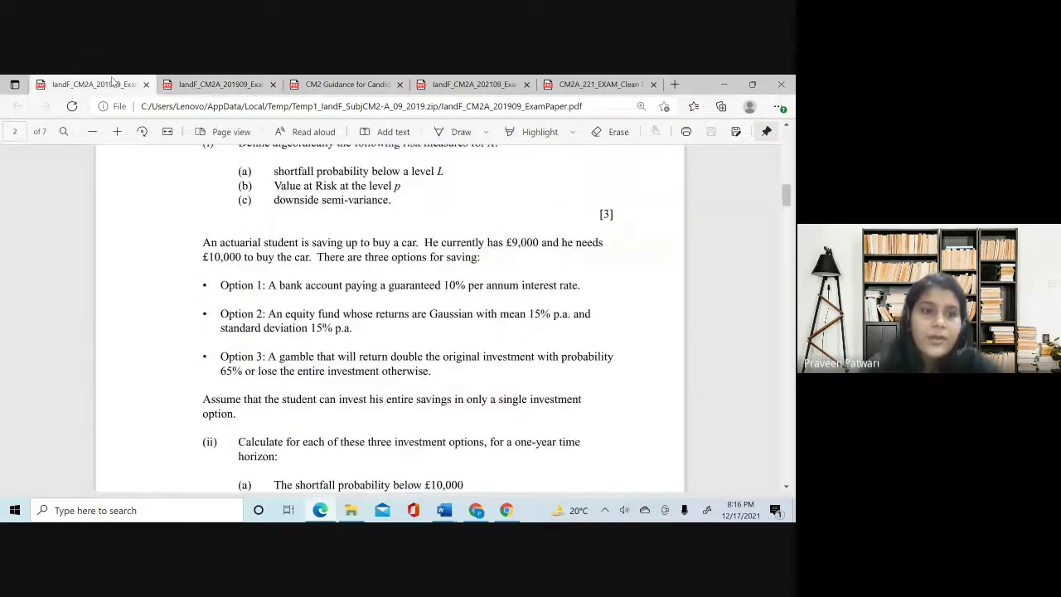
{"action": "scroll", "coordinate": [253, 303], "scroll_direction": "down", "scroll_amount": 8}
{"action": "scroll", "coordinate": [253, 306], "scroll_direction": "down", "scroll_amount": 3}
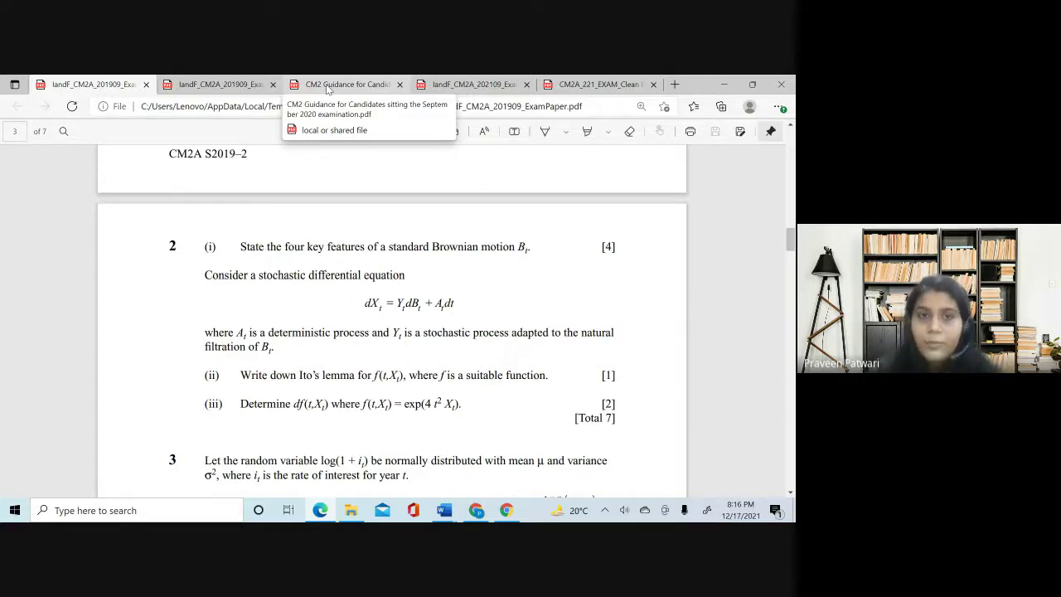
{"action": "left_click", "coordinate": [199, 80]}
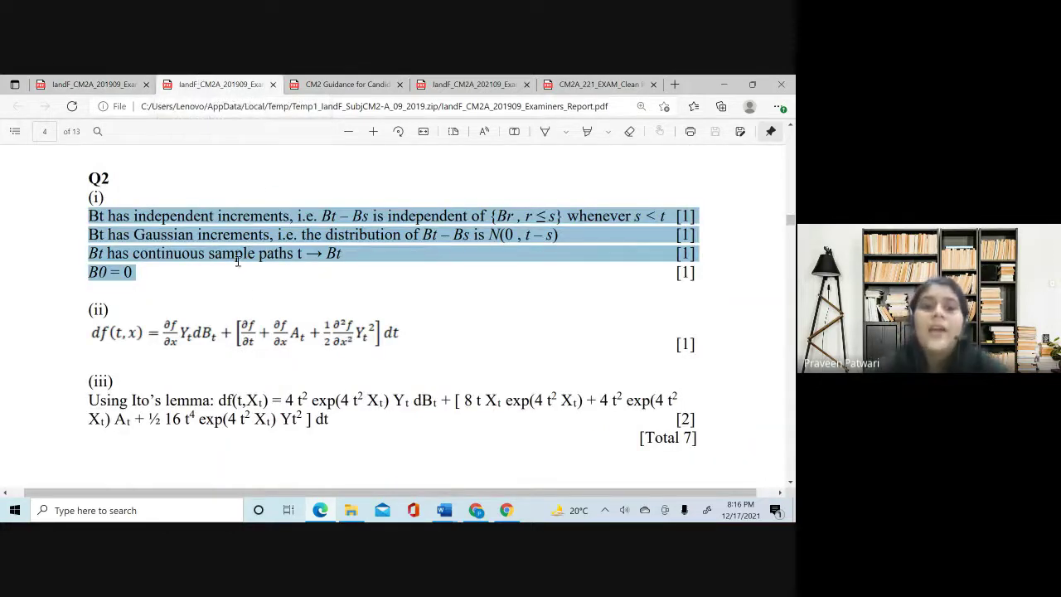
{"action": "left_click", "coordinate": [274, 354]}
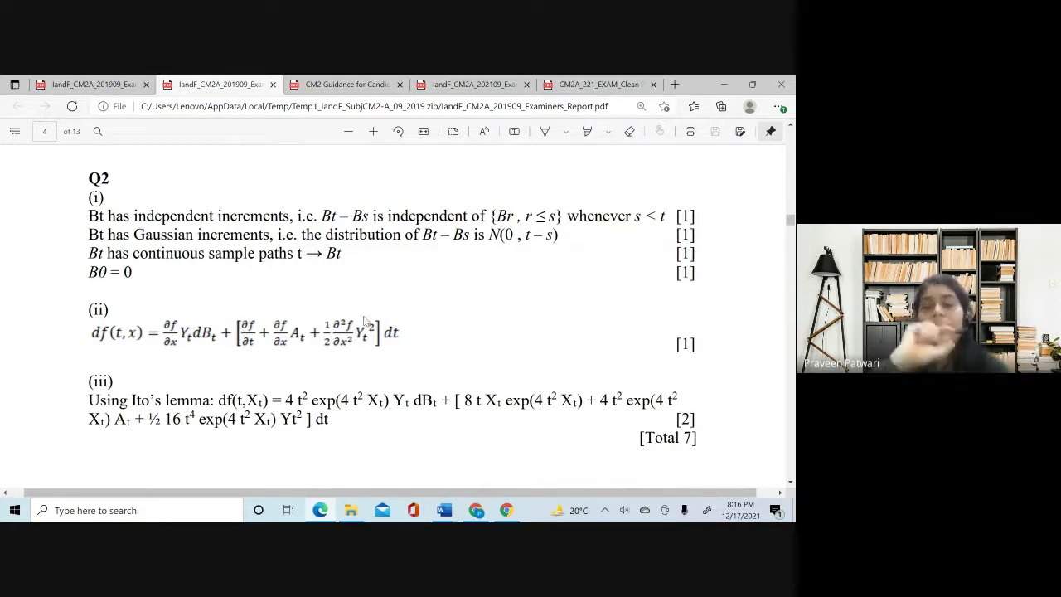
- Review the guidance on Question 2 parts (ii) and (iii) against the Ito's lemma solution and read on to Question 3, dismissing the OneDrive notification
{"action": "left_click", "coordinate": [371, 85]}
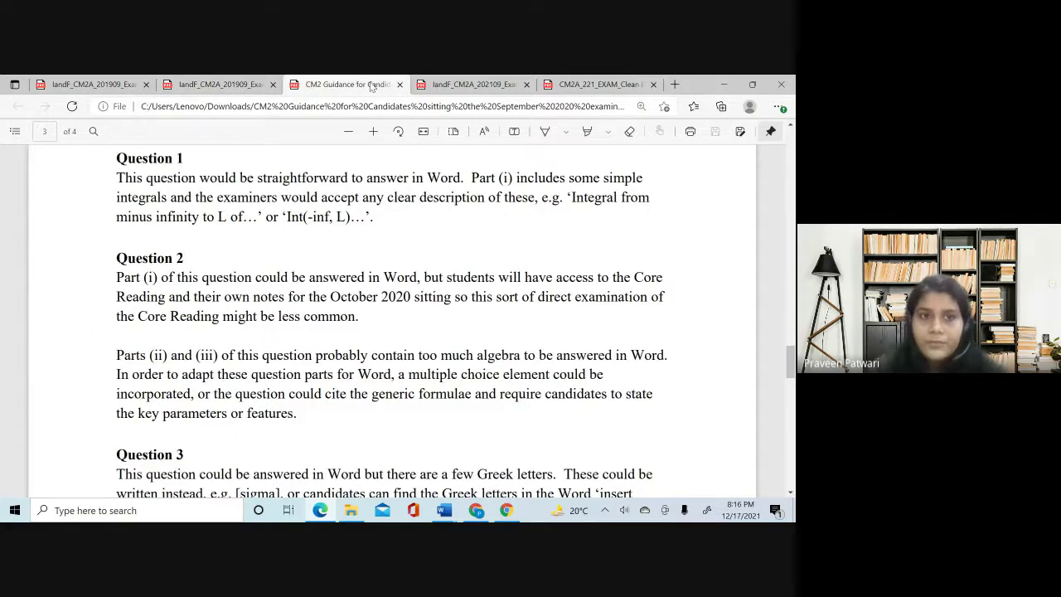
{"action": "left_click", "coordinate": [219, 84]}
{"action": "scroll", "coordinate": [255, 420], "scroll_direction": "down", "scroll_amount": 1}
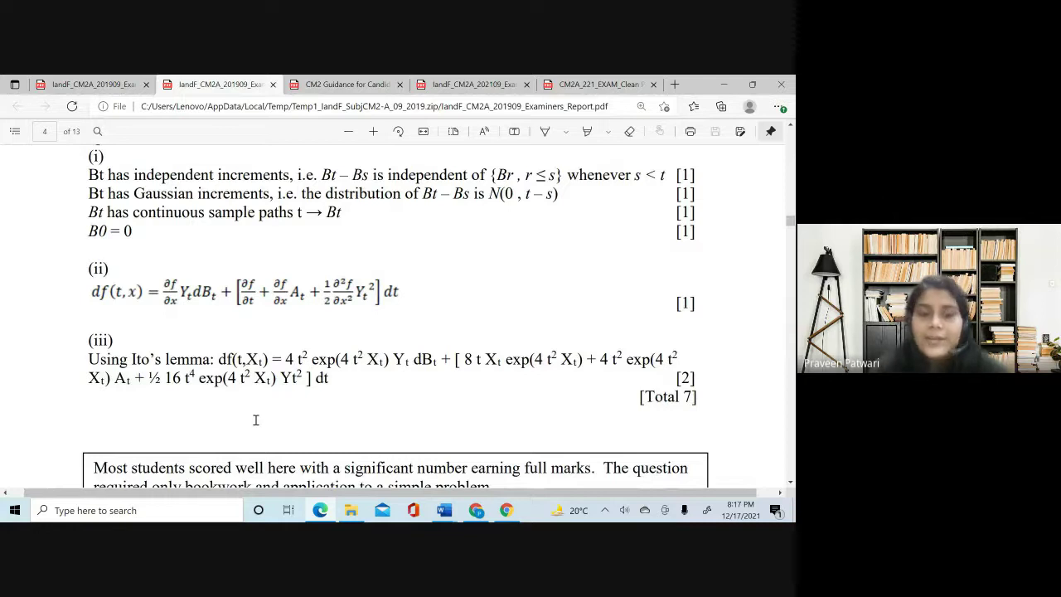
{"action": "left_click", "coordinate": [331, 84]}
{"action": "scroll", "coordinate": [232, 287], "scroll_direction": "down", "scroll_amount": 1}
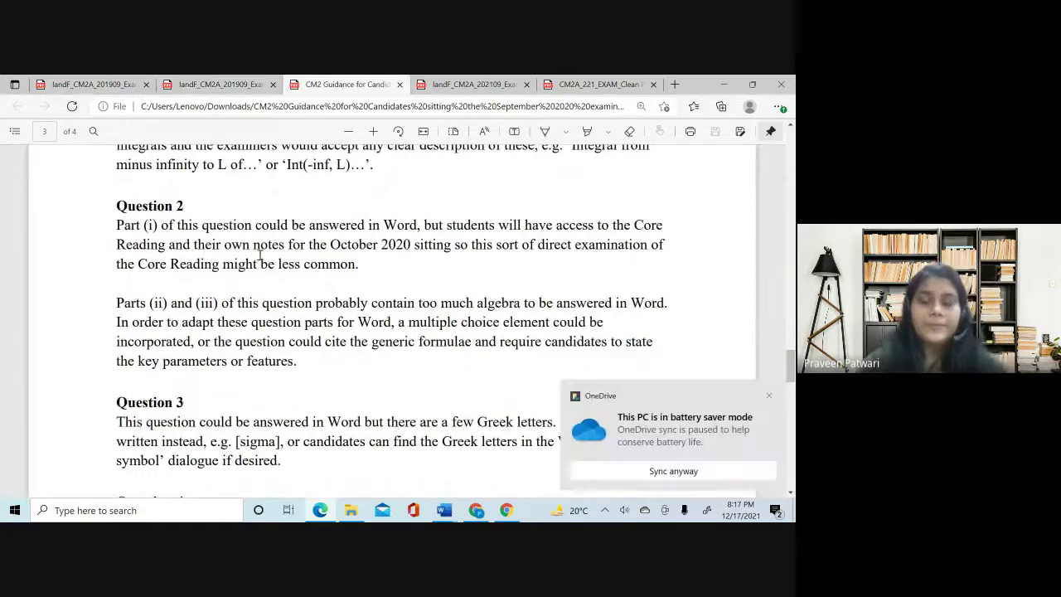
{"action": "left_click", "coordinate": [769, 396]}
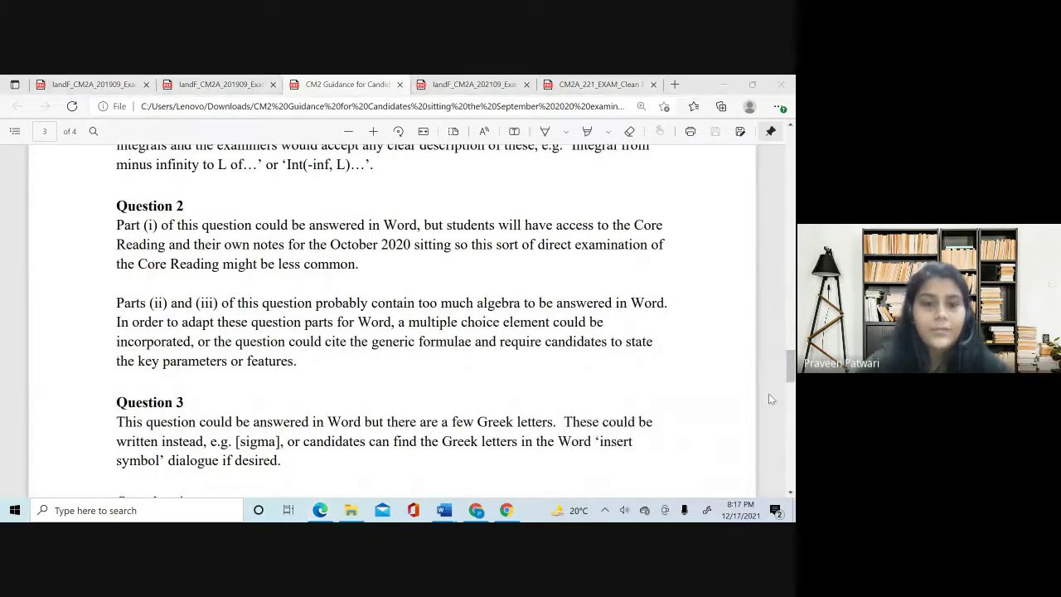
{"action": "scroll", "coordinate": [286, 373], "scroll_direction": "down", "scroll_amount": 2}
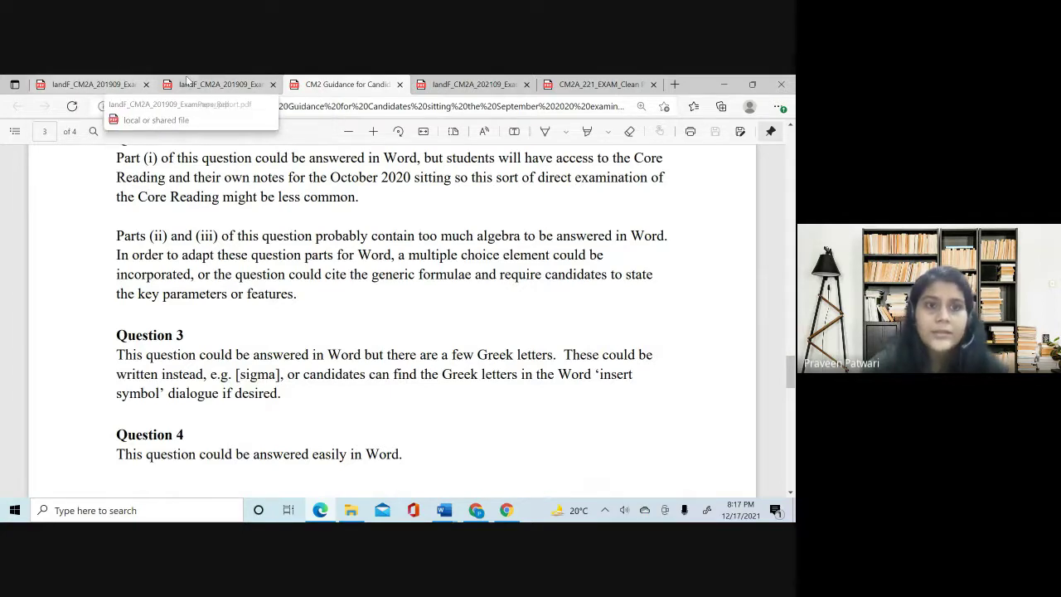
- Examine the Q3 solution in the Examiners Report, highlighting the parameters μ and σ² in part (i)
{"action": "left_click", "coordinate": [208, 85]}
{"action": "scroll", "coordinate": [286, 301], "scroll_direction": "up", "scroll_amount": 6}
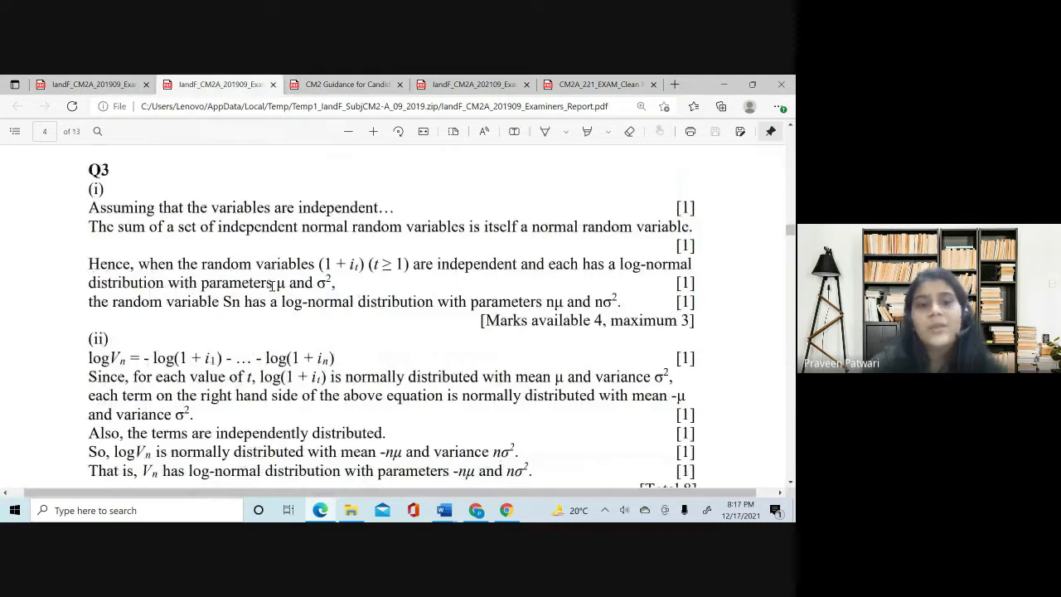
{"action": "left_click_drag", "start_coordinate": [266, 283], "coordinate": [338, 284]}
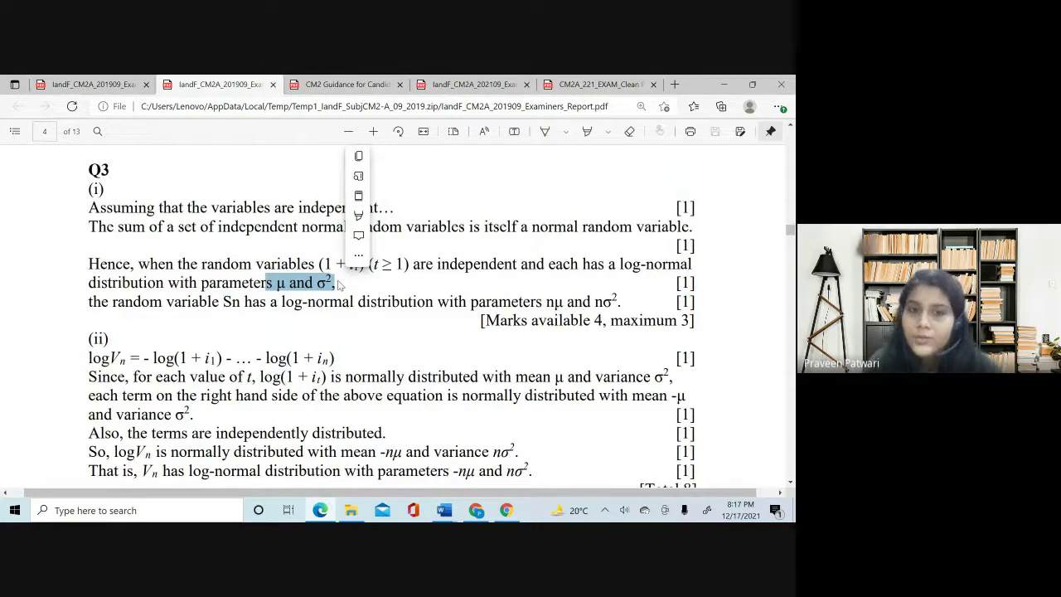
{"action": "left_click", "coordinate": [391, 302]}
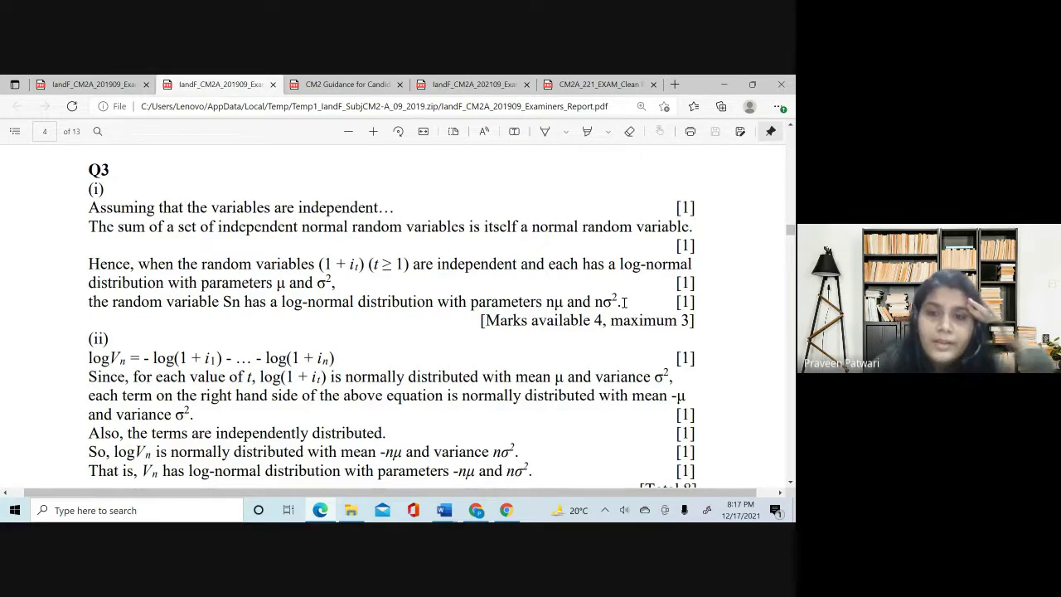
{"action": "right_click", "coordinate": [540, 303]}
{"action": "left_click", "coordinate": [322, 284]}
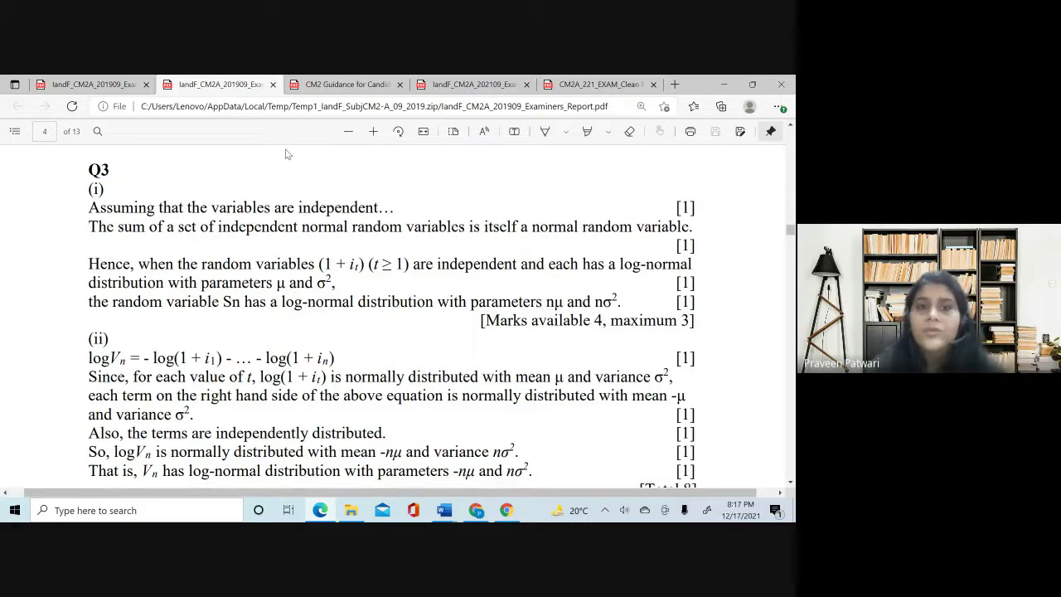
- Check the guidance for Question 4 against the Q4 solution in the Examiners Report
{"action": "left_click", "coordinate": [353, 86]}
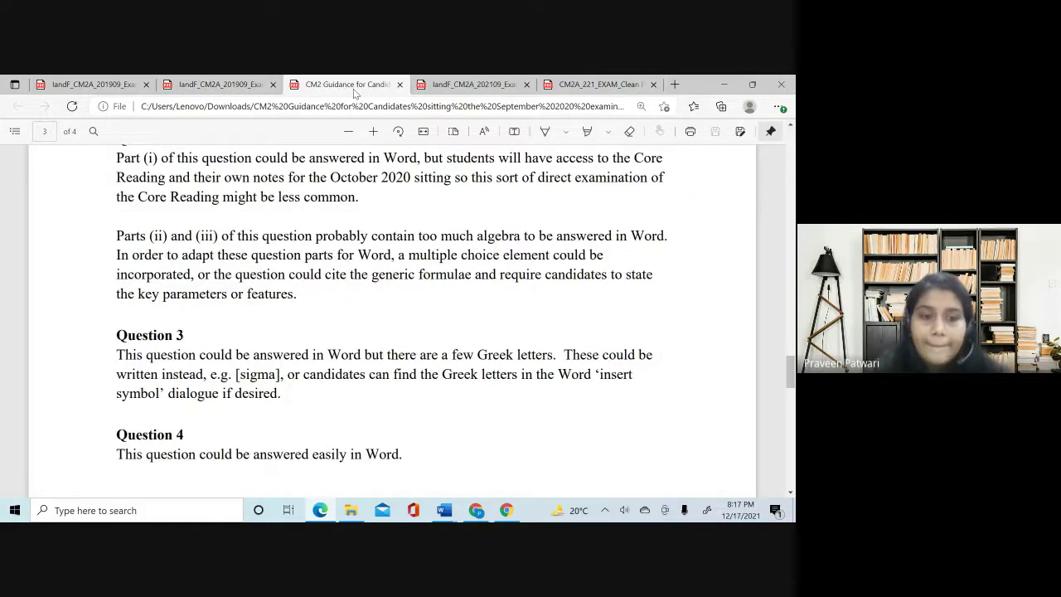
{"action": "scroll", "coordinate": [371, 377], "scroll_direction": "down", "scroll_amount": 2}
{"action": "scroll", "coordinate": [371, 378], "scroll_direction": "down", "scroll_amount": 3}
{"action": "left_click", "coordinate": [220, 84]}
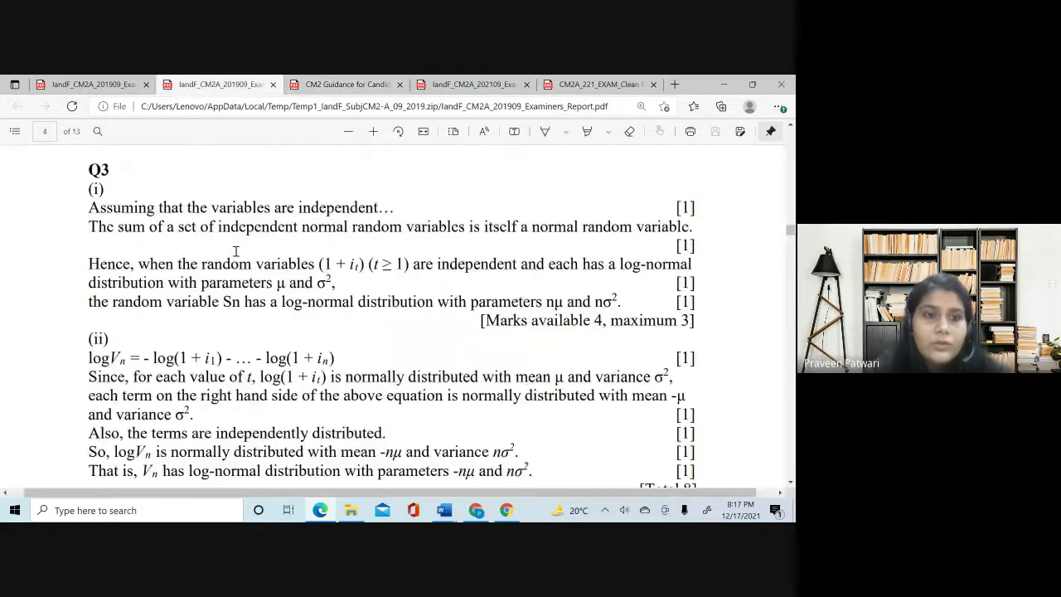
{"action": "scroll", "coordinate": [262, 371], "scroll_direction": "down", "scroll_amount": 5}
{"action": "scroll", "coordinate": [261, 371], "scroll_direction": "down", "scroll_amount": 6}
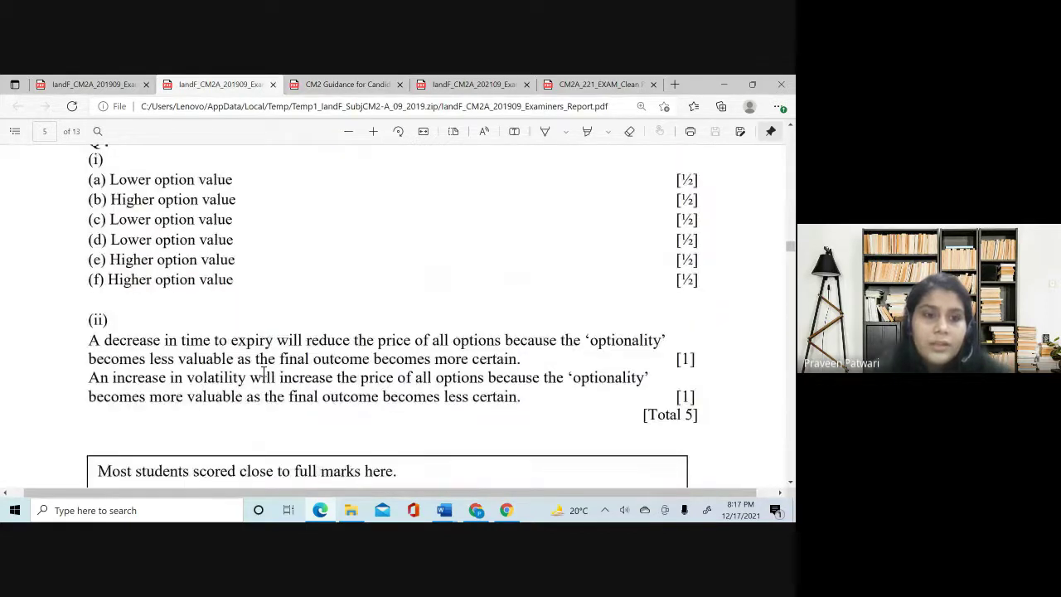
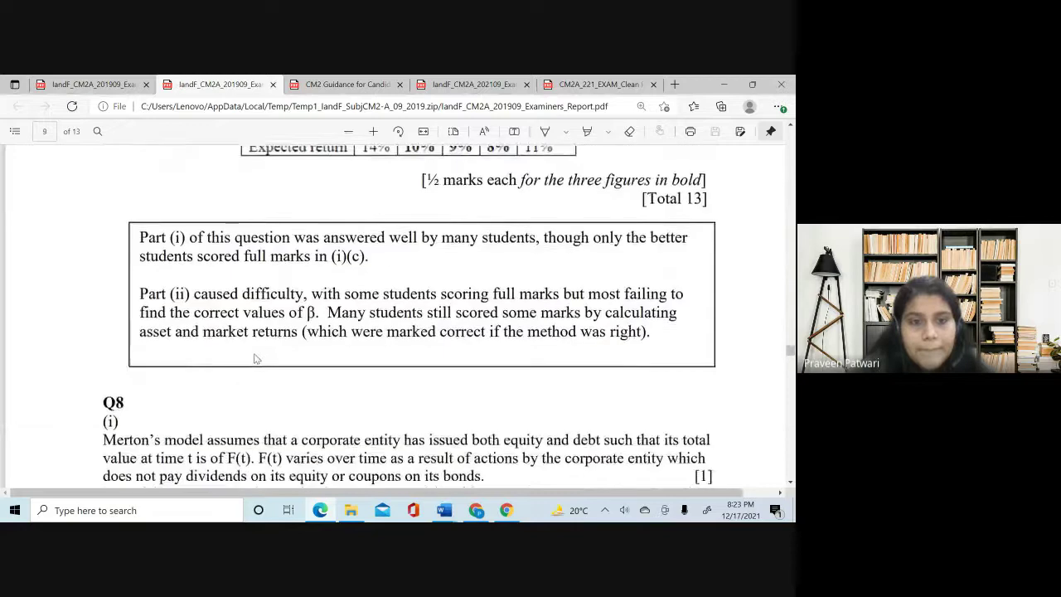
- Read through the Merton's model answer for Q8 part (i) in the Examiners Report
{"action": "scroll", "coordinate": [255, 356], "scroll_direction": "down", "scroll_amount": 4}
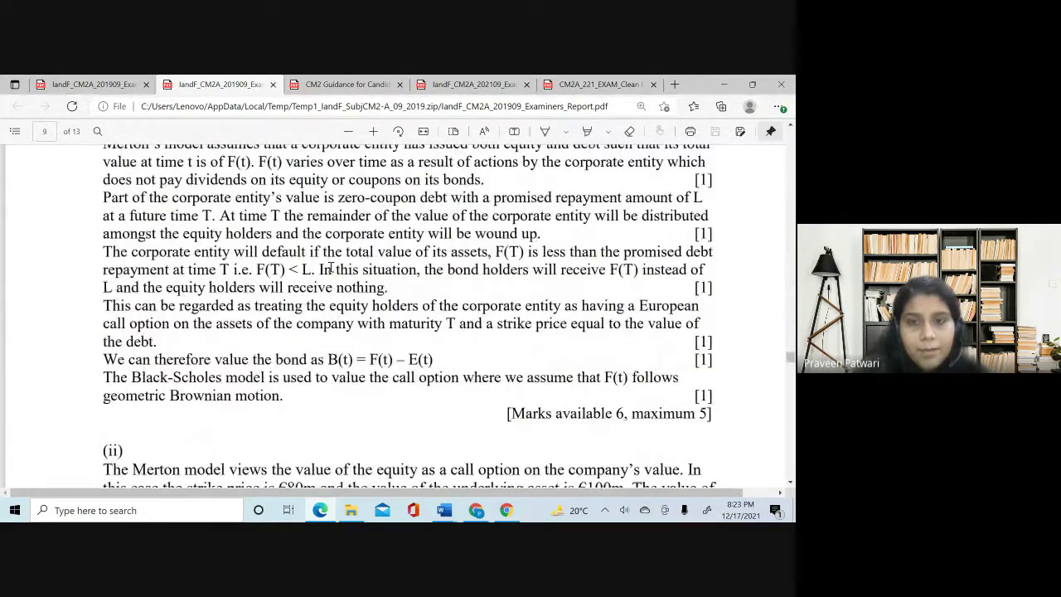
{"action": "scroll", "coordinate": [330, 268], "scroll_direction": "up", "scroll_amount": 1}
{"action": "scroll", "coordinate": [330, 268], "scroll_direction": "down", "scroll_amount": 3}
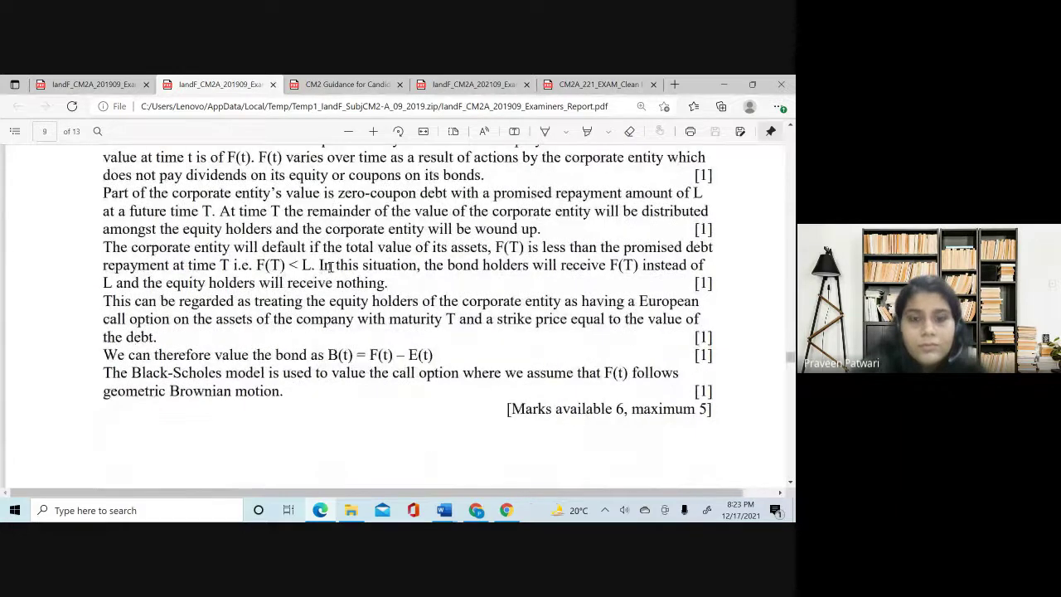
- Read the Q8 part (ii) and (iii) solutions in the Examiners Report, highlighting the d1 and d2 values for σ = 10%
{"action": "scroll", "coordinate": [330, 267], "scroll_direction": "down", "scroll_amount": 2}
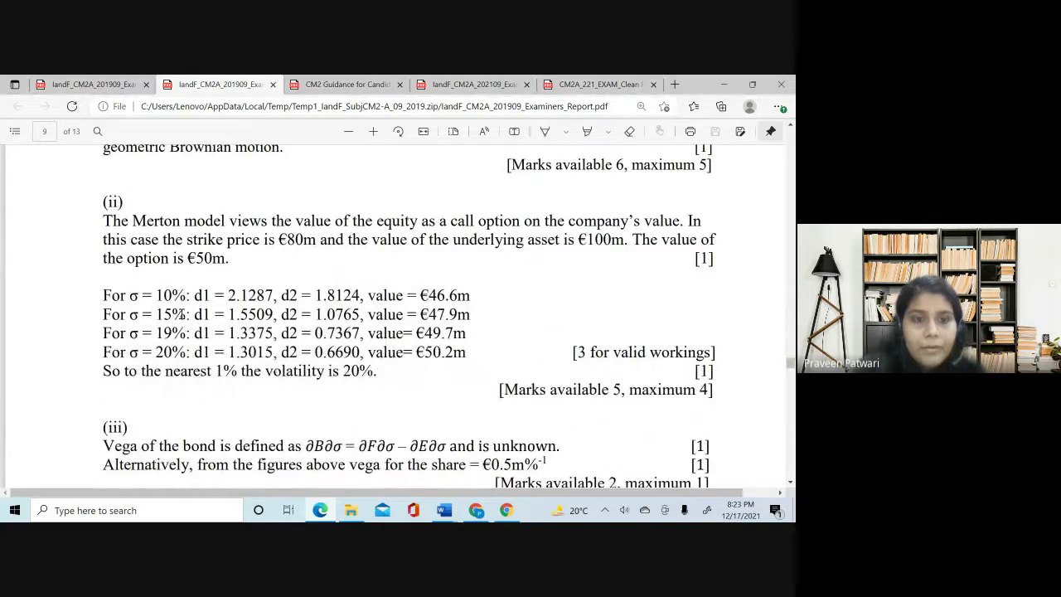
{"action": "left_click_drag", "start_coordinate": [192, 295], "coordinate": [361, 300]}
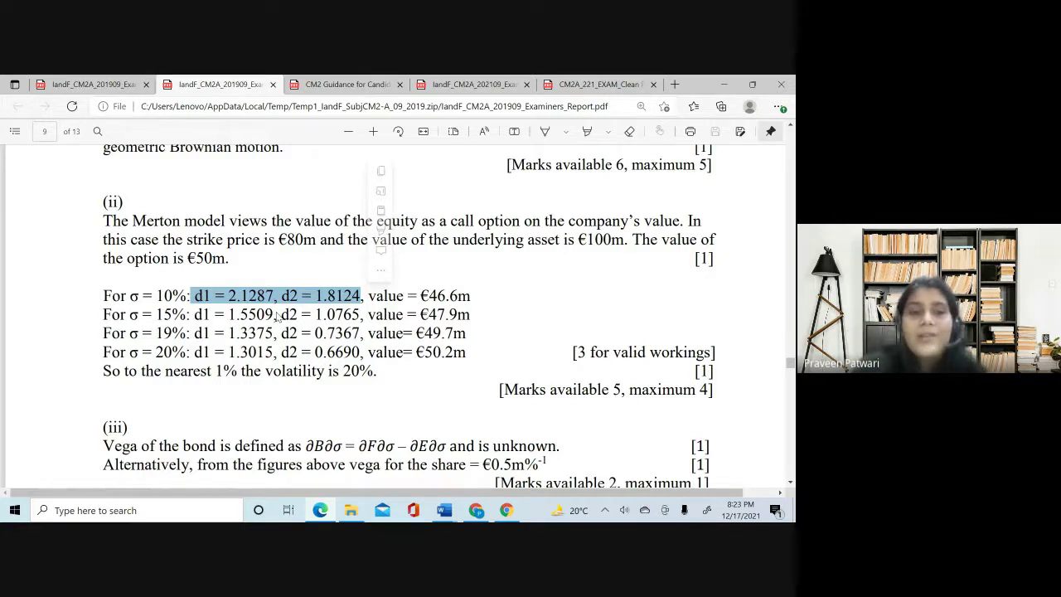
{"action": "left_click", "coordinate": [300, 369]}
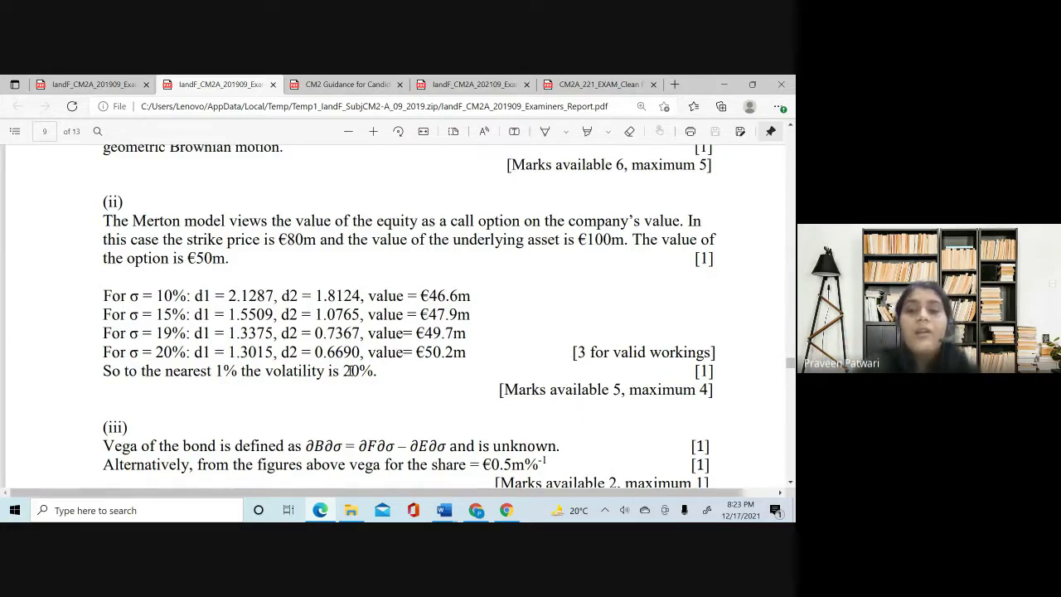
{"action": "scroll", "coordinate": [348, 371], "scroll_direction": "down", "scroll_amount": 1}
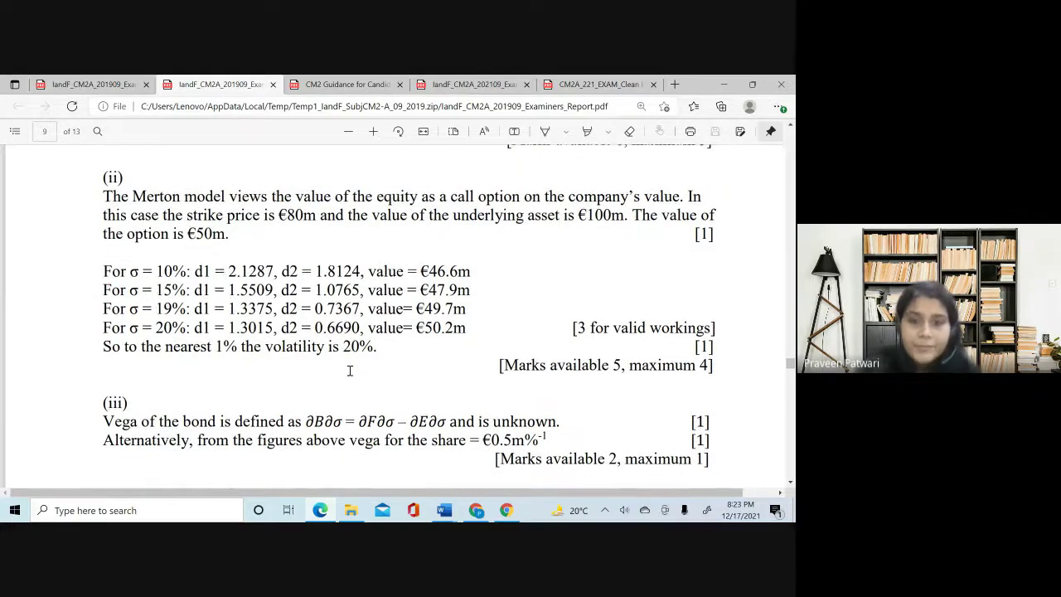
{"action": "scroll", "coordinate": [349, 370], "scroll_direction": "down", "scroll_amount": 7}
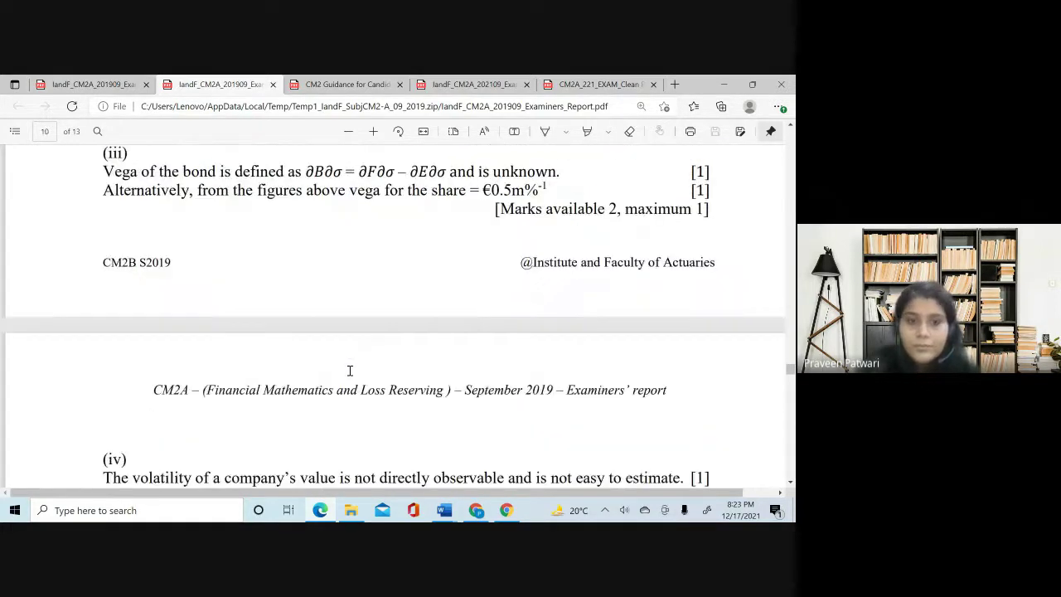
- Review the general form for incremental claims in Q9 part (i), highlighting the definitions of its parameters and error term
{"action": "scroll", "coordinate": [349, 370], "scroll_direction": "down", "scroll_amount": 5}
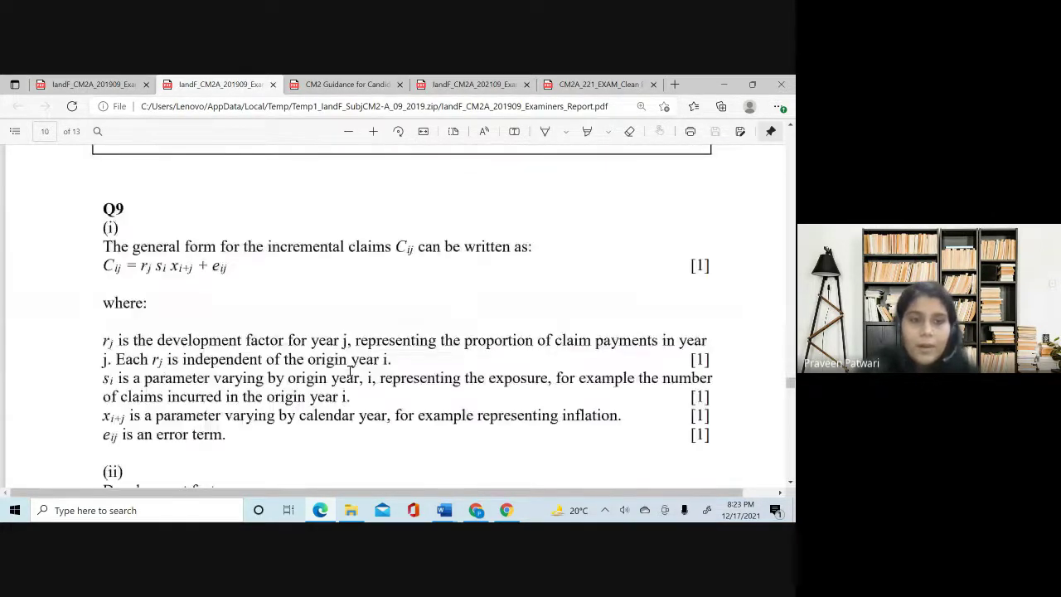
{"action": "scroll", "coordinate": [349, 371], "scroll_direction": "down", "scroll_amount": 1}
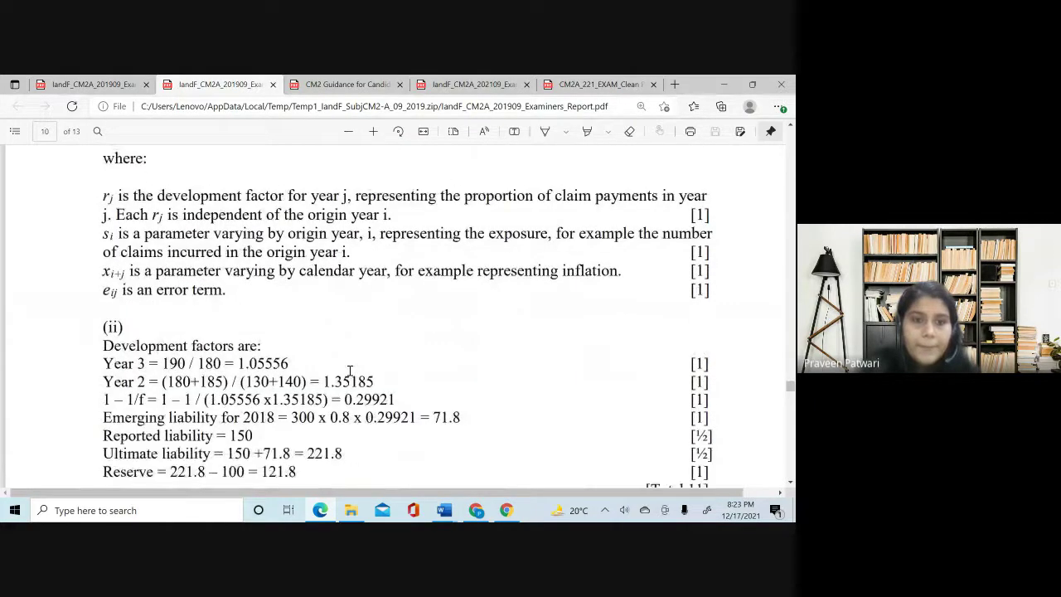
{"action": "left_click_drag", "start_coordinate": [229, 292], "coordinate": [99, 197]}
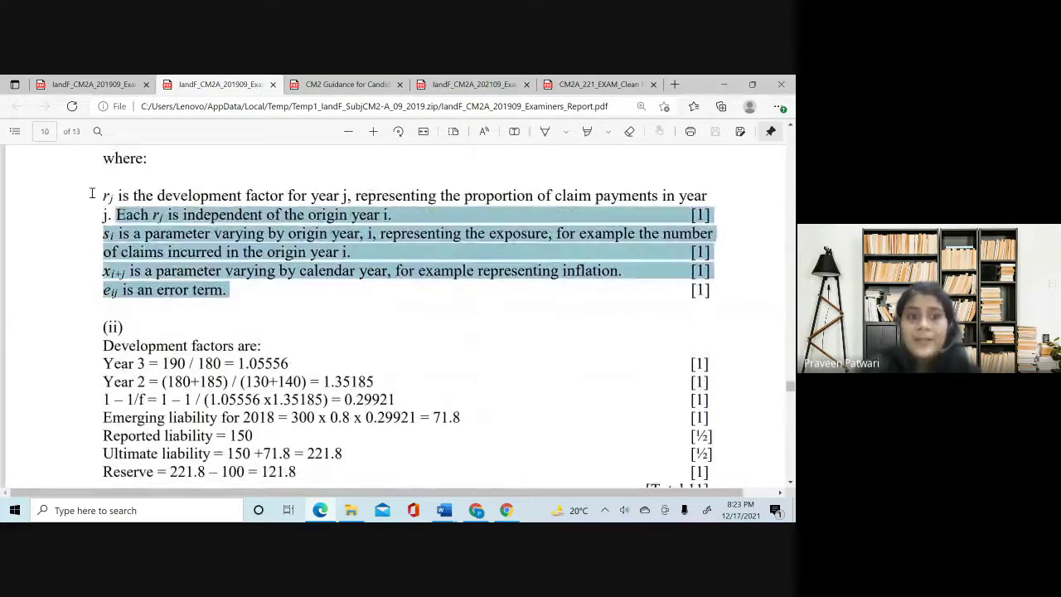
{"action": "scroll", "coordinate": [500, 354], "scroll_direction": "up", "scroll_amount": 1}
{"action": "scroll", "coordinate": [500, 354], "scroll_direction": "up", "scroll_amount": 1}
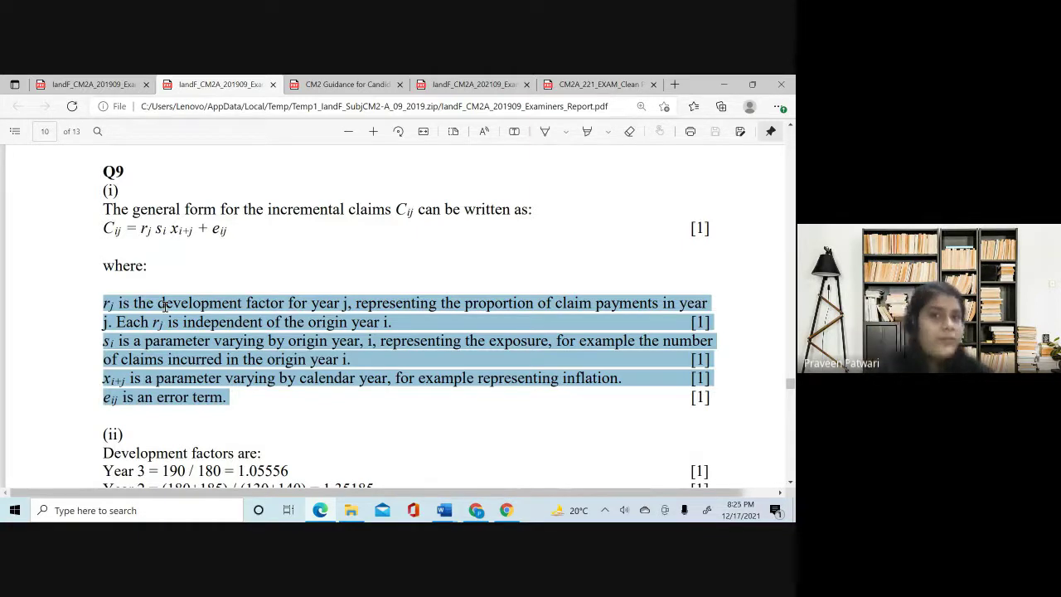
- Switch to the CM2A Paper for Typing document in Word and find the Security Market Line answer under ANS 5
{"action": "left_click", "coordinate": [453, 509]}
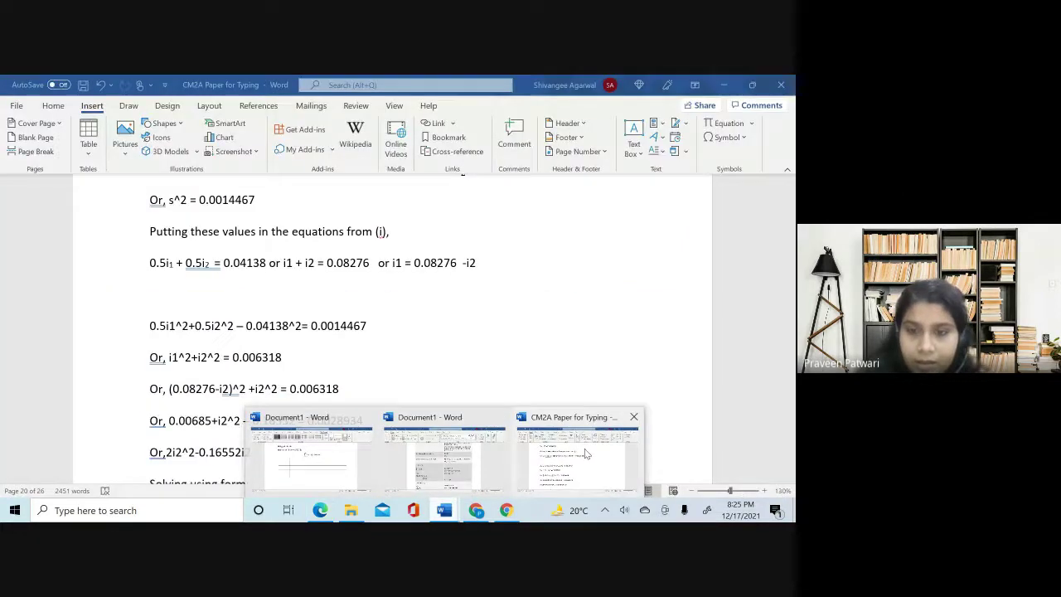
{"action": "left_click", "coordinate": [585, 449]}
{"action": "scroll", "coordinate": [421, 351], "scroll_direction": "down", "scroll_amount": 20}
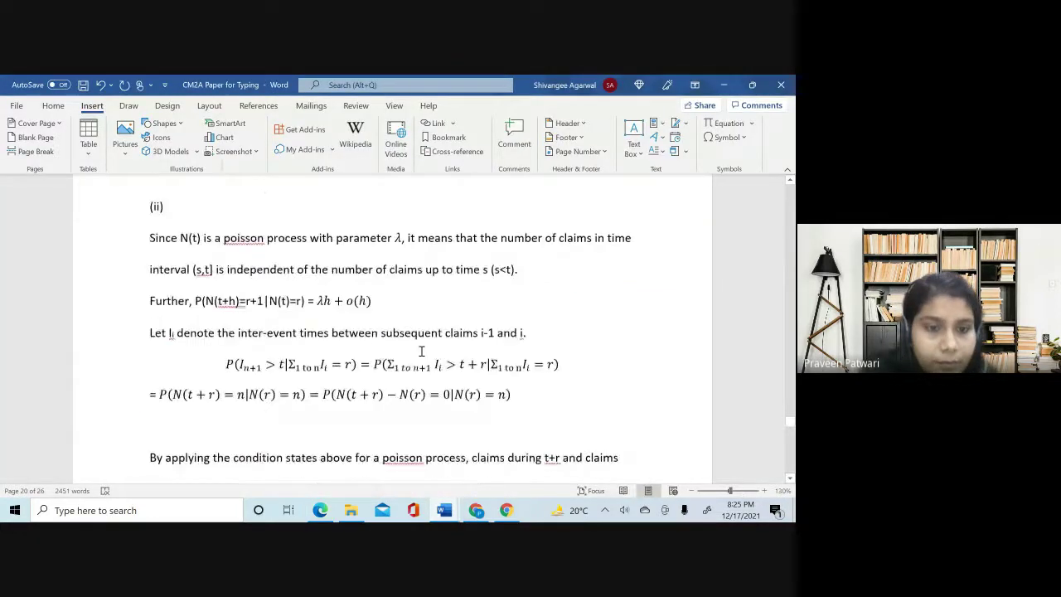
{"action": "scroll", "coordinate": [421, 351], "scroll_direction": "down", "scroll_amount": 20}
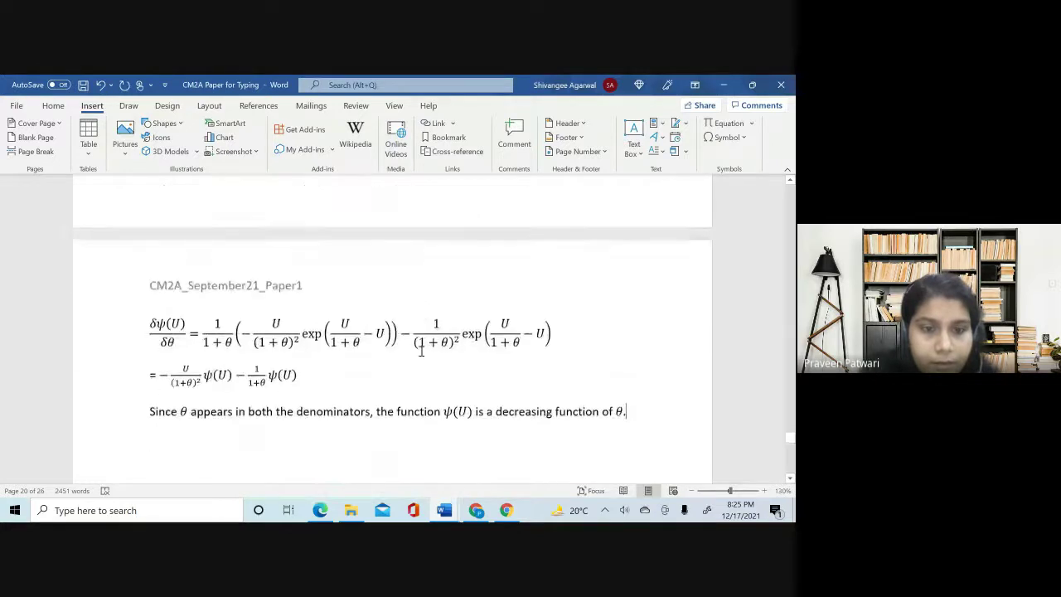
{"action": "scroll", "coordinate": [421, 350], "scroll_direction": "down", "scroll_amount": 20}
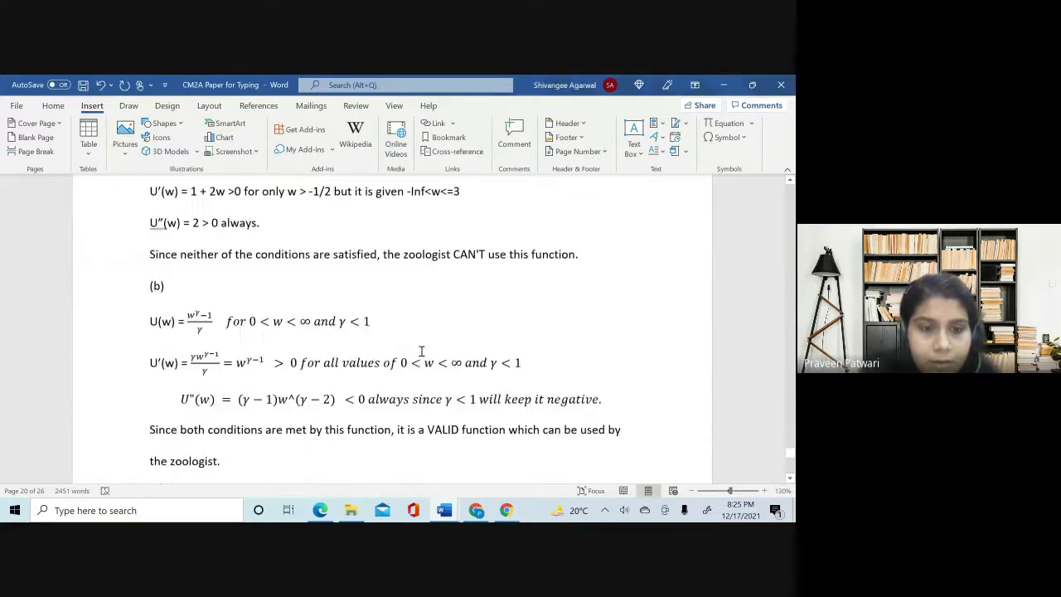
{"action": "scroll", "coordinate": [421, 350], "scroll_direction": "up", "scroll_amount": 20}
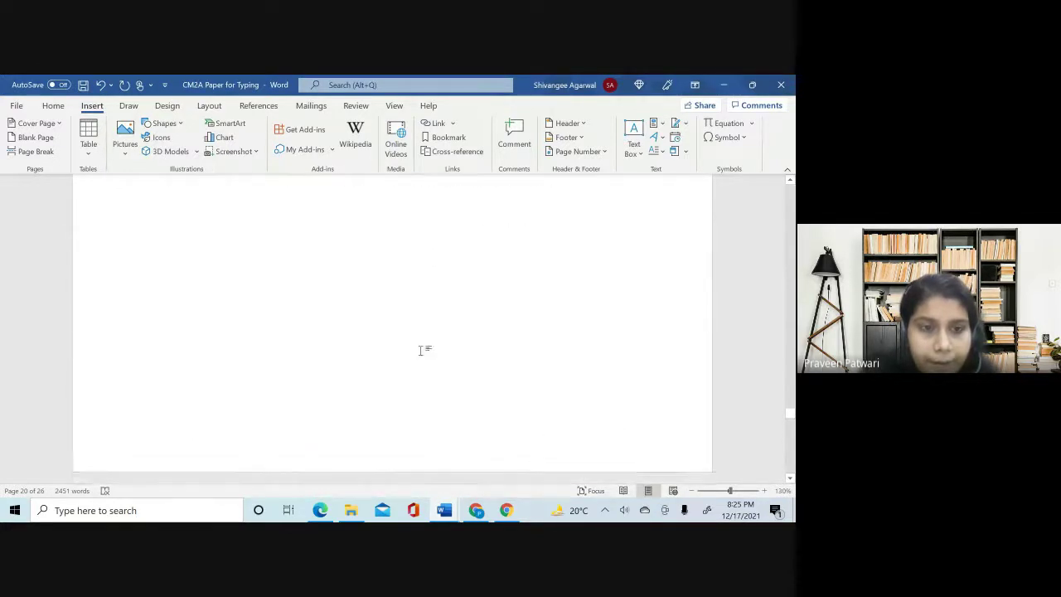
{"action": "scroll", "coordinate": [421, 351], "scroll_direction": "up", "scroll_amount": 20}
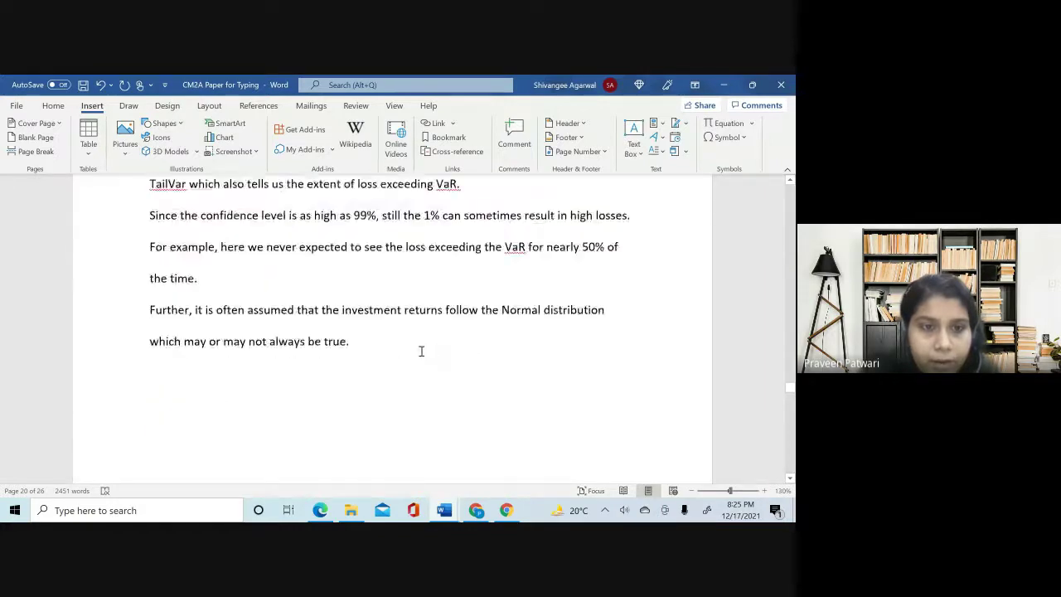
{"action": "scroll", "coordinate": [421, 350], "scroll_direction": "up", "scroll_amount": 20}
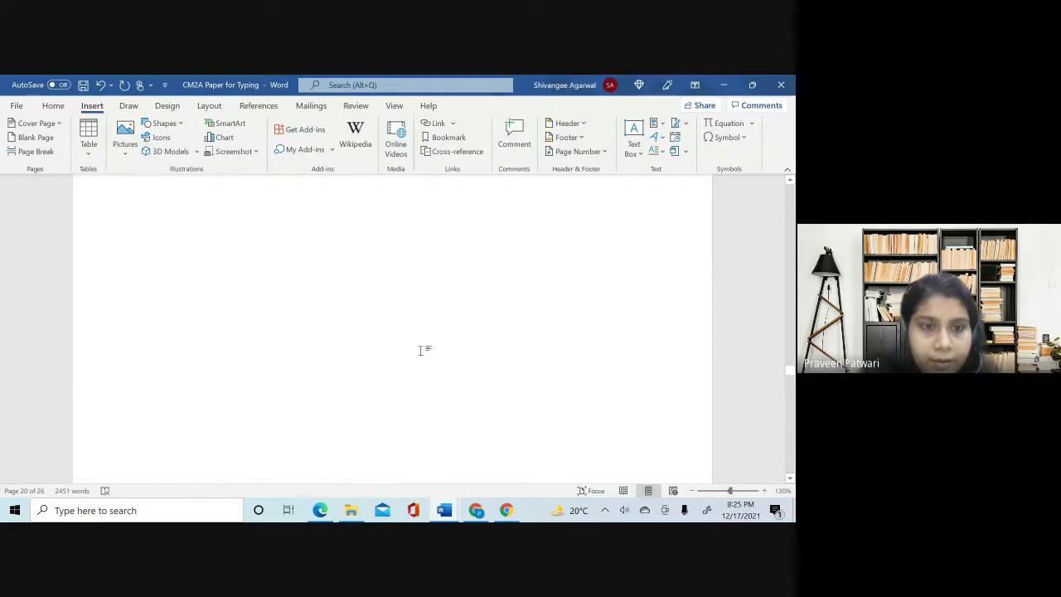
{"action": "scroll", "coordinate": [421, 350], "scroll_direction": "up", "scroll_amount": 20}
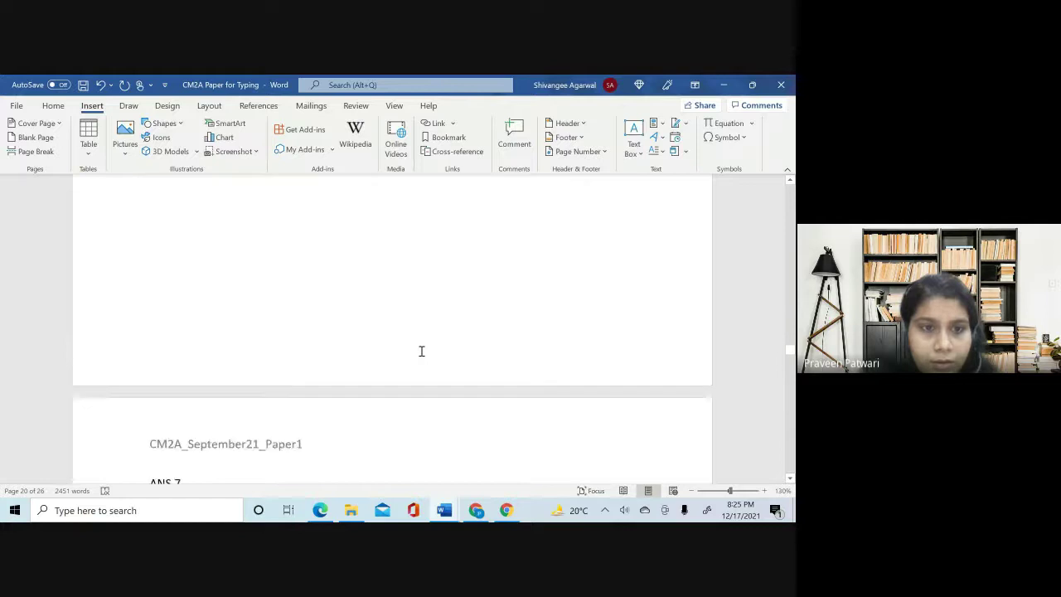
{"action": "scroll", "coordinate": [421, 350], "scroll_direction": "up", "scroll_amount": 20}
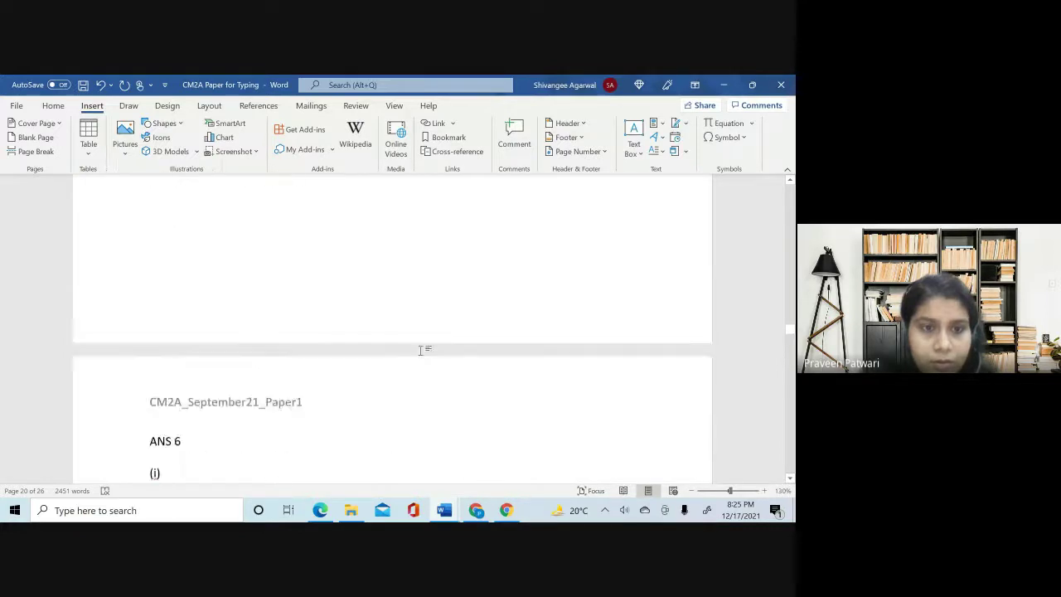
{"action": "scroll", "coordinate": [421, 351], "scroll_direction": "up", "scroll_amount": 20}
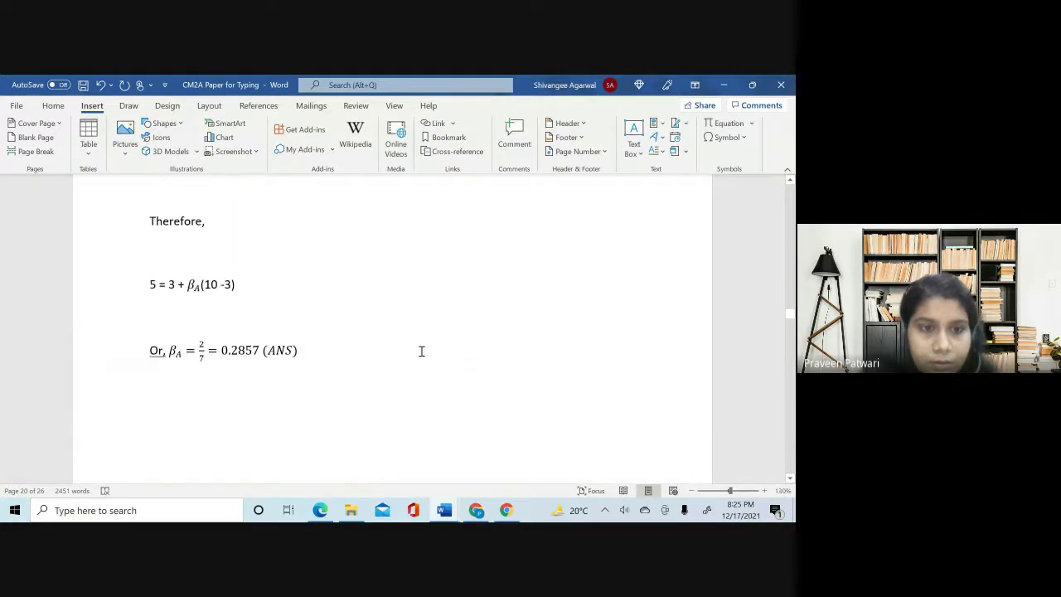
{"action": "scroll", "coordinate": [421, 351], "scroll_direction": "up", "scroll_amount": 20}
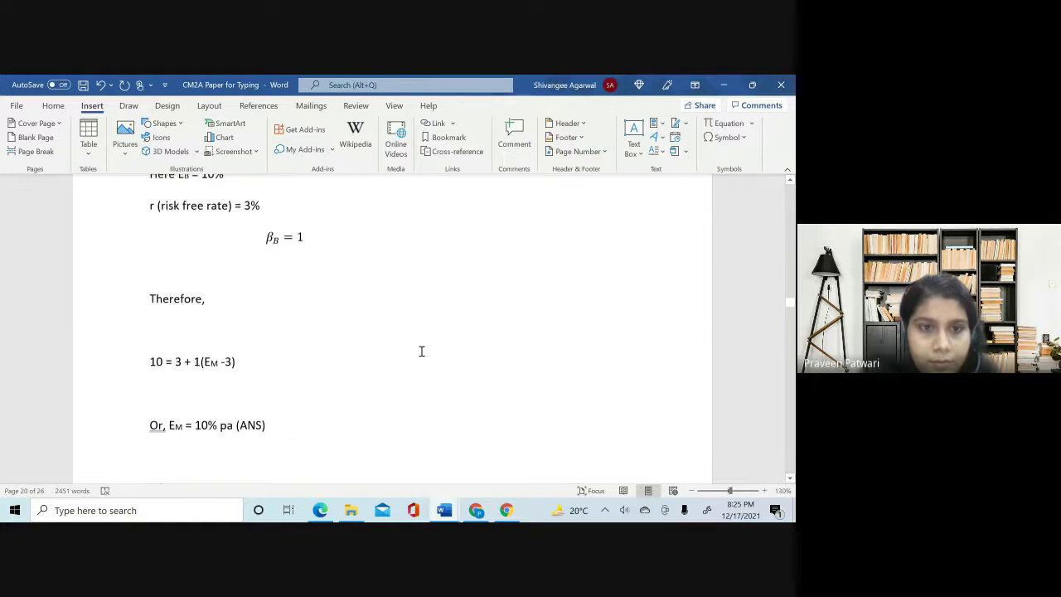
{"action": "scroll", "coordinate": [421, 350], "scroll_direction": "up", "scroll_amount": 3}
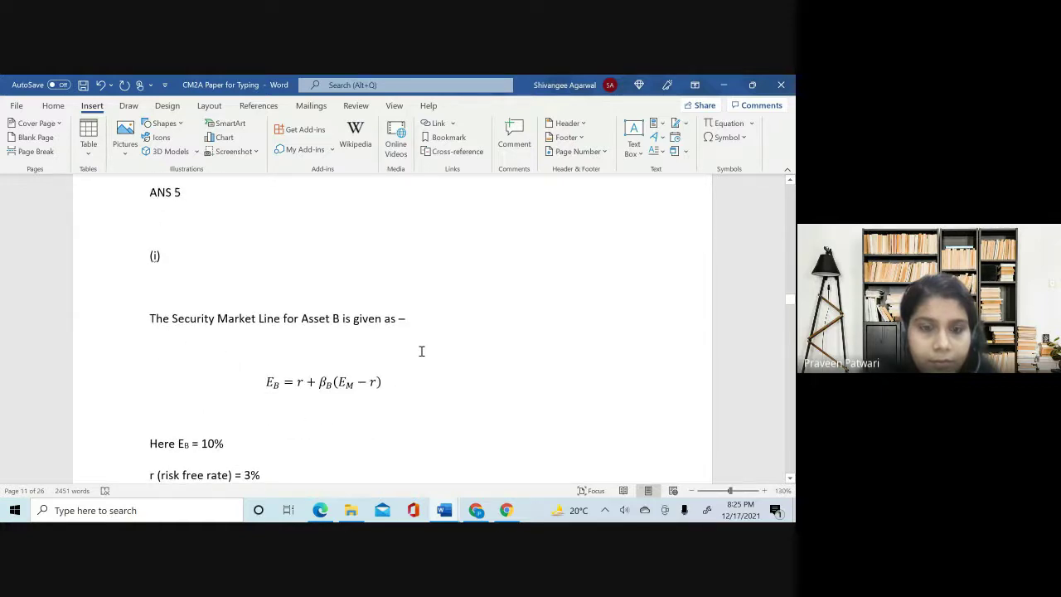
- Examine how ANS 5 part (i) defines its parameters, highlighting the lines for E_B, the risk free rate r and β_B
{"action": "scroll", "coordinate": [421, 351], "scroll_direction": "down", "scroll_amount": 5}
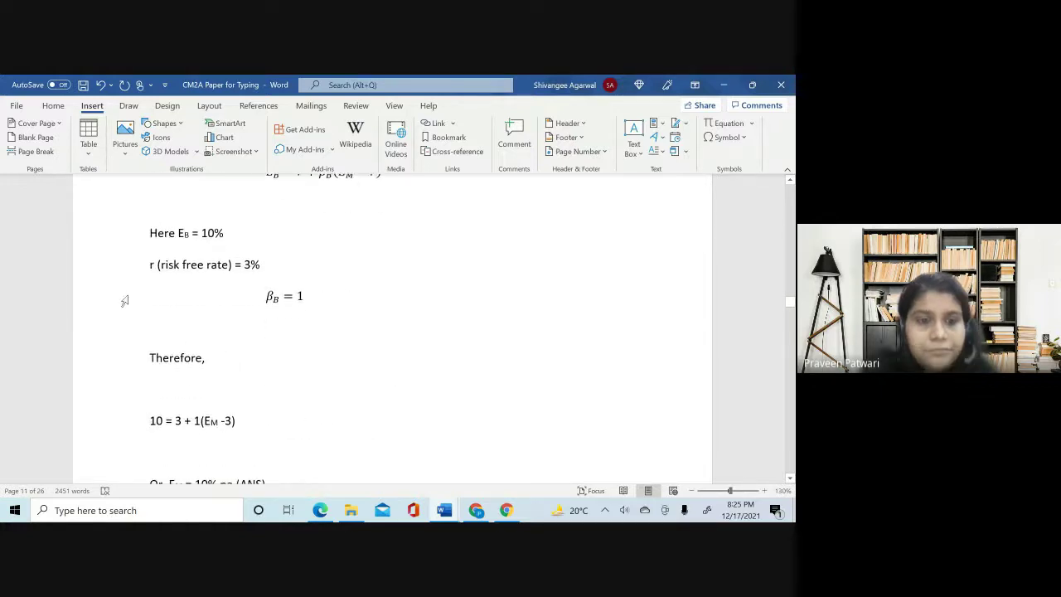
{"action": "scroll", "coordinate": [230, 229], "scroll_direction": "up", "scroll_amount": 1}
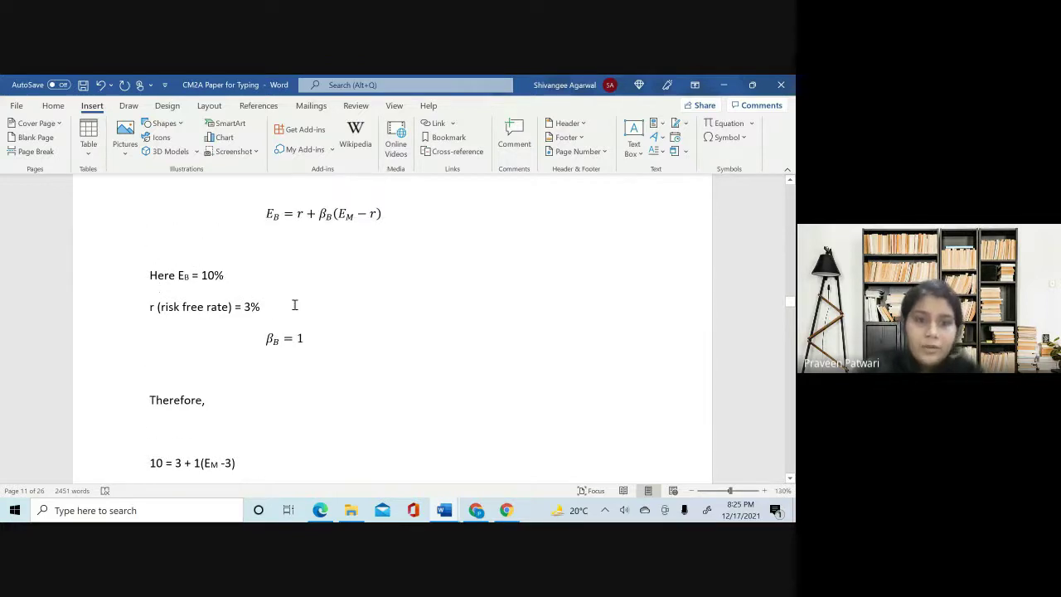
{"action": "left_click", "coordinate": [150, 277]}
{"action": "left_click_drag", "start_coordinate": [149, 277], "coordinate": [226, 281]}
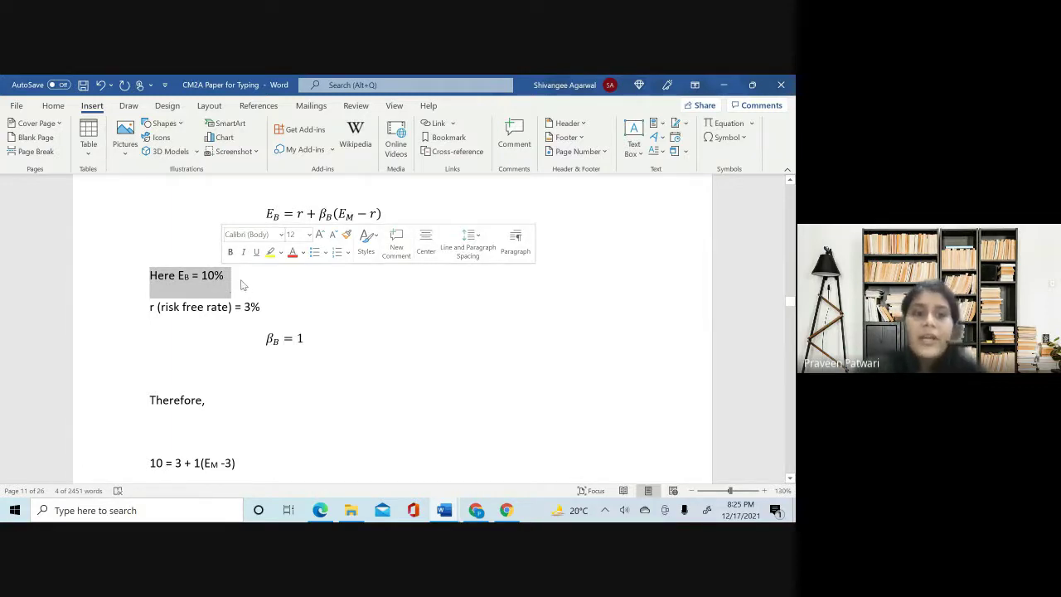
{"action": "left_click", "coordinate": [241, 284]}
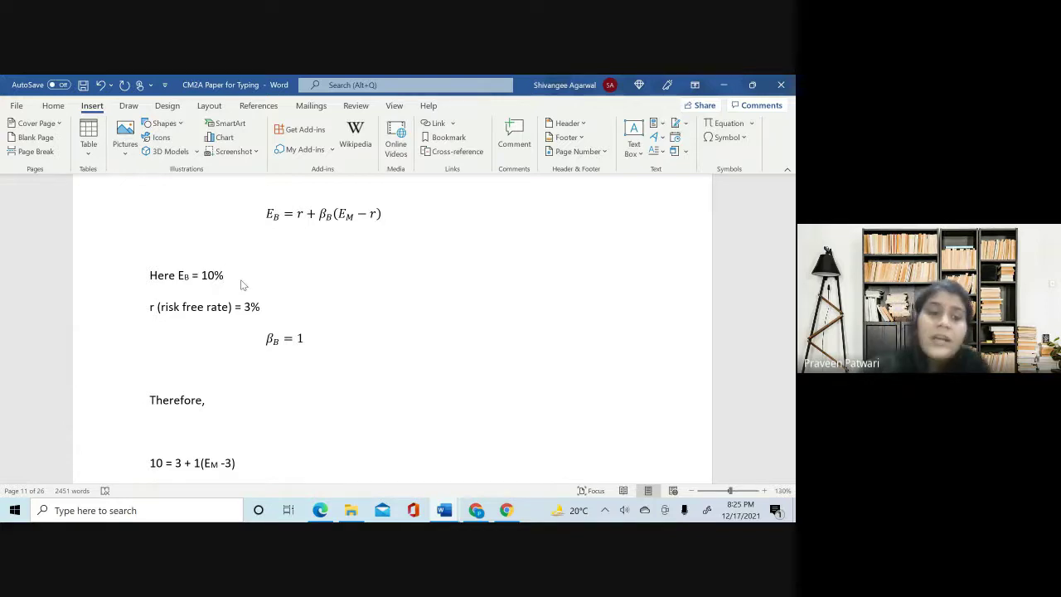
{"action": "left_click_drag", "start_coordinate": [151, 308], "coordinate": [233, 308]}
{"action": "left_click", "coordinate": [246, 318]}
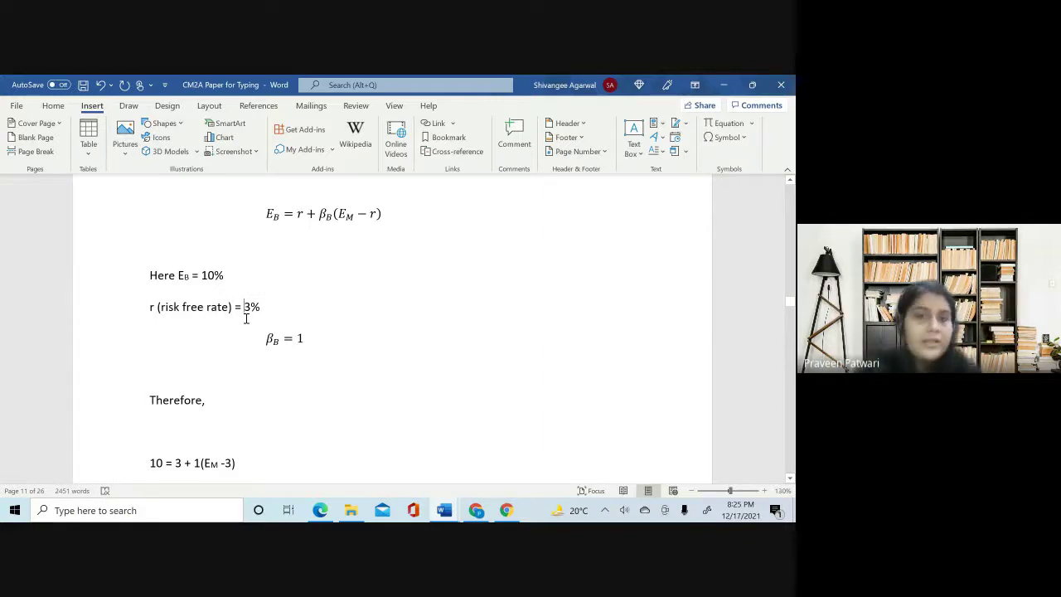
{"action": "scroll", "coordinate": [246, 318], "scroll_direction": "down", "scroll_amount": 6}
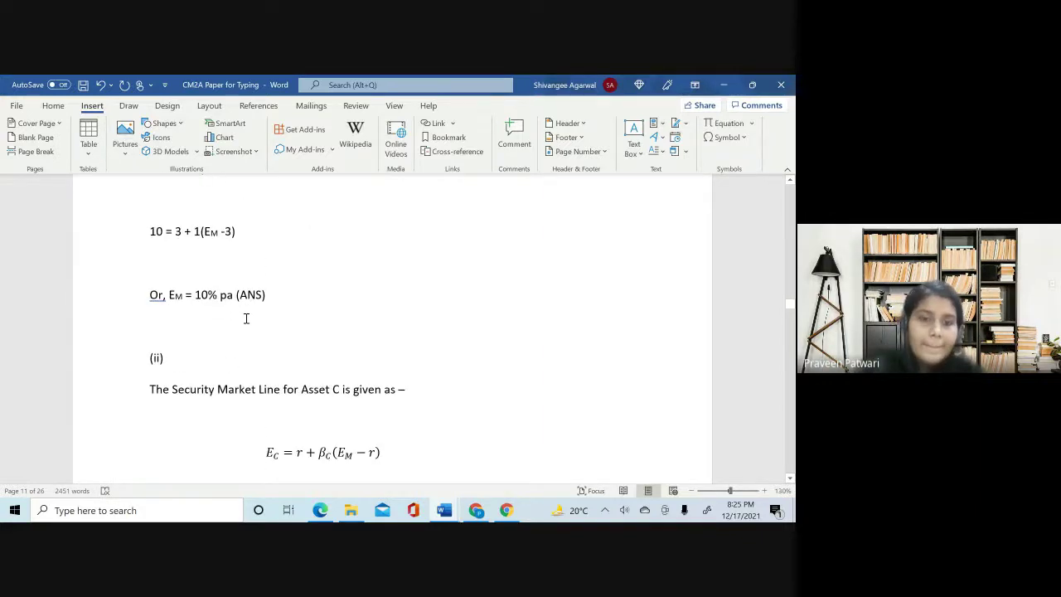
{"action": "scroll", "coordinate": [246, 318], "scroll_direction": "up", "scroll_amount": 12}
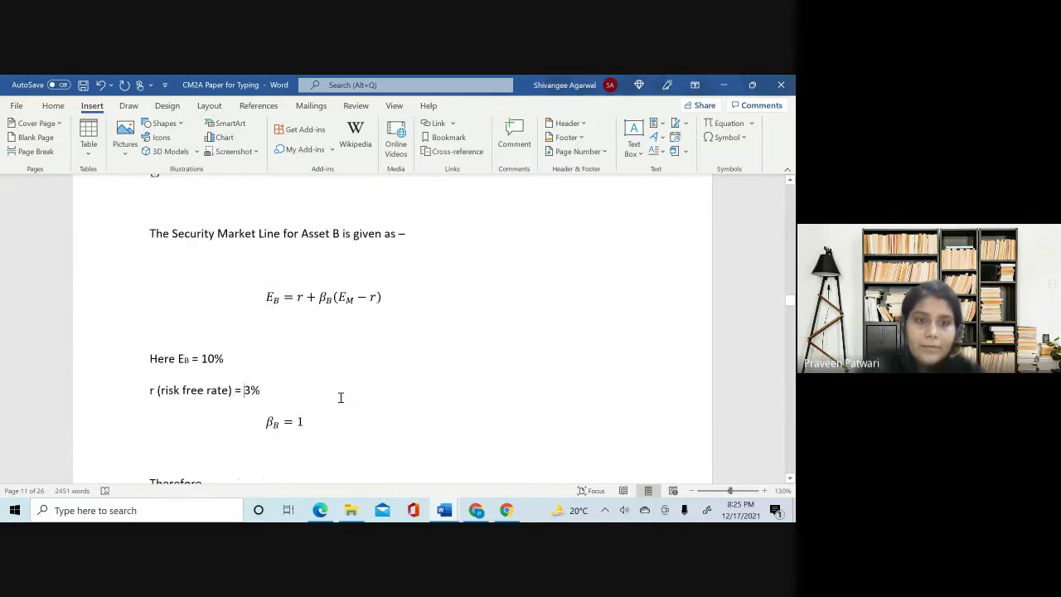
{"action": "left_click", "coordinate": [324, 423]}
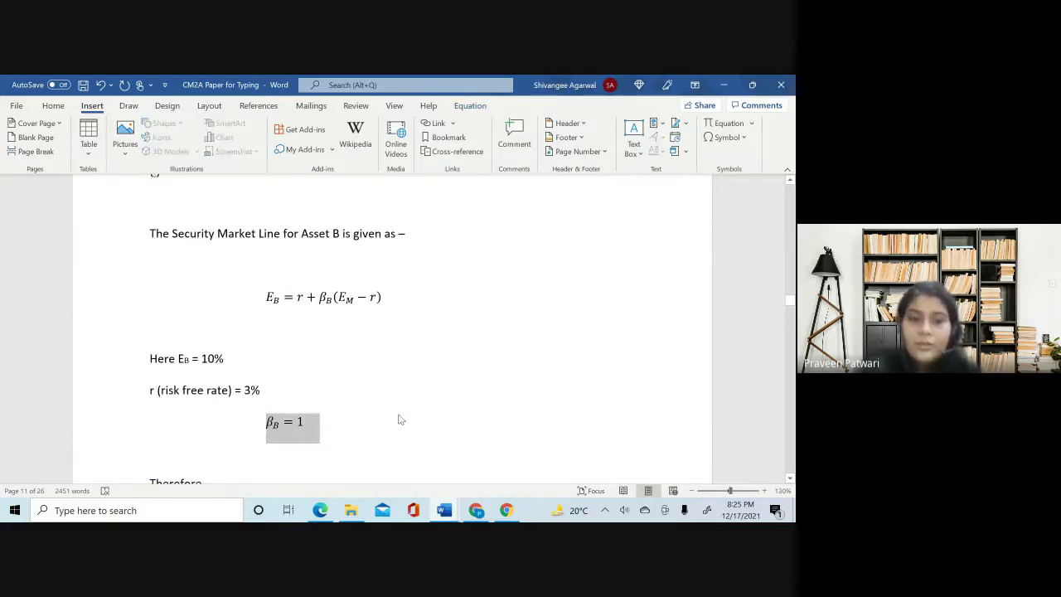
{"action": "left_click", "coordinate": [398, 416]}
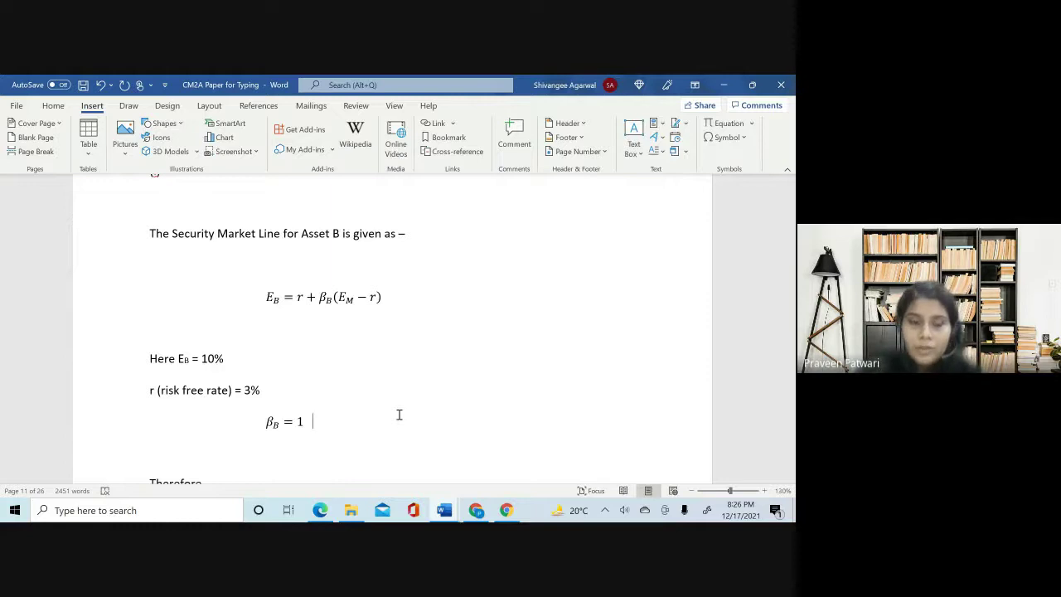
{"action": "scroll", "coordinate": [399, 415], "scroll_direction": "down", "scroll_amount": 5}
{"action": "scroll", "coordinate": [399, 415], "scroll_direction": "up", "scroll_amount": 4}
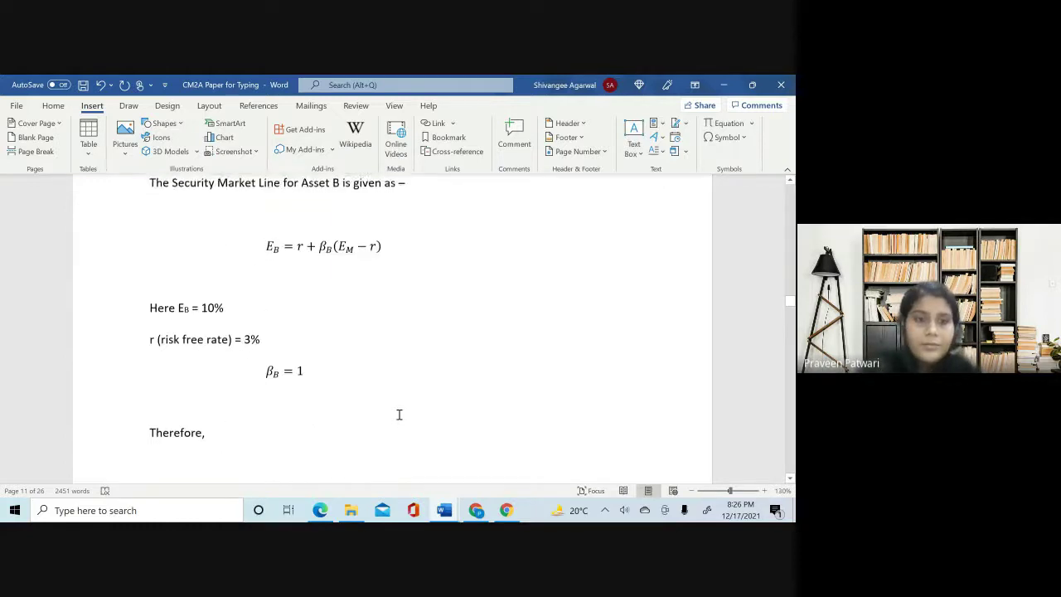
- Return to the Examiners Report in Edge and review the Q9 part (ii) development factor and reserve calculations alongside part (i)
{"action": "left_click", "coordinate": [311, 513]}
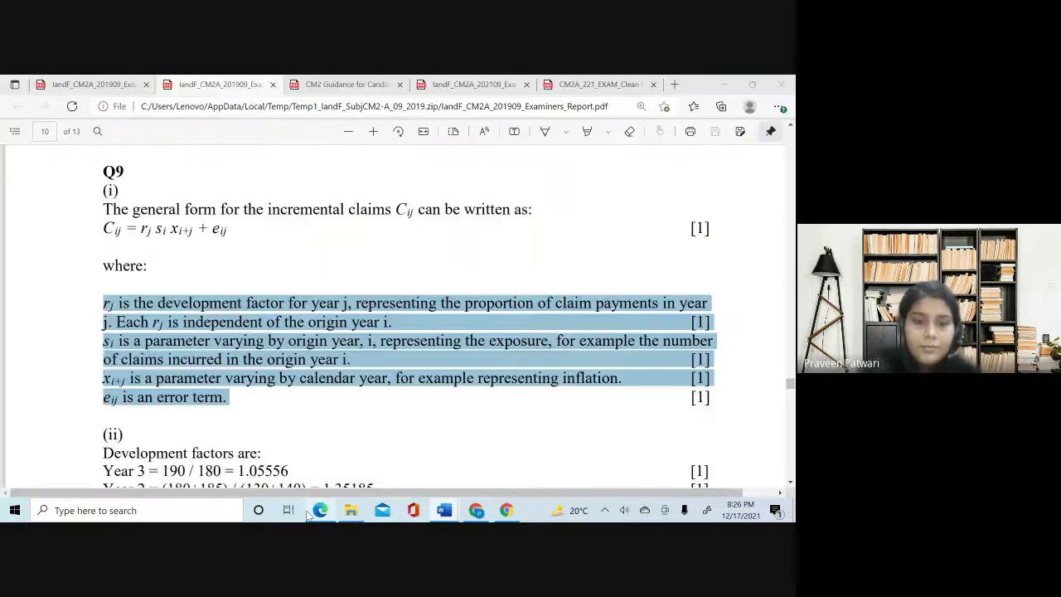
{"action": "scroll", "coordinate": [426, 339], "scroll_direction": "down", "scroll_amount": 3}
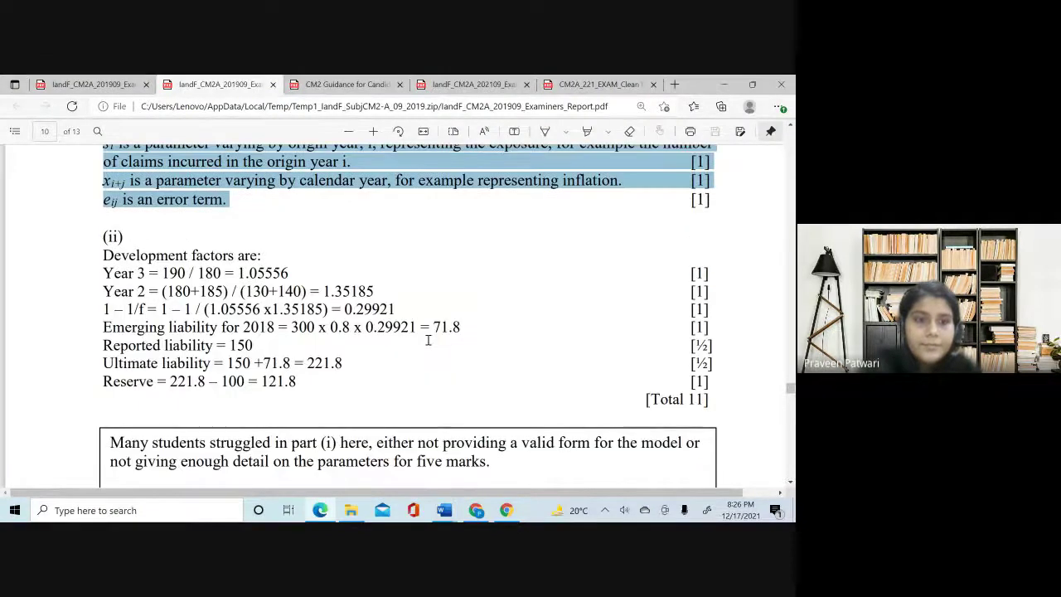
{"action": "left_click", "coordinate": [212, 265]}
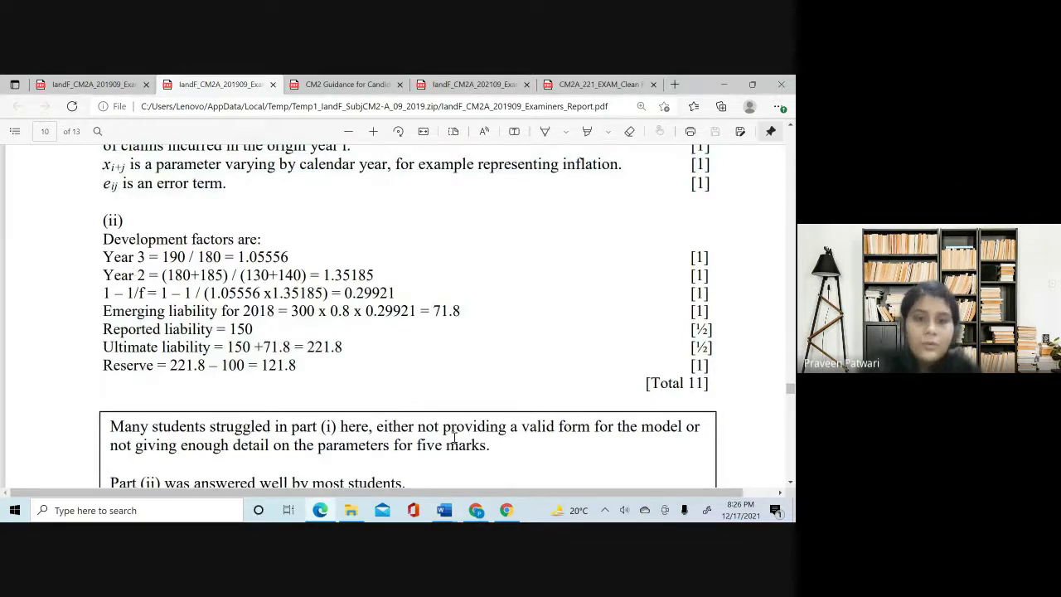
{"action": "scroll", "coordinate": [321, 352], "scroll_direction": "up", "scroll_amount": 3}
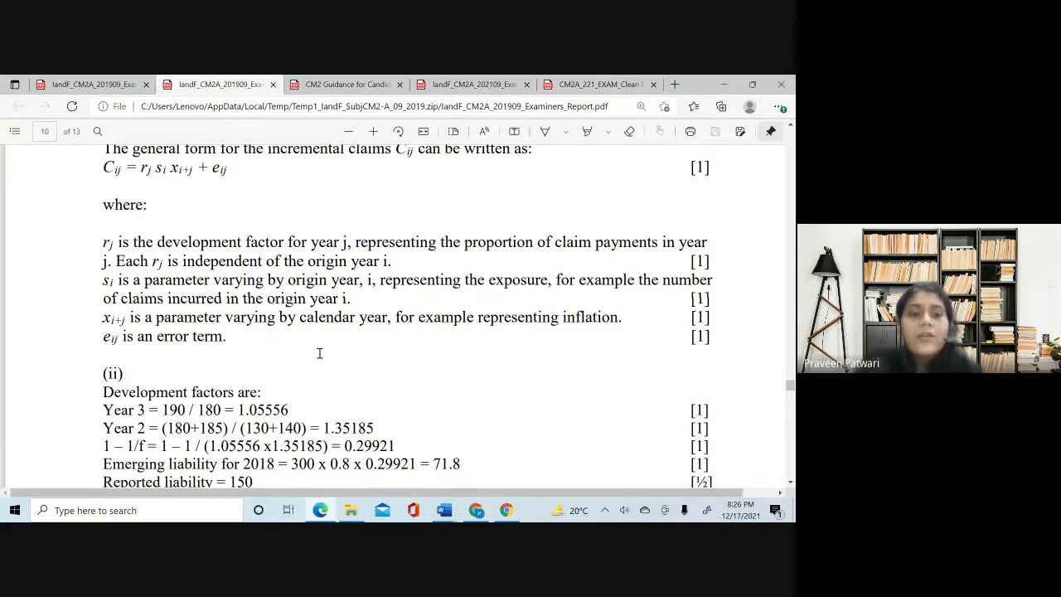
{"action": "scroll", "coordinate": [319, 353], "scroll_direction": "down", "scroll_amount": 1}
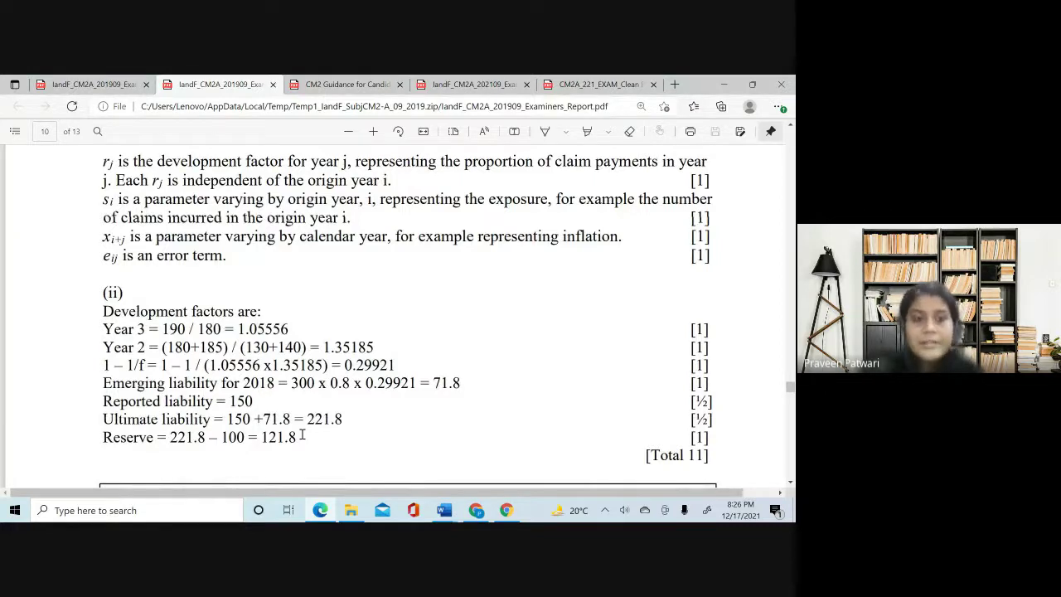
{"action": "scroll", "coordinate": [302, 435], "scroll_direction": "down", "scroll_amount": 1}
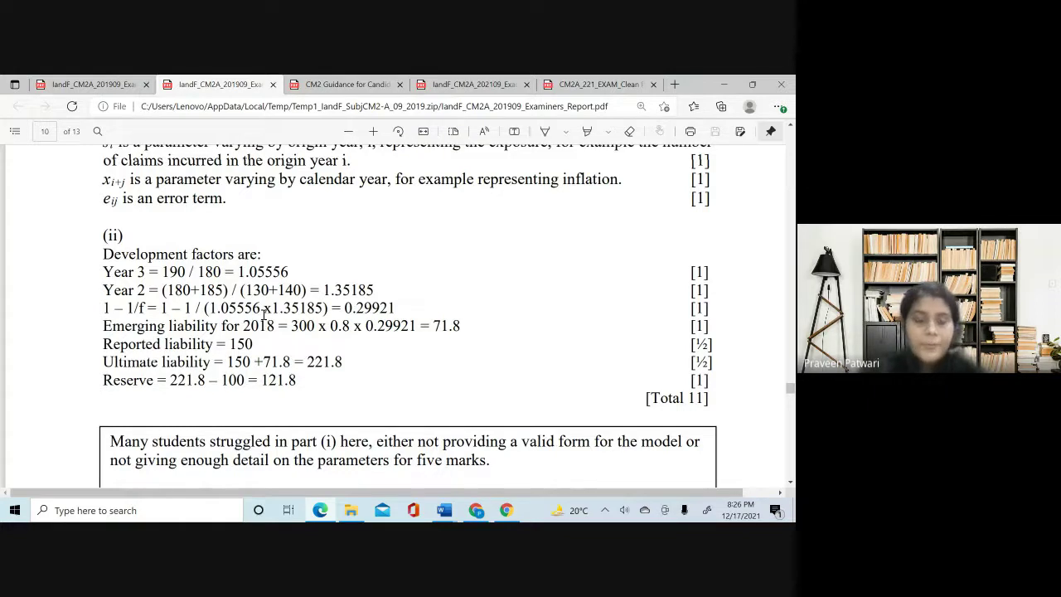
- Read the Q10 solution in the Examiners Report, covering the claim probabilities in part (i) and adverse selection and moral hazard in part (ii)
{"action": "scroll", "coordinate": [329, 290], "scroll_direction": "down", "scroll_amount": 6}
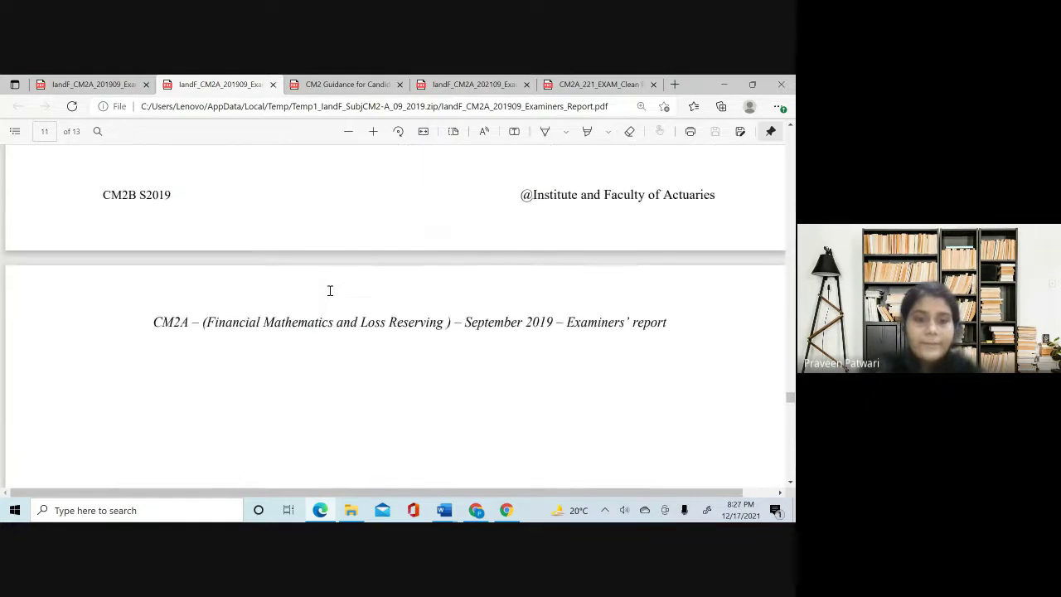
{"action": "scroll", "coordinate": [329, 290], "scroll_direction": "down", "scroll_amount": 10}
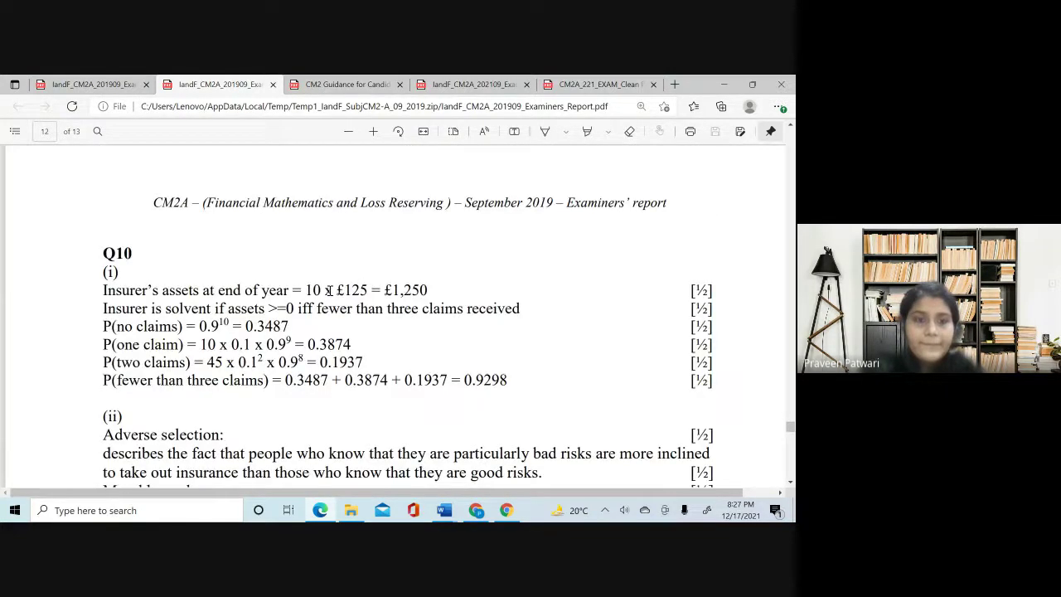
{"action": "scroll", "coordinate": [329, 290], "scroll_direction": "down", "scroll_amount": 3}
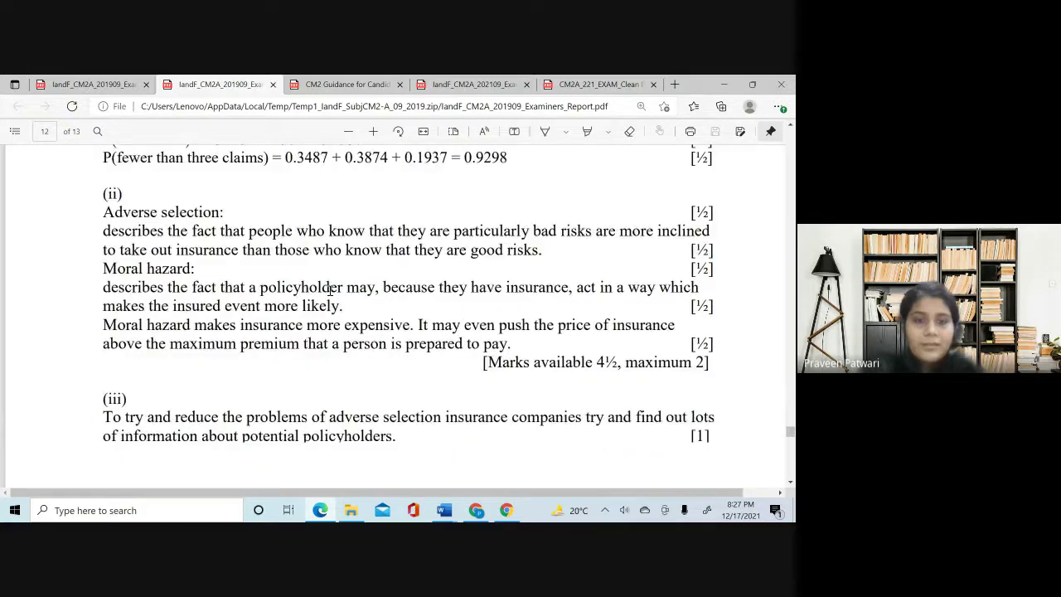